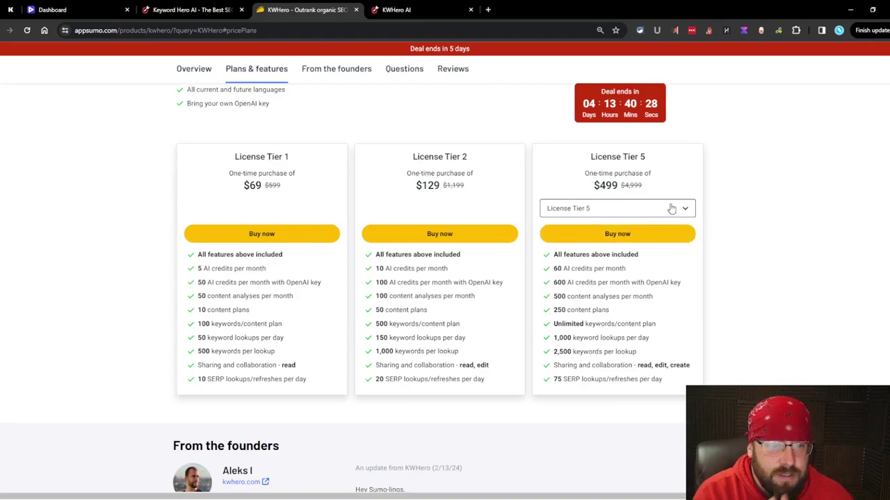
Step: Choose License Tier 3 in the selectable pricing card of the KWHero deal
{"action": "left_click", "coordinate": [678, 208]}
{"action": "left_click", "coordinate": [612, 245]}
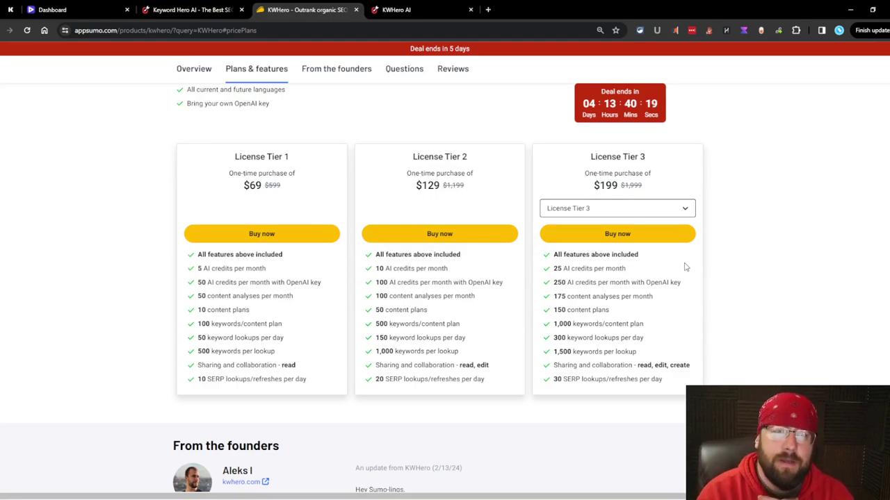
{"action": "scroll", "coordinate": [761, 330], "scroll_direction": "up", "scroll_amount": 2}
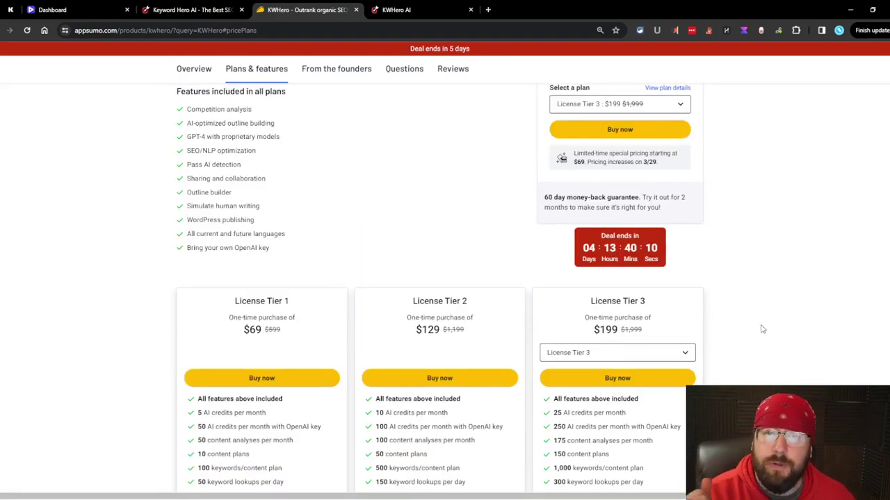
Step: Examine the KWHero deal page from the summary and at-a-glance details through the overview of its features
{"action": "scroll", "coordinate": [762, 334], "scroll_direction": "up", "scroll_amount": 20}
{"action": "scroll", "coordinate": [678, 377], "scroll_direction": "up", "scroll_amount": 4}
{"action": "scroll", "coordinate": [433, 372], "scroll_direction": "down", "scroll_amount": 4}
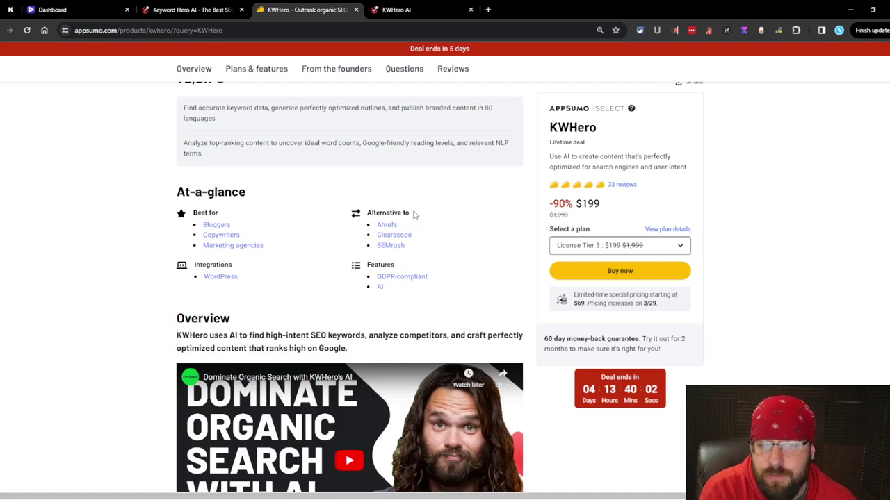
{"action": "scroll", "coordinate": [435, 215], "scroll_direction": "down", "scroll_amount": 6}
{"action": "scroll", "coordinate": [451, 195], "scroll_direction": "down", "scroll_amount": 5}
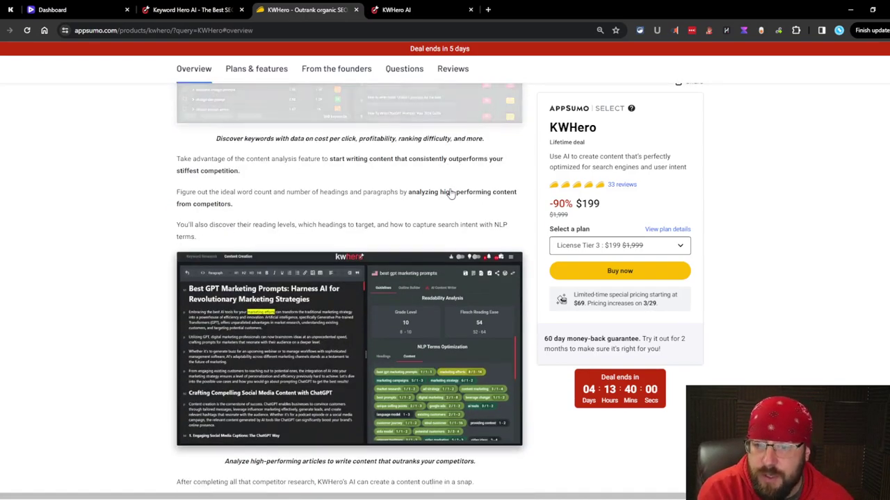
{"action": "scroll", "coordinate": [452, 192], "scroll_direction": "down", "scroll_amount": 4}
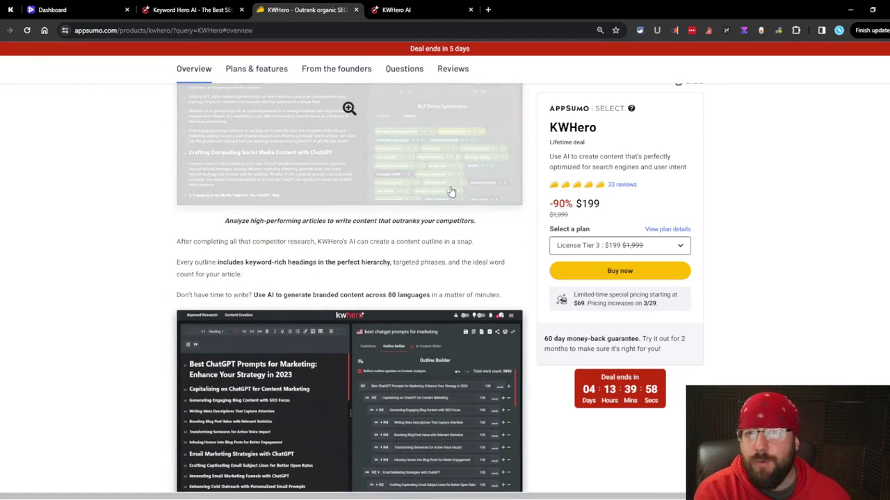
{"action": "scroll", "coordinate": [452, 192], "scroll_direction": "down", "scroll_amount": 10}
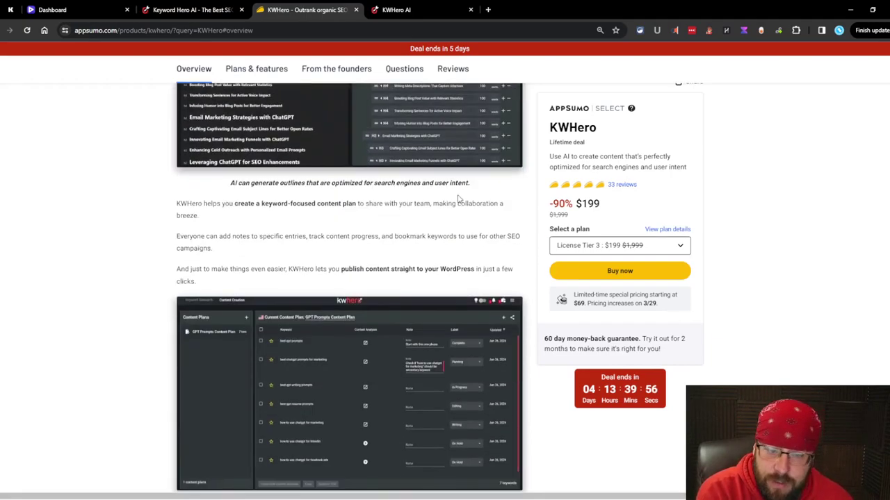
{"action": "scroll", "coordinate": [455, 199], "scroll_direction": "up", "scroll_amount": 2}
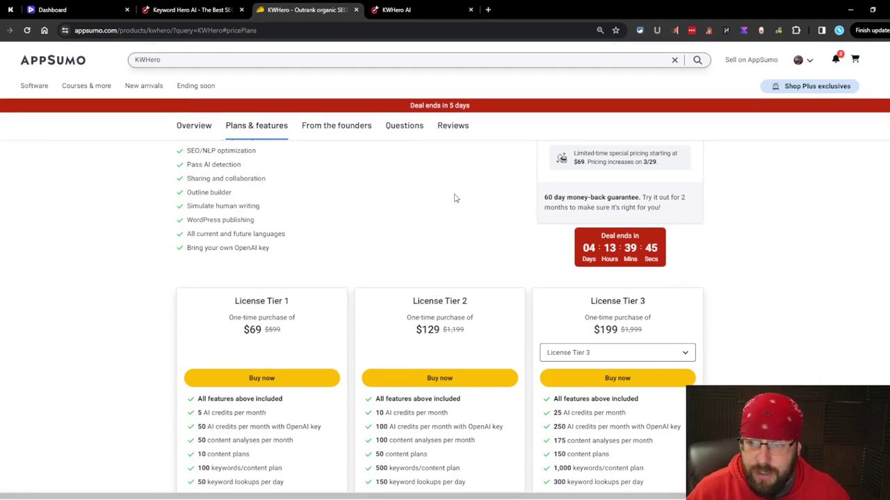
Step: Check how many AI credits an outline and an article cost in the deal terms
{"action": "scroll", "coordinate": [454, 199], "scroll_direction": "up", "scroll_amount": 3}
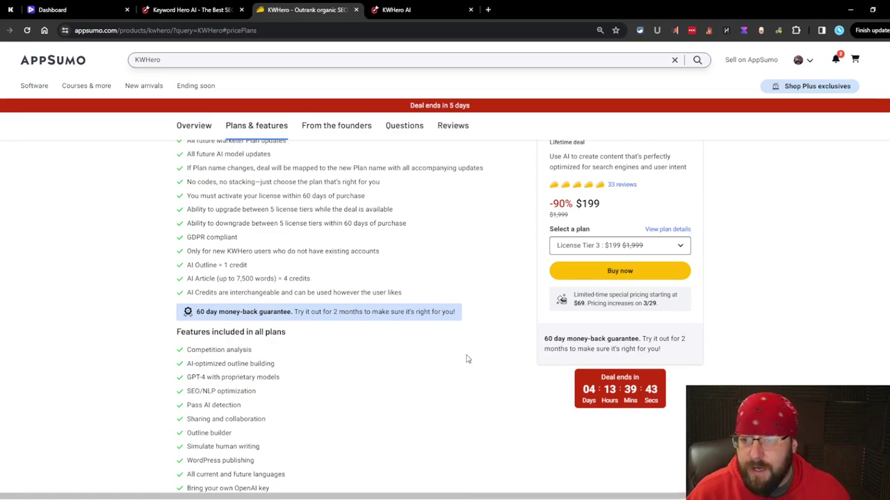
{"action": "left_click_drag", "start_coordinate": [260, 265], "coordinate": [187, 271]}
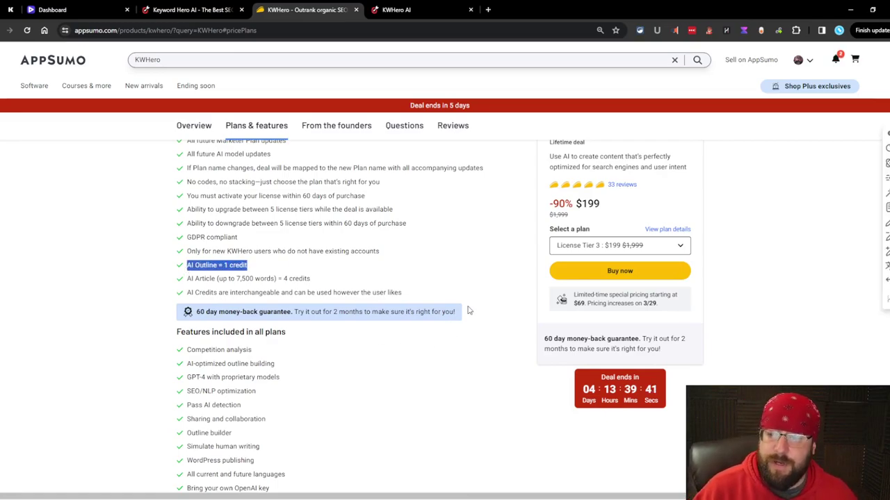
{"action": "left_click_drag", "start_coordinate": [331, 280], "coordinate": [172, 290]}
{"action": "left_click_drag", "start_coordinate": [370, 312], "coordinate": [376, 331]}
{"action": "left_click", "coordinate": [376, 332]}
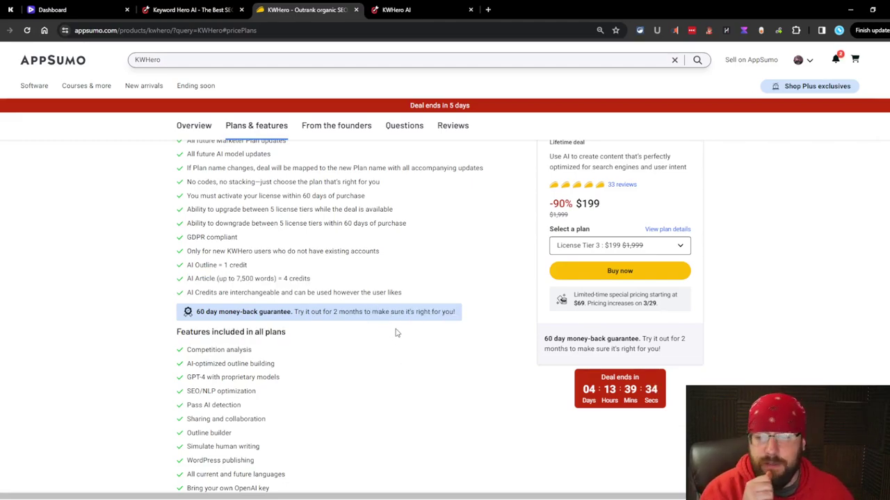
Step: Review the one-time price and monthly AI credit allowance of License Tier 3
{"action": "scroll", "coordinate": [410, 332], "scroll_direction": "down", "scroll_amount": 5}
{"action": "scroll", "coordinate": [487, 386], "scroll_direction": "down", "scroll_amount": 2}
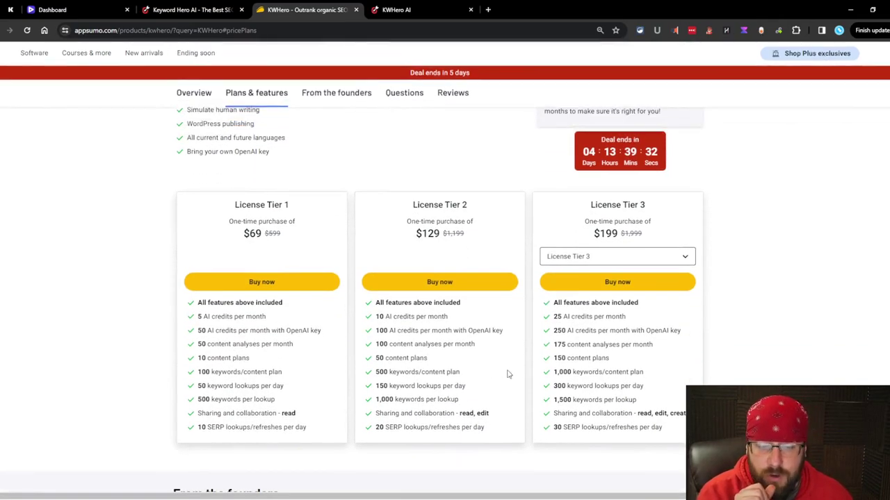
{"action": "left_click_drag", "start_coordinate": [643, 236], "coordinate": [593, 224]}
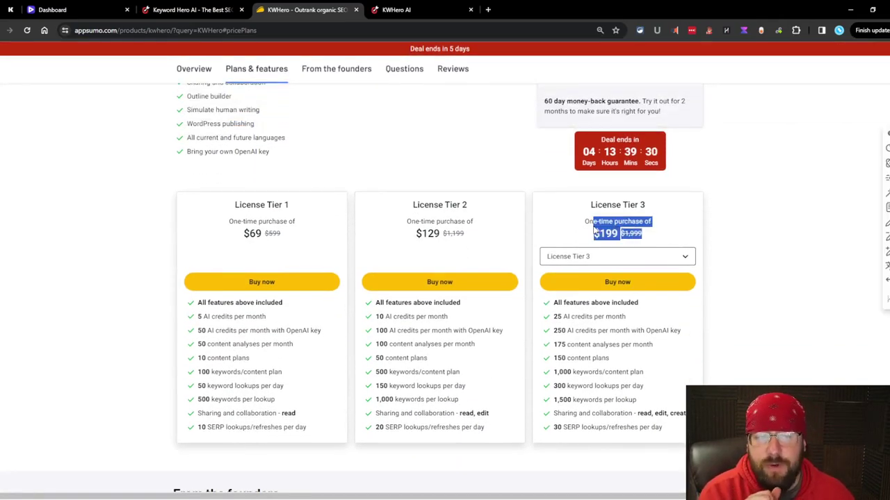
{"action": "left_click", "coordinate": [651, 252]}
{"action": "left_click_drag", "start_coordinate": [629, 318], "coordinate": [553, 317]}
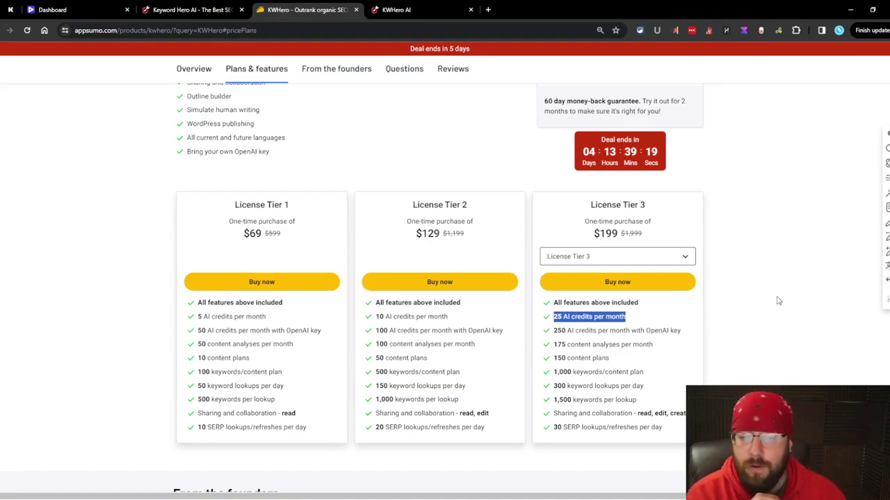
Step: Show License Tier 5 in the selectable pricing card for comparison and switch it back to License Tier 3
{"action": "left_click", "coordinate": [632, 256]}
{"action": "left_click", "coordinate": [582, 312]}
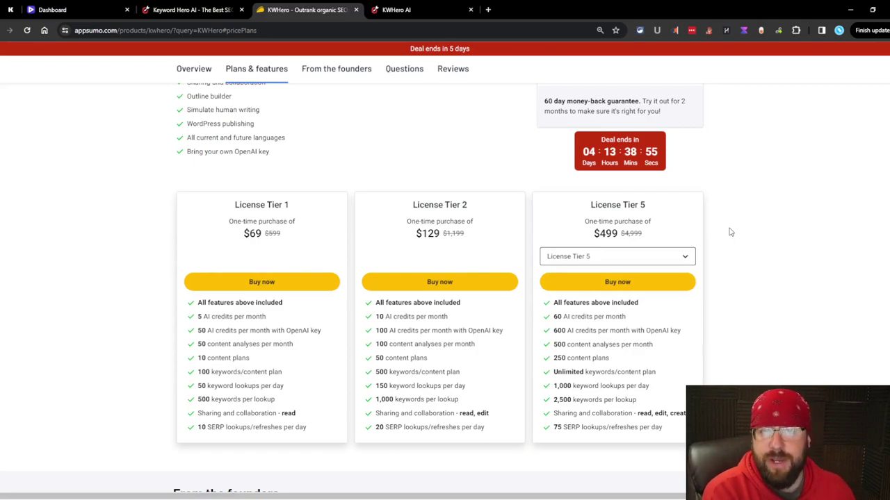
{"action": "left_click", "coordinate": [634, 258]}
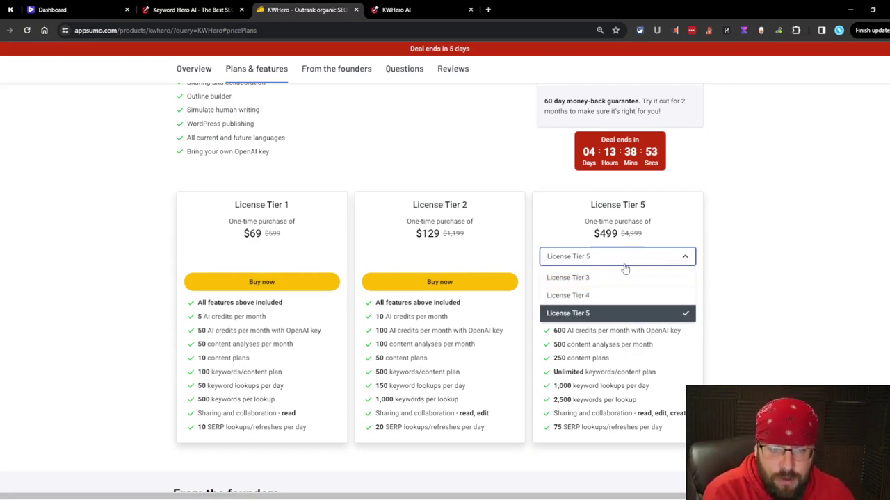
{"action": "left_click", "coordinate": [585, 278]}
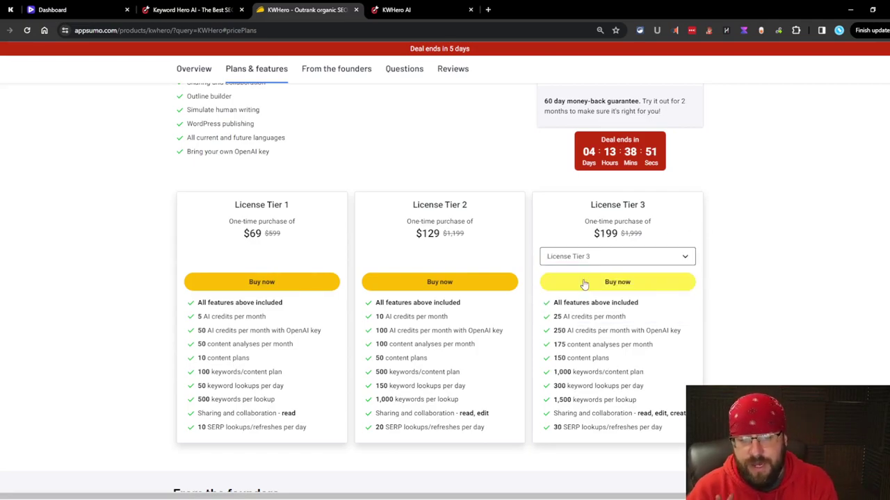
Step: Compare the usage limits of License Tiers 1, 2 and 3, especially the keywords per lookup
{"action": "left_click_drag", "start_coordinate": [653, 346], "coordinate": [521, 364]}
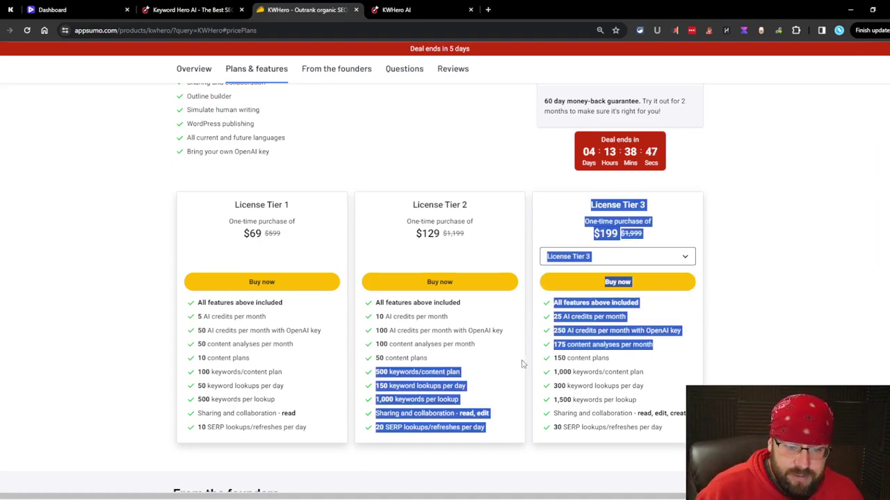
{"action": "left_click", "coordinate": [635, 372]}
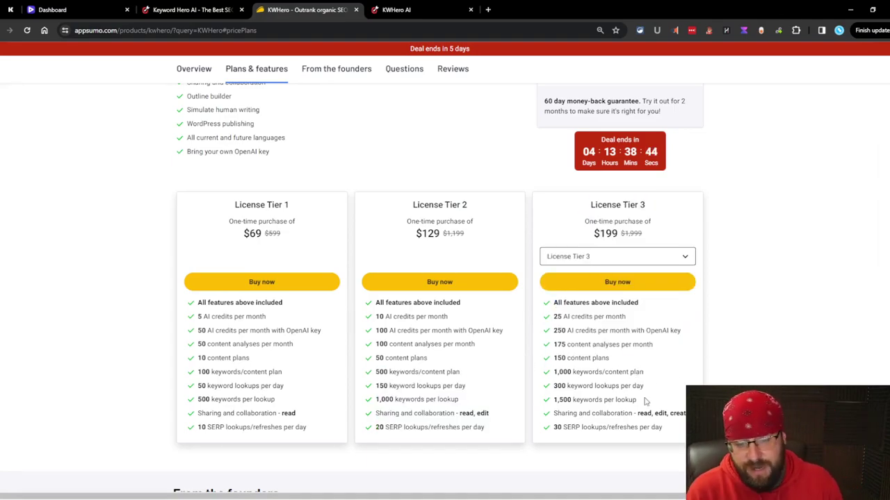
{"action": "left_click_drag", "start_coordinate": [290, 403], "coordinate": [123, 397]}
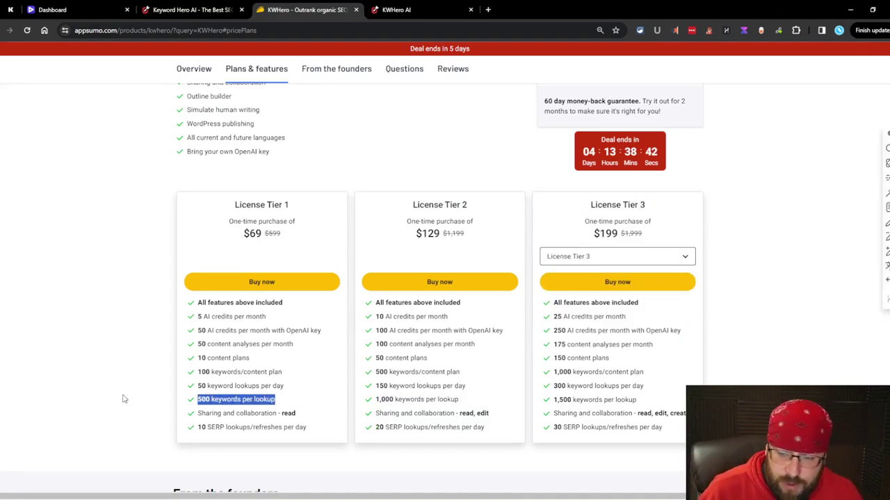
{"action": "left_click", "coordinate": [277, 401]}
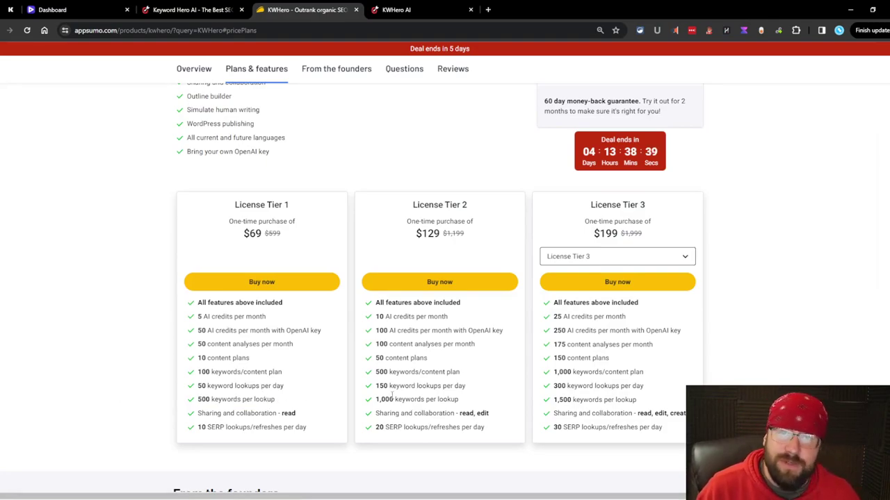
{"action": "left_click_drag", "start_coordinate": [470, 403], "coordinate": [381, 409]}
{"action": "left_click_drag", "start_coordinate": [460, 401], "coordinate": [376, 402]}
{"action": "left_click", "coordinate": [436, 382]}
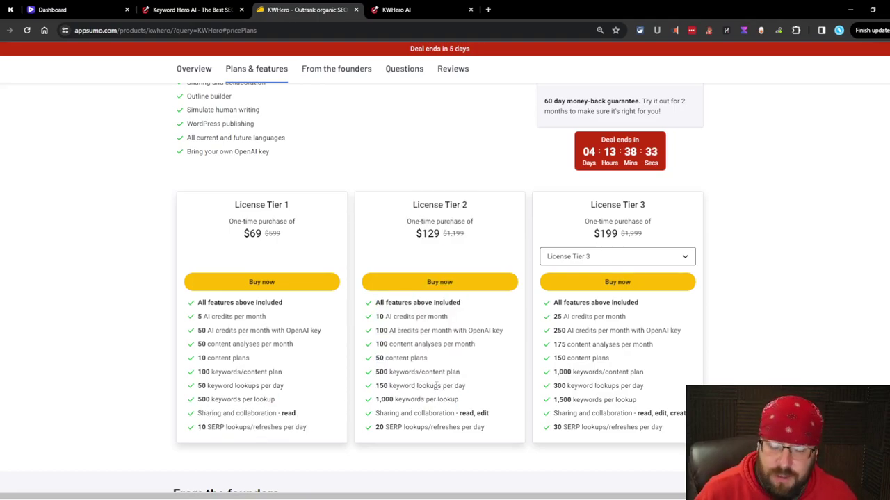
{"action": "left_click_drag", "start_coordinate": [655, 403], "coordinate": [549, 403]}
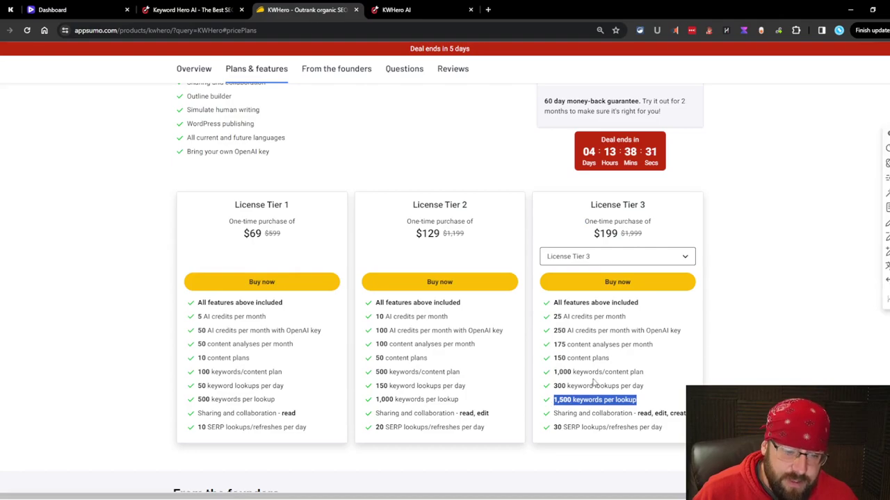
Step: View License Tier 5's limits again, return to License Tier 3 and check its sharing and collaboration permissions
{"action": "left_click", "coordinate": [610, 261]}
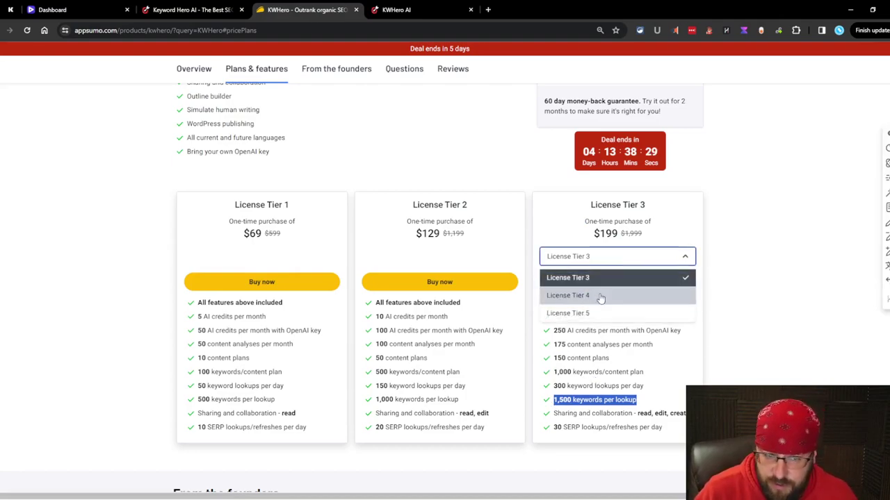
{"action": "left_click", "coordinate": [597, 314]}
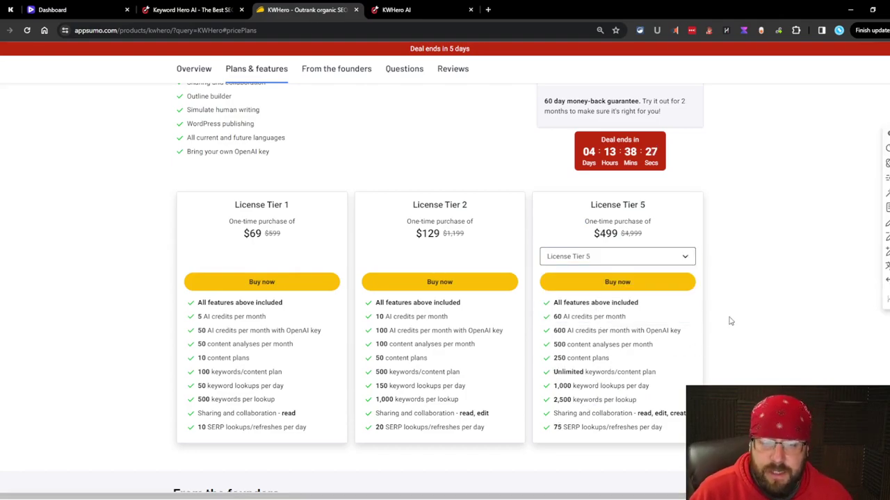
{"action": "left_click", "coordinate": [602, 257]}
{"action": "left_click", "coordinate": [592, 277]}
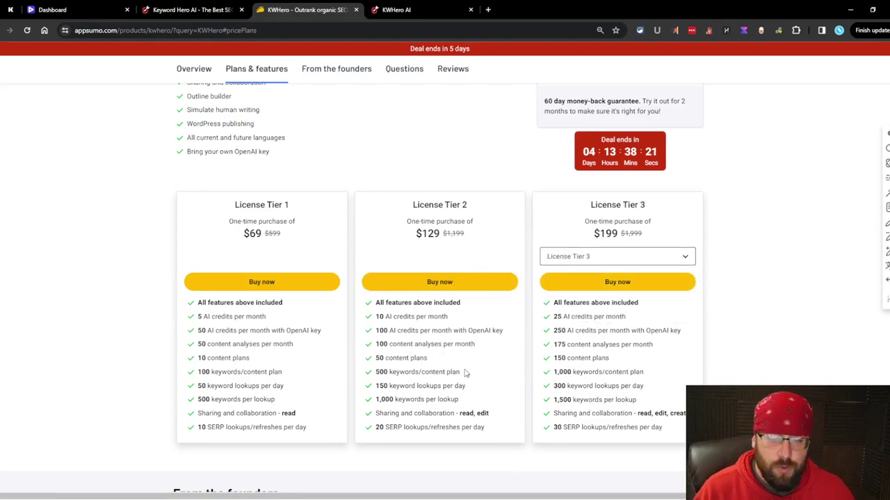
{"action": "left_click_drag", "start_coordinate": [689, 413], "coordinate": [640, 413]}
{"action": "left_click", "coordinate": [669, 415]}
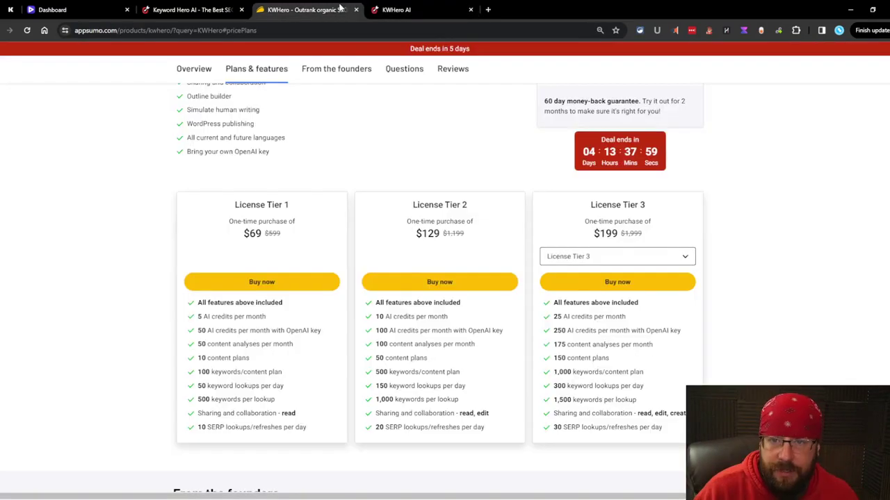
Step: Switch to the KWHero AI app, try the light-bulb toggle on and off, and check both notification lists
{"action": "left_click", "coordinate": [403, 8]}
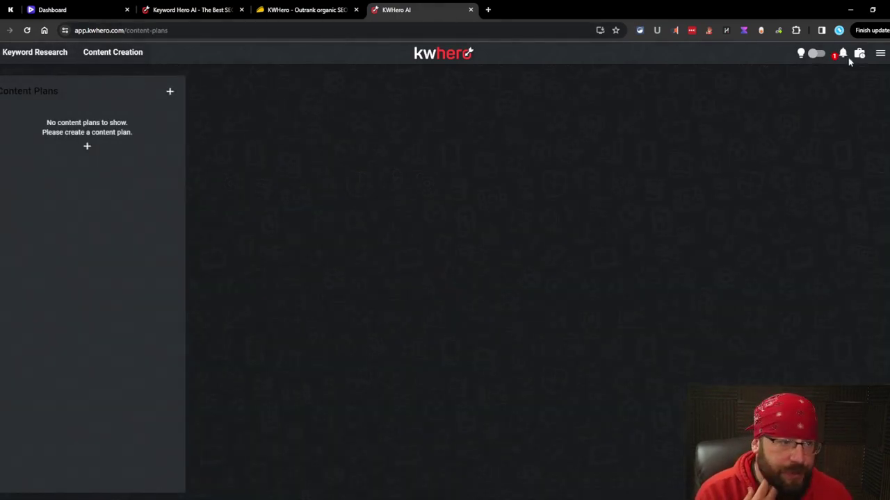
{"action": "left_click", "coordinate": [815, 54]}
{"action": "left_click", "coordinate": [817, 54]}
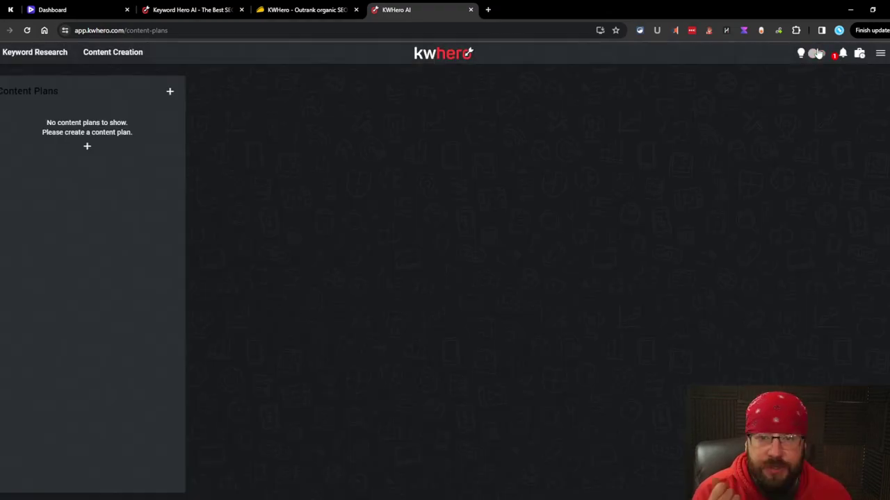
{"action": "left_click", "coordinate": [841, 61]}
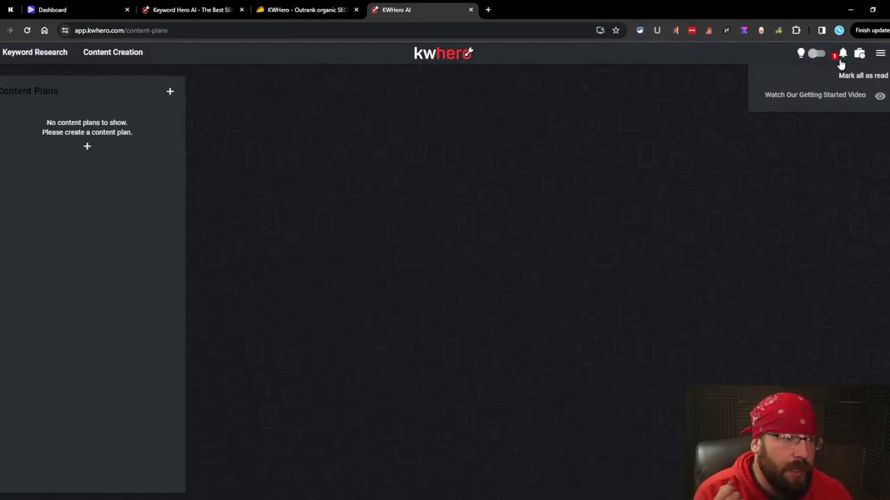
{"action": "left_click", "coordinate": [862, 58]}
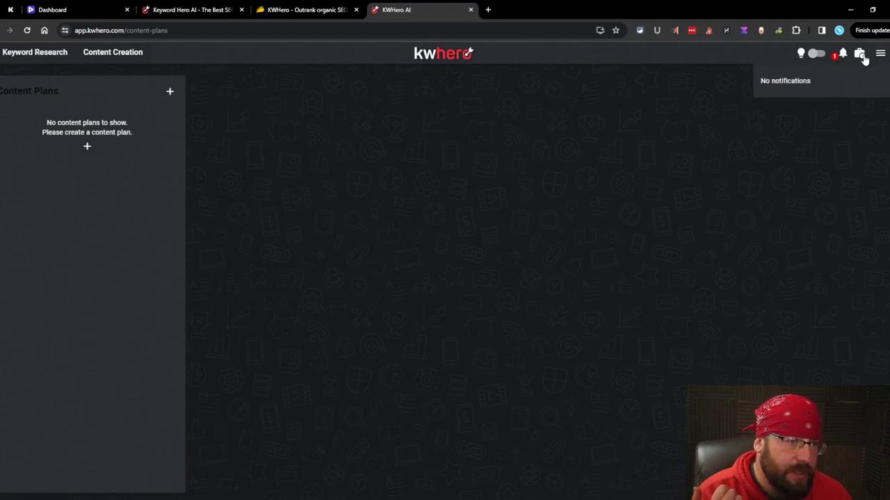
Step: Open the account menu and review the usage stats for content analyses, AI credits and daily keyword lookups
{"action": "left_click", "coordinate": [880, 54]}
{"action": "mouse_move", "coordinate": [848, 131]}
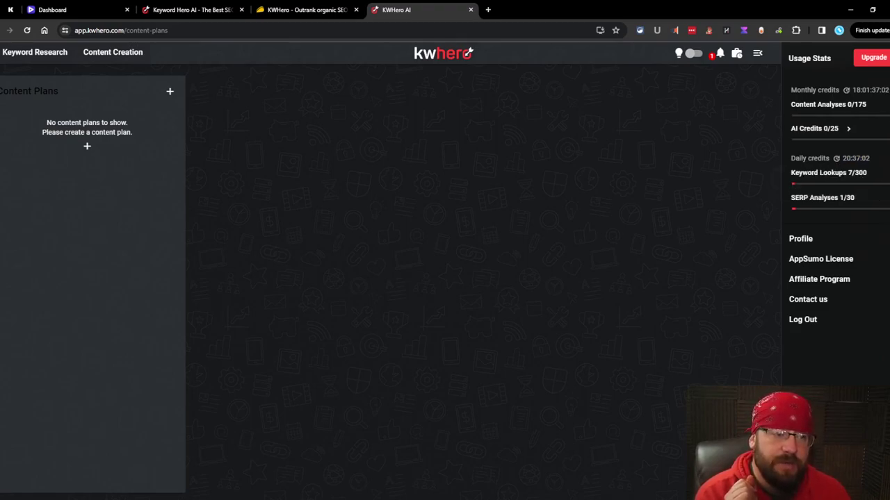
{"action": "left_click_drag", "start_coordinate": [874, 180], "coordinate": [827, 173]}
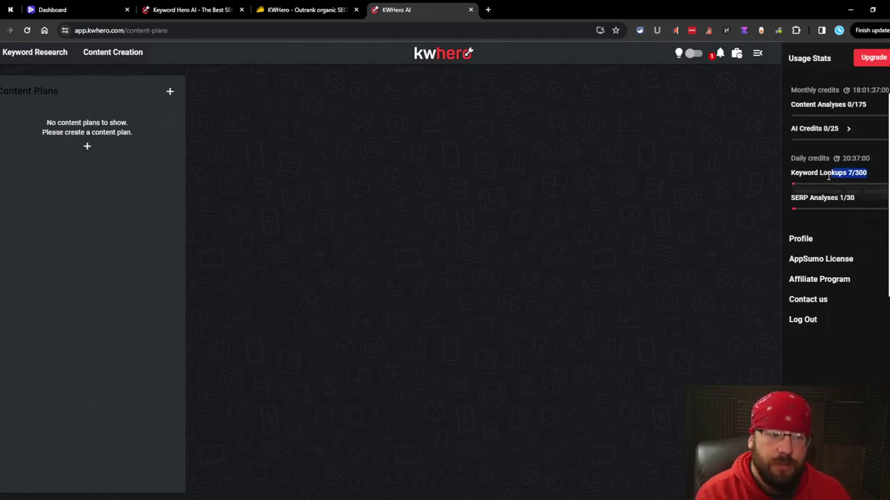
{"action": "left_click", "coordinate": [809, 142]}
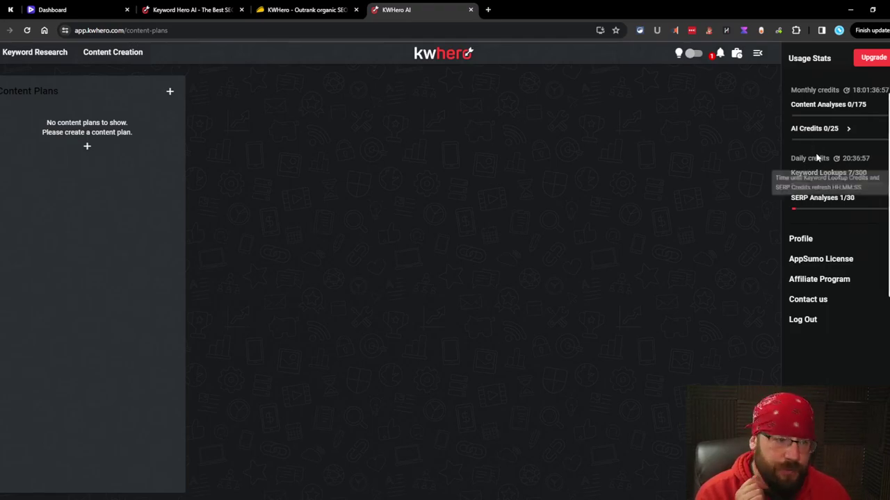
{"action": "left_click_drag", "start_coordinate": [877, 107], "coordinate": [851, 105]}
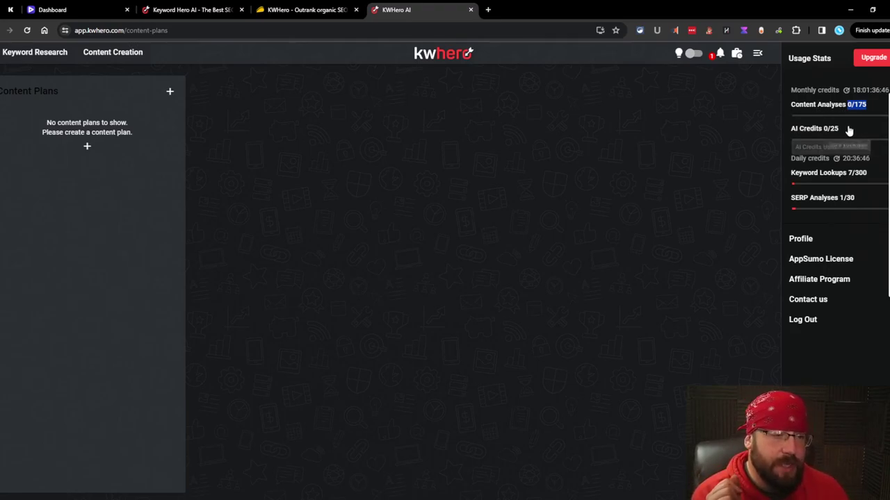
{"action": "left_click", "coordinate": [522, 144]}
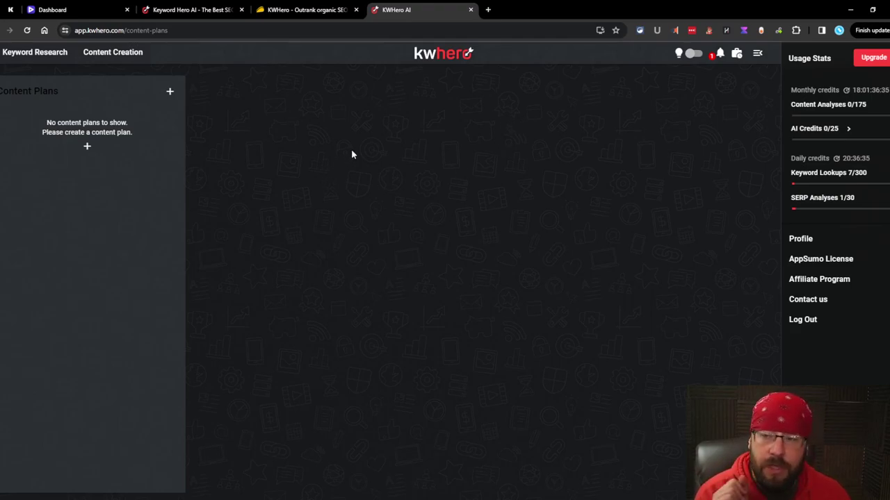
Step: Open Keyword Research, hide the usage stats and enter "wine tasting" as the keyword
{"action": "left_click", "coordinate": [40, 53]}
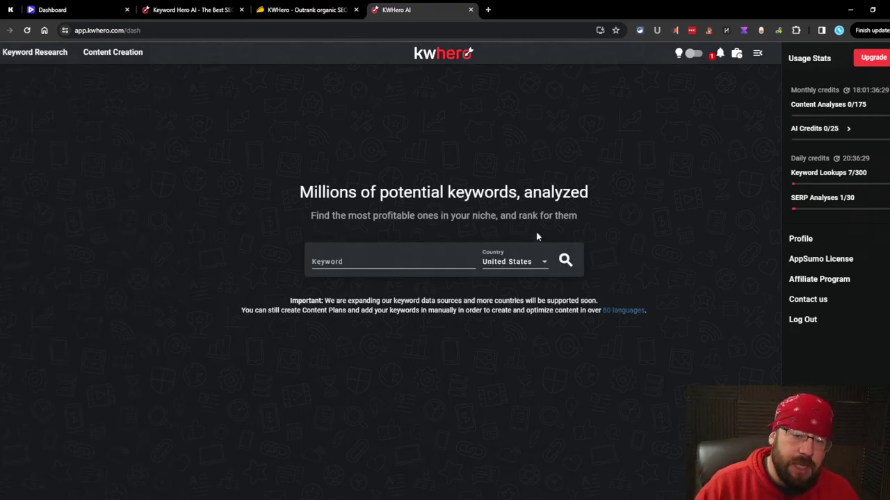
{"action": "mouse_move", "coordinate": [828, 85]}
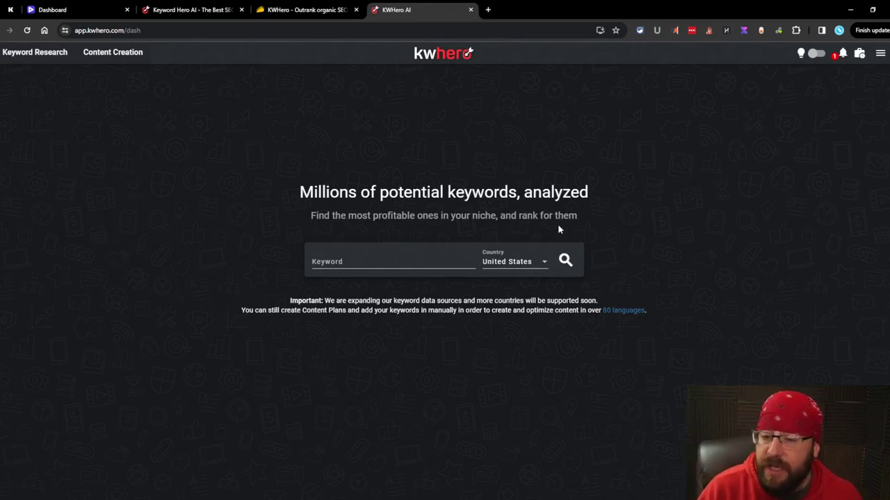
{"action": "left_click", "coordinate": [372, 263]}
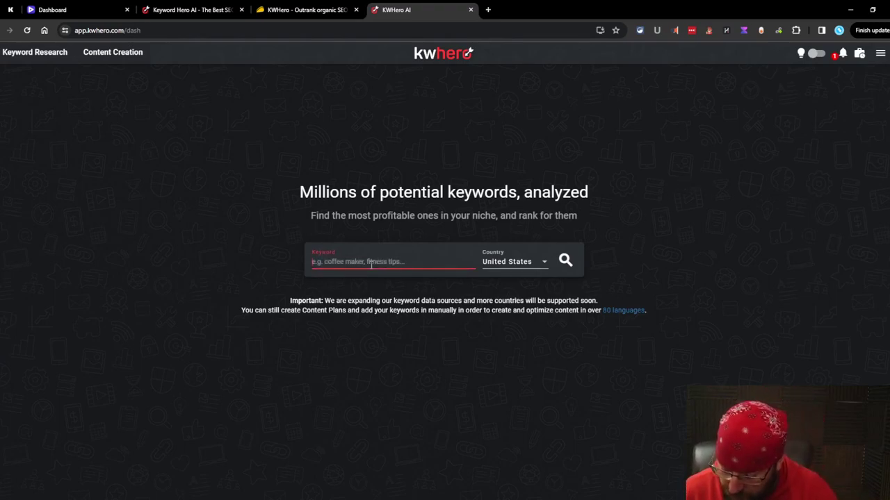
{"action": "type", "text": "wine tasting"}
Step: Look through the available countries, keep United States and run the keyword search
{"action": "left_click", "coordinate": [536, 266]}
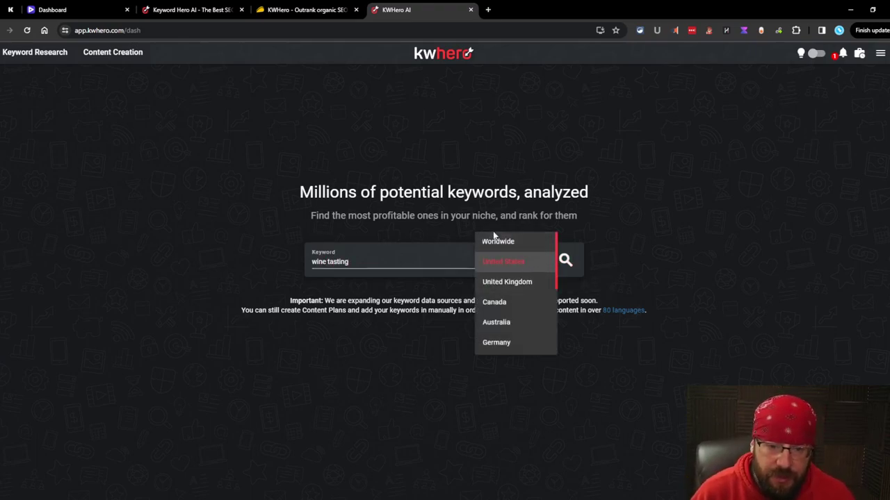
{"action": "scroll", "coordinate": [532, 288], "scroll_direction": "down", "scroll_amount": 3}
{"action": "scroll", "coordinate": [528, 320], "scroll_direction": "up", "scroll_amount": 3}
{"action": "scroll", "coordinate": [526, 327], "scroll_direction": "up", "scroll_amount": 1}
{"action": "scroll", "coordinate": [520, 292], "scroll_direction": "down", "scroll_amount": 1}
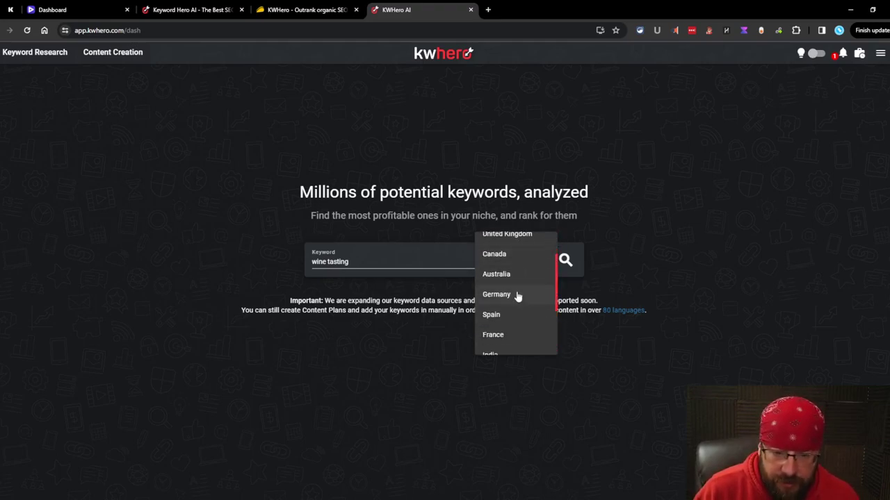
{"action": "scroll", "coordinate": [519, 284], "scroll_direction": "down", "scroll_amount": 2}
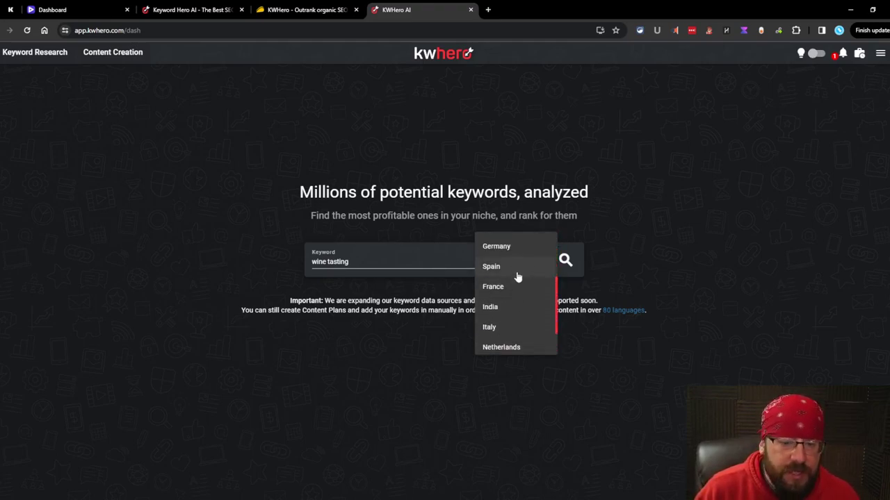
{"action": "scroll", "coordinate": [516, 278], "scroll_direction": "down", "scroll_amount": 2}
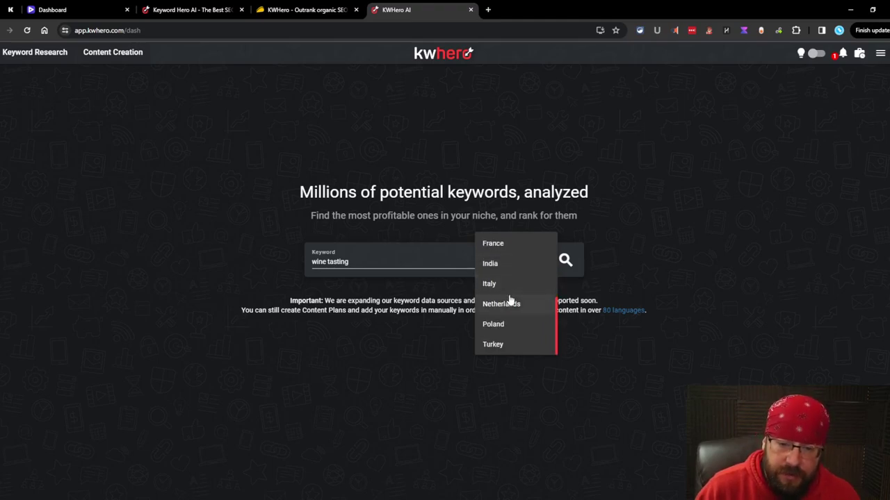
{"action": "left_click", "coordinate": [748, 262]}
{"action": "left_click", "coordinate": [564, 259]}
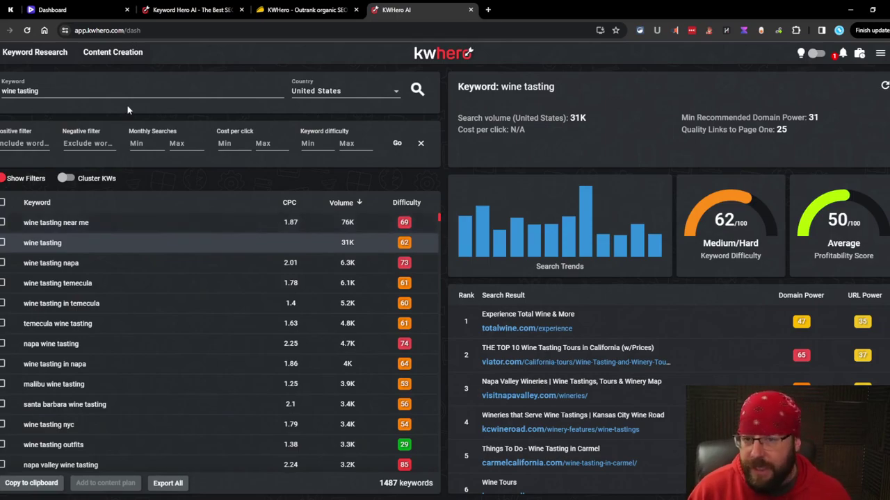
Step: Filter the keywords to at least 10 monthly searches and a maximum keyword difficulty of 25
{"action": "left_click", "coordinate": [7, 143]}
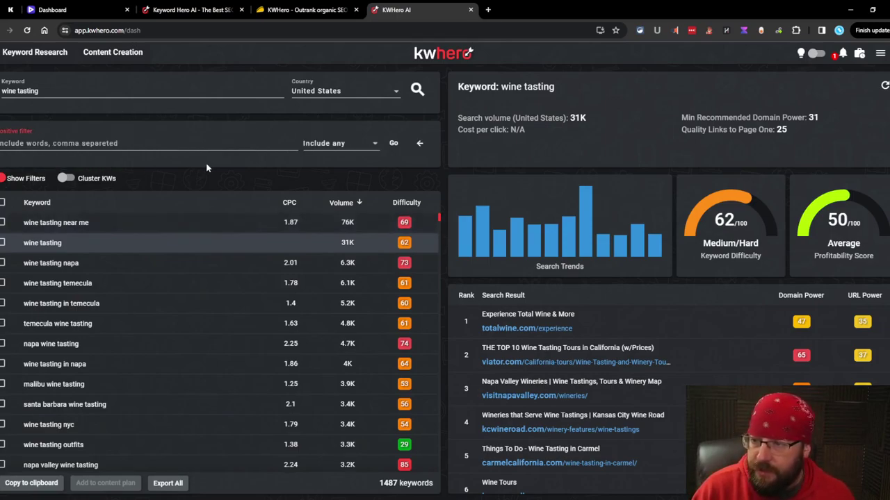
{"action": "left_click", "coordinate": [419, 143]}
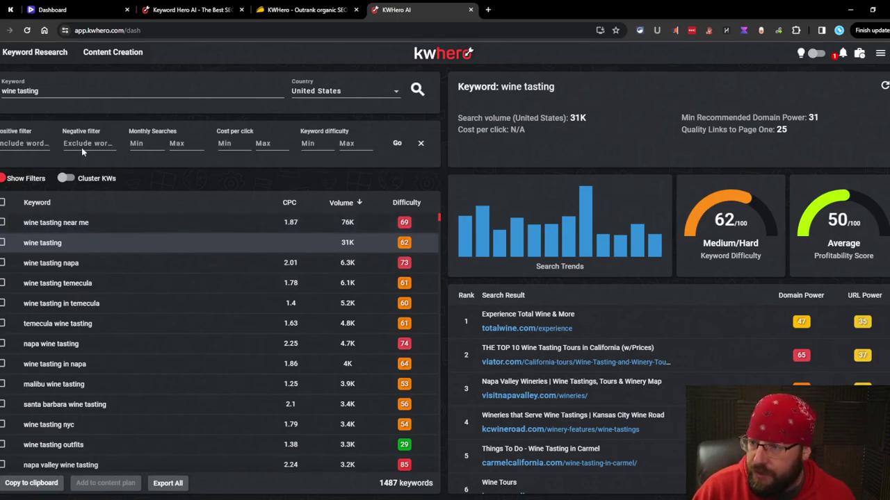
{"action": "left_click", "coordinate": [152, 142]}
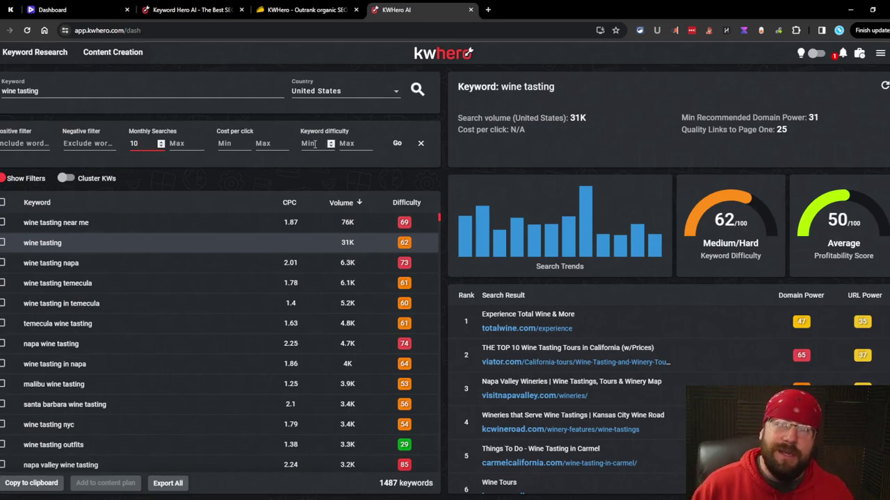
{"action": "scroll", "coordinate": [389, 229], "scroll_direction": "down", "scroll_amount": 3}
{"action": "scroll", "coordinate": [400, 218], "scroll_direction": "up", "scroll_amount": 3}
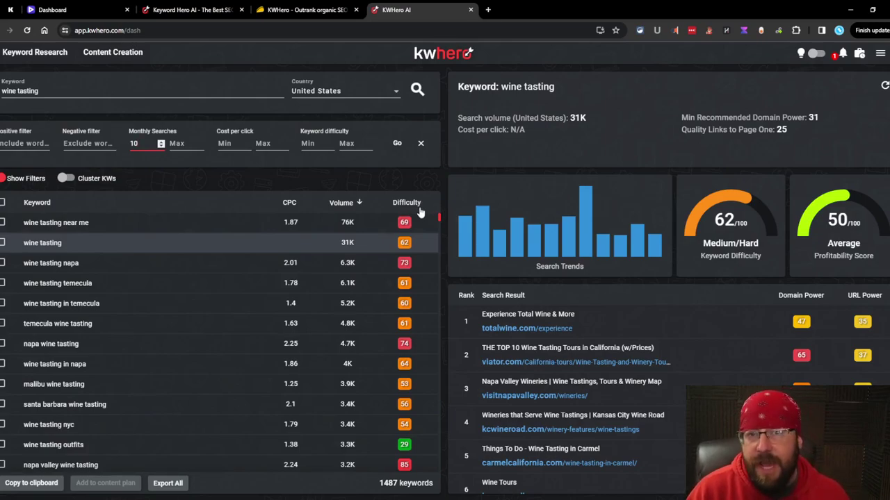
{"action": "left_click", "coordinate": [347, 143]}
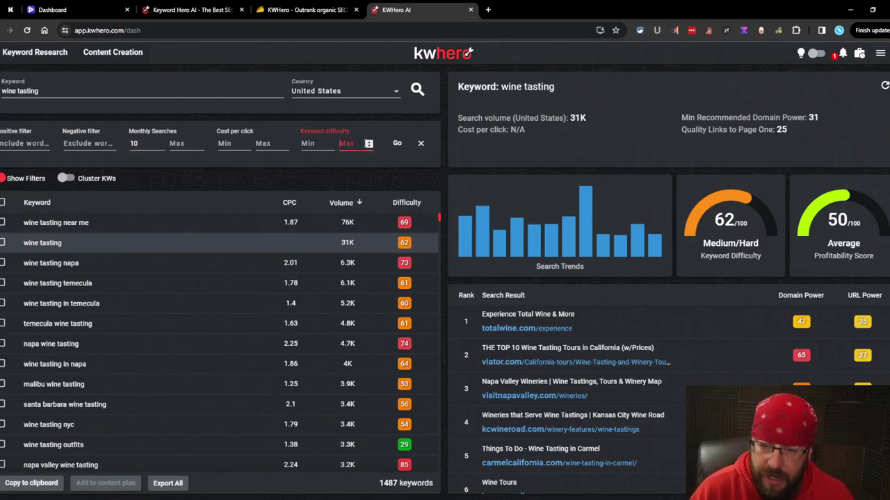
{"action": "left_click", "coordinate": [397, 143]}
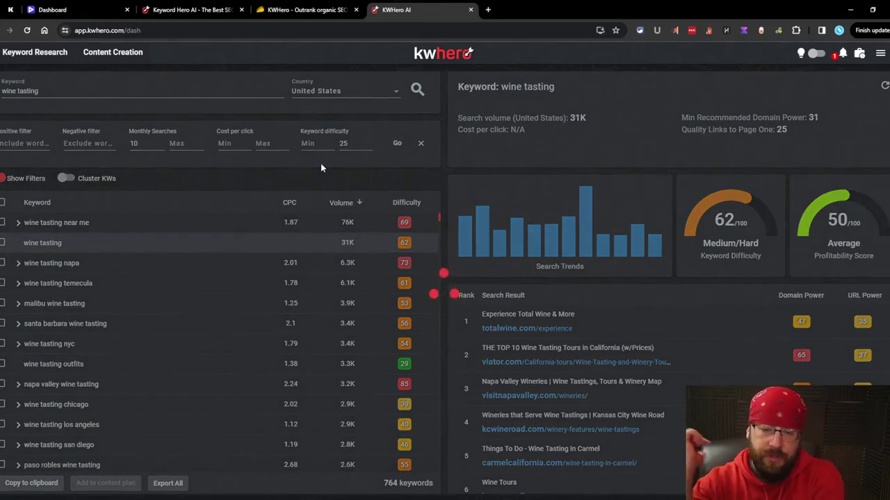
Step: Try sorting the results by keyword, CPC and volume, ending with difficulty in ascending order
{"action": "left_click", "coordinate": [75, 204]}
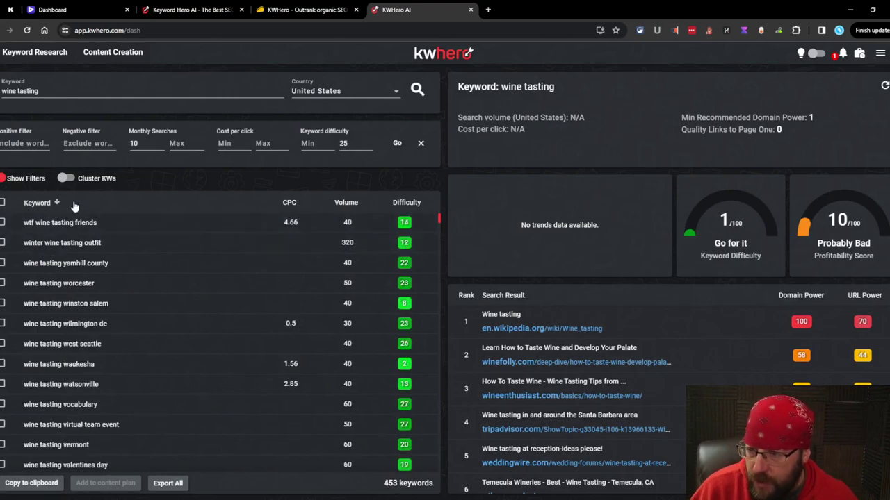
{"action": "left_click", "coordinate": [289, 203]}
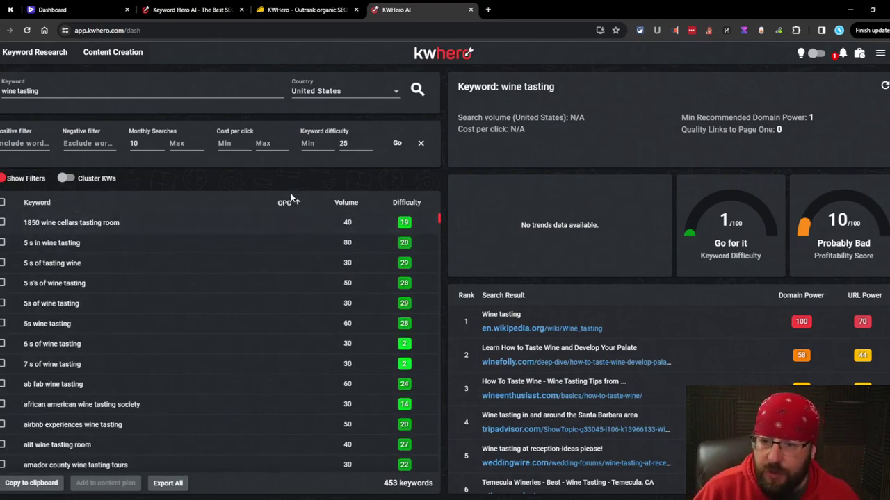
{"action": "left_click", "coordinate": [288, 204]}
{"action": "left_click", "coordinate": [347, 203]}
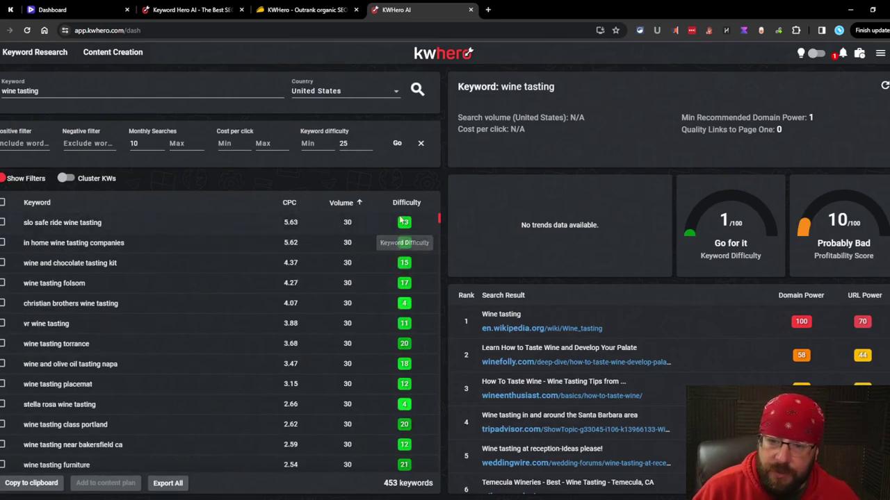
{"action": "left_click", "coordinate": [359, 205]}
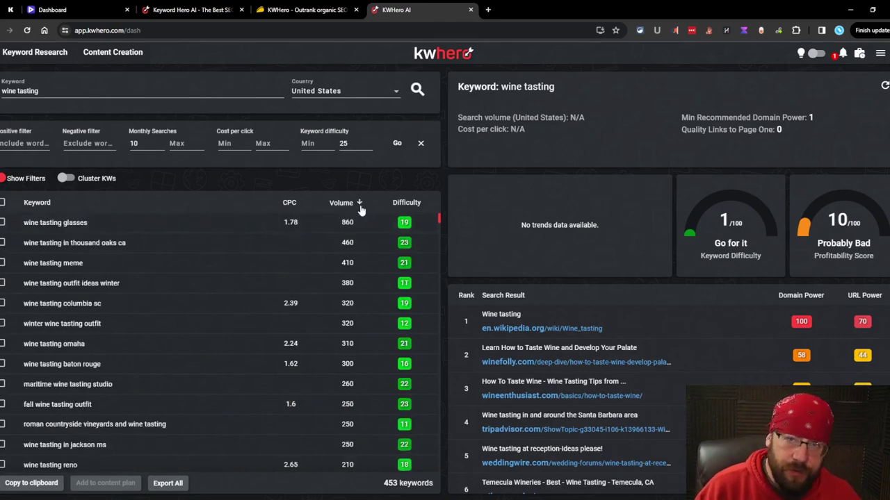
{"action": "left_click", "coordinate": [407, 204]}
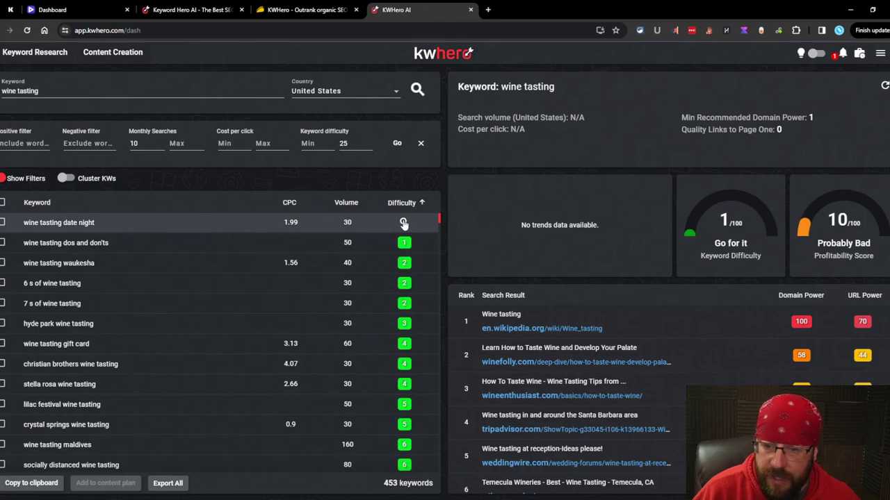
Step: View the details of the wine tasting date night, waukesha and dos and don'ts keywords while checking the usage stats
{"action": "left_click", "coordinate": [132, 222]}
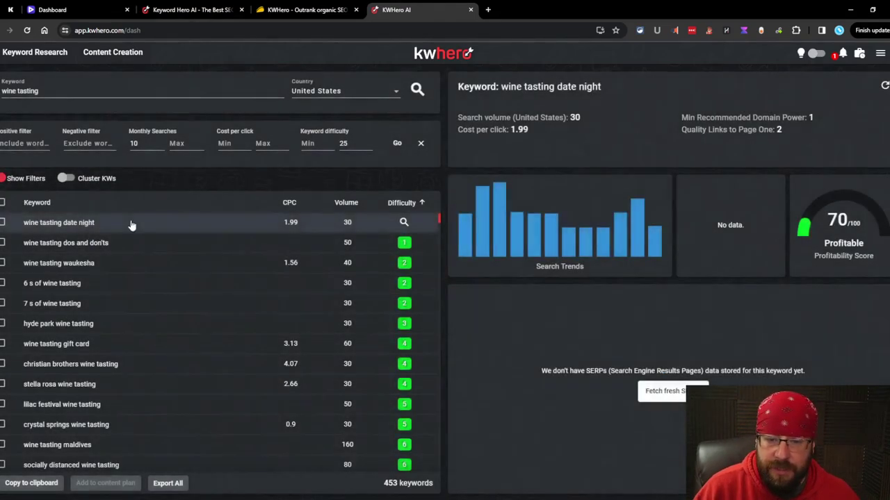
{"action": "left_click", "coordinate": [880, 53]}
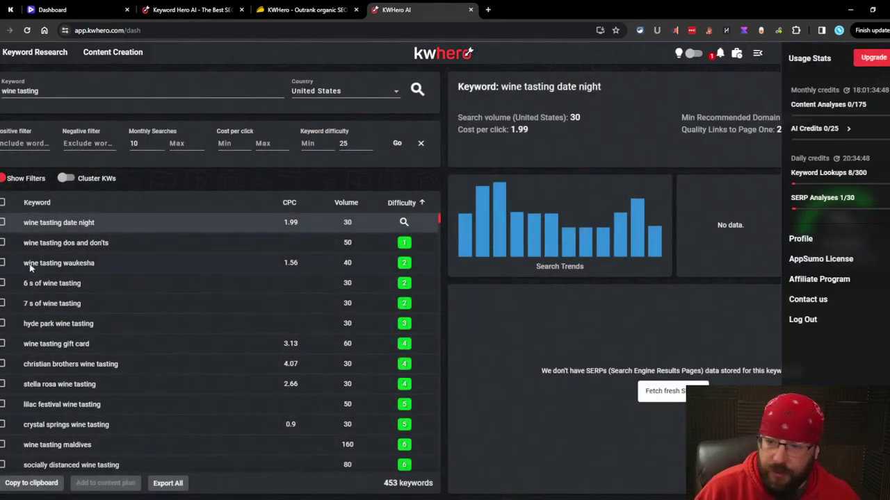
{"action": "left_click", "coordinate": [81, 244]}
{"action": "left_click", "coordinate": [104, 264]}
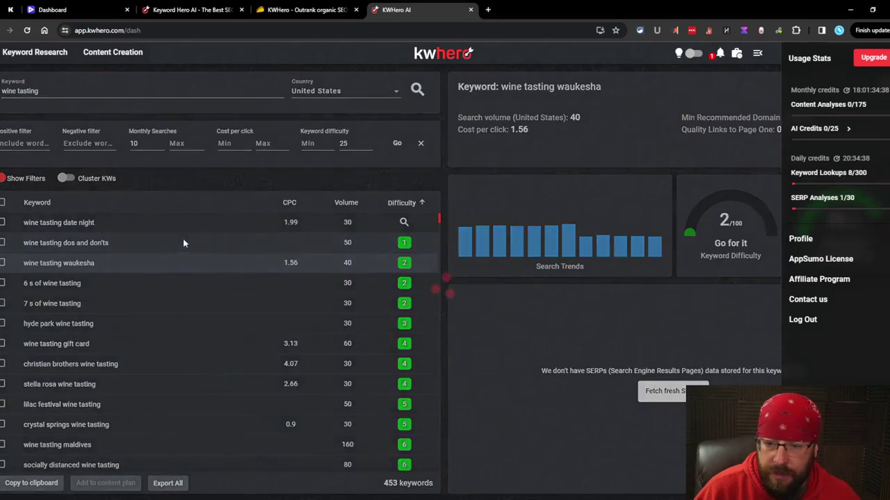
{"action": "left_click", "coordinate": [318, 237]}
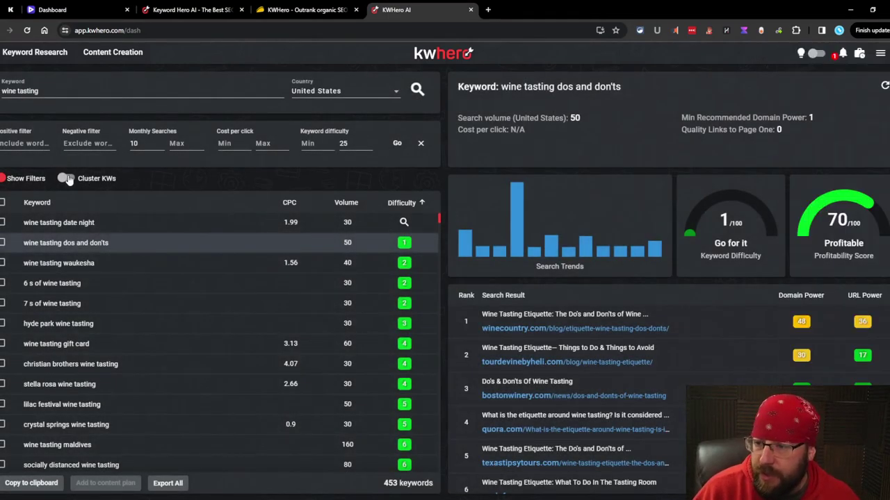
Step: Exclude "near me, napa" with the negative filter and rerun the filters on the keyword list
{"action": "left_click", "coordinate": [3, 180]}
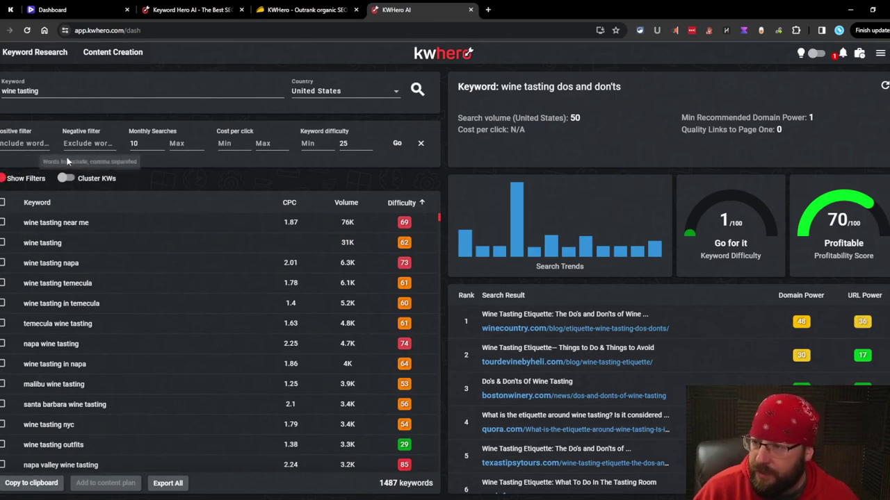
{"action": "left_click", "coordinate": [88, 143]}
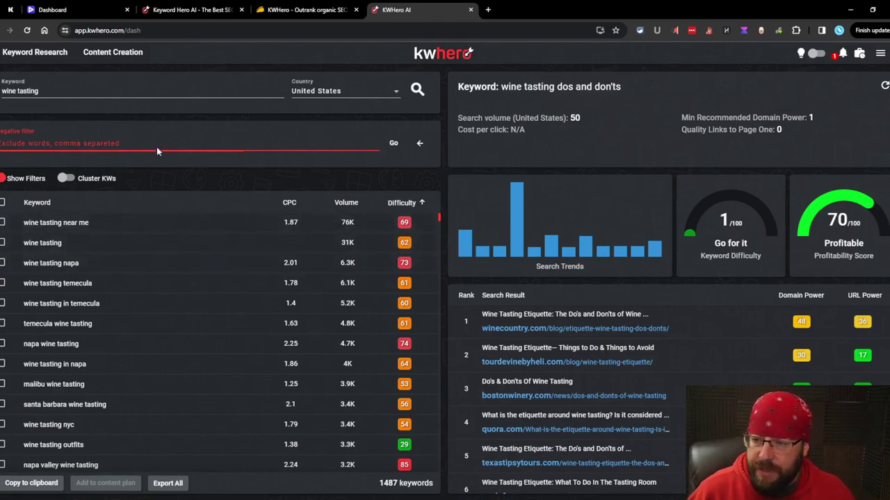
{"action": "type", "text": "near"}
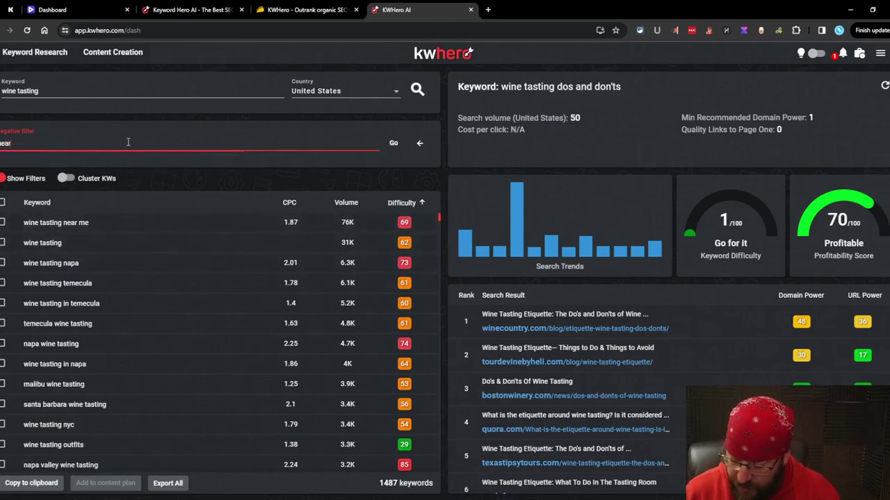
{"action": "type", "text": " me, napa"}
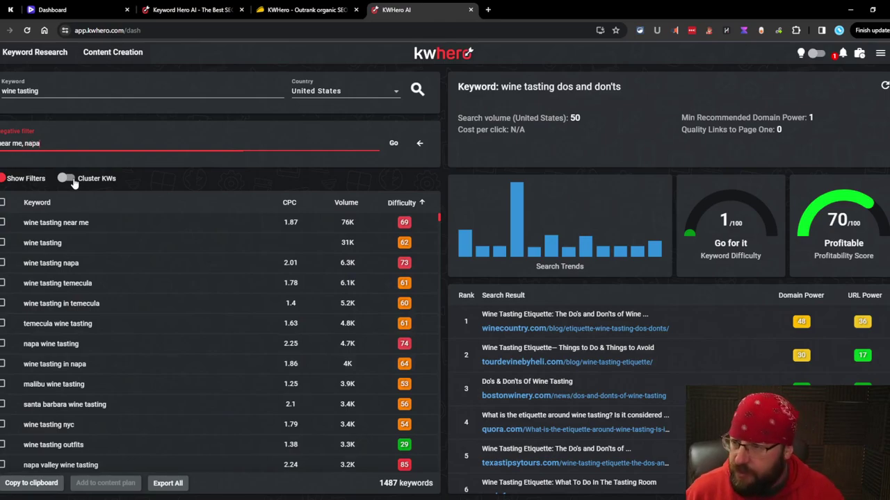
{"action": "left_click", "coordinate": [419, 143]}
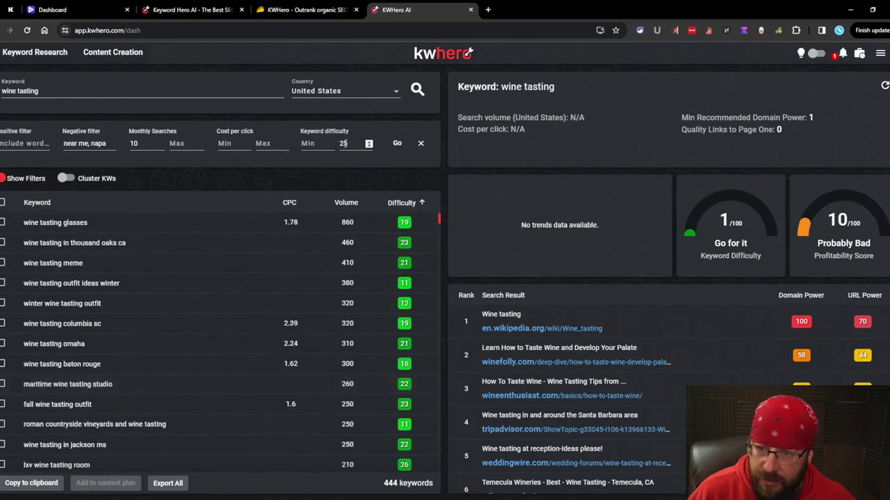
Step: Show the usage stats, reduce the negative filter to "near me" only and run the filters again
{"action": "left_click", "coordinate": [881, 55]}
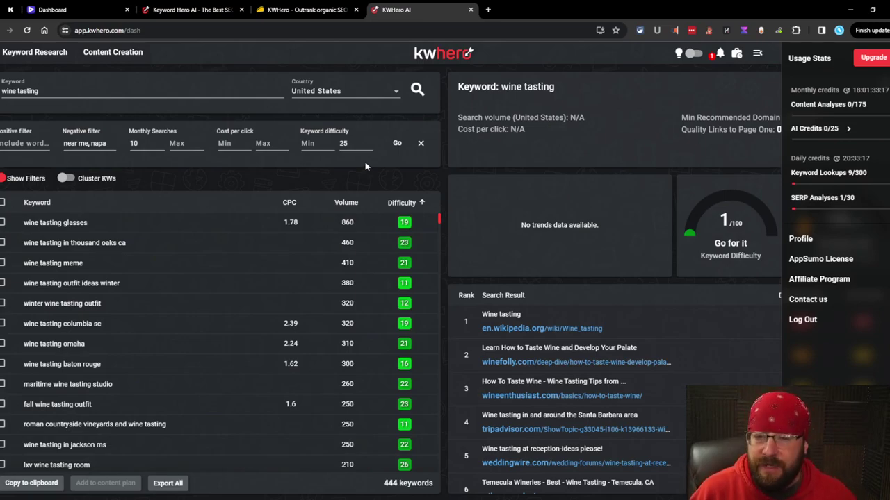
{"action": "double_click", "coordinate": [54, 144]}
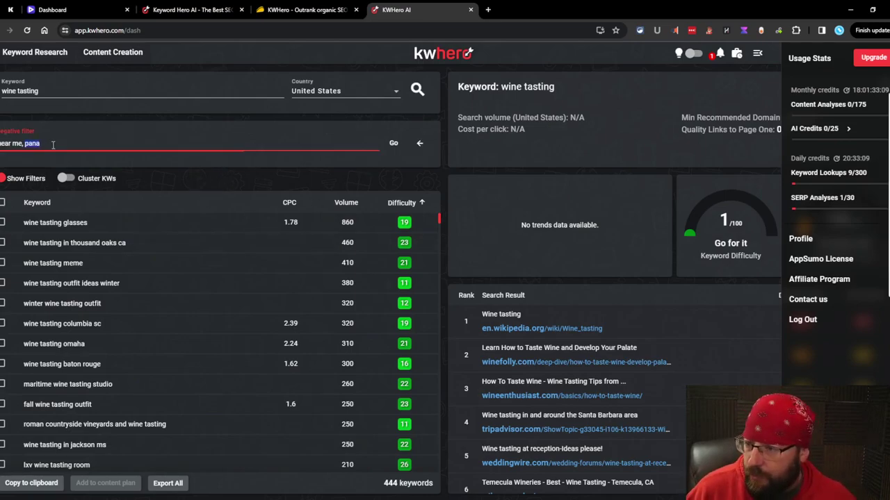
{"action": "key", "text": "BackSpace"}
{"action": "key", "text": "BackSpace"}
{"action": "key", "text": "BackSpace"}
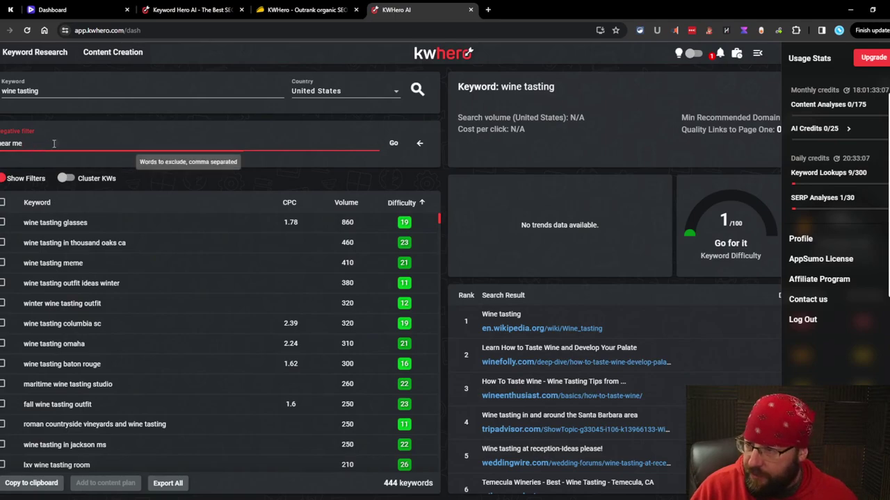
{"action": "left_click", "coordinate": [395, 144]}
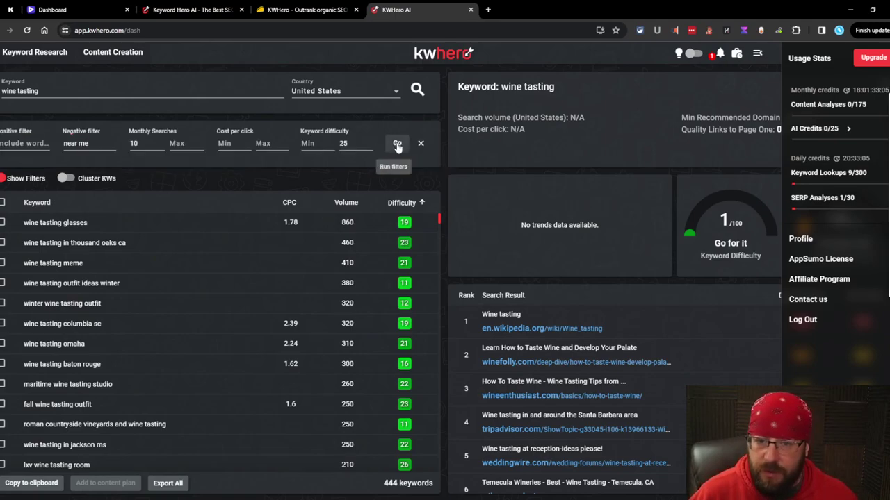
Step: Check the positive filter's options without entering any words, and look over the filtered keyword list
{"action": "left_click", "coordinate": [335, 144]}
{"action": "left_click", "coordinate": [256, 180]}
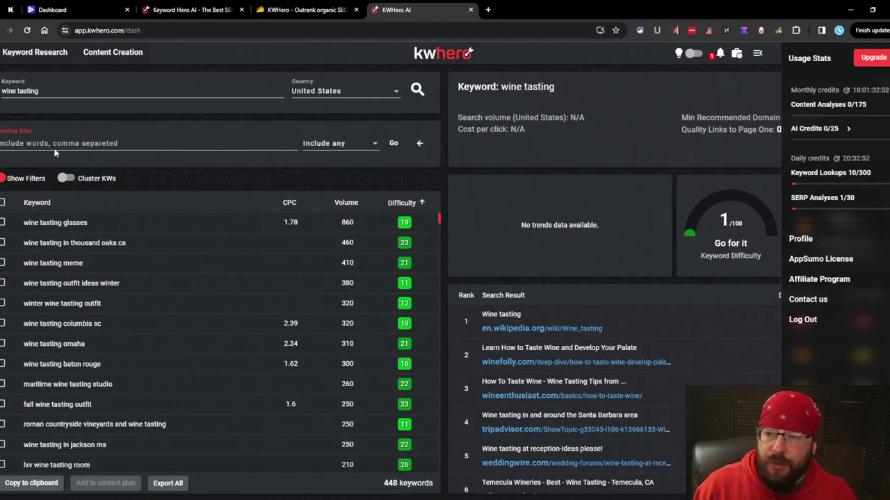
{"action": "left_click", "coordinate": [429, 153]}
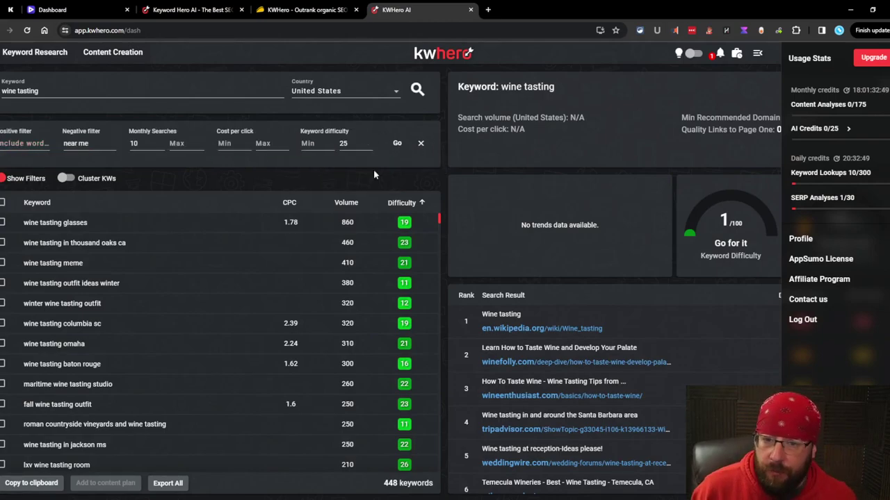
{"action": "scroll", "coordinate": [348, 233], "scroll_direction": "down", "scroll_amount": 2}
{"action": "scroll", "coordinate": [324, 222], "scroll_direction": "up", "scroll_amount": 2}
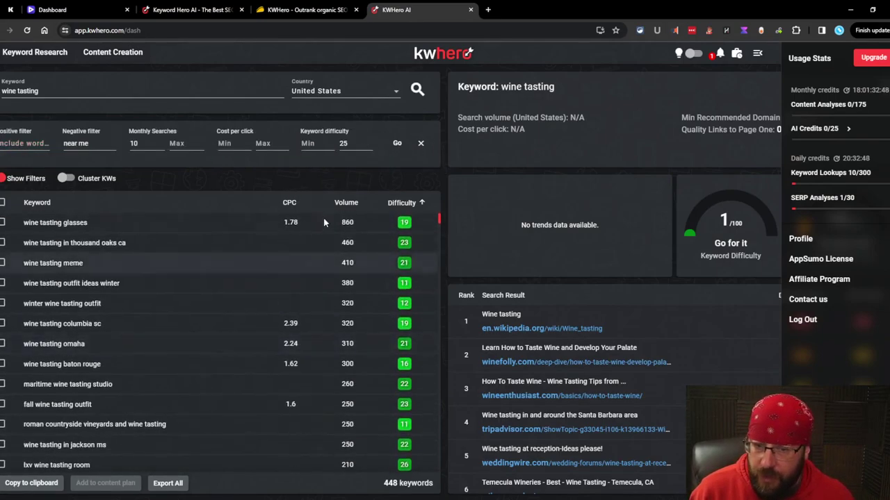
Step: Sort the keyword list by ascending difficulty and view the search volume of wine tasting dos and don'ts
{"action": "left_click", "coordinate": [406, 203]}
{"action": "left_click", "coordinate": [417, 203]}
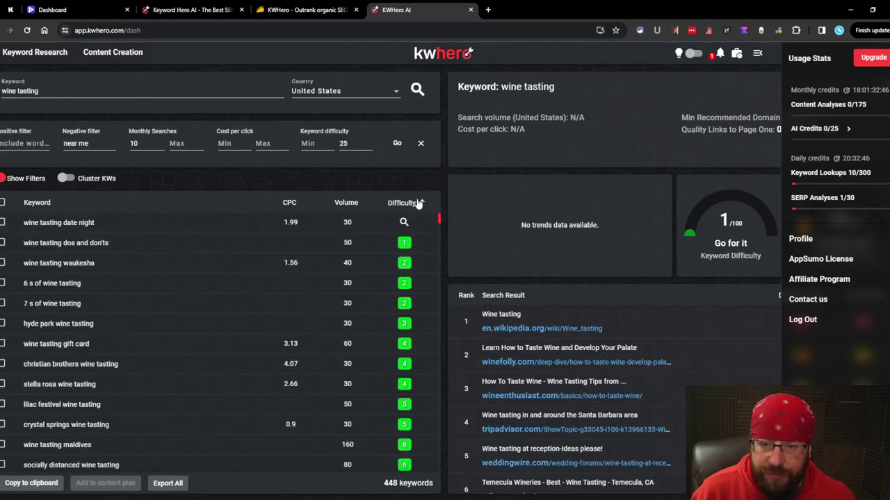
{"action": "left_click", "coordinate": [104, 243]}
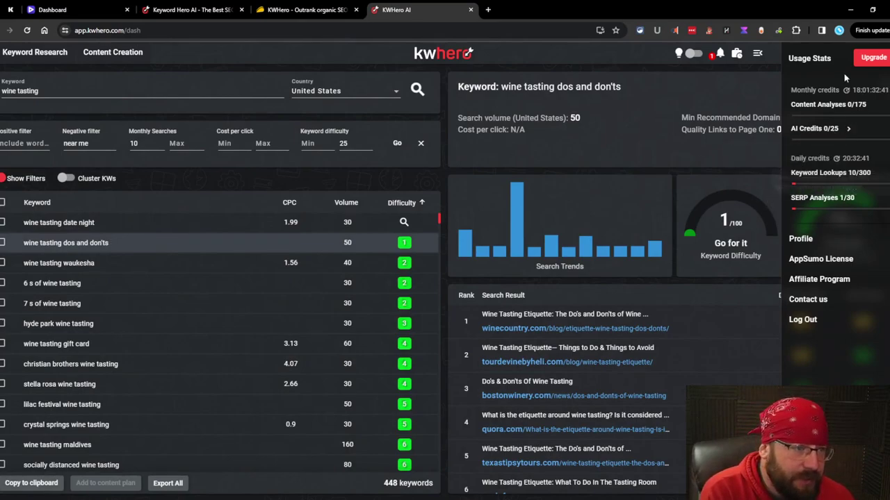
{"action": "left_click_drag", "start_coordinate": [493, 118], "coordinate": [587, 88]}
{"action": "left_click_drag", "start_coordinate": [581, 118], "coordinate": [560, 119]}
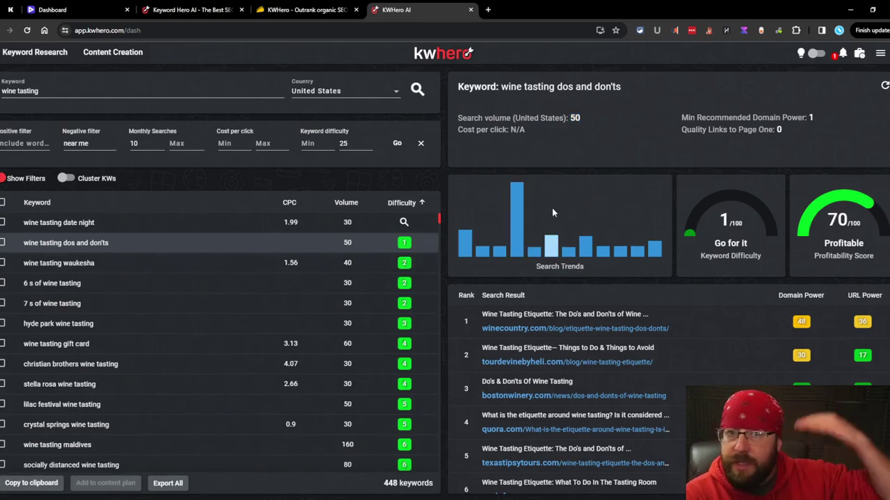
Step: Look through the ranked search results for wine tasting dos and don'ts down to the last entries
{"action": "scroll", "coordinate": [574, 313], "scroll_direction": "down", "scroll_amount": 15}
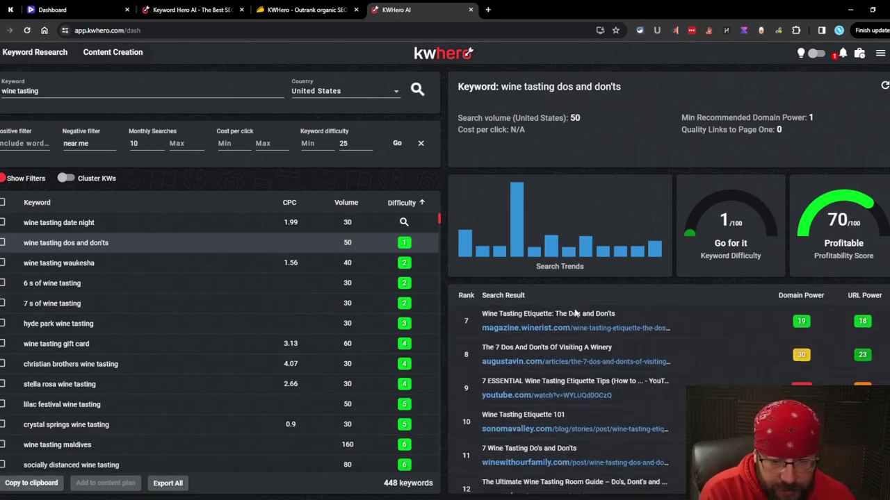
{"action": "scroll", "coordinate": [569, 343], "scroll_direction": "down", "scroll_amount": 20}
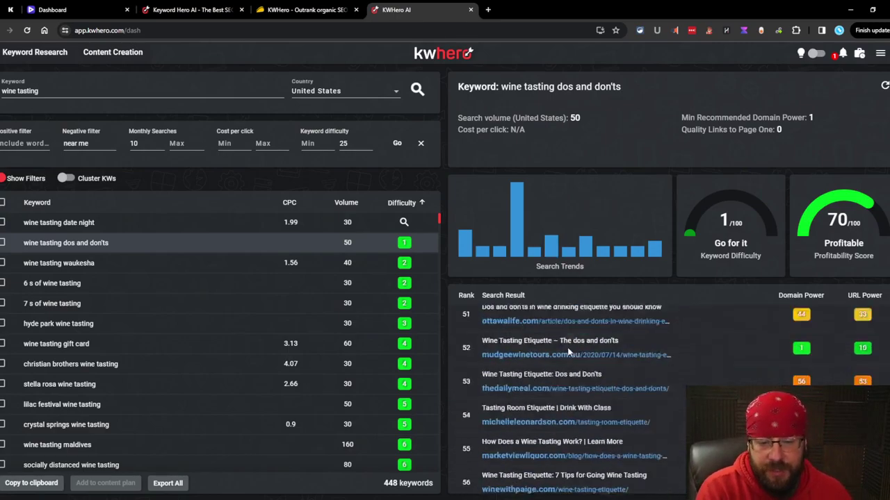
{"action": "scroll", "coordinate": [570, 345], "scroll_direction": "down", "scroll_amount": 2}
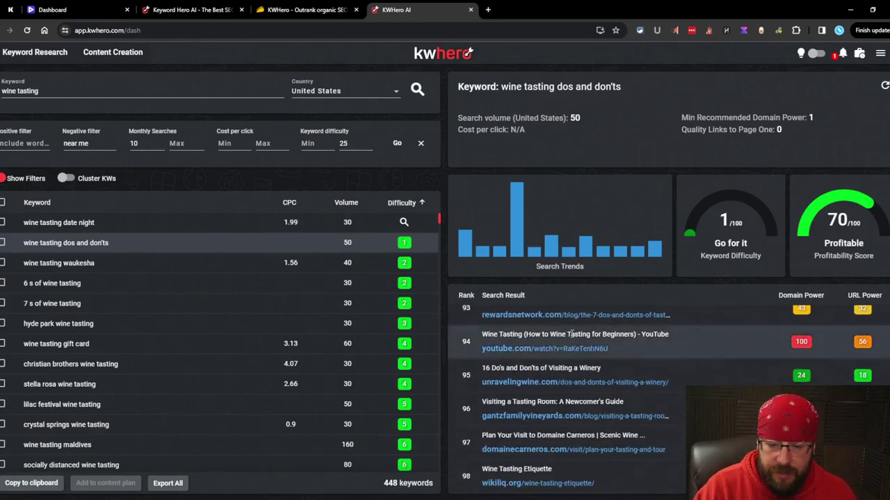
Step: Open the wine tasting waukesha keyword and fetch its fresh SERP data with the usage stats shown
{"action": "left_click", "coordinate": [189, 264]}
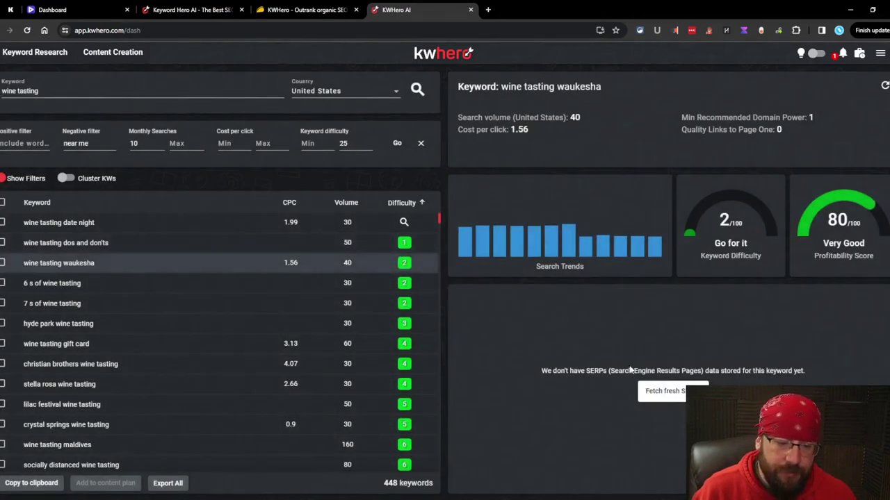
{"action": "left_click", "coordinate": [880, 54]}
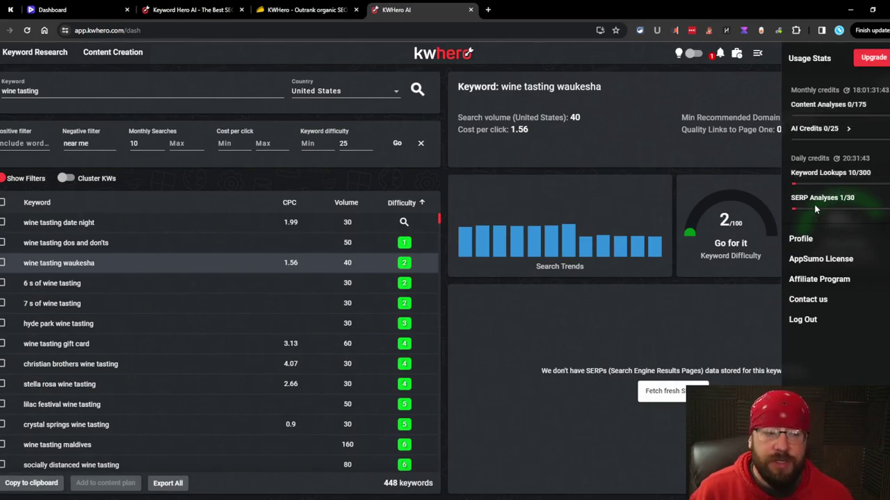
{"action": "left_click", "coordinate": [669, 399]}
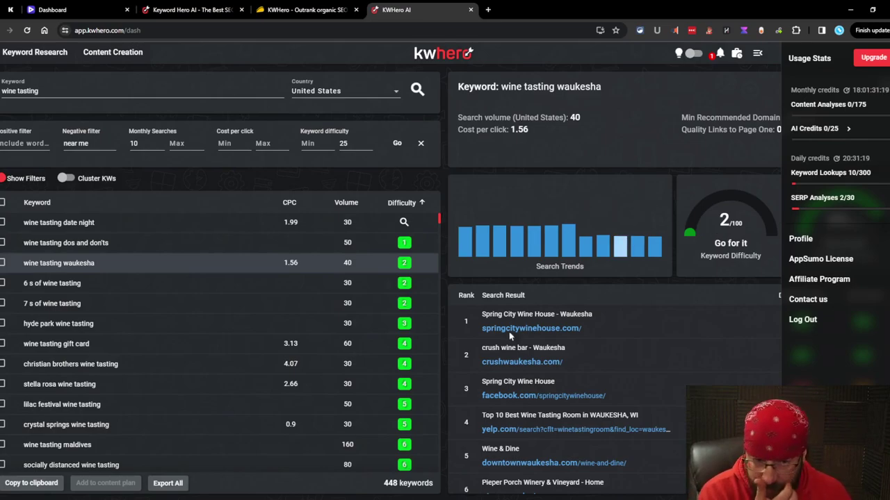
Step: Review the fetched search results and their domain power for wine tasting waukesha
{"action": "scroll", "coordinate": [723, 323], "scroll_direction": "down", "scroll_amount": 20}
{"action": "scroll", "coordinate": [723, 323], "scroll_direction": "down", "scroll_amount": 13}
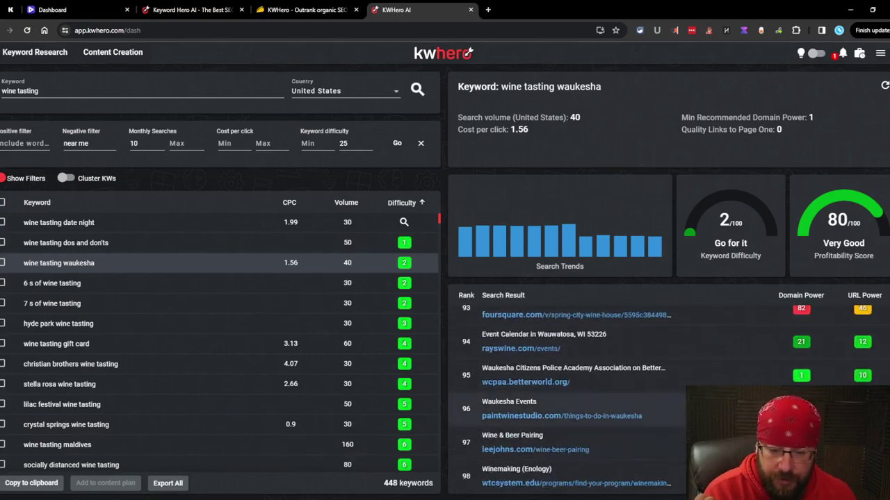
{"action": "scroll", "coordinate": [563, 417], "scroll_direction": "up", "scroll_amount": 18}
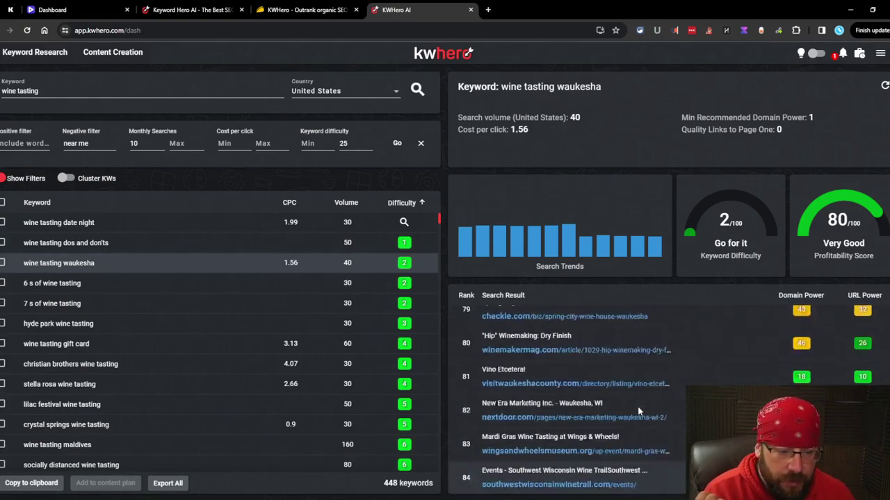
{"action": "scroll", "coordinate": [563, 396], "scroll_direction": "up", "scroll_amount": 18}
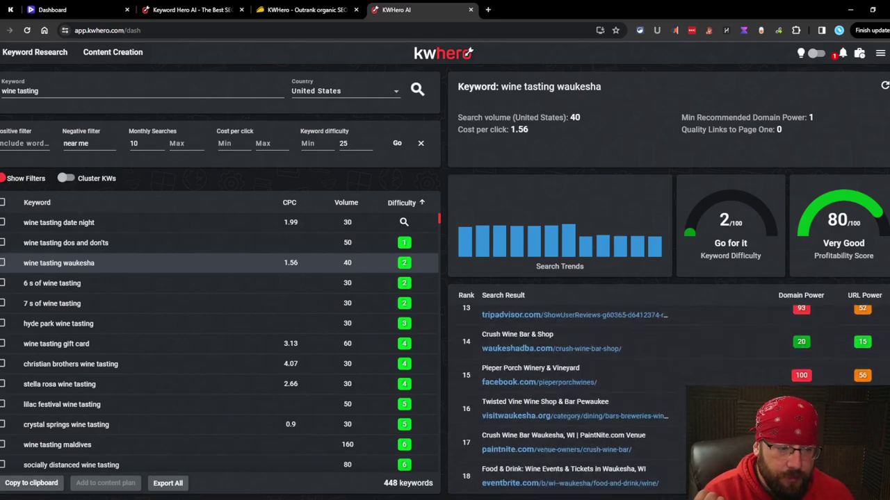
Step: Compare the details of wine tasting dos and don'ts with wine tasting waukesha, and view 6 s of wine tasting
{"action": "key", "text": "Up"}
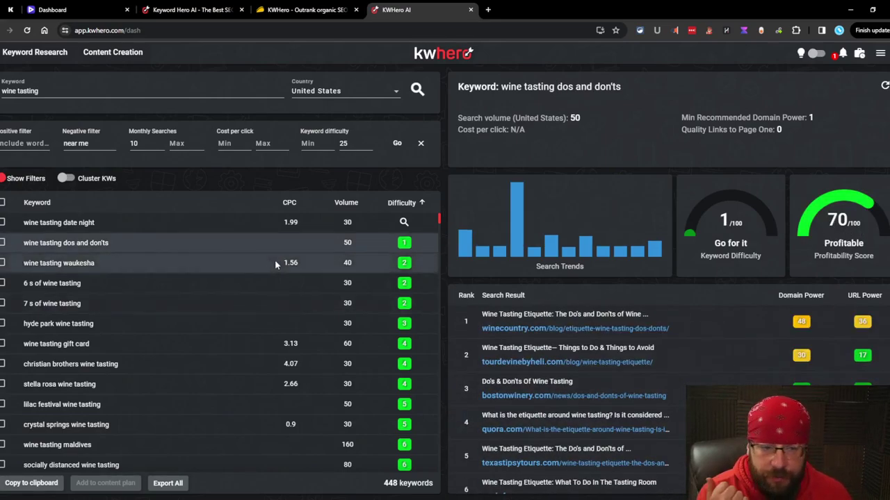
{"action": "key", "text": "Down"}
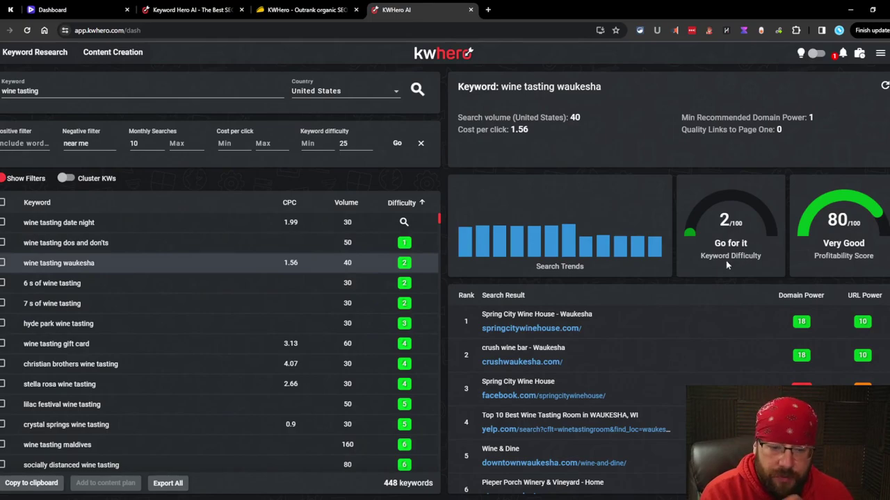
{"action": "key", "text": "Up"}
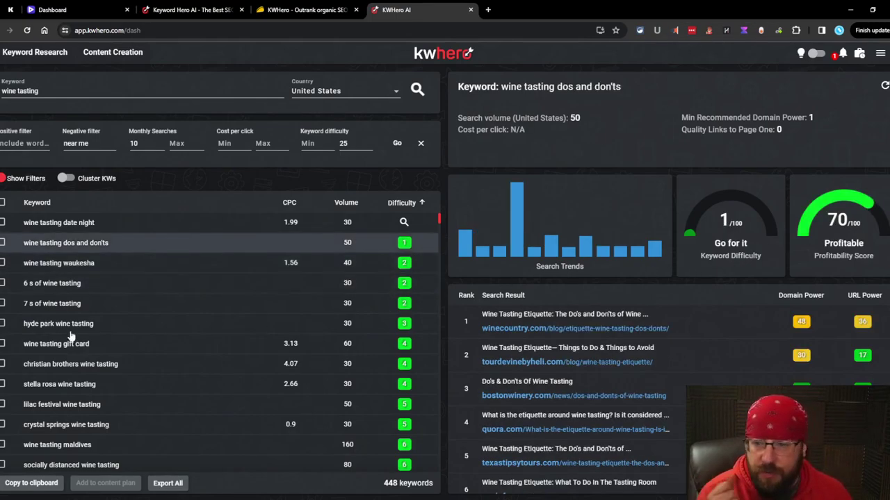
{"action": "left_click", "coordinate": [73, 283]}
Step: Sort the keywords by descending difficulty and view details such as amigoni wine tasting, wine tasting naples and morgan hill wine tasting tour
{"action": "left_click", "coordinate": [407, 203]}
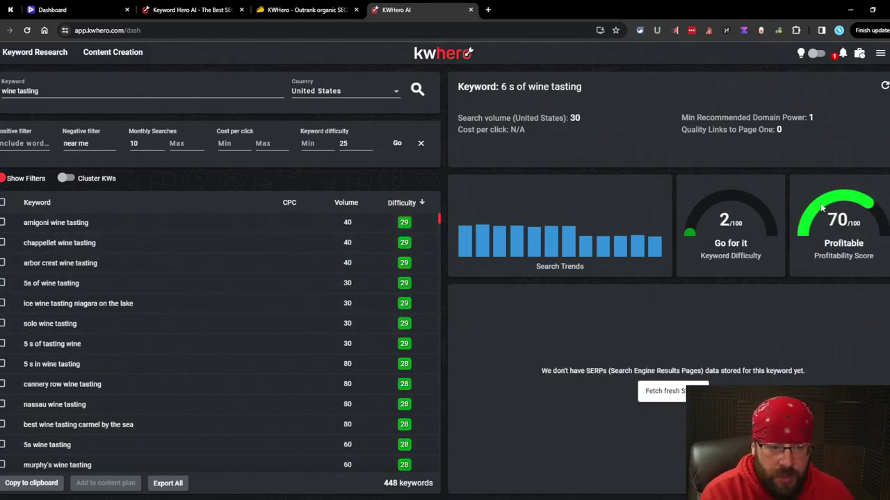
{"action": "left_click", "coordinate": [443, 284]}
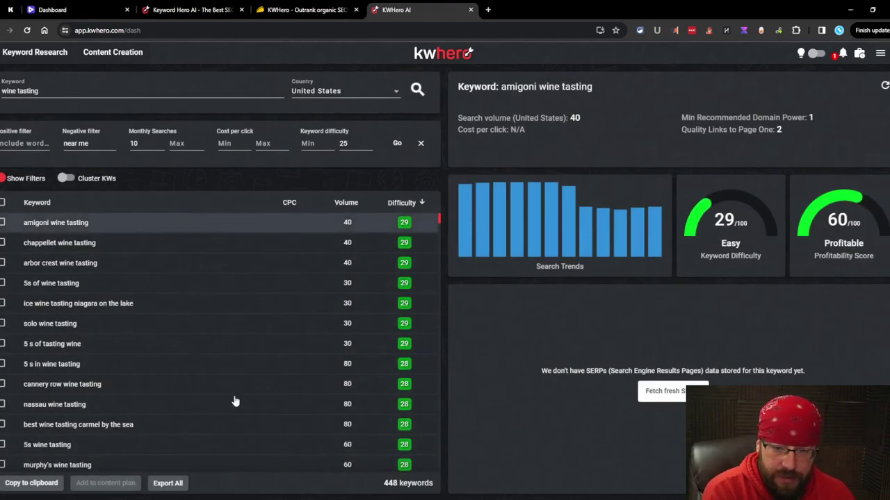
{"action": "scroll", "coordinate": [254, 386], "scroll_direction": "down", "scroll_amount": 5}
{"action": "scroll", "coordinate": [255, 387], "scroll_direction": "down", "scroll_amount": 5}
{"action": "scroll", "coordinate": [177, 422], "scroll_direction": "up", "scroll_amount": 5}
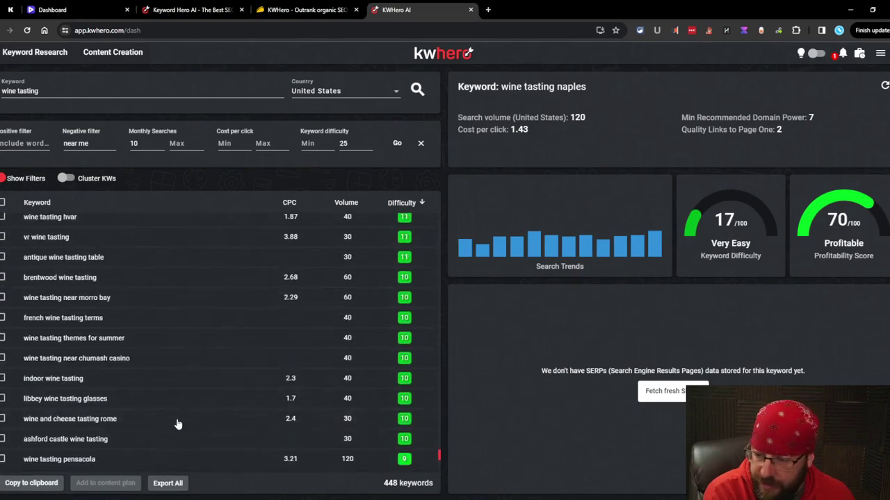
{"action": "left_click", "coordinate": [213, 350]}
{"action": "scroll", "coordinate": [213, 350], "scroll_direction": "up", "scroll_amount": 5}
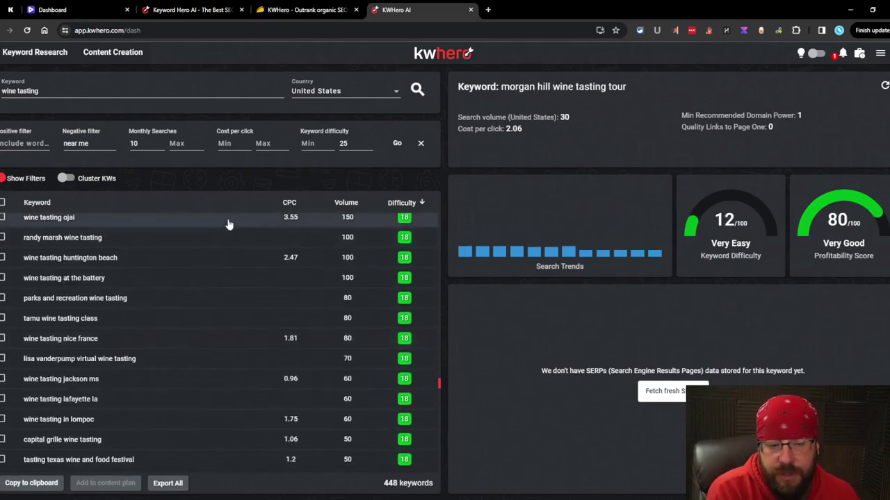
Step: Browse back through the higher-difficulty keywords and view the details of bevmo wine tasting
{"action": "scroll", "coordinate": [216, 223], "scroll_direction": "up", "scroll_amount": 10}
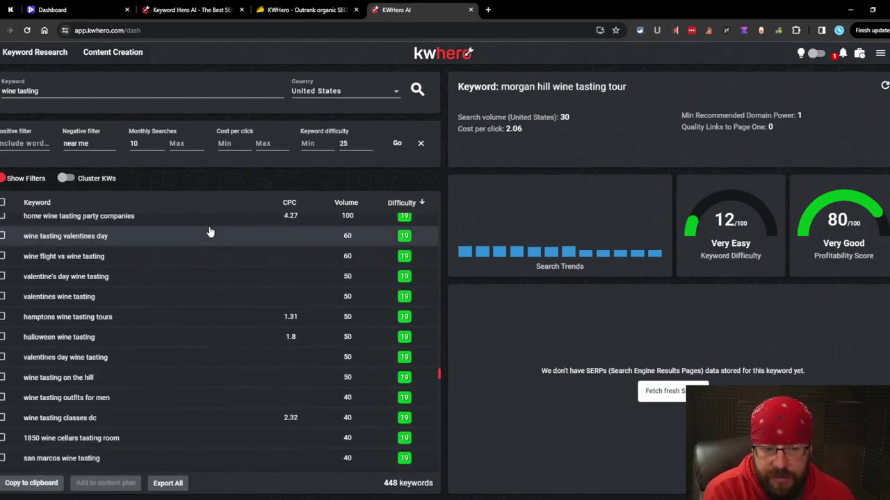
{"action": "scroll", "coordinate": [389, 280], "scroll_direction": "up", "scroll_amount": 5}
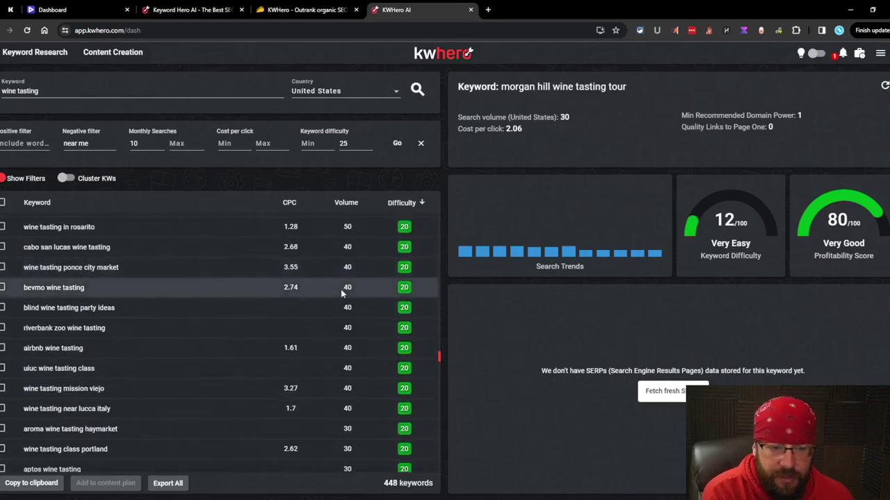
{"action": "left_click", "coordinate": [358, 288]}
{"action": "scroll", "coordinate": [209, 271], "scroll_direction": "up", "scroll_amount": 5}
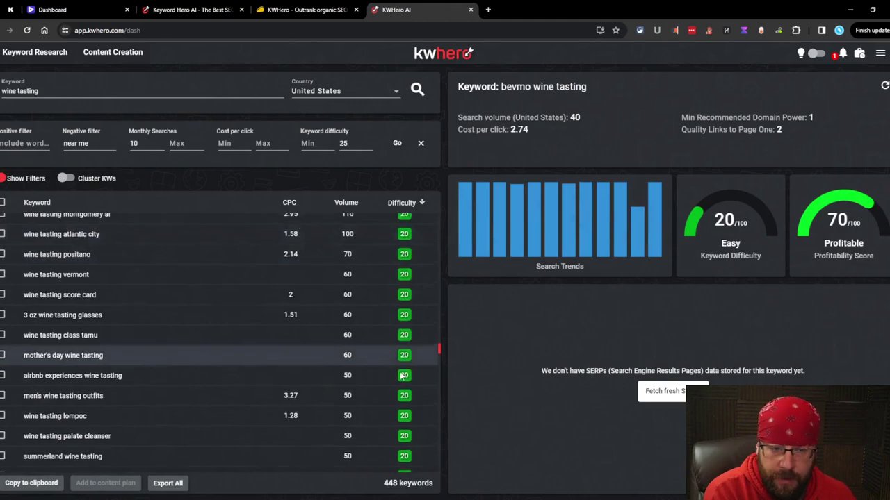
{"action": "scroll", "coordinate": [185, 266], "scroll_direction": "up", "scroll_amount": 10}
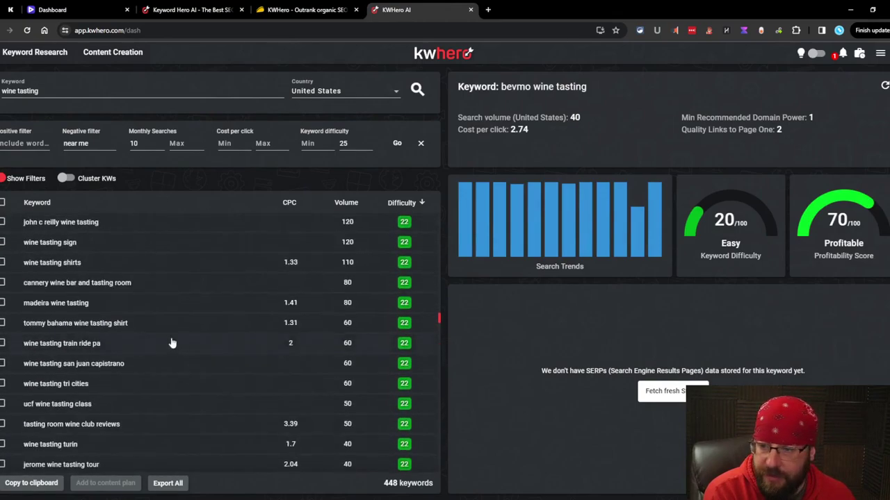
Step: Sort the keywords by ascending difficulty again and fetch the SERP data for 6 s of wine tasting
{"action": "left_click", "coordinate": [90, 218]}
{"action": "scroll", "coordinate": [259, 241], "scroll_direction": "up", "scroll_amount": 2}
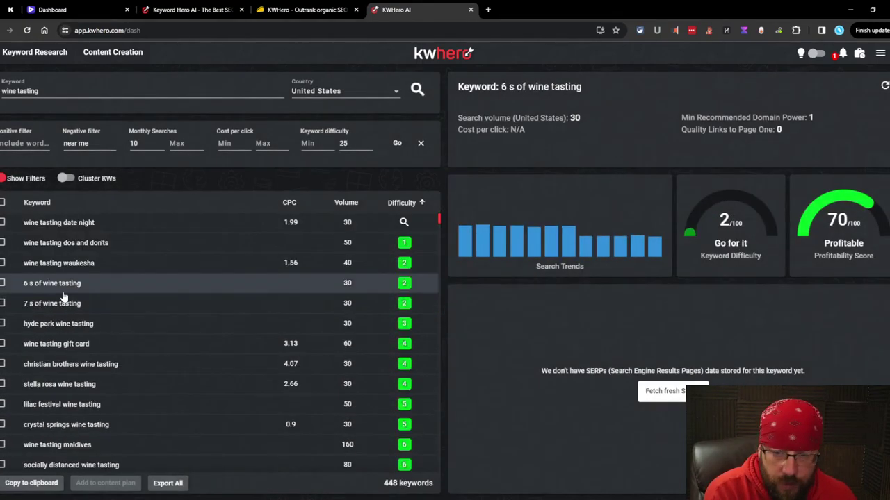
{"action": "scroll", "coordinate": [134, 285], "scroll_direction": "down", "scroll_amount": 5}
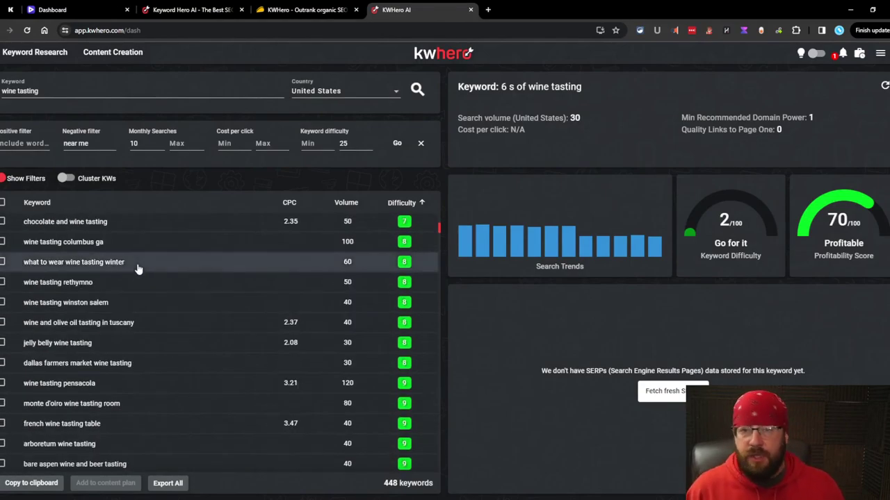
{"action": "scroll", "coordinate": [183, 282], "scroll_direction": "up", "scroll_amount": 5}
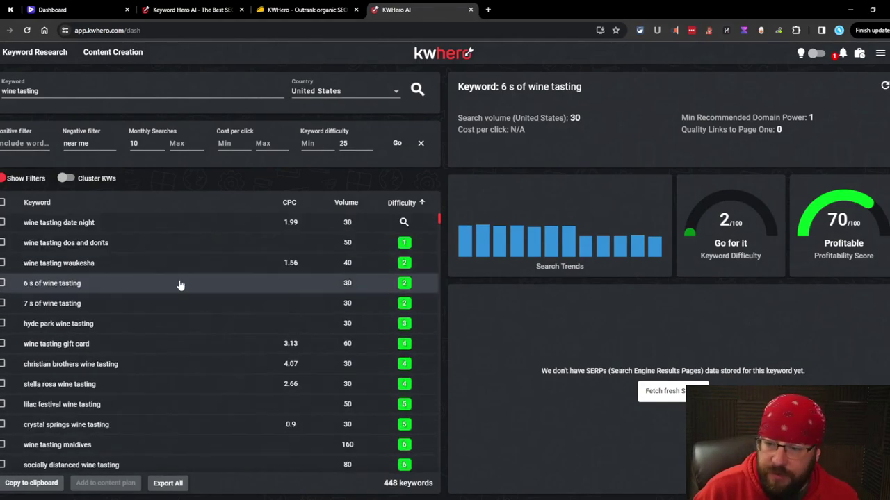
{"action": "scroll", "coordinate": [181, 283], "scroll_direction": "down", "scroll_amount": 3}
{"action": "scroll", "coordinate": [163, 270], "scroll_direction": "up", "scroll_amount": 3}
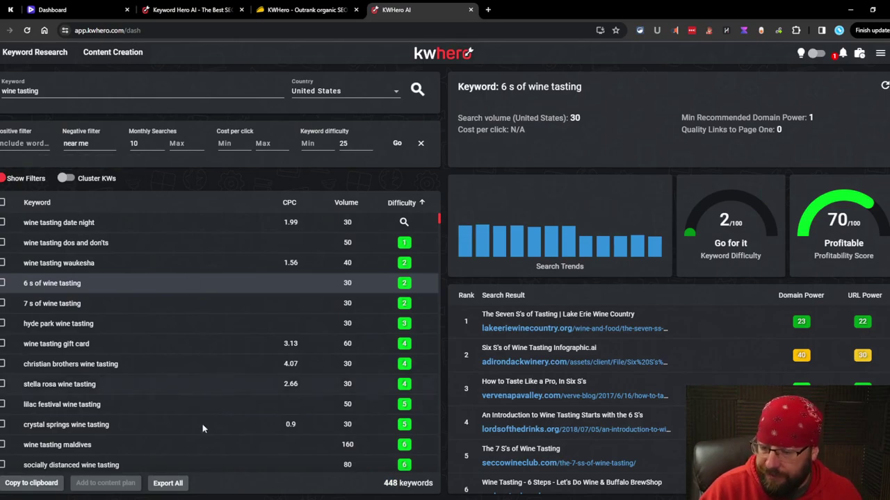
Step: Select all filtered keywords, then turn the filters off and sort the full list by ascending difficulty
{"action": "left_click", "coordinate": [2, 203]}
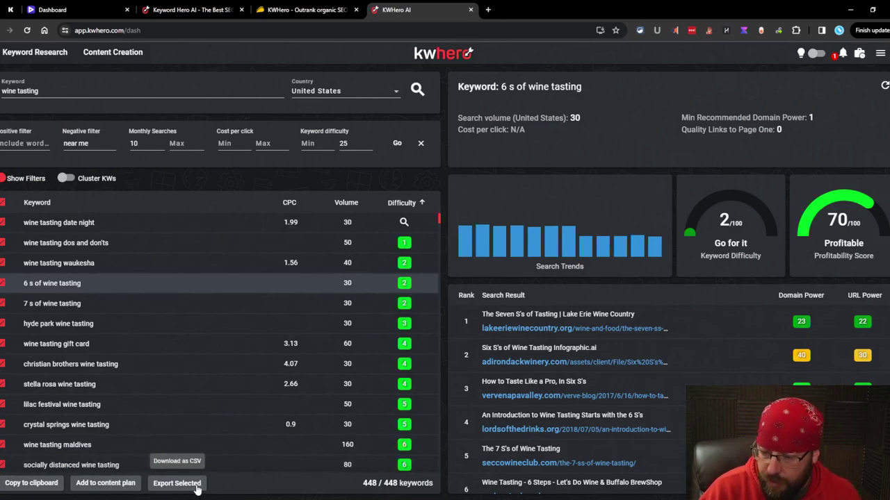
{"action": "left_click", "coordinate": [5, 179]}
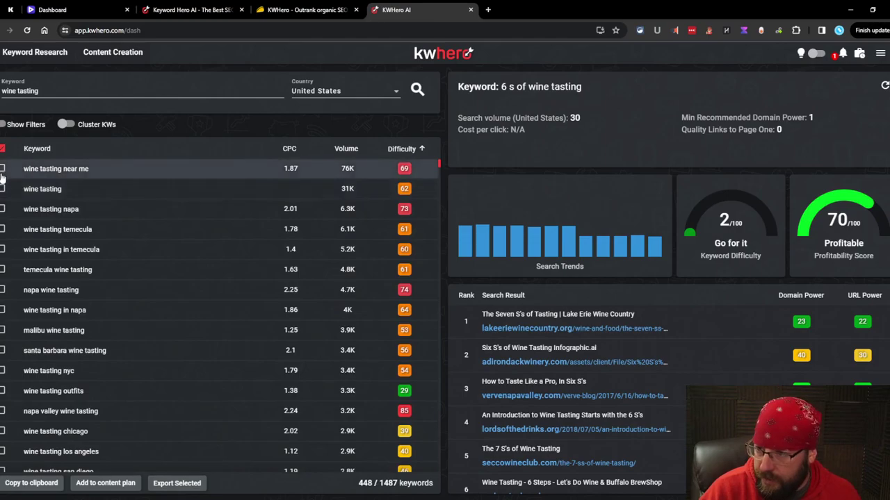
{"action": "left_click", "coordinate": [419, 150]}
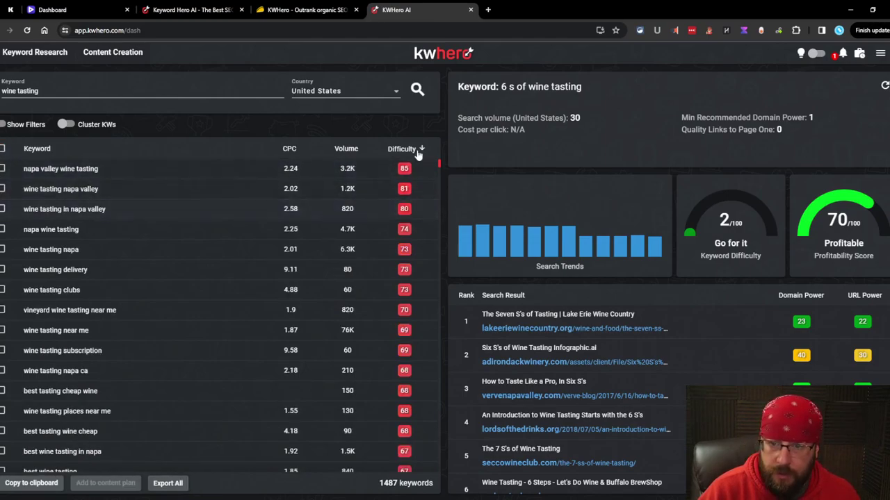
{"action": "left_click", "coordinate": [420, 150]}
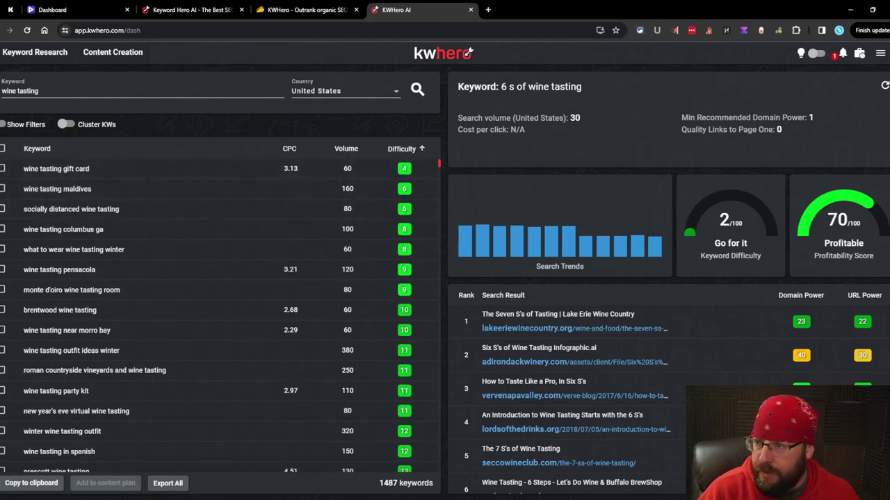
Step: Turn the filters back on, sort the keywords by difficulty and check the usage stats for the credits spent
{"action": "left_click", "coordinate": [5, 125]}
{"action": "left_click", "coordinate": [420, 203]}
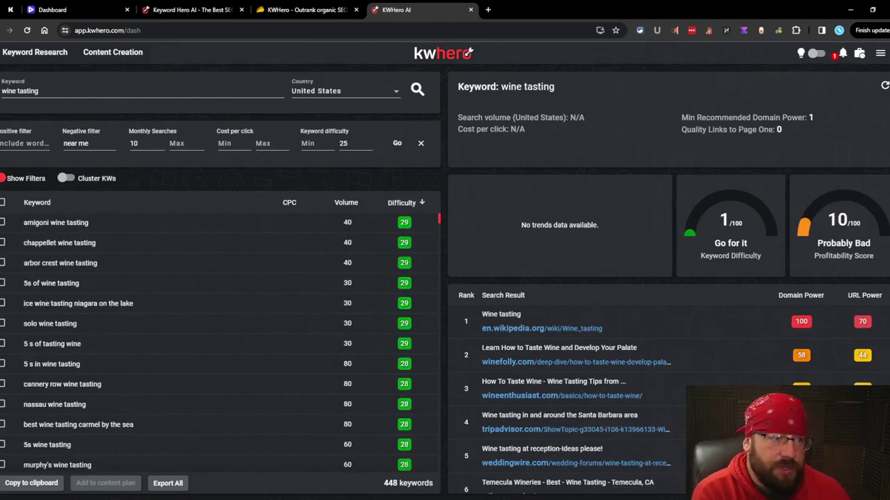
{"action": "left_click", "coordinate": [880, 53]}
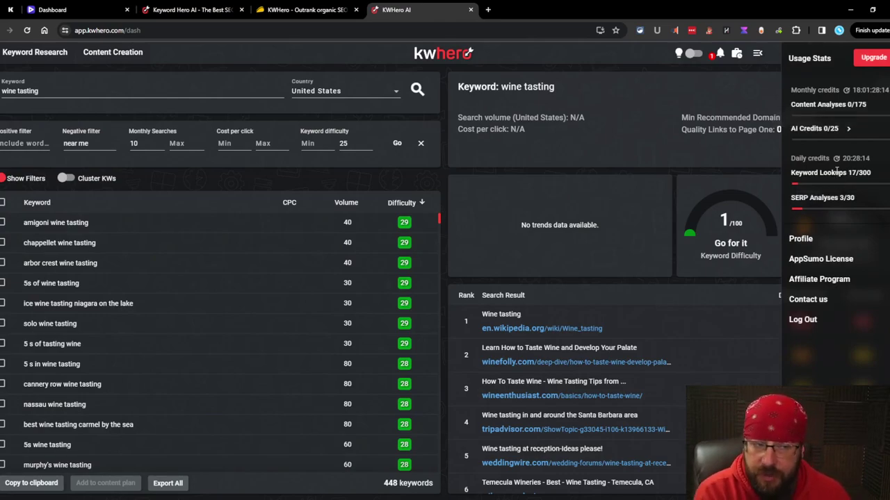
{"action": "left_click", "coordinate": [757, 53]}
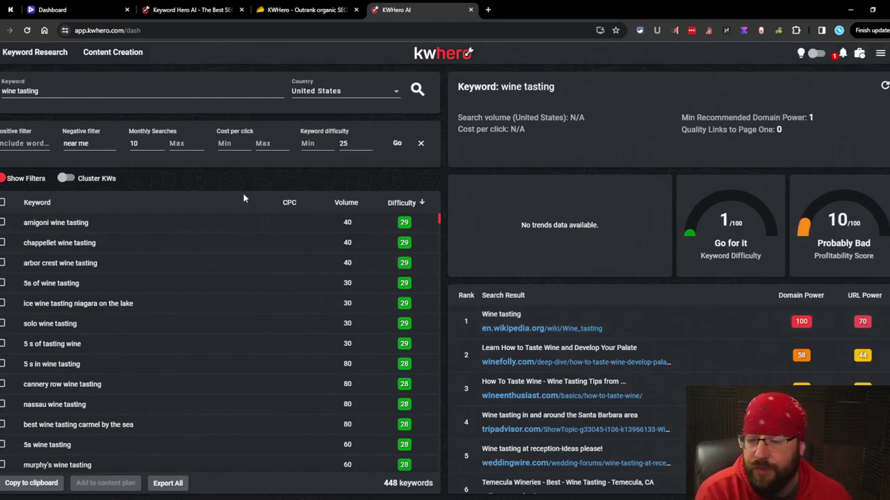
Step: Sort by ascending difficulty and select the dos and don'ts, 6 s, 7 s, hyde park and gift card keywords
{"action": "left_click", "coordinate": [420, 203]}
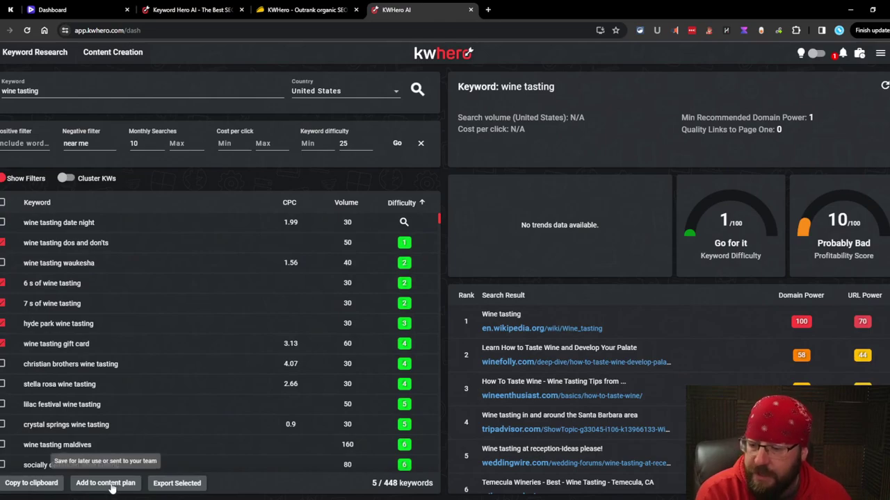
Step: Create a content plan named Wine for the United States in English (US) and add the five selected keywords to it
{"action": "left_click", "coordinate": [111, 485]}
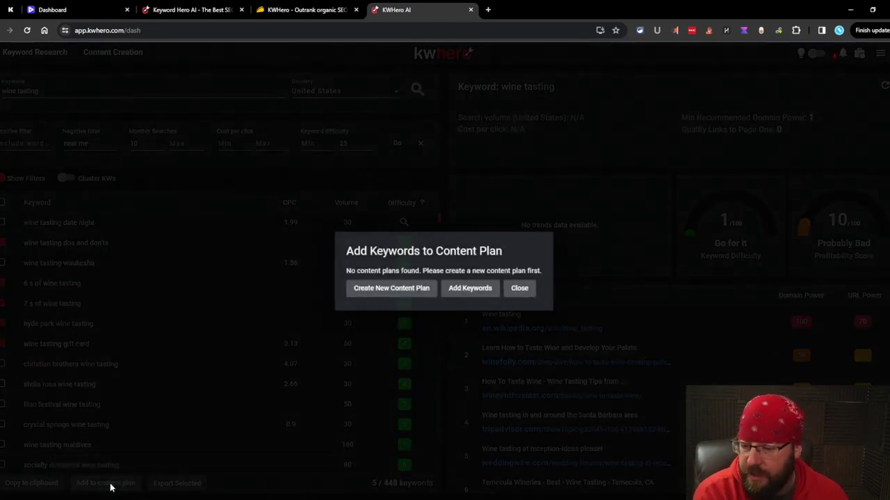
{"action": "left_click", "coordinate": [394, 289]}
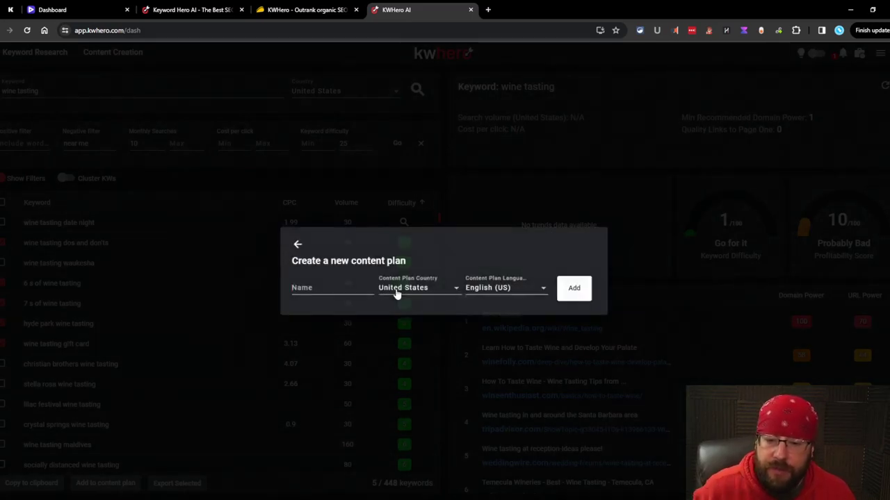
{"action": "type", "text": "Wine"}
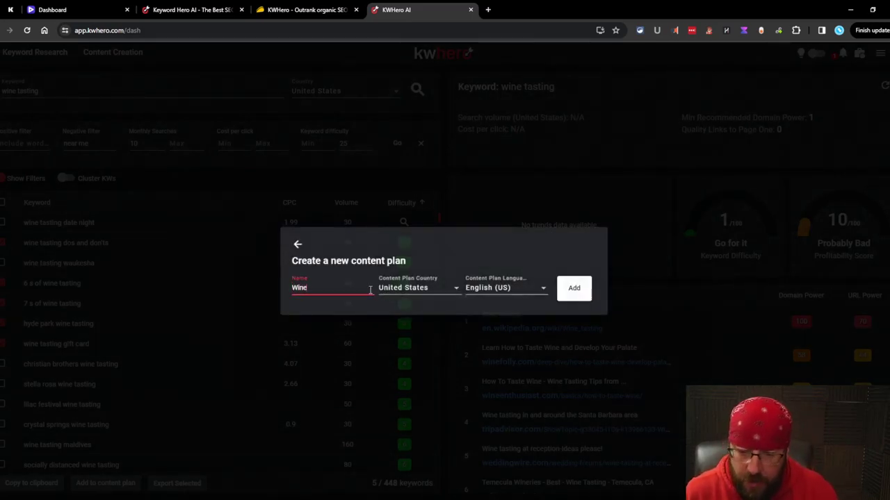
{"action": "left_click", "coordinate": [581, 293]}
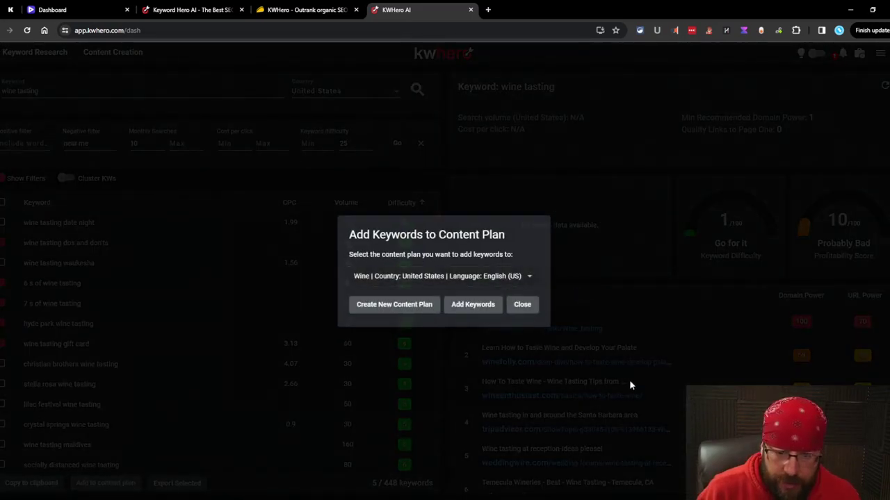
{"action": "left_click", "coordinate": [464, 305]}
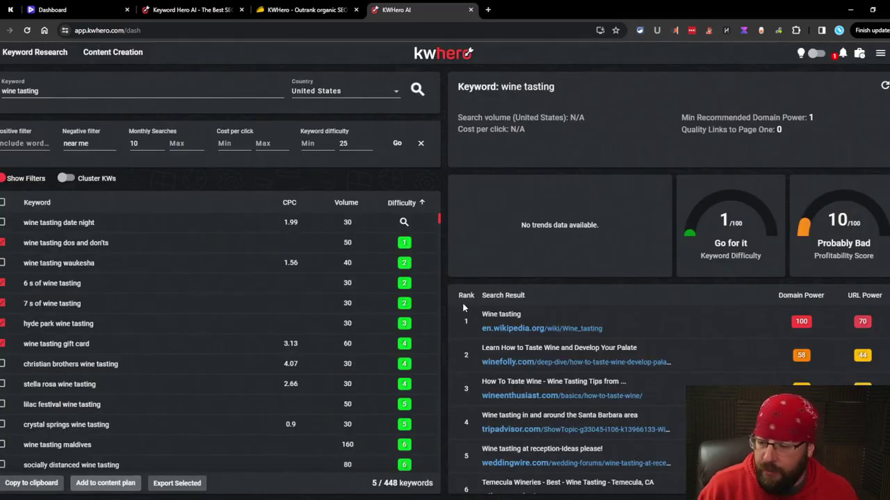
Step: Open the Wine content plan in Content Creation and hide the usage stats
{"action": "left_click", "coordinate": [89, 487]}
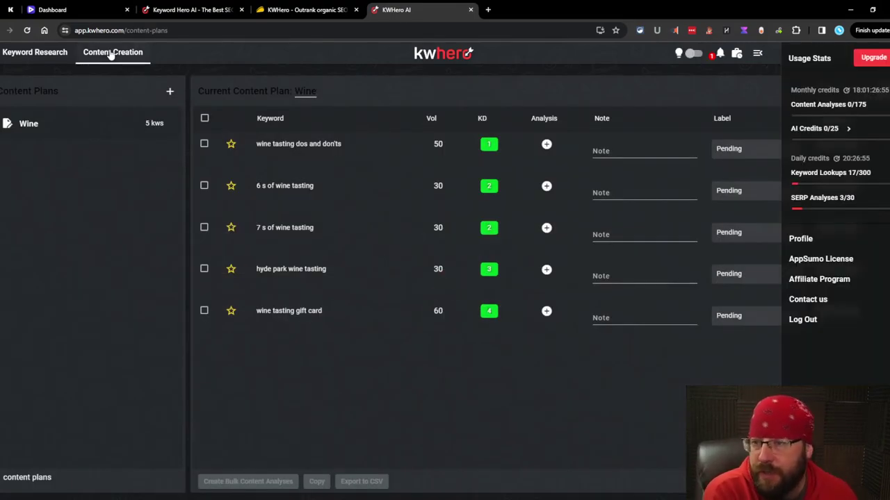
{"action": "left_click", "coordinate": [83, 122]}
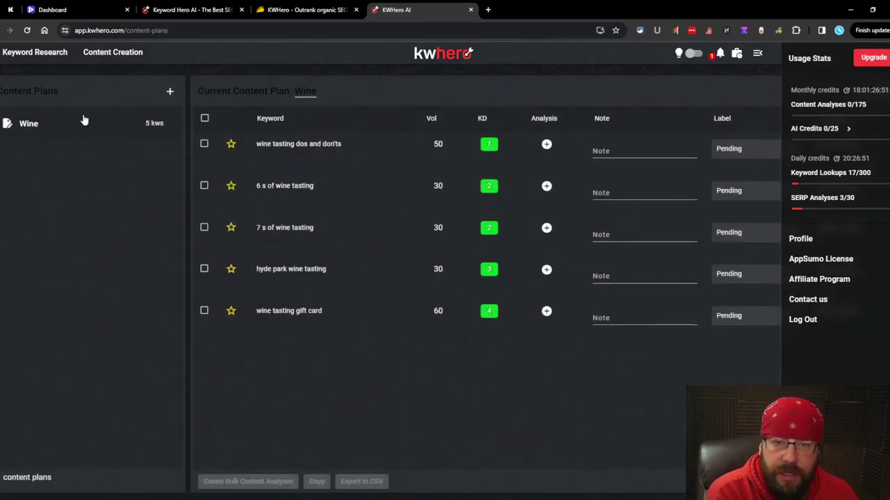
{"action": "left_click", "coordinate": [758, 53]}
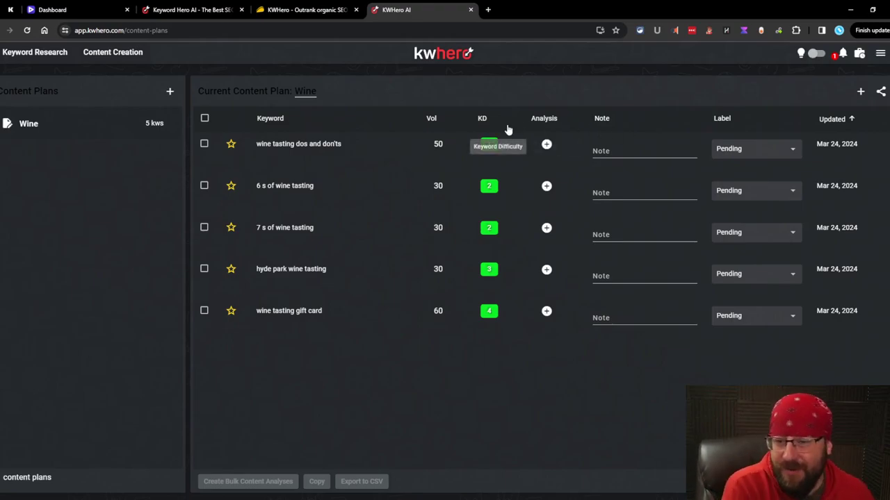
Step: Select the wine tasting dos and don'ts keyword in the plan and start its content analysis
{"action": "left_click", "coordinate": [204, 144]}
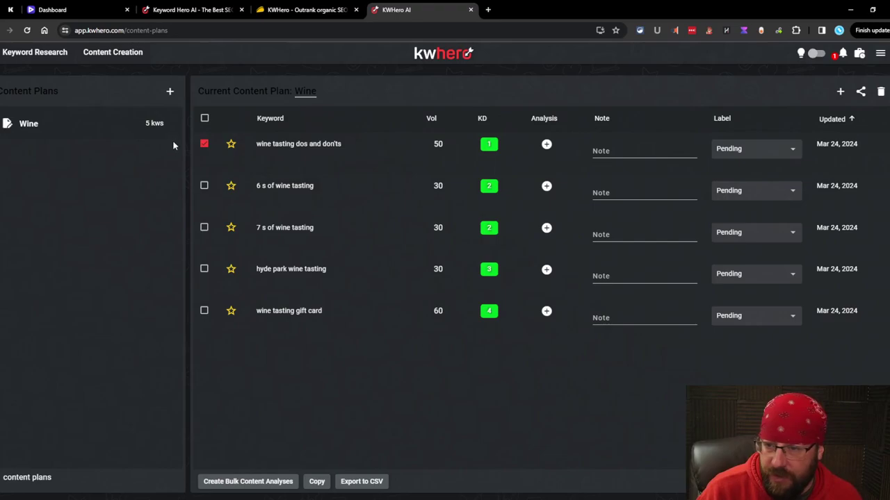
{"action": "left_click", "coordinate": [631, 151]}
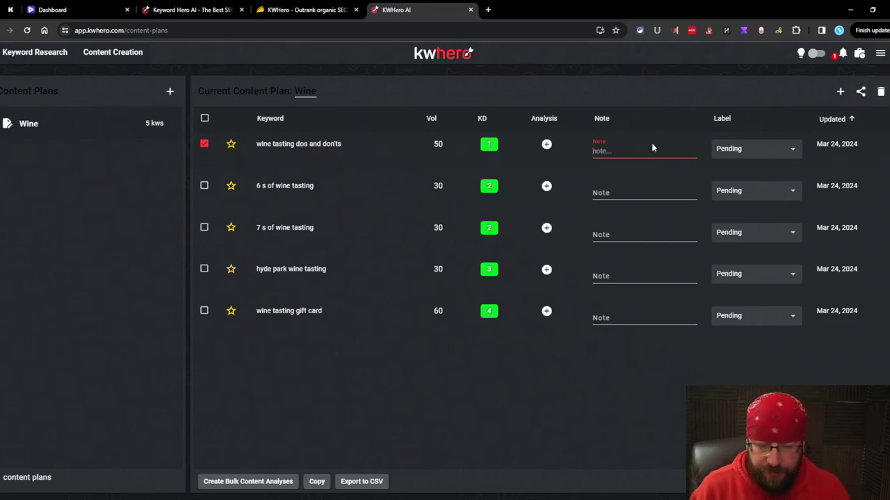
{"action": "left_click", "coordinate": [546, 144]}
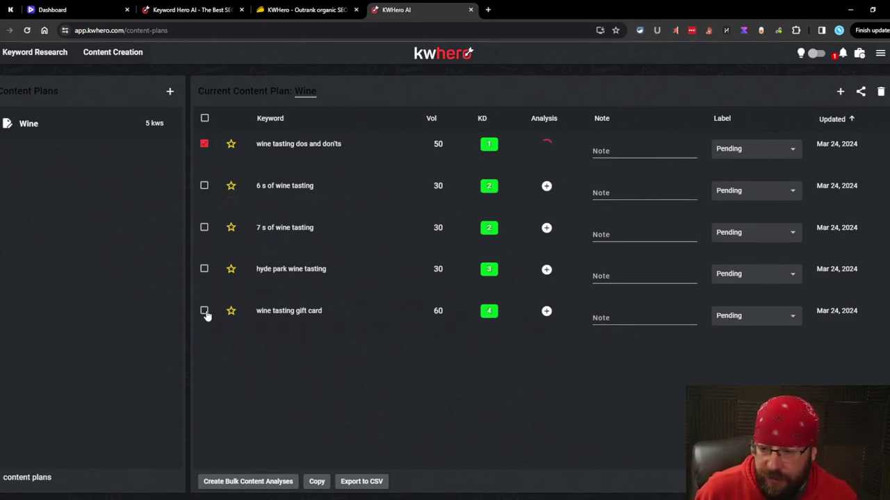
Step: Delete only the wine tasting gift card keyword from the Wine content plan
{"action": "left_click", "coordinate": [203, 144]}
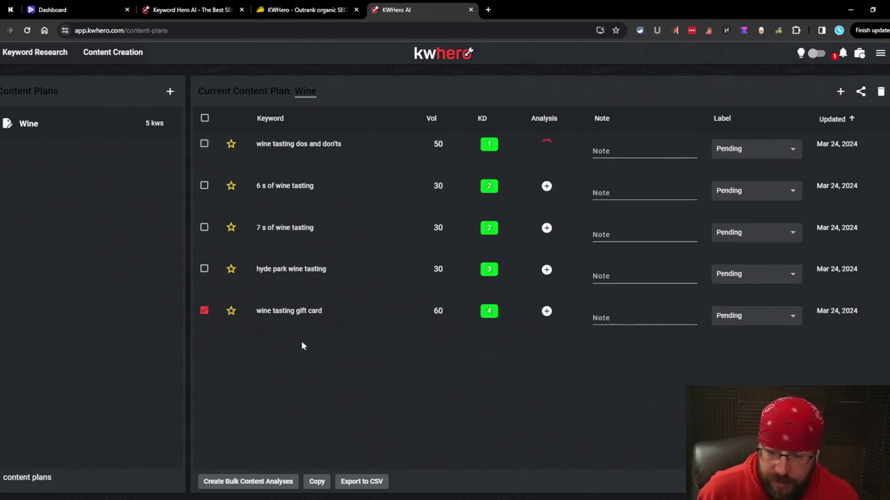
{"action": "left_click", "coordinate": [880, 98]}
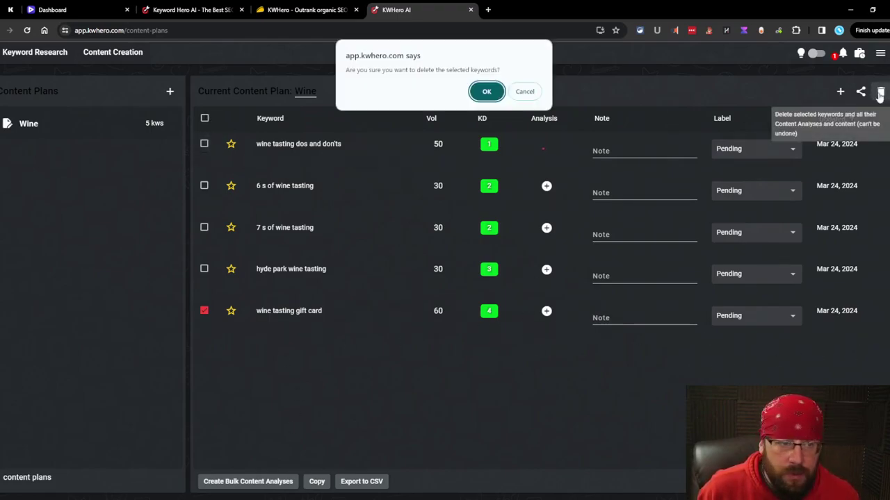
{"action": "left_click", "coordinate": [486, 93]}
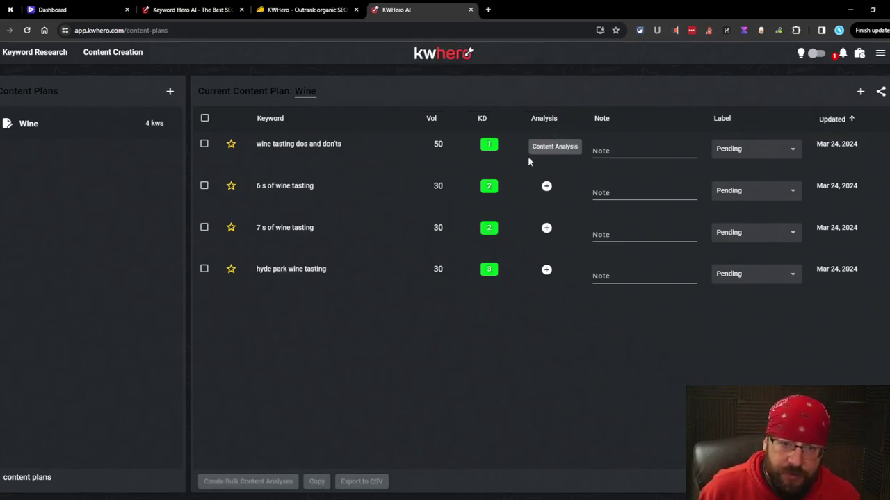
Step: Look at the keyword research start page while the content analysis runs, then return to the Wine content plan
{"action": "left_click", "coordinate": [546, 144]}
{"action": "left_click", "coordinate": [880, 53]}
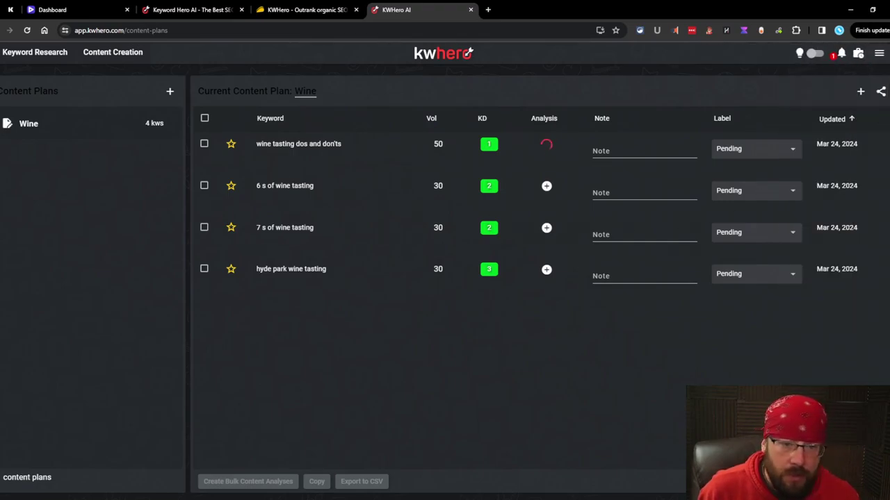
{"action": "left_click", "coordinate": [36, 54]}
{"action": "left_click", "coordinate": [349, 263]}
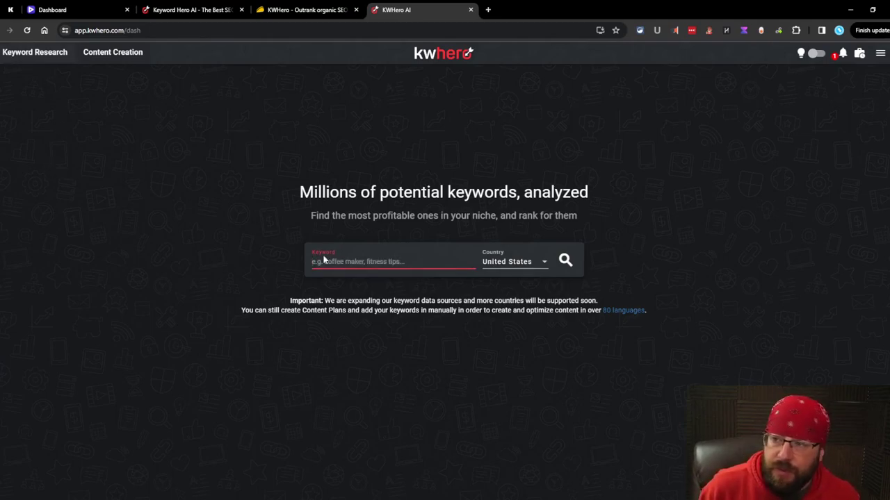
{"action": "left_click", "coordinate": [116, 56]}
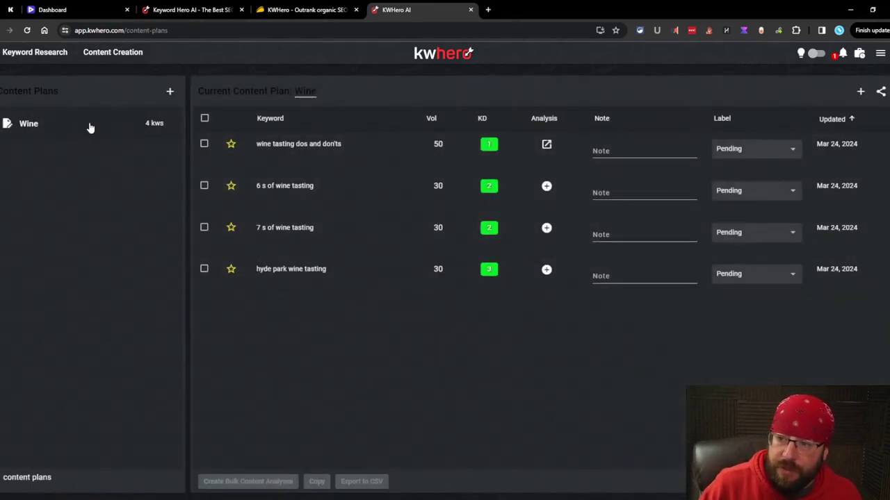
{"action": "left_click", "coordinate": [89, 123]}
Step: Return to Keyword Research, check the credit usage stats and search for Wine tasting in the United States
{"action": "left_click", "coordinate": [54, 54]}
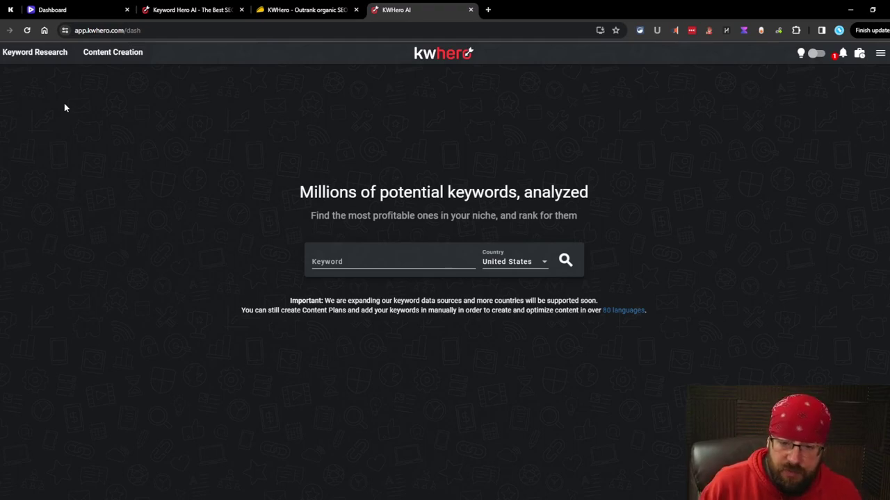
{"action": "left_click", "coordinate": [880, 52]}
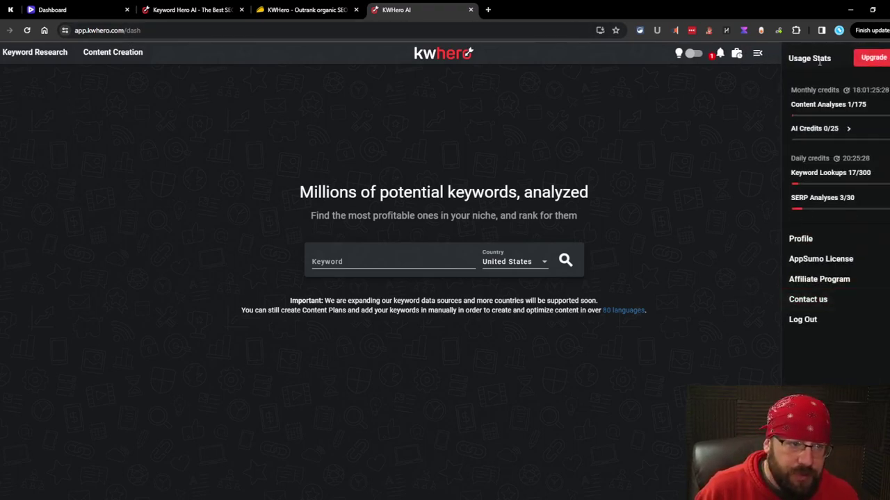
{"action": "left_click", "coordinate": [759, 55]}
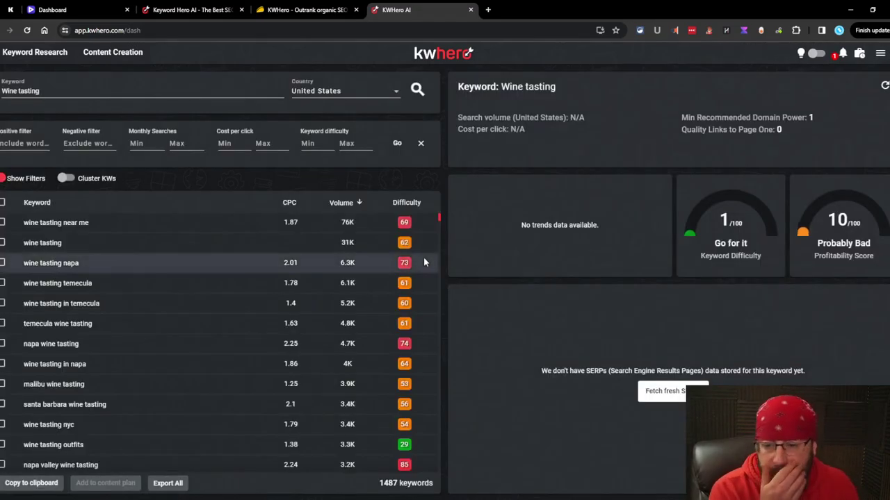
Step: Filter the keywords to a maximum difficulty of 25 and at least 10 monthly searches, excluding "near me"
{"action": "left_click", "coordinate": [354, 143]}
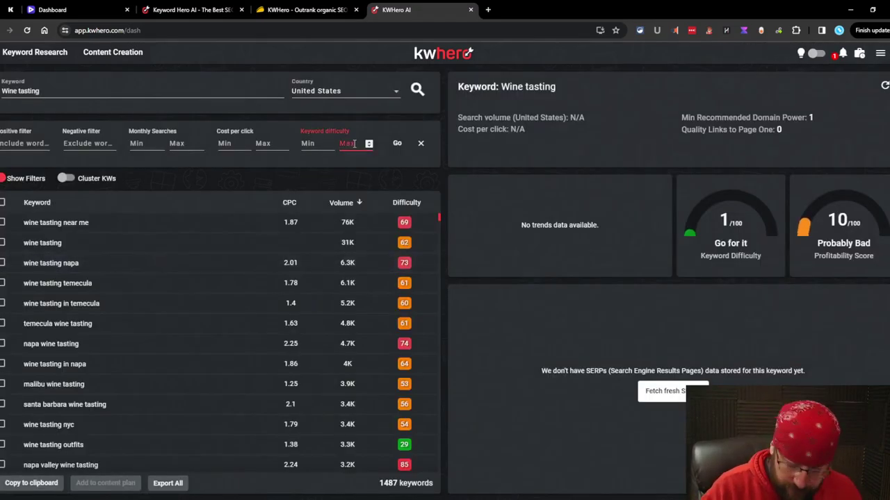
{"action": "left_click", "coordinate": [397, 143]}
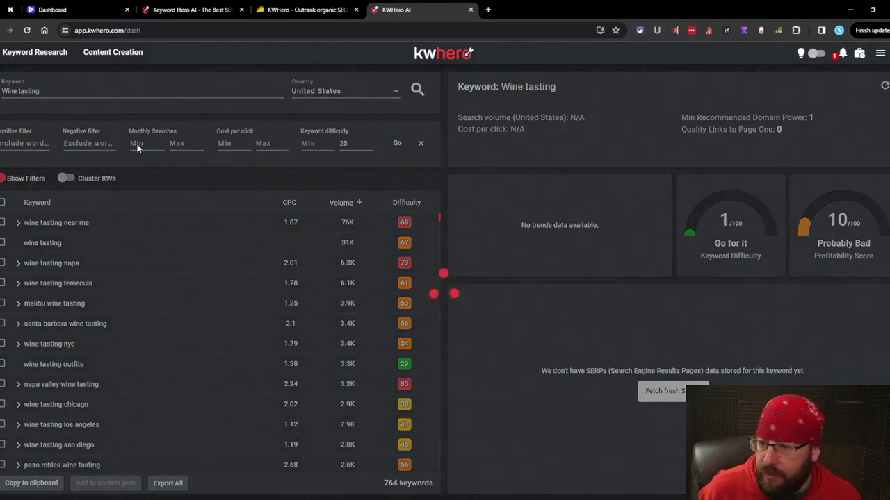
{"action": "left_click", "coordinate": [137, 144]}
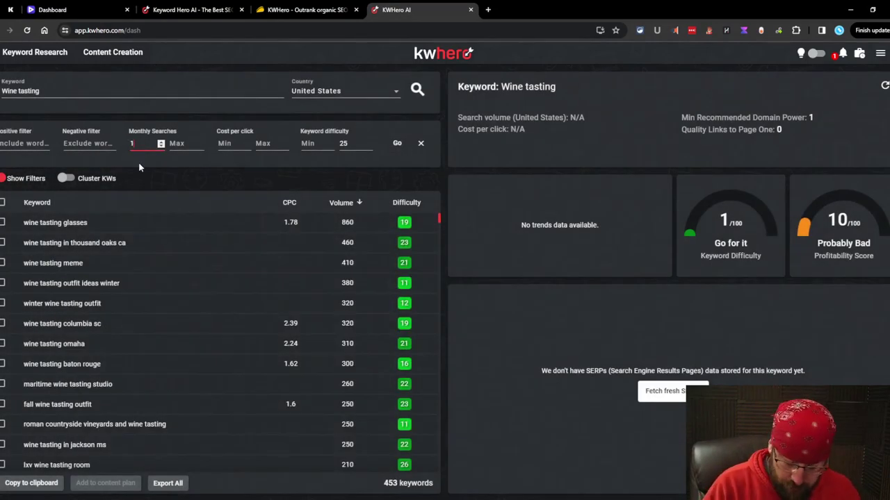
{"action": "left_click", "coordinate": [77, 143]}
{"action": "type", "text": "near"}
{"action": "type", "text": " me"}
{"action": "key", "text": "Return"}
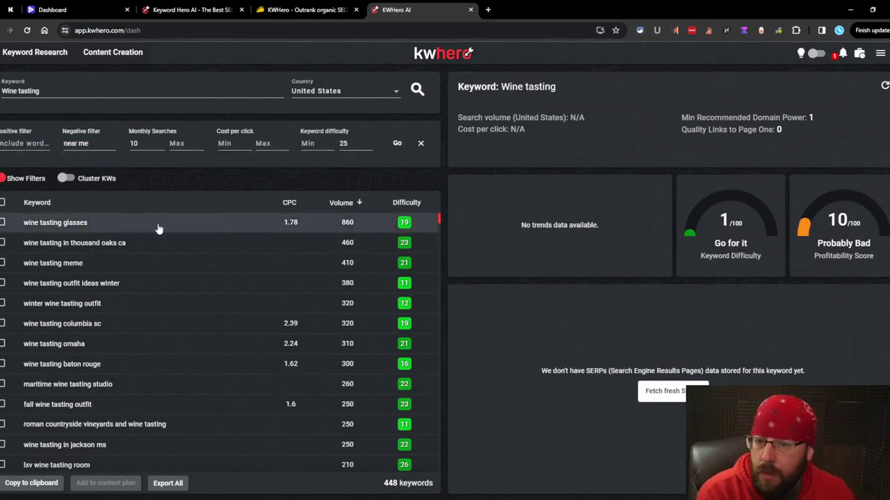
Step: View the SERP analysis for wine tasting glasses and wine tasting meme and select both keywords
{"action": "left_click", "coordinate": [150, 230]}
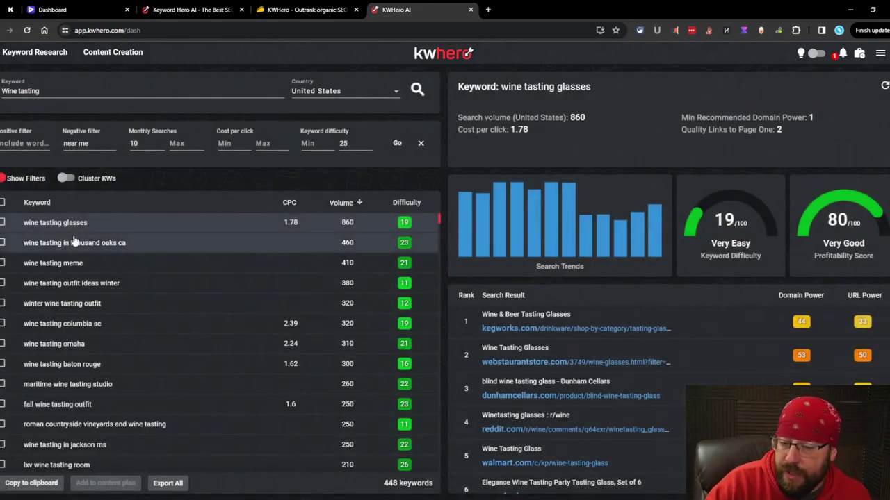
{"action": "left_click", "coordinate": [168, 263]}
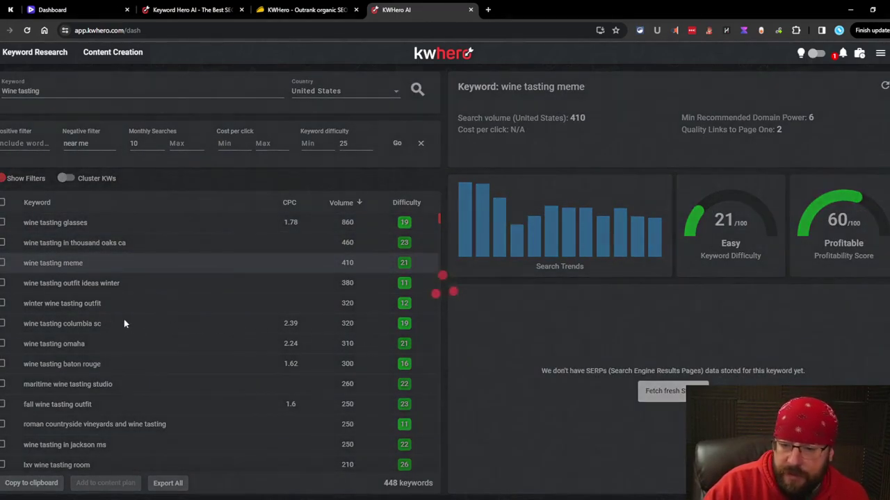
{"action": "left_click", "coordinate": [3, 263]}
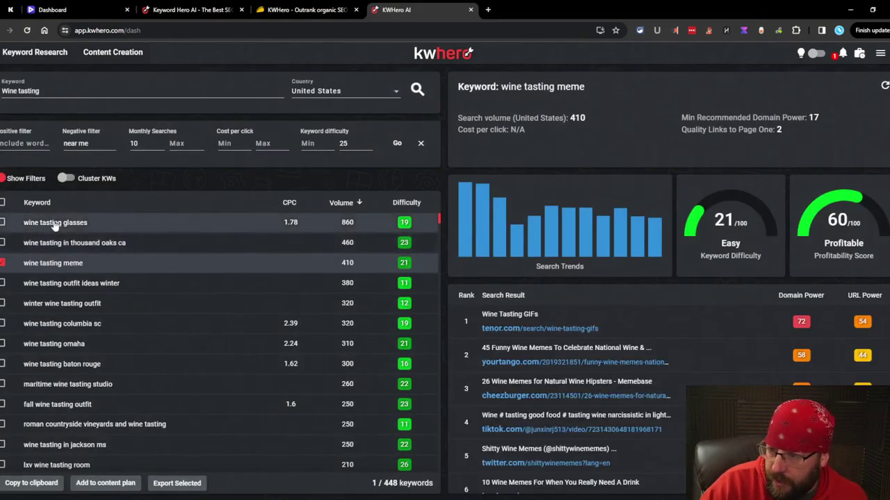
{"action": "left_click", "coordinate": [16, 223]}
Step: Select the wine tasting pensacola and wine tasting shirts keywords and view their SERP analyses
{"action": "scroll", "coordinate": [139, 333], "scroll_direction": "down", "scroll_amount": 15}
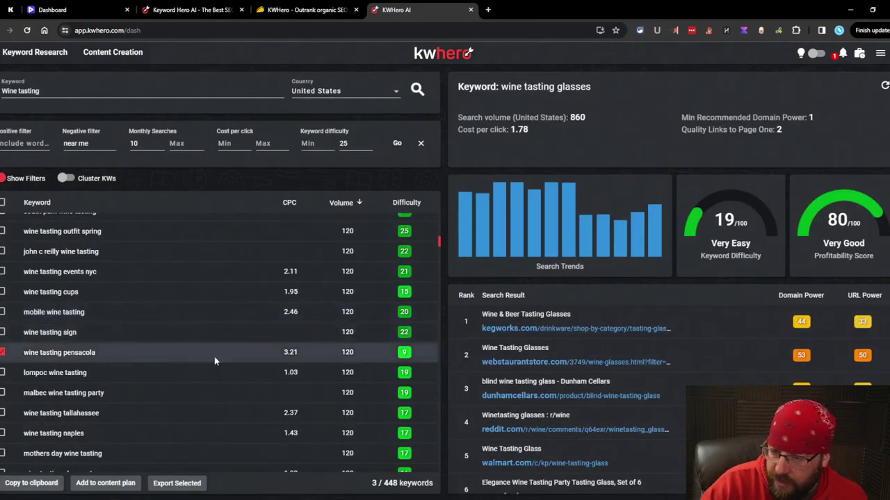
{"action": "left_click", "coordinate": [216, 358]}
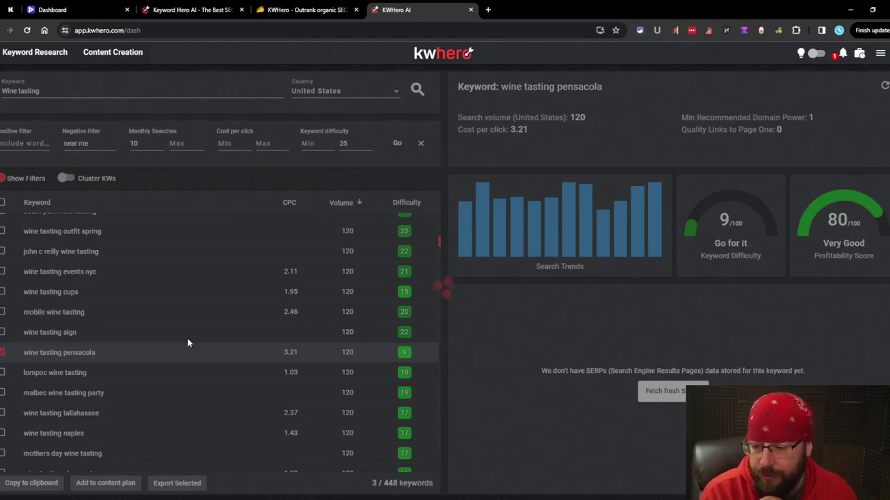
{"action": "scroll", "coordinate": [188, 343], "scroll_direction": "down", "scroll_amount": 3}
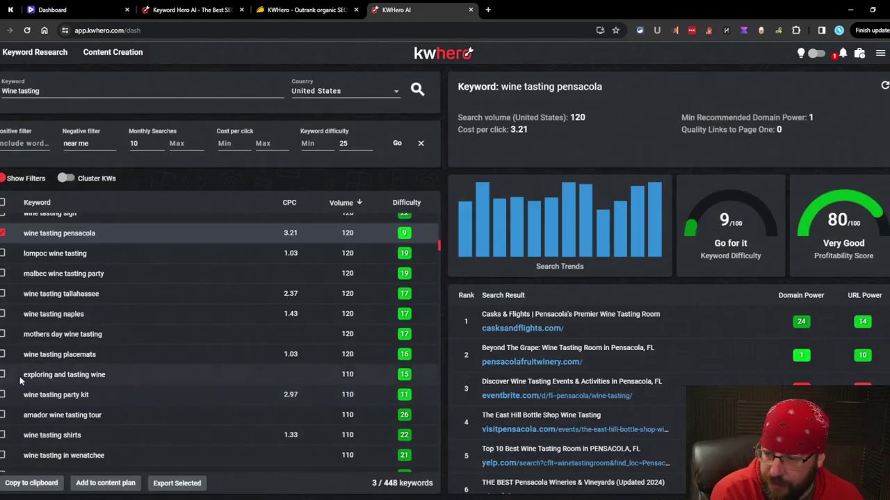
{"action": "scroll", "coordinate": [82, 359], "scroll_direction": "up", "scroll_amount": 5}
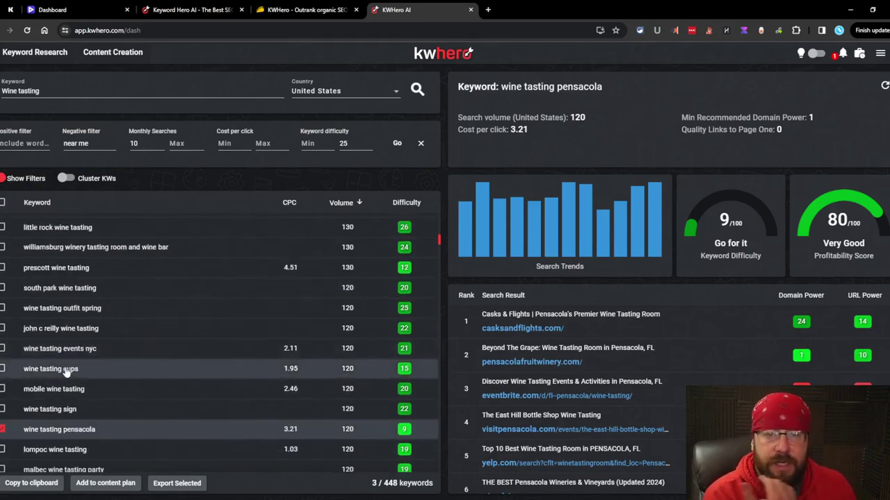
{"action": "scroll", "coordinate": [66, 372], "scroll_direction": "down", "scroll_amount": 5}
{"action": "scroll", "coordinate": [64, 373], "scroll_direction": "down", "scroll_amount": 2}
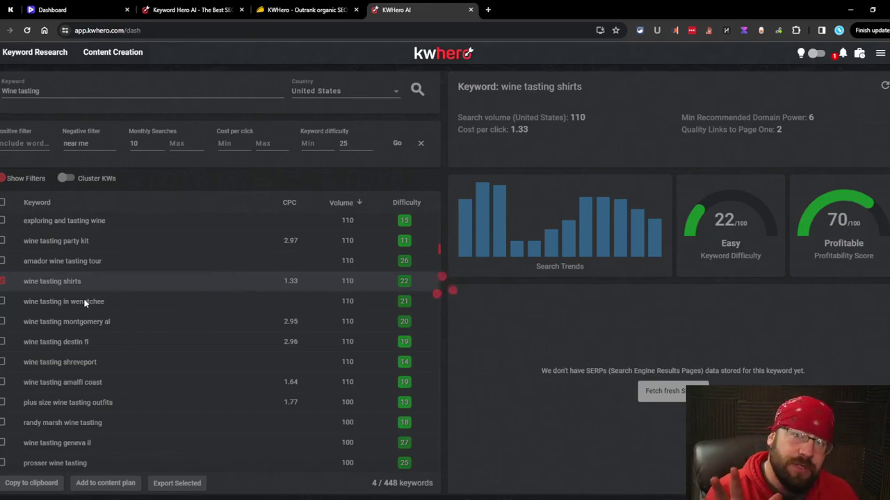
Step: Find the mother's day wine tasting keyword further down the list, select it and view its SERP analysis
{"action": "scroll", "coordinate": [75, 308], "scroll_direction": "down", "scroll_amount": 2}
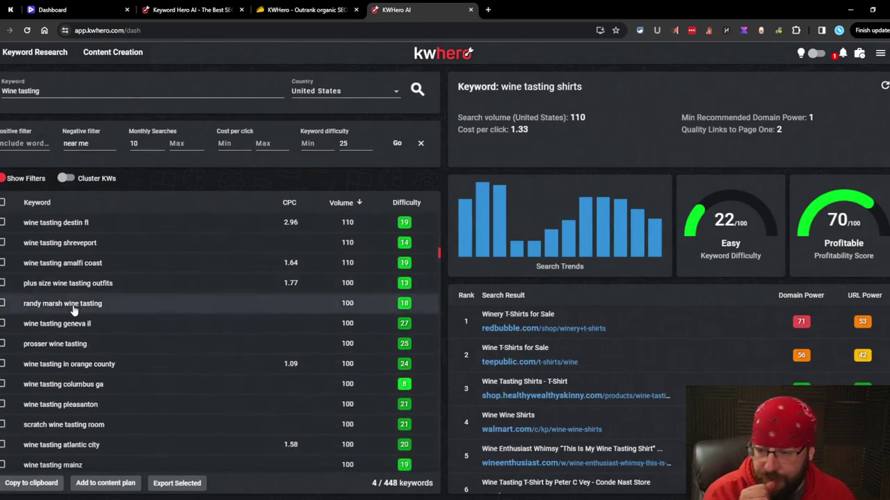
{"action": "scroll", "coordinate": [91, 393], "scroll_direction": "down", "scroll_amount": 5}
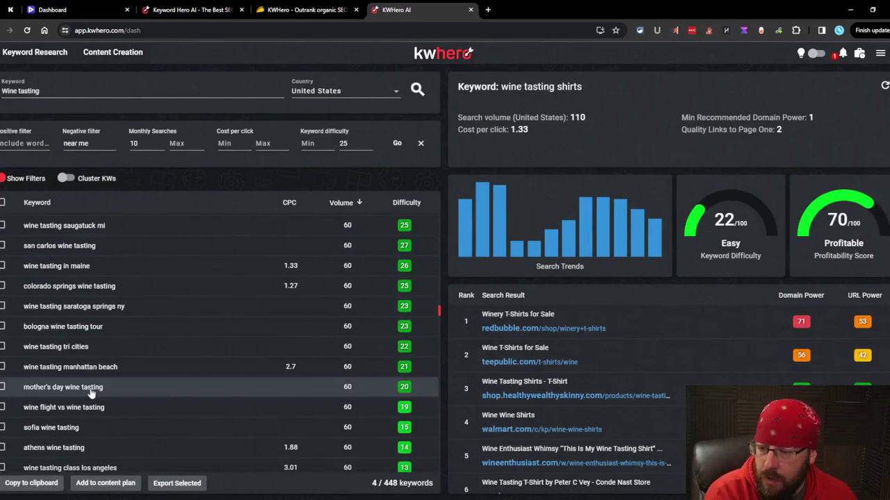
{"action": "left_click", "coordinate": [34, 388]}
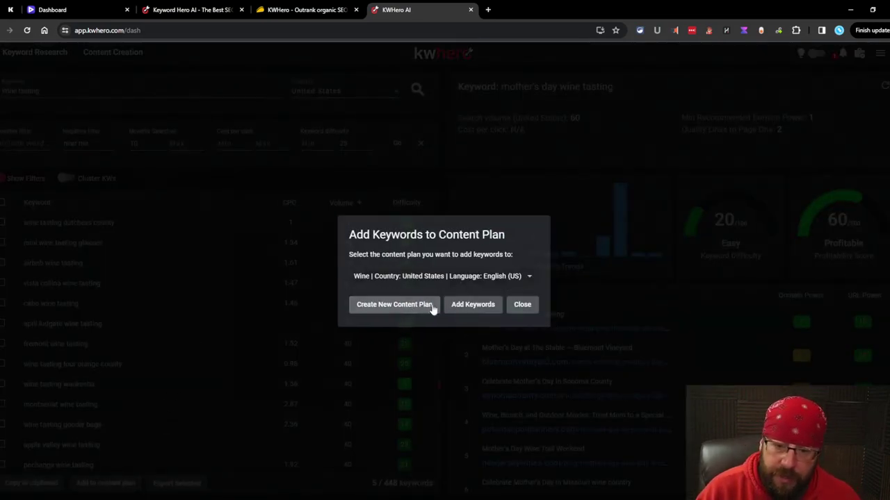
Step: Add the selected keywords to the Wine content plan and open the content analysis for wine tasting dos and don'ts
{"action": "left_click", "coordinate": [431, 305]}
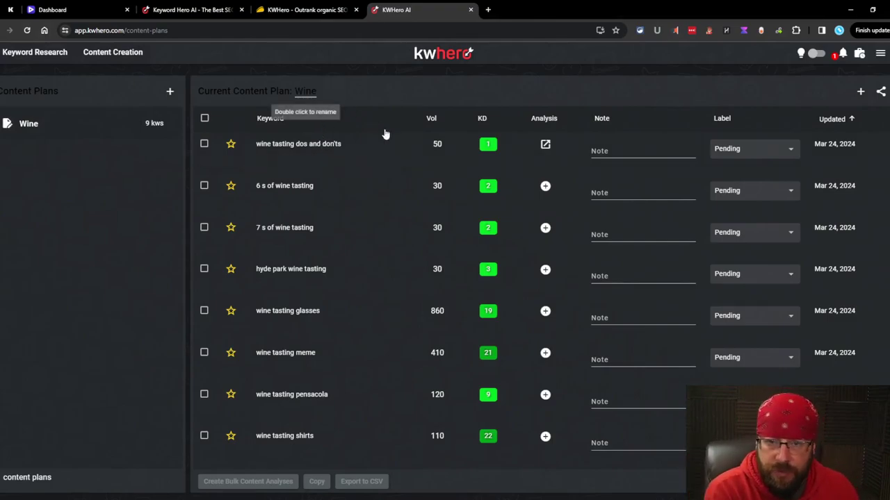
{"action": "scroll", "coordinate": [452, 188], "scroll_direction": "down", "scroll_amount": 2}
{"action": "scroll", "coordinate": [451, 189], "scroll_direction": "up", "scroll_amount": 2}
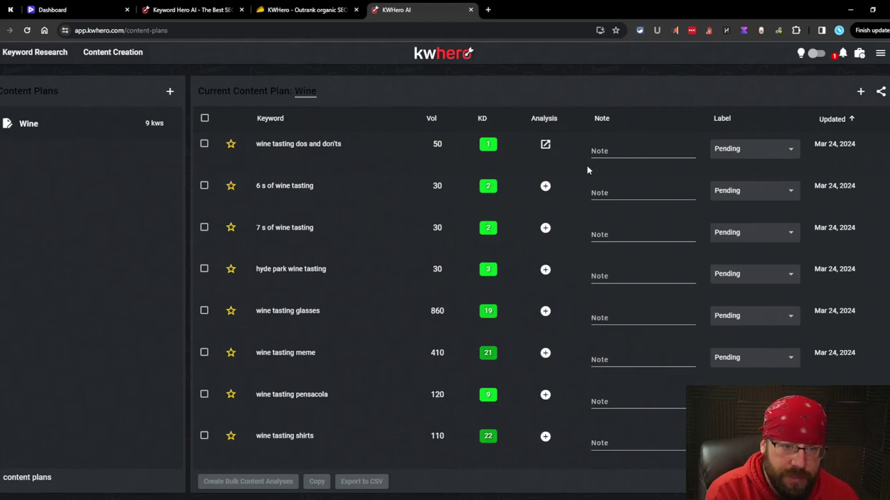
{"action": "left_click", "coordinate": [546, 145]}
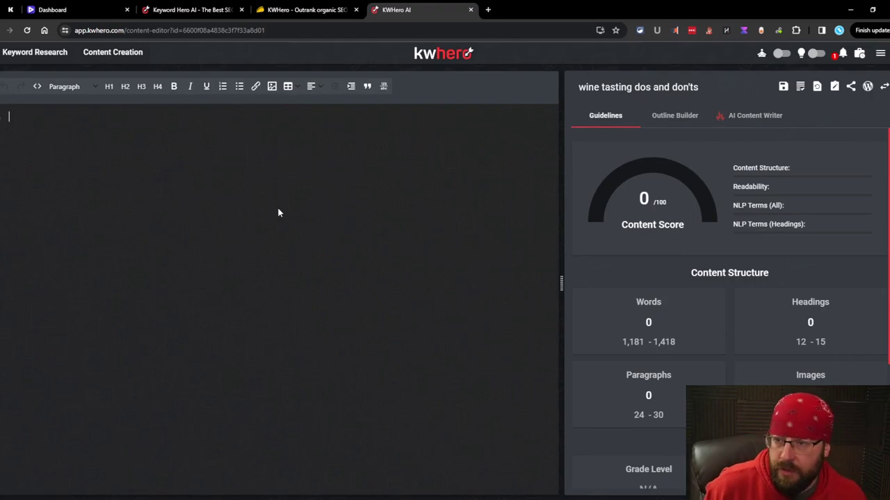
Step: Write a sample article titled "Awesome Article Title" with an intro, two H2 sections and an H3 subsection with placeholder text
{"action": "type", "text": "Awesome Article Title Epic intro Best Firt Header Content that knocks your socks off. Follow Up H2 More content. H3 Header under tha H2 header More content related to this H3 and H2."}
{"action": "left_click", "coordinate": [222, 226]}
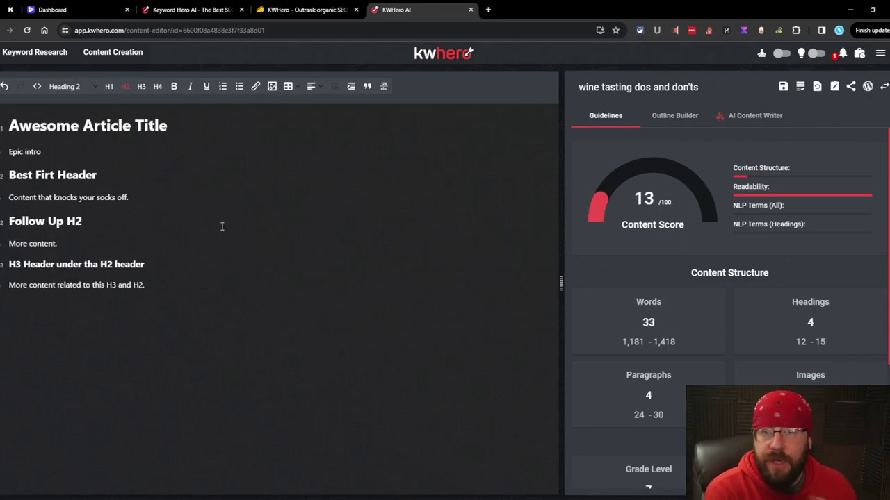
Step: Examine the heading levels and paragraphs of the sample article, from the title down to the H3 header
{"action": "triple_click", "coordinate": [167, 125]}
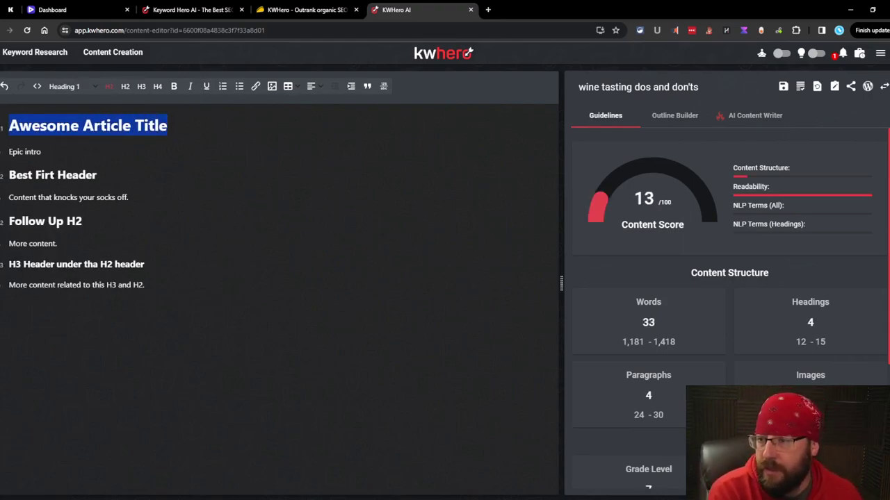
{"action": "left_click", "coordinate": [49, 152]}
{"action": "left_click_drag", "start_coordinate": [49, 152], "coordinate": [8, 151]}
{"action": "left_click", "coordinate": [128, 174]}
{"action": "triple_click", "coordinate": [127, 174]}
{"action": "left_click", "coordinate": [157, 198]}
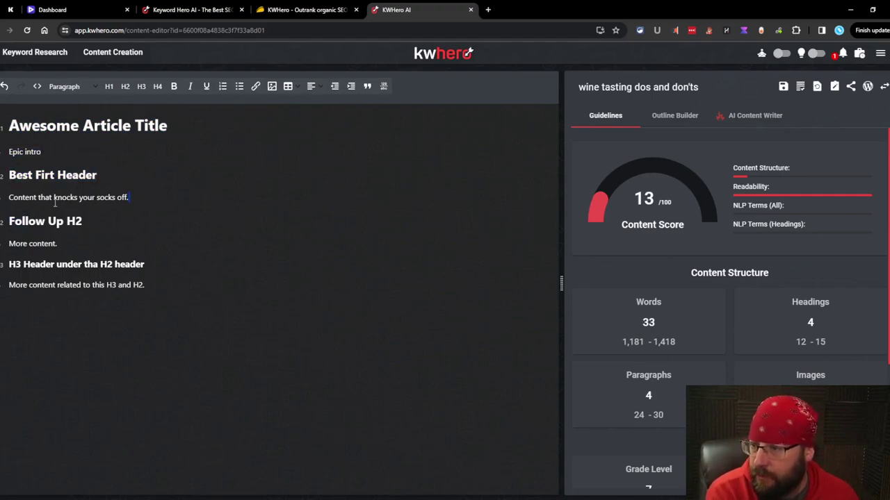
{"action": "triple_click", "coordinate": [106, 225]}
{"action": "left_click", "coordinate": [137, 264]}
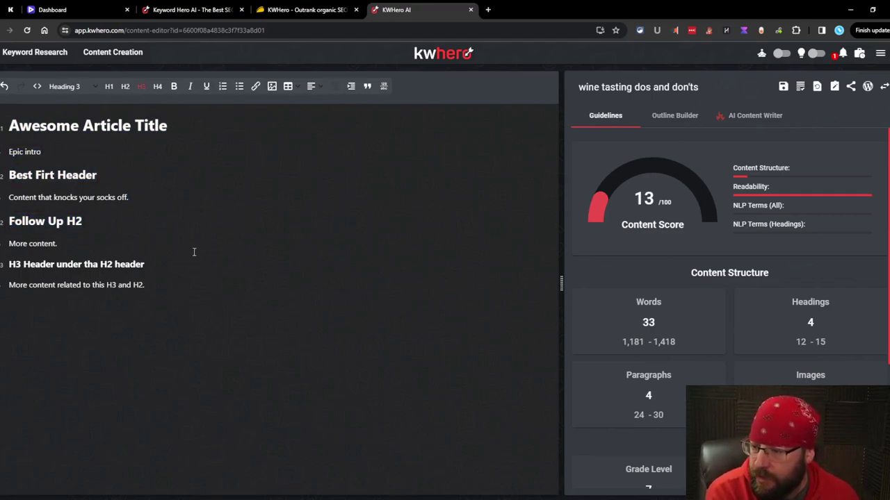
Step: Make "Content that knocks your socks off." bold and "More content." italic
{"action": "left_click", "coordinate": [175, 88]}
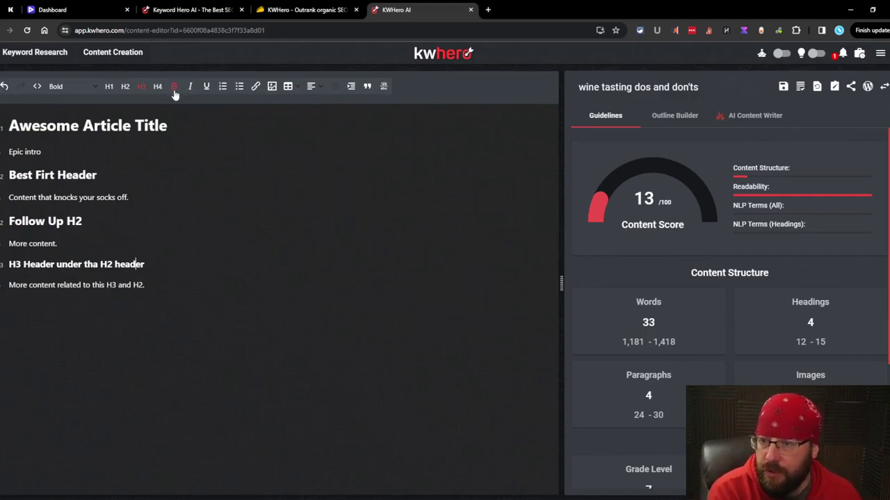
{"action": "left_click_drag", "start_coordinate": [130, 197], "coordinate": [25, 202]}
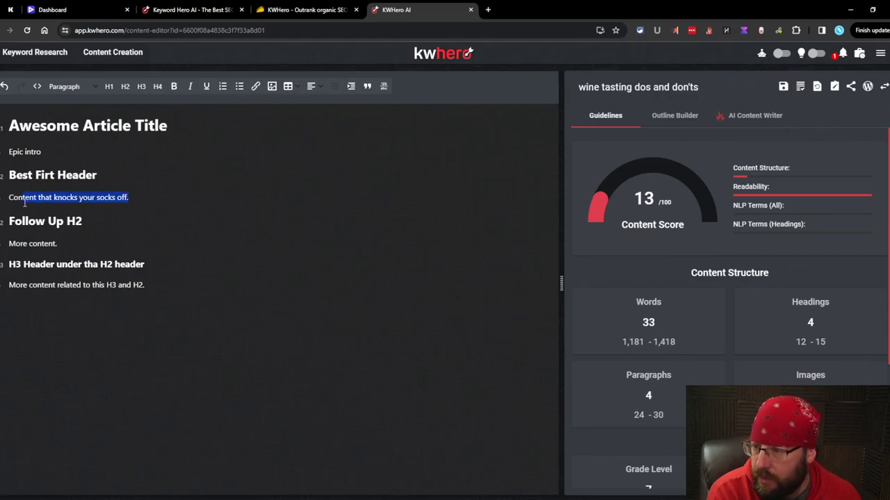
{"action": "left_click", "coordinate": [174, 87]}
{"action": "key", "text": "Down"}
{"action": "left_click_drag", "start_coordinate": [58, 244], "coordinate": [9, 255]}
{"action": "left_click", "coordinate": [191, 87]}
{"action": "left_click", "coordinate": [278, 239]}
Step: Italicize and underline the last paragraph, and make "H3" and "H2" in it bold
{"action": "left_click_drag", "start_coordinate": [152, 285], "coordinate": [9, 289]}
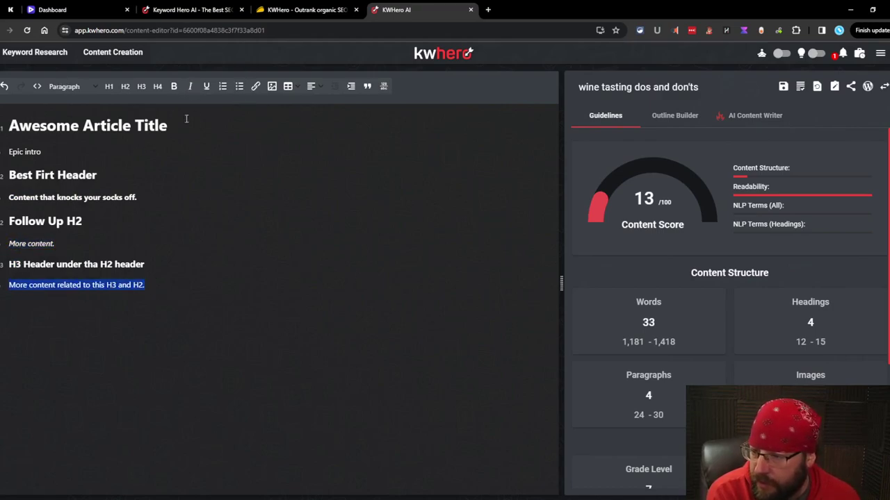
{"action": "left_click", "coordinate": [191, 87]}
{"action": "left_click", "coordinate": [207, 87]}
{"action": "left_click", "coordinate": [402, 260]}
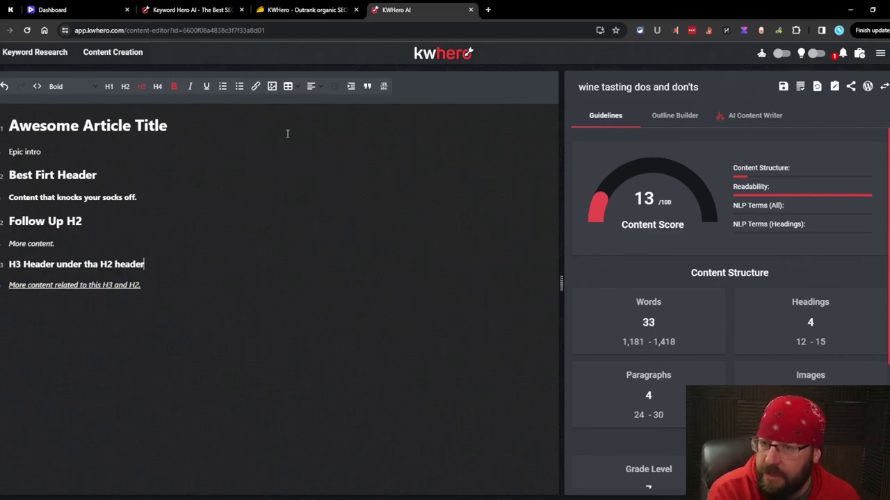
{"action": "double_click", "coordinate": [105, 285]}
{"action": "key", "text": "ctrl+b"}
{"action": "left_click", "coordinate": [255, 186]}
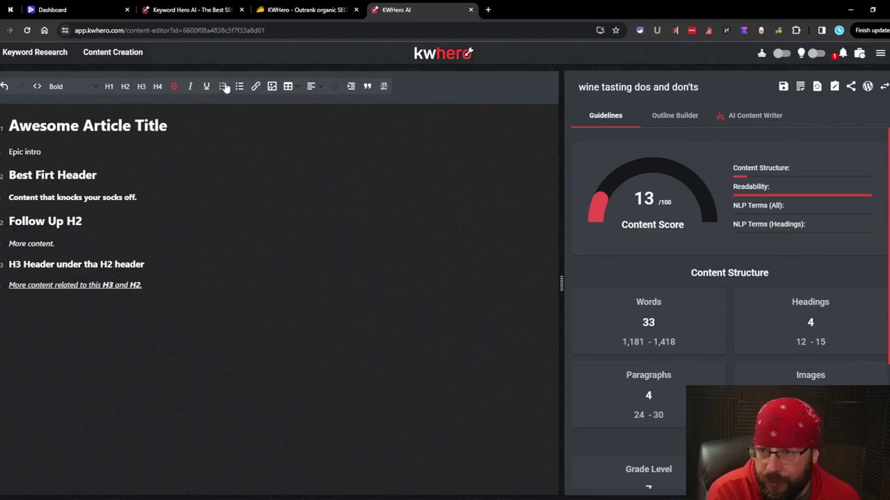
Step: Look at the editor's table and text alignment options and check the article's word count
{"action": "left_click", "coordinate": [291, 91]}
{"action": "left_click", "coordinate": [312, 86]}
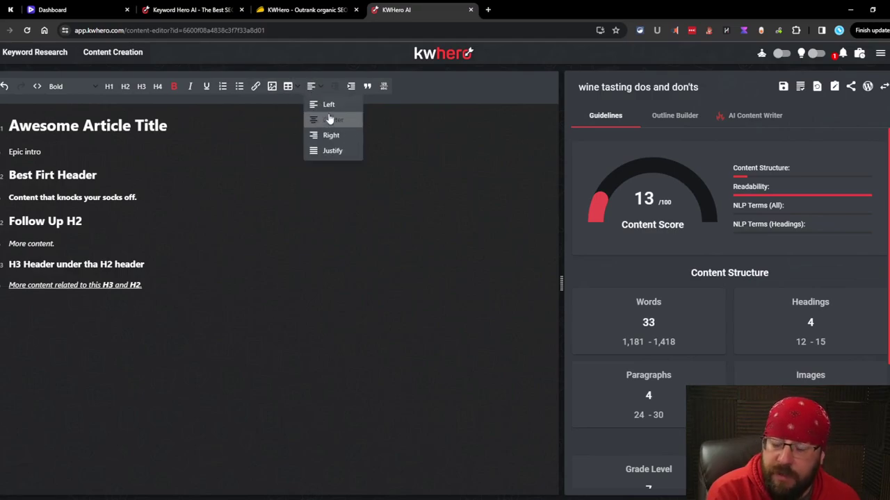
{"action": "left_click", "coordinate": [384, 89]}
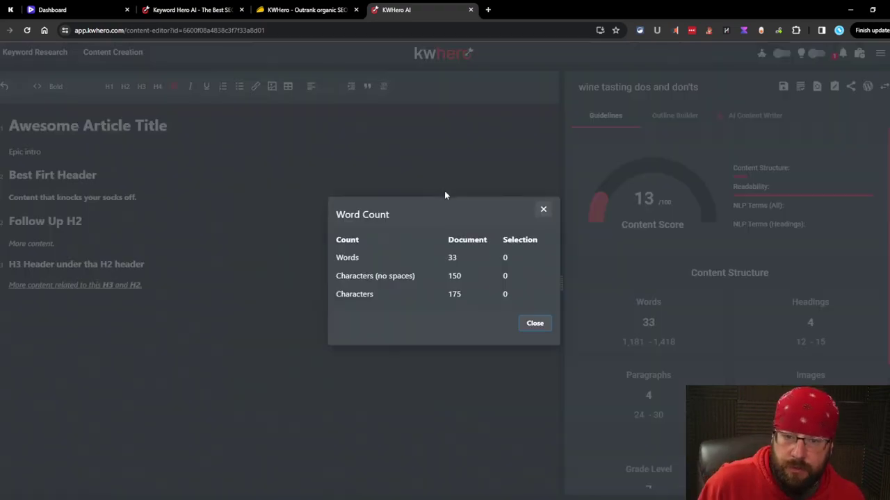
{"action": "left_click", "coordinate": [547, 211]}
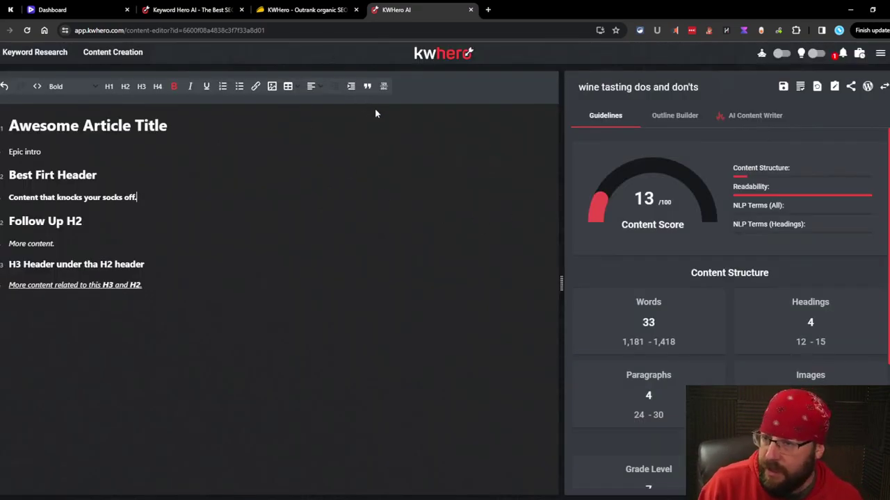
{"action": "left_click", "coordinate": [368, 171]}
{"action": "left_click", "coordinate": [376, 187]}
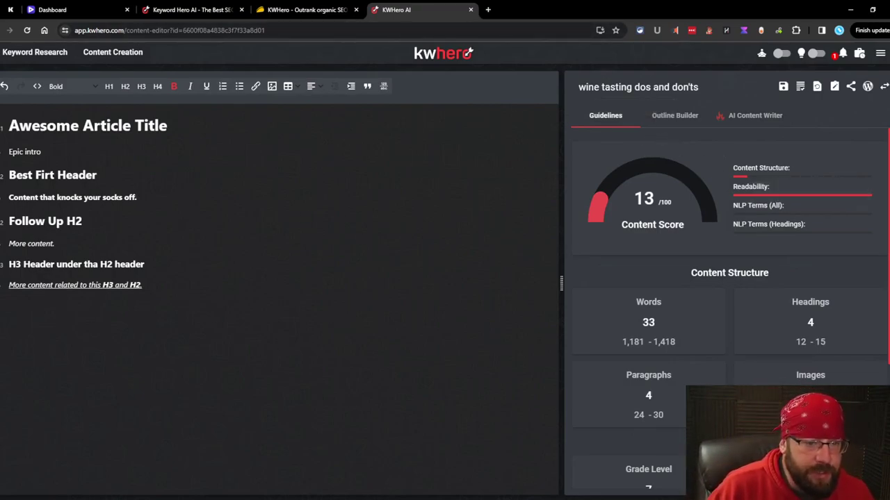
Step: Review the article's content score, content structure targets and readability analysis in the guidelines
{"action": "scroll", "coordinate": [864, 184], "scroll_direction": "down", "scroll_amount": 2}
{"action": "scroll", "coordinate": [864, 184], "scroll_direction": "up", "scroll_amount": 2}
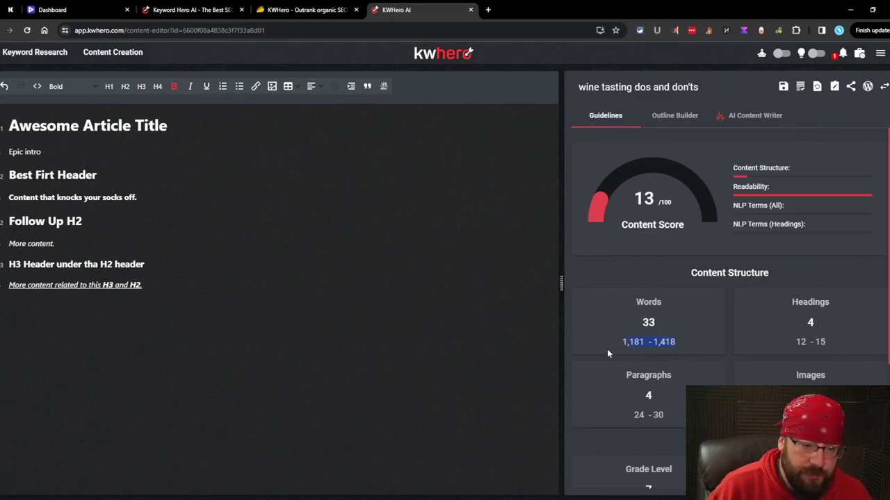
{"action": "left_click", "coordinate": [822, 322]}
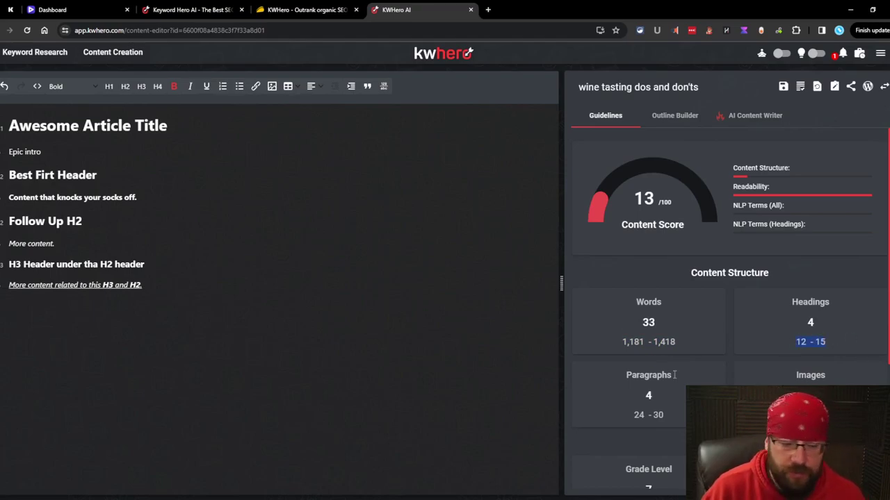
{"action": "key", "text": "ctrl+a"}
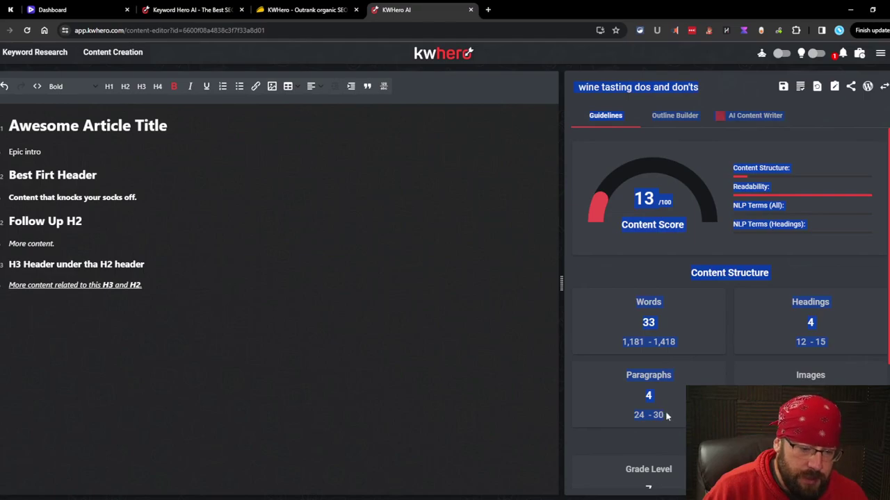
{"action": "left_click", "coordinate": [779, 415]}
{"action": "scroll", "coordinate": [815, 331], "scroll_direction": "down", "scroll_amount": 2}
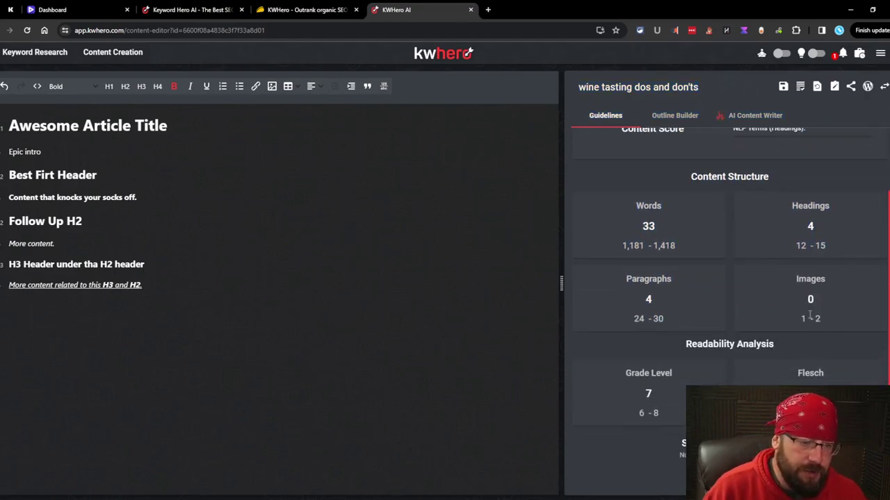
{"action": "scroll", "coordinate": [761, 320], "scroll_direction": "down", "scroll_amount": 2}
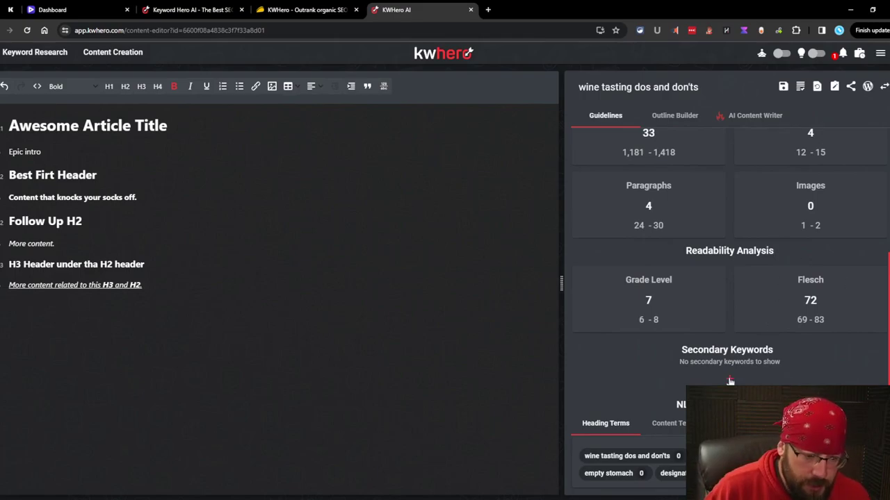
{"action": "scroll", "coordinate": [814, 354], "scroll_direction": "up", "scroll_amount": 3}
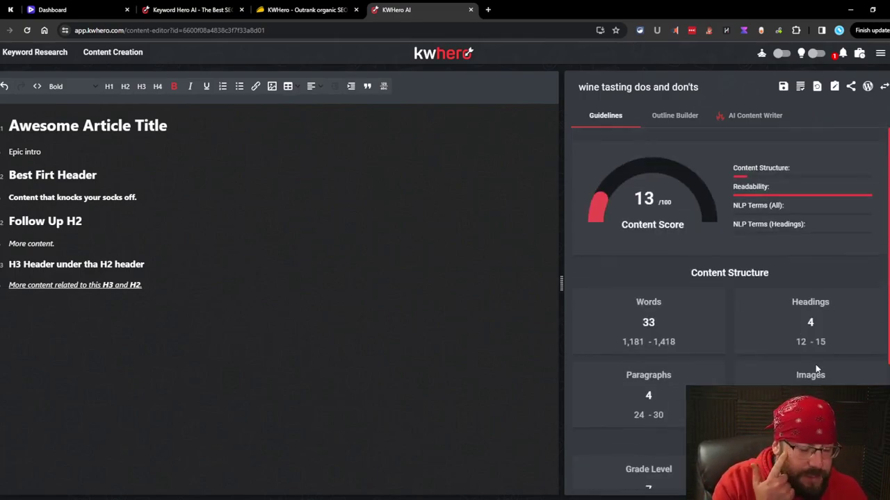
{"action": "scroll", "coordinate": [806, 365], "scroll_direction": "down", "scroll_amount": 3}
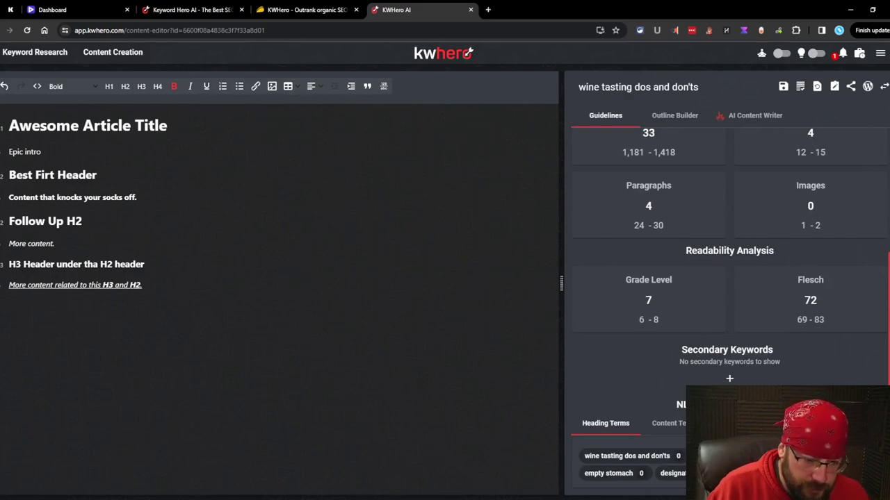
Step: View the recommended content terms under NLP Terms Optimization
{"action": "left_click", "coordinate": [664, 423]}
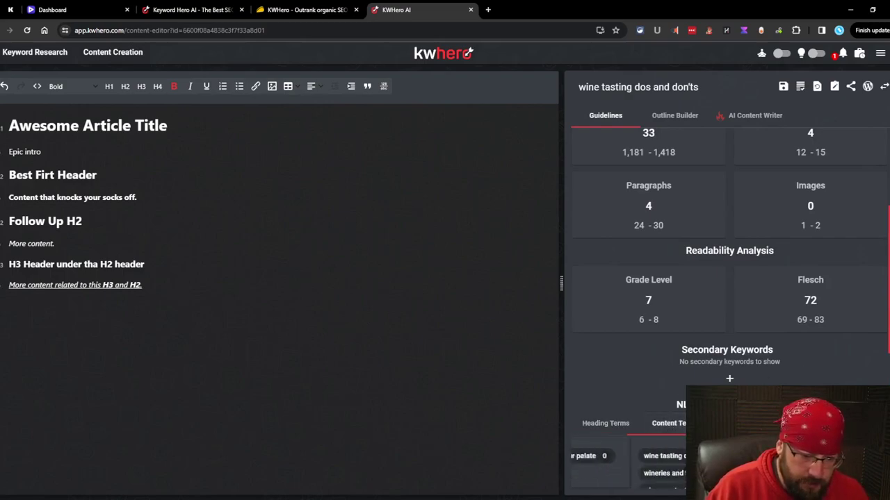
{"action": "scroll", "coordinate": [664, 418], "scroll_direction": "down", "scroll_amount": 1}
{"action": "scroll", "coordinate": [730, 291], "scroll_direction": "down", "scroll_amount": 4}
{"action": "scroll", "coordinate": [729, 291], "scroll_direction": "up", "scroll_amount": 4}
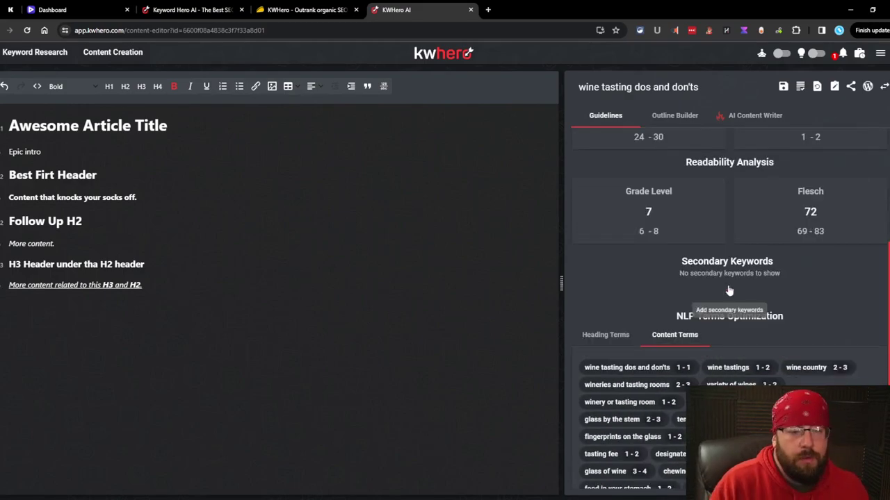
Step: Look at the secondary keywords editor for wine tasting dos and don'ts and save it without entering any keywords
{"action": "left_click", "coordinate": [729, 291]}
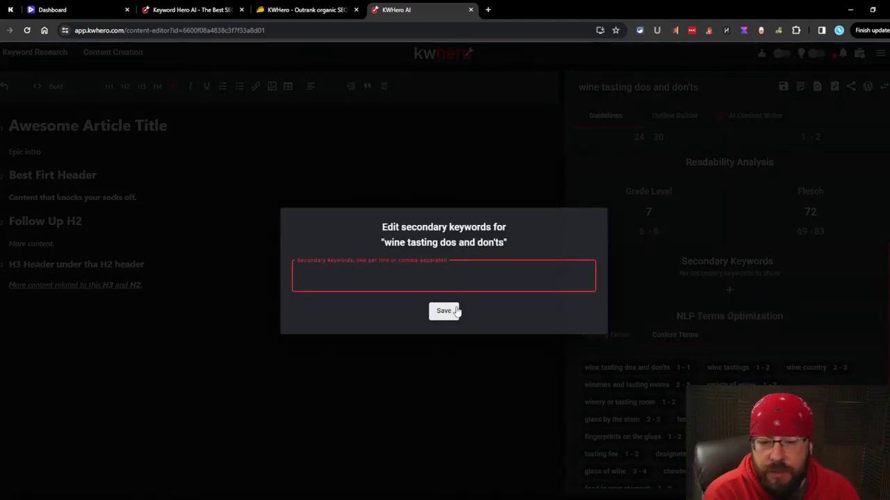
{"action": "left_click_drag", "start_coordinate": [512, 242], "coordinate": [381, 243]}
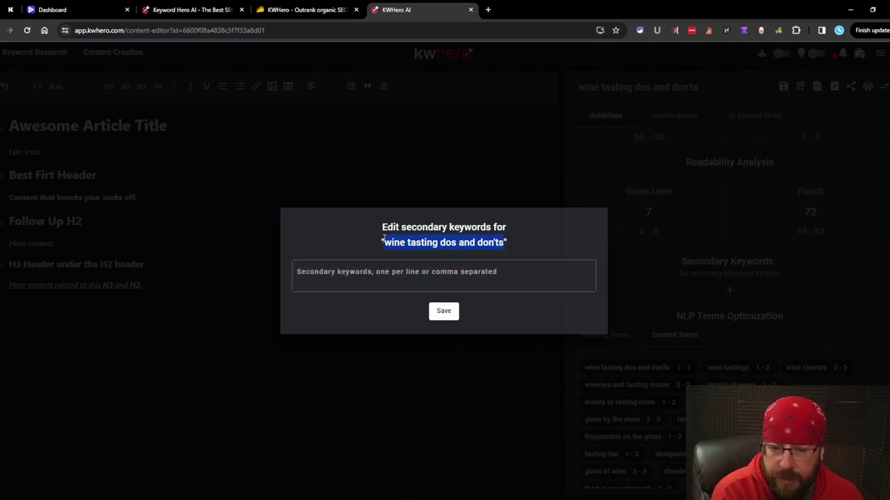
{"action": "left_click", "coordinate": [398, 281]}
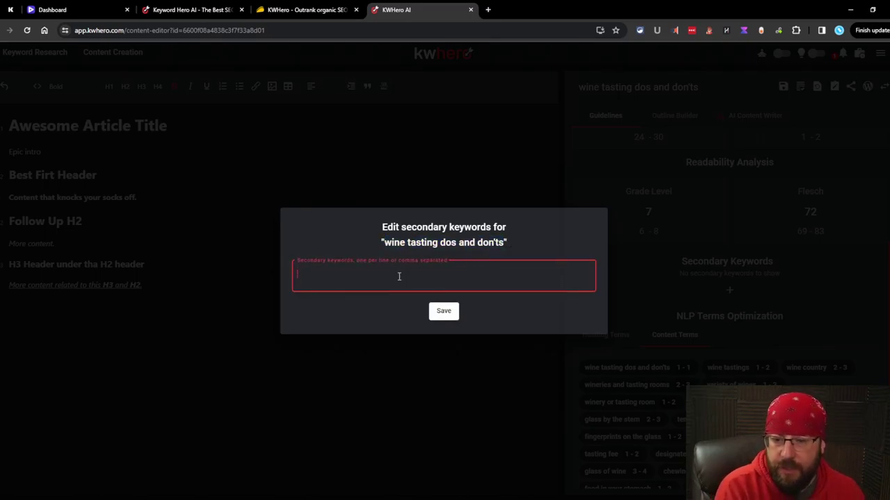
{"action": "left_click", "coordinate": [438, 313]}
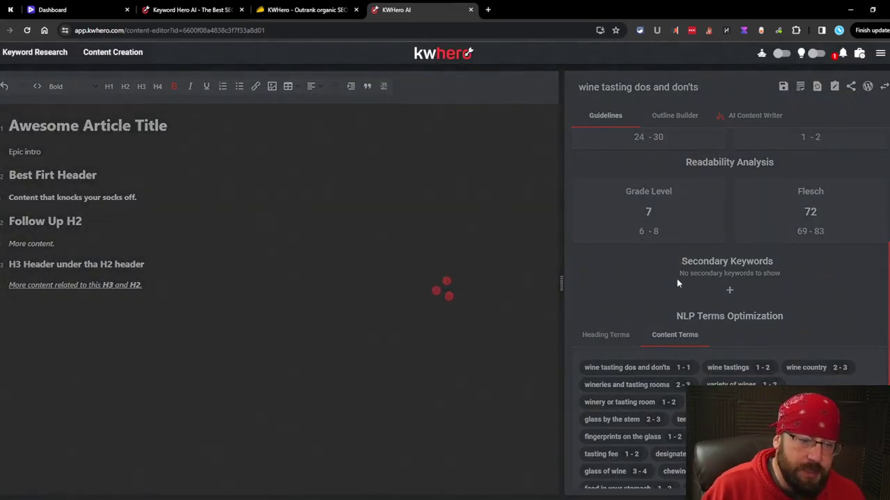
Step: Start creating an AI outline for wine tasting dos and don'ts in the Outline Builder
{"action": "scroll", "coordinate": [728, 333], "scroll_direction": "up", "scroll_amount": 3}
{"action": "scroll", "coordinate": [697, 294], "scroll_direction": "up", "scroll_amount": 1}
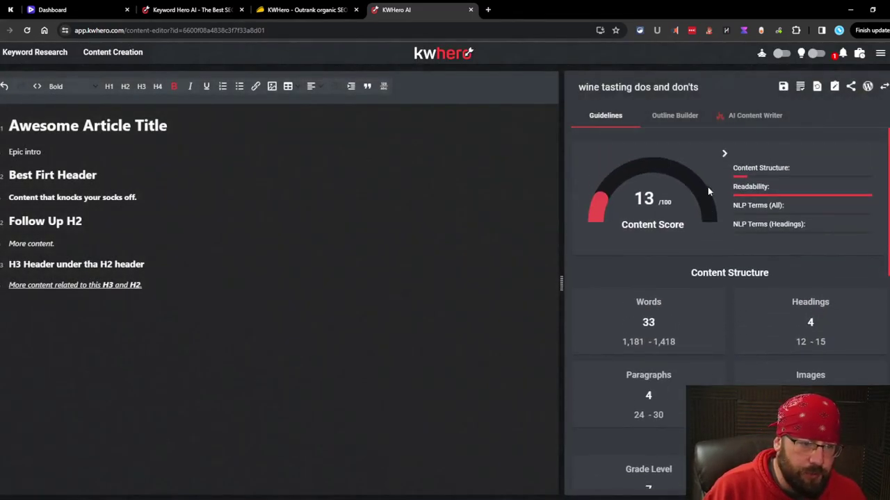
{"action": "left_click", "coordinate": [678, 117]}
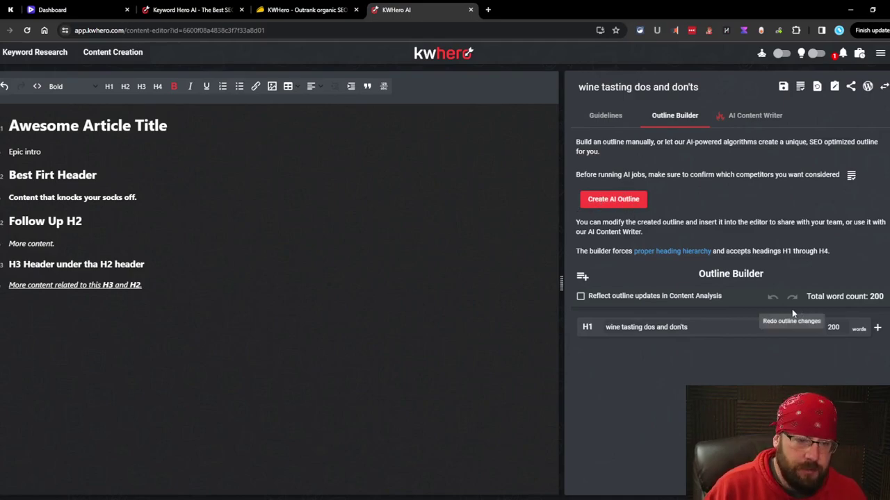
{"action": "left_click", "coordinate": [624, 203]}
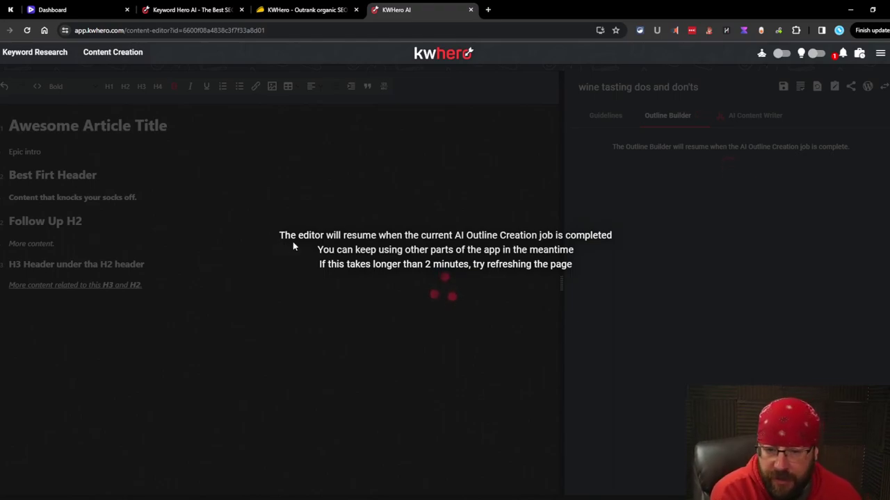
Step: Return to the Wine content plan and create a content analysis for the hyde park wine tasting keyword
{"action": "left_click", "coordinate": [106, 55]}
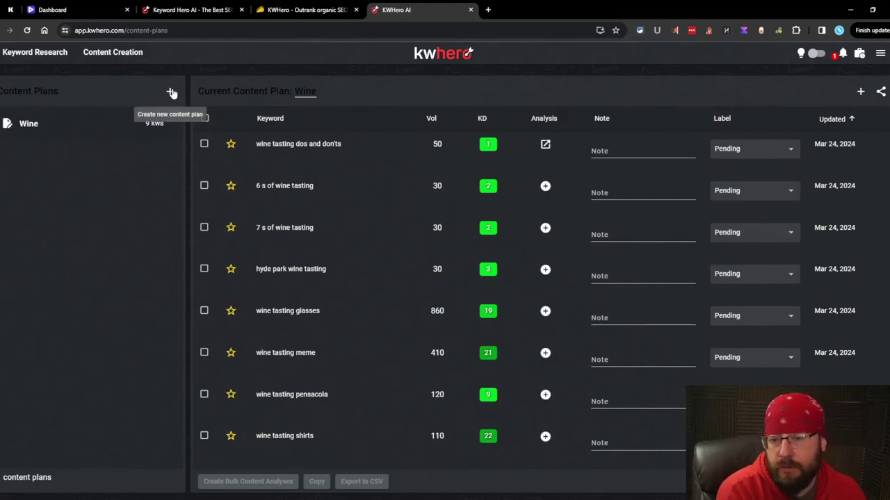
{"action": "left_click_drag", "start_coordinate": [343, 144], "coordinate": [255, 144]}
{"action": "left_click", "coordinate": [389, 224]}
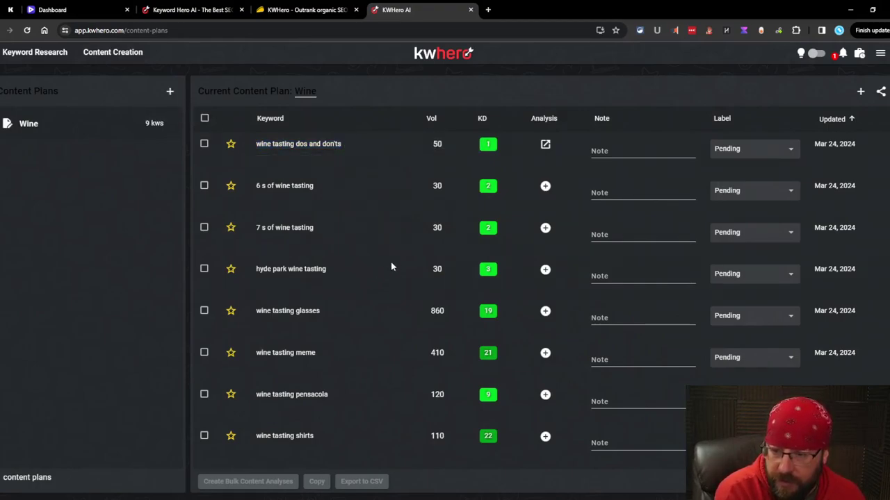
{"action": "left_click_drag", "start_coordinate": [266, 271], "coordinate": [349, 274]}
{"action": "left_click", "coordinate": [349, 274]}
{"action": "left_click", "coordinate": [545, 269]}
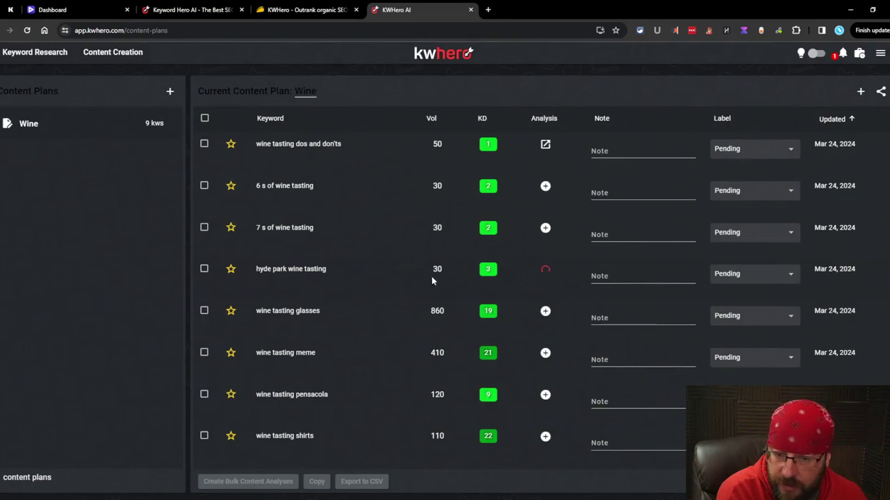
Step: Create content analyses for the wine tasting glasses and wine tasting meme keywords in the Wine plan
{"action": "left_click", "coordinate": [545, 311]}
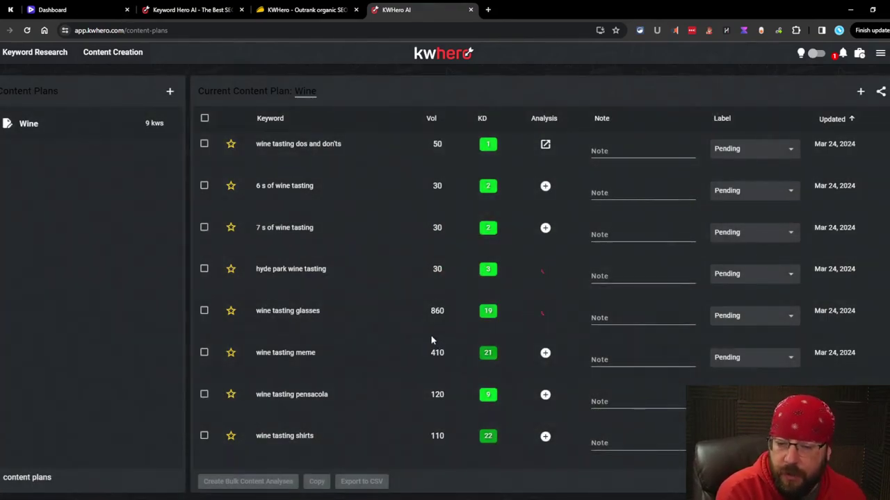
{"action": "left_click_drag", "start_coordinate": [350, 355], "coordinate": [257, 353]}
{"action": "left_click", "coordinate": [545, 353]}
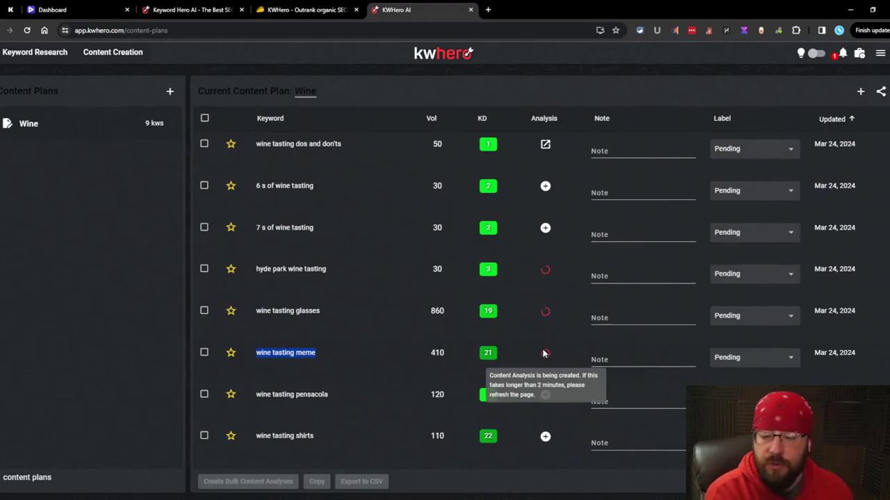
{"action": "left_click", "coordinate": [389, 349]}
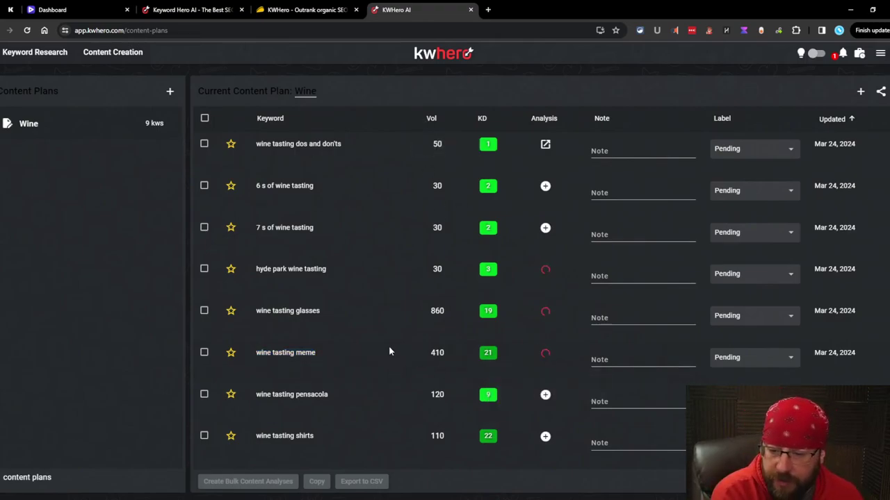
Step: Look at the secondary keywords editor for wine tasting shirts and save it without entering any keywords
{"action": "scroll", "coordinate": [362, 373], "scroll_direction": "down", "scroll_amount": 1}
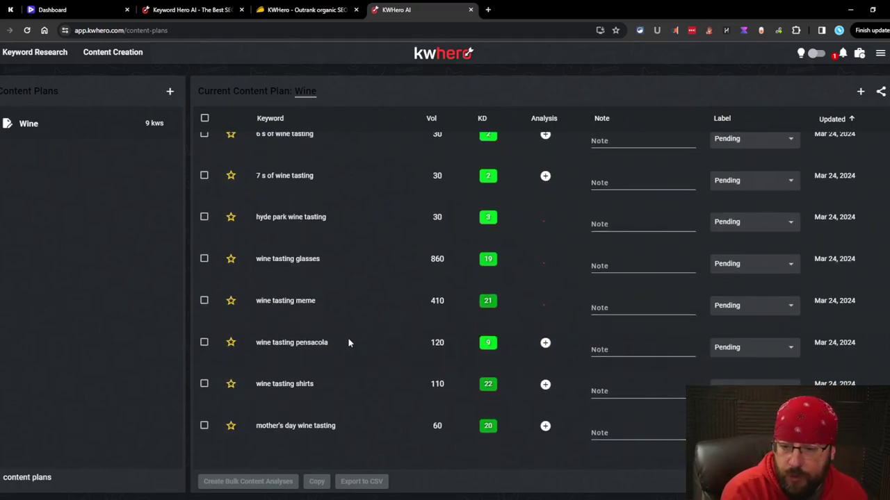
{"action": "triple_click", "coordinate": [291, 342]}
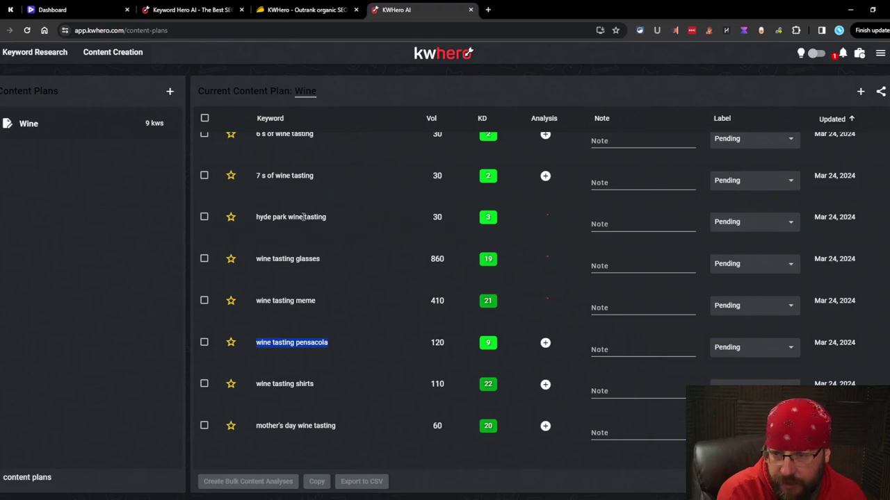
{"action": "left_click", "coordinate": [306, 384]}
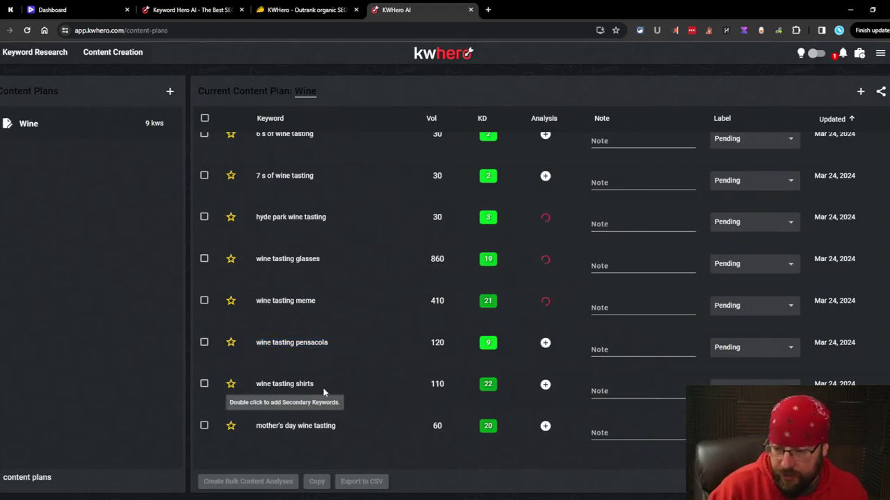
{"action": "double_click", "coordinate": [286, 386]}
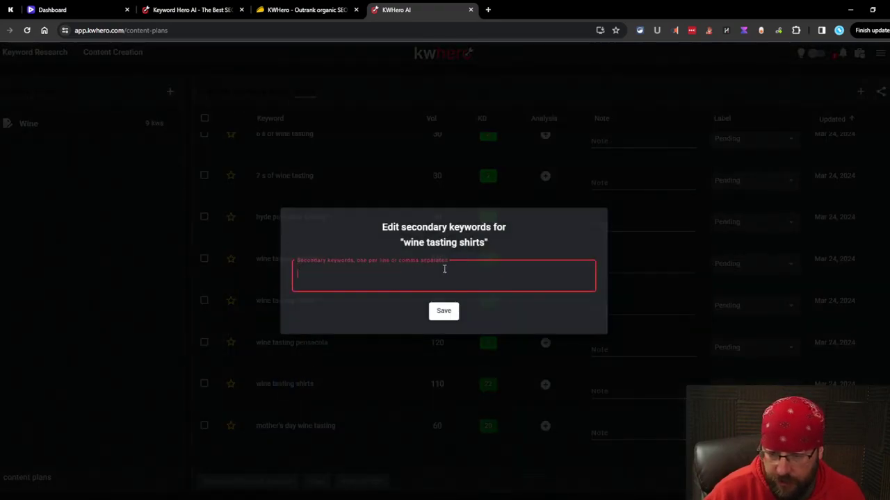
{"action": "left_click", "coordinate": [455, 311]}
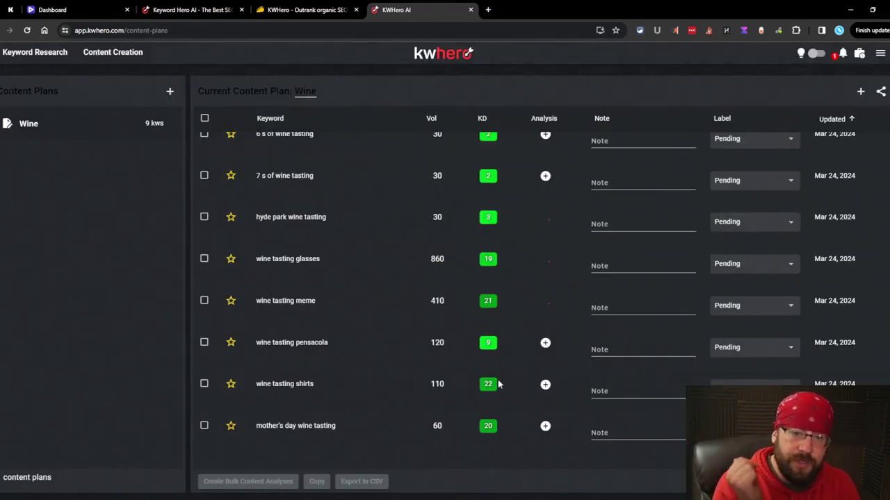
Step: Label the wine tasting dos and don'ts, hyde park wine tasting, wine tasting glasses and wine tasting meme keywords In Progress
{"action": "left_click", "coordinate": [754, 264]}
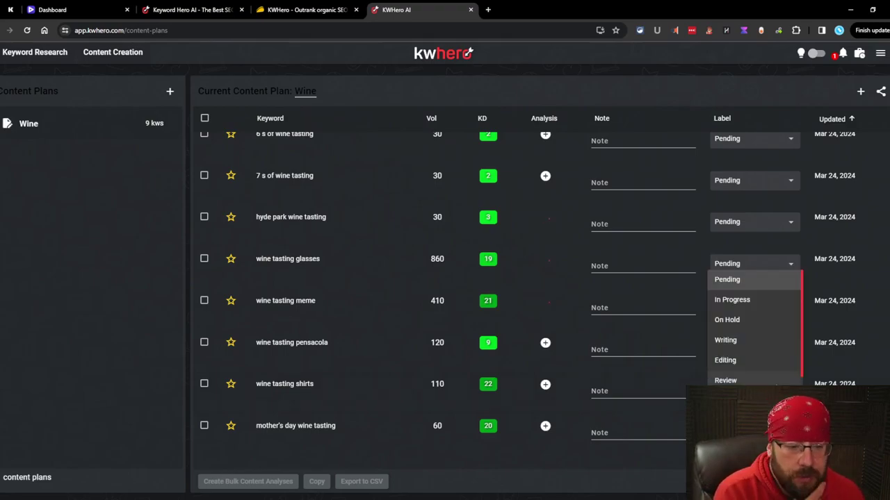
{"action": "left_click", "coordinate": [867, 234]}
{"action": "scroll", "coordinate": [862, 257], "scroll_direction": "up", "scroll_amount": 1}
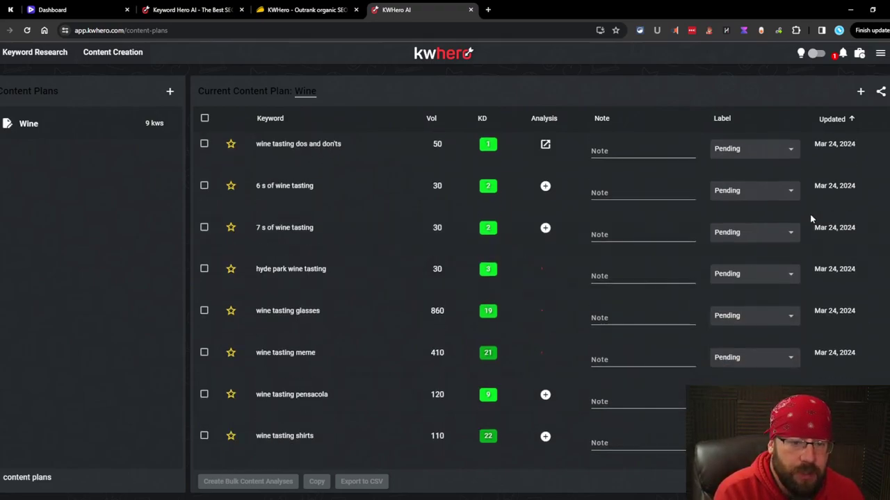
{"action": "left_click", "coordinate": [791, 154]}
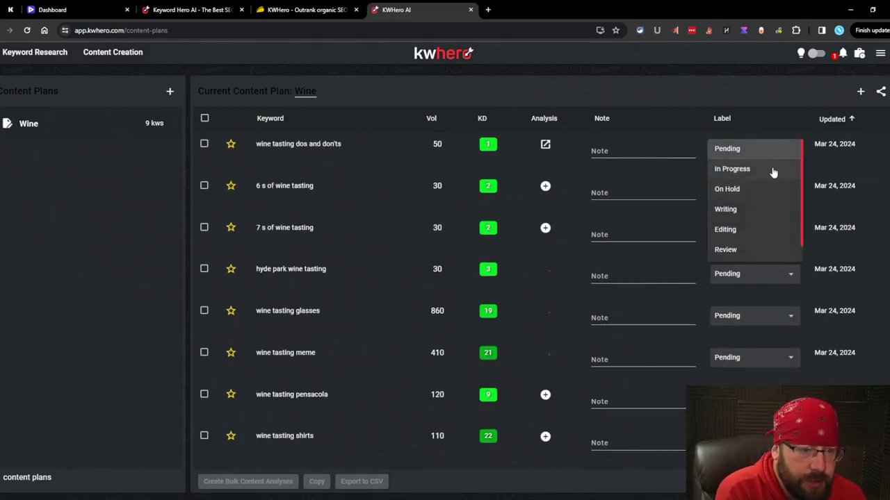
{"action": "left_click", "coordinate": [773, 171]}
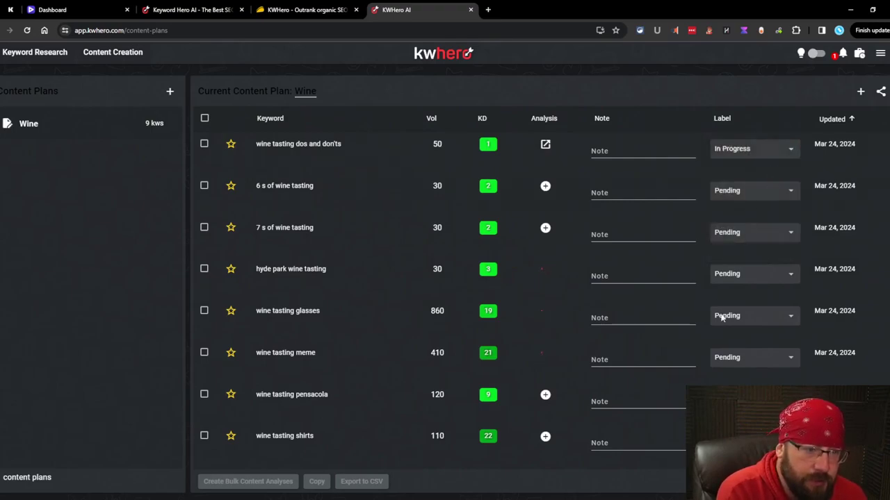
{"action": "left_click", "coordinate": [757, 277]}
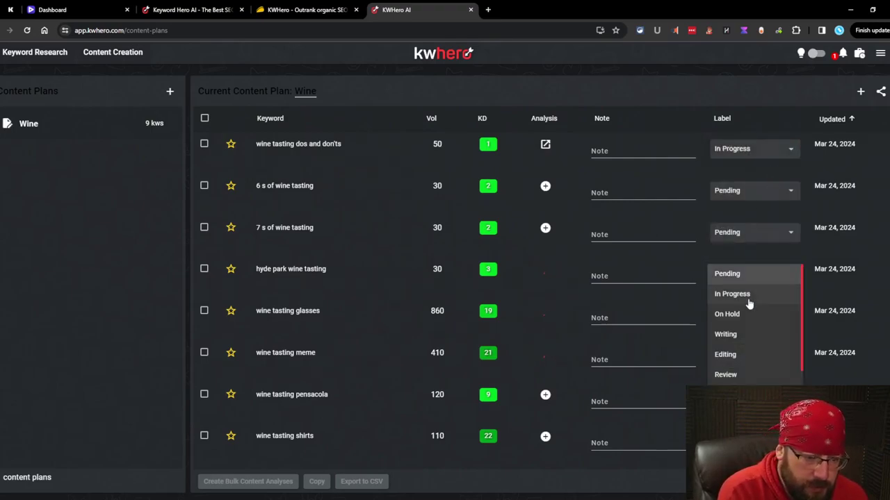
{"action": "left_click", "coordinate": [750, 294]}
{"action": "left_click", "coordinate": [743, 315]}
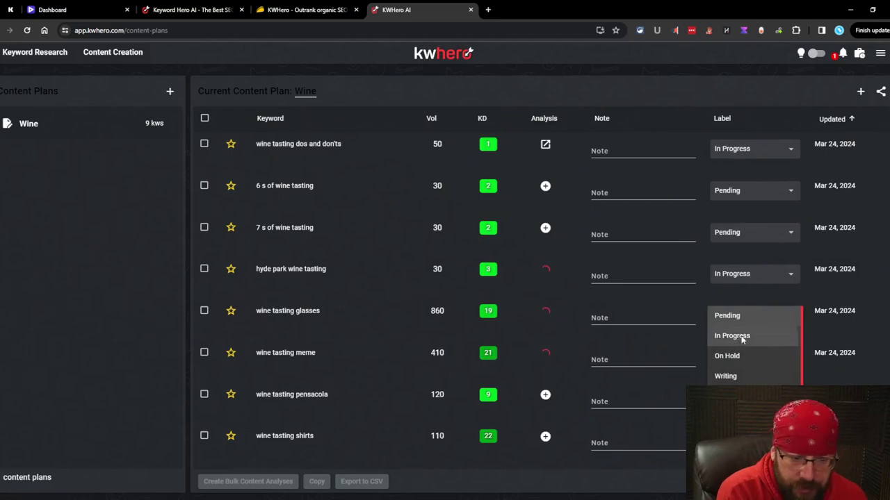
{"action": "left_click", "coordinate": [741, 338]}
{"action": "left_click", "coordinate": [748, 357]}
{"action": "left_click", "coordinate": [747, 376]}
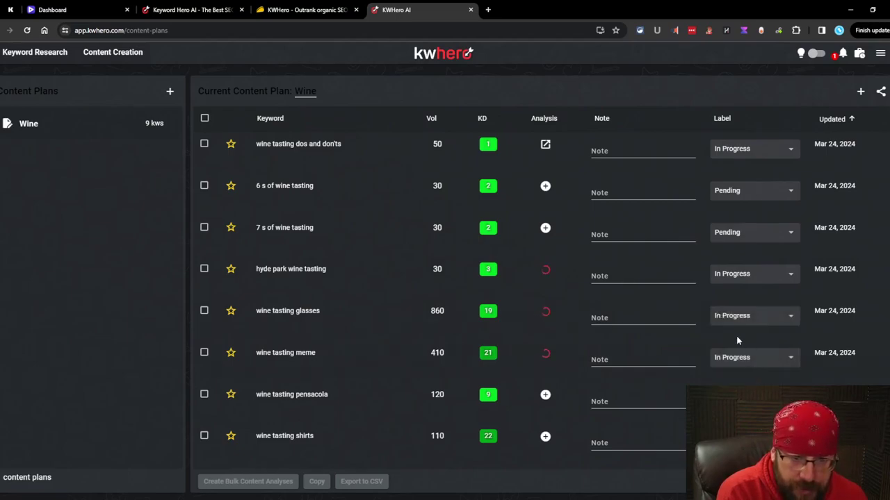
Step: Create a content analysis for the mother's day wine tasting keyword
{"action": "scroll", "coordinate": [736, 341], "scroll_direction": "down", "scroll_amount": 1}
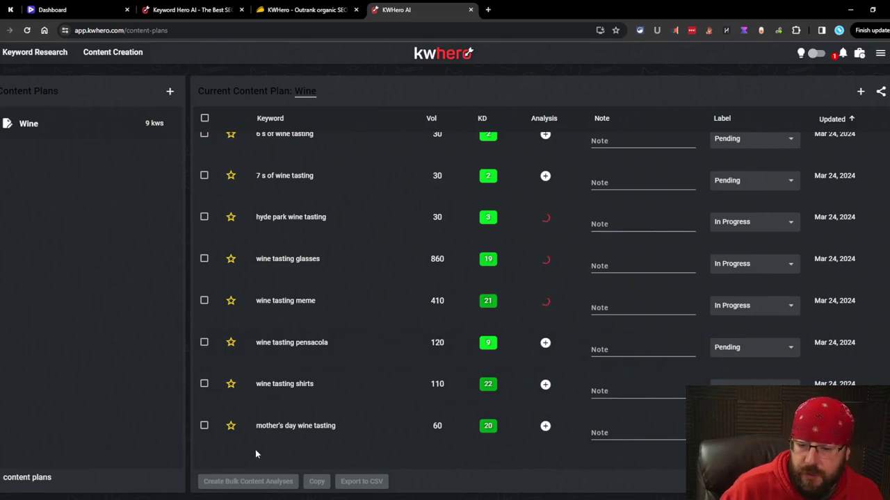
{"action": "double_click", "coordinate": [254, 425]}
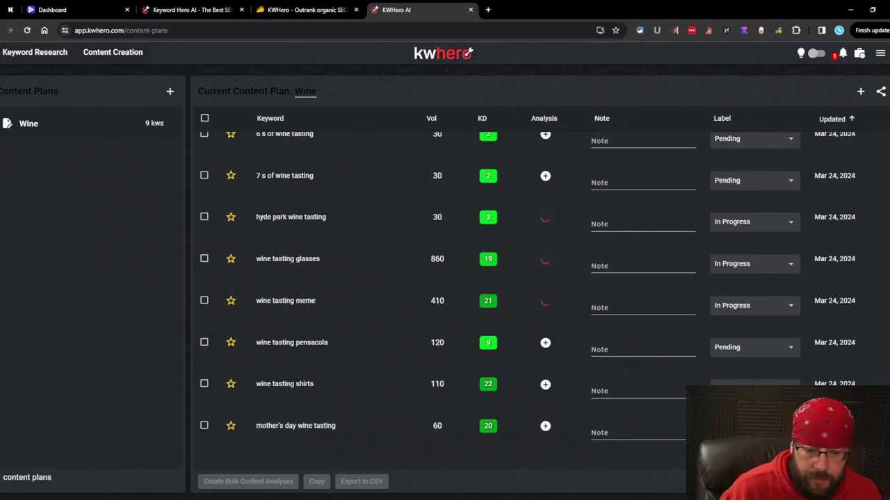
{"action": "left_click", "coordinate": [755, 388]}
{"action": "left_click", "coordinate": [736, 362]}
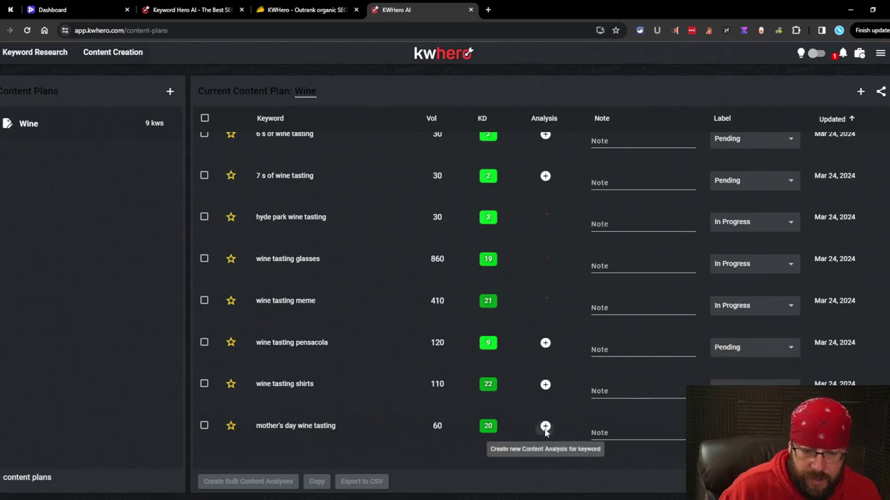
{"action": "left_click", "coordinate": [545, 426]}
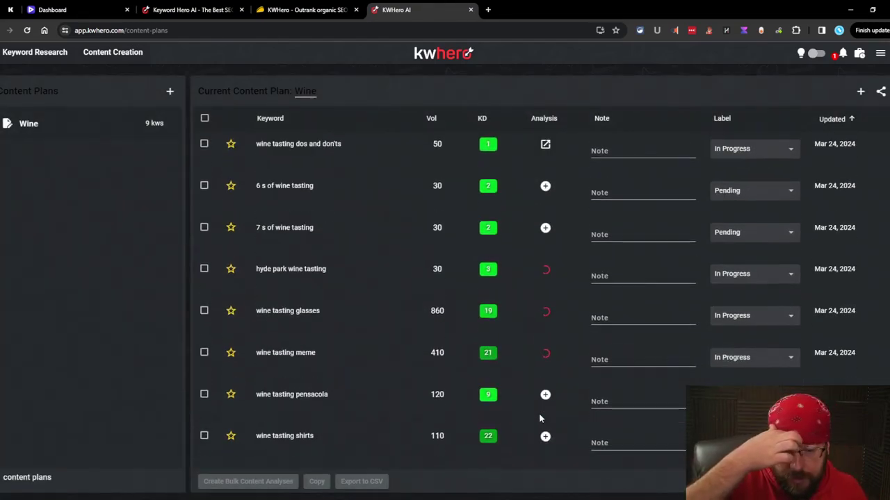
Step: Open the wine tasting dos and don'ts analysis and examine the AI outline's headings in the editor and the Outline Builder
{"action": "left_click", "coordinate": [545, 145]}
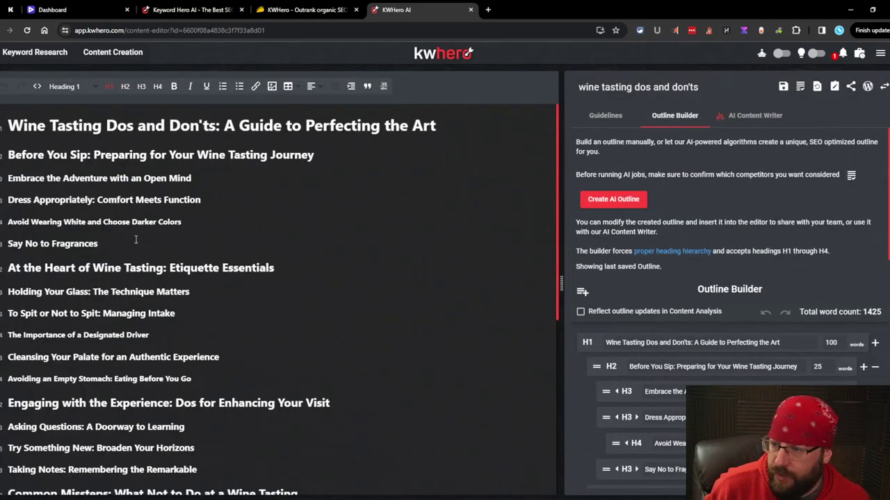
{"action": "scroll", "coordinate": [281, 192], "scroll_direction": "down", "scroll_amount": 3}
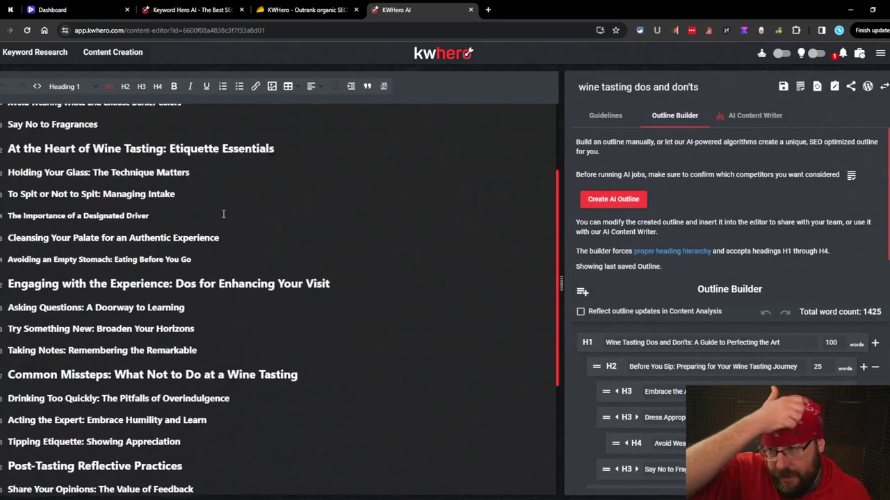
{"action": "scroll", "coordinate": [224, 212], "scroll_direction": "up", "scroll_amount": 3}
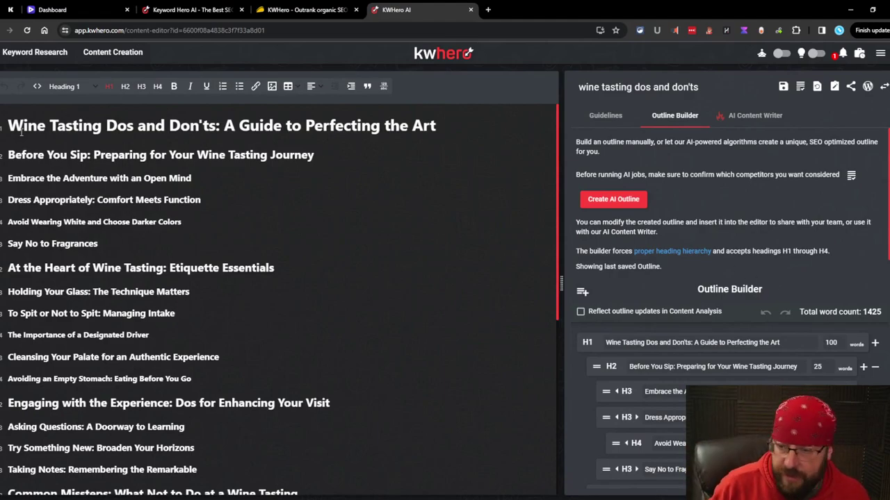
{"action": "scroll", "coordinate": [221, 290], "scroll_direction": "down", "scroll_amount": 5}
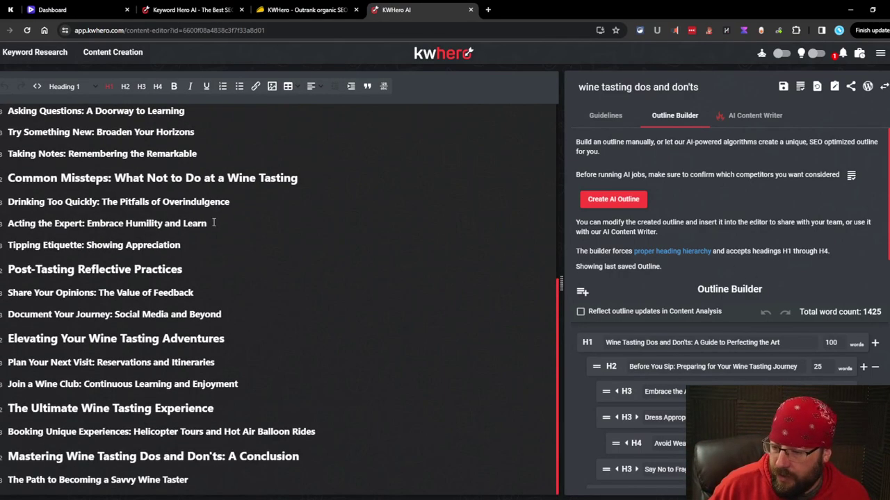
{"action": "scroll", "coordinate": [214, 219], "scroll_direction": "up", "scroll_amount": 5}
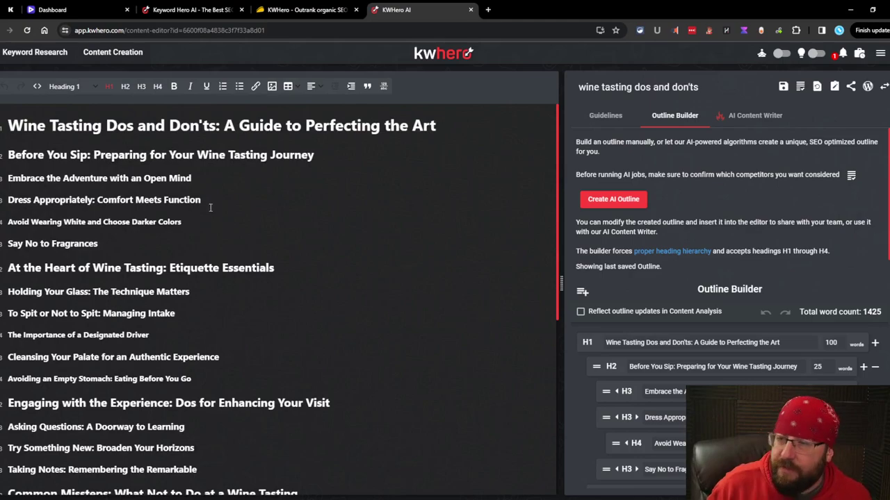
{"action": "scroll", "coordinate": [202, 265], "scroll_direction": "down", "scroll_amount": 2}
{"action": "scroll", "coordinate": [193, 325], "scroll_direction": "up", "scroll_amount": 1}
{"action": "scroll", "coordinate": [189, 323], "scroll_direction": "up", "scroll_amount": 1}
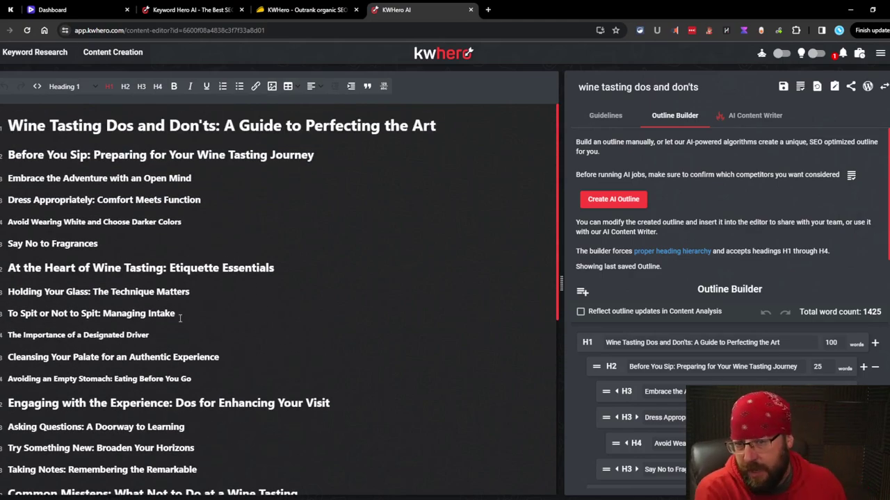
{"action": "scroll", "coordinate": [629, 291], "scroll_direction": "down", "scroll_amount": 3}
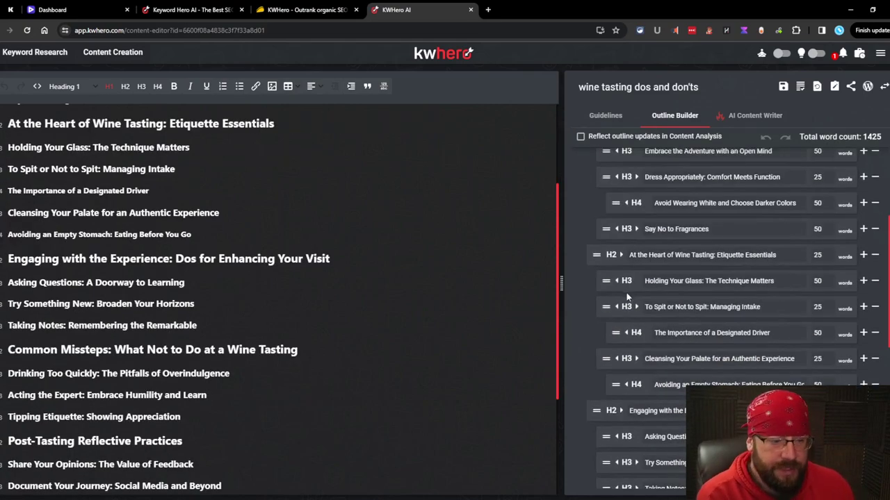
{"action": "scroll", "coordinate": [336, 307], "scroll_direction": "down", "scroll_amount": 3}
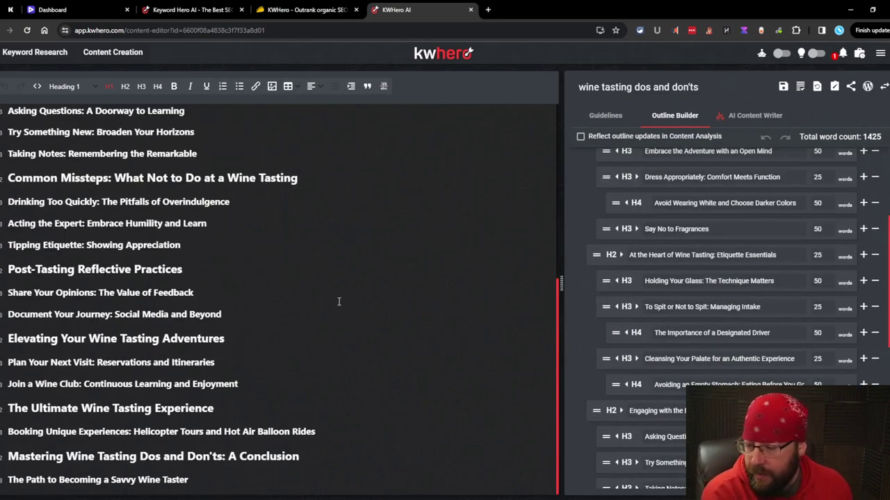
{"action": "left_click_drag", "start_coordinate": [189, 481], "coordinate": [208, 457]}
{"action": "scroll", "coordinate": [479, 374], "scroll_direction": "up", "scroll_amount": 5}
{"action": "scroll", "coordinate": [479, 374], "scroll_direction": "up", "scroll_amount": 1}
{"action": "scroll", "coordinate": [738, 353], "scroll_direction": "up", "scroll_amount": 5}
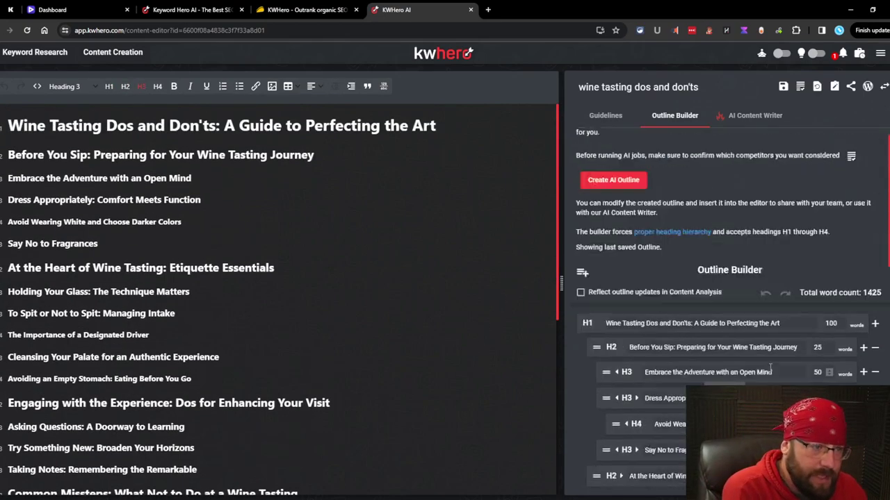
Step: Check the article's content score in Guidelines and return to the section list of the Outline Builder
{"action": "left_click", "coordinate": [606, 116]}
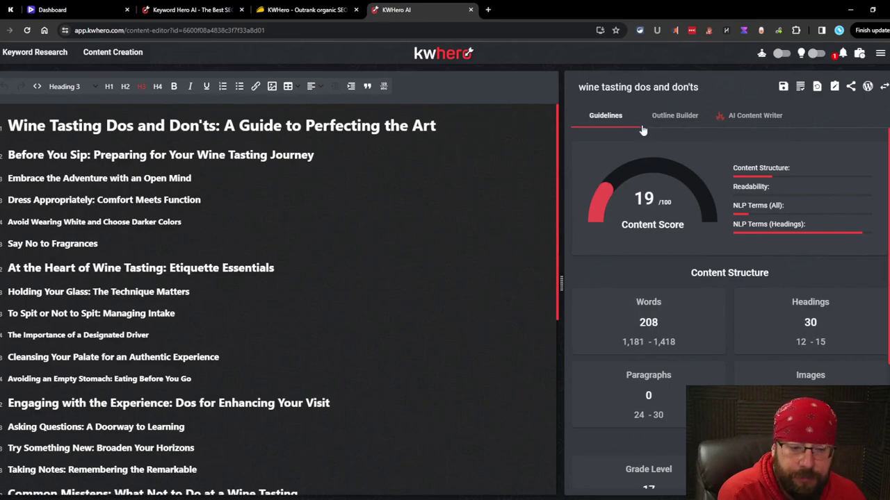
{"action": "left_click", "coordinate": [674, 116]}
{"action": "scroll", "coordinate": [723, 292], "scroll_direction": "up", "scroll_amount": 10}
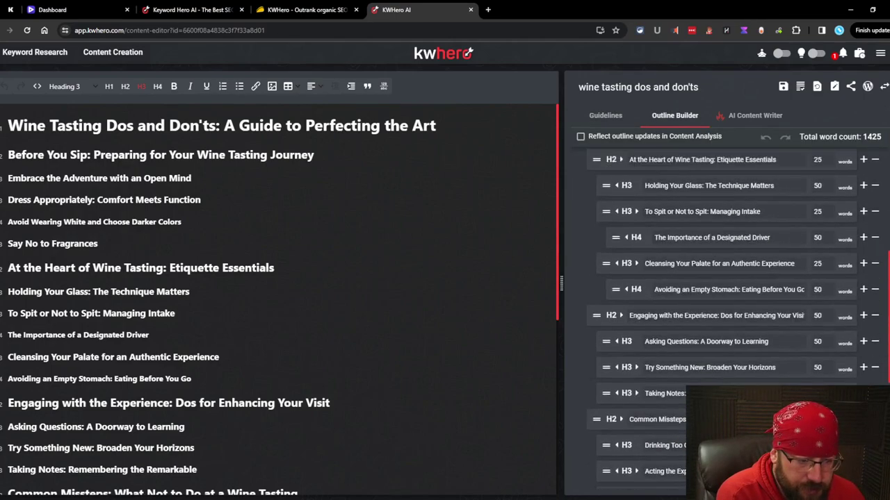
{"action": "scroll", "coordinate": [826, 345], "scroll_direction": "down", "scroll_amount": 2}
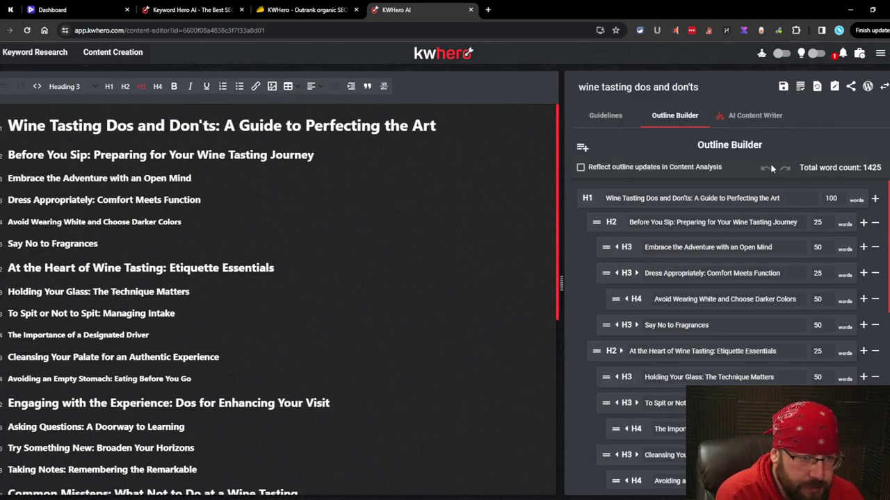
Step: Add an AI writing instruction to the outline's H1 section to say that the article was written by a named author
{"action": "left_click", "coordinate": [672, 200]}
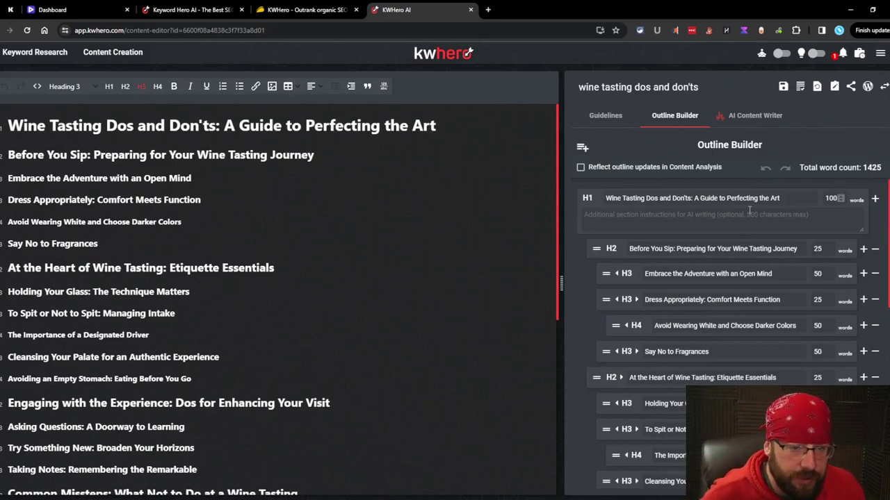
{"action": "left_click", "coordinate": [750, 210]}
{"action": "type", "text": "say that this article was written by Jake Van"}
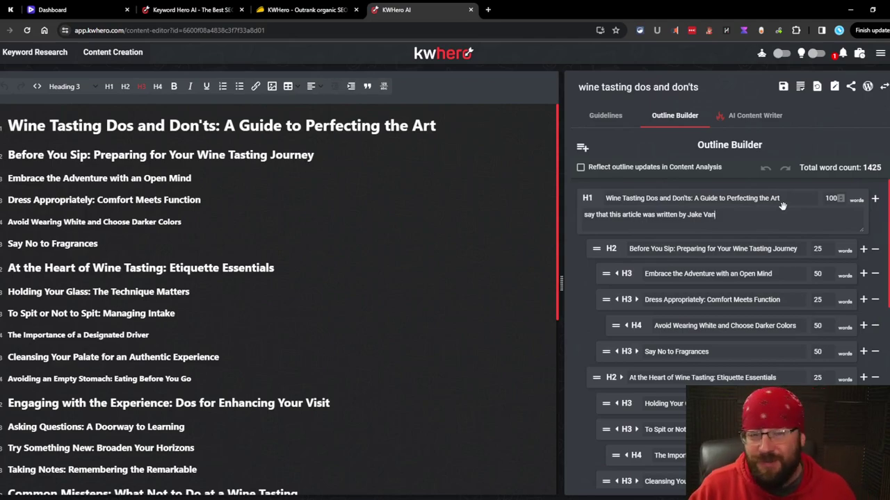
Step: Try raising and lowering the word count of the H2 section "Engaging with the Experience: Dos for Enhancing Your Visit"
{"action": "left_click", "coordinate": [679, 249]}
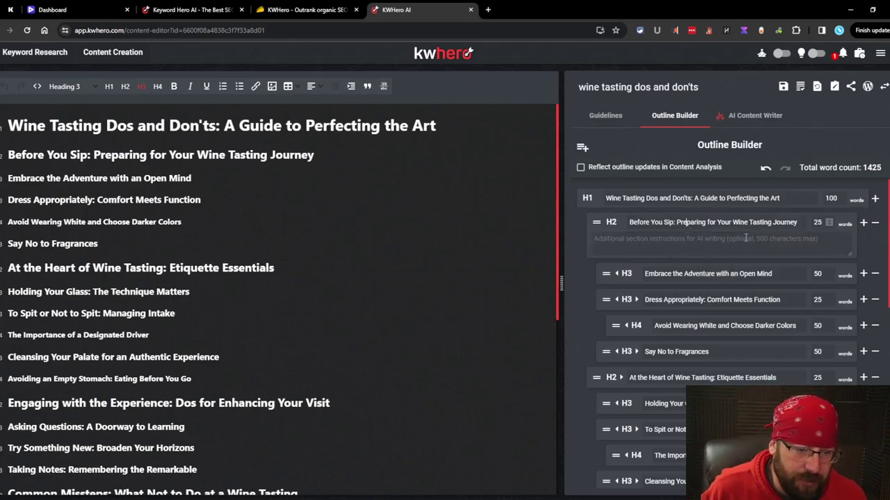
{"action": "scroll", "coordinate": [746, 238], "scroll_direction": "down", "scroll_amount": 5}
{"action": "left_click", "coordinate": [831, 242]}
{"action": "left_click", "coordinate": [830, 242]}
{"action": "left_click", "coordinate": [829, 248]}
{"action": "left_click", "coordinate": [829, 248]}
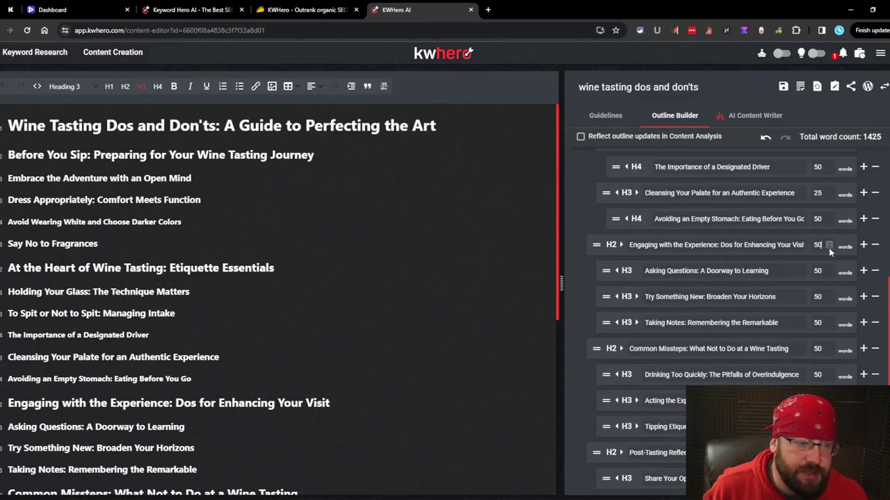
Step: Look over the remaining sections of the wine tasting outline and open the AI Content Writer
{"action": "scroll", "coordinate": [798, 259], "scroll_direction": "down", "scroll_amount": 4}
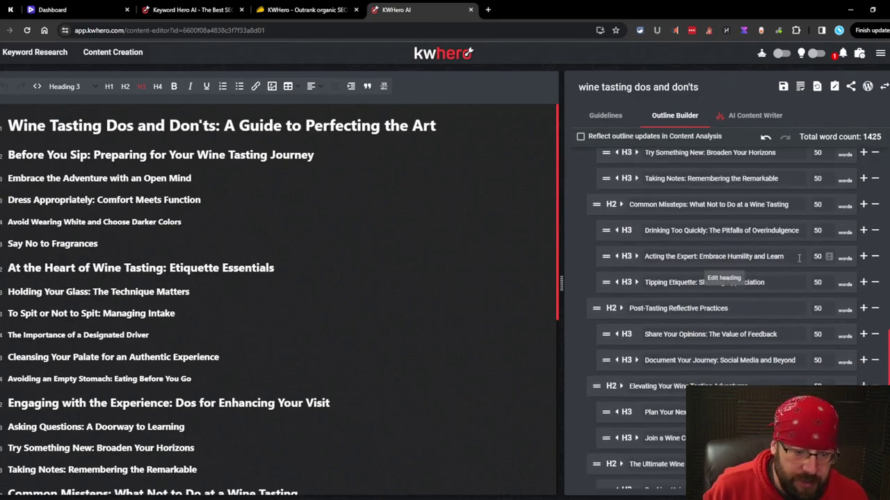
{"action": "scroll", "coordinate": [796, 321], "scroll_direction": "up", "scroll_amount": 10}
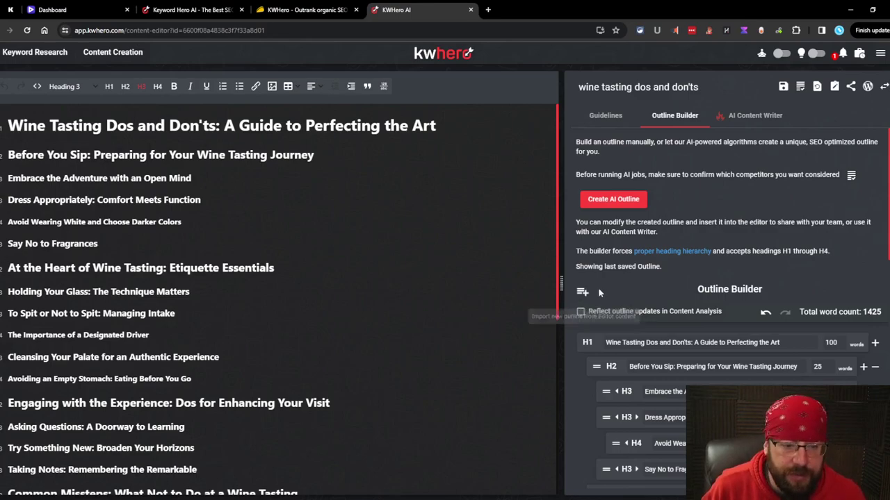
{"action": "left_click", "coordinate": [755, 116]}
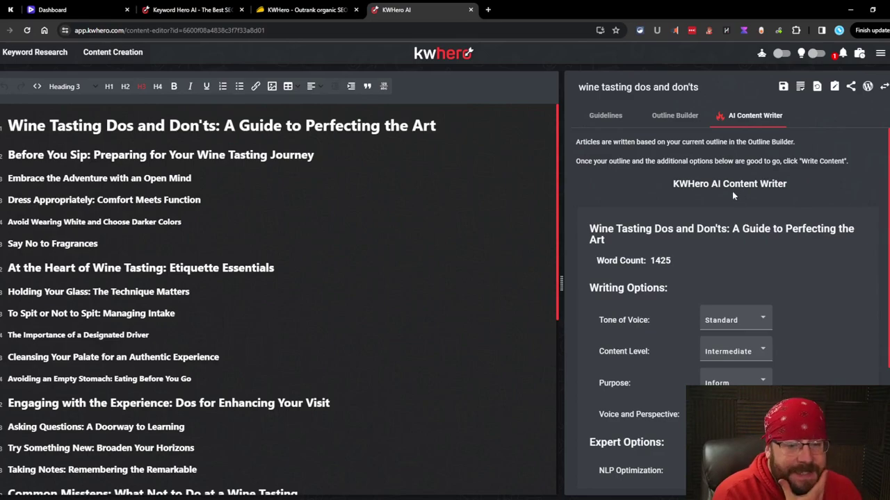
Step: Set the article's tone of voice to Friendly and review the content level options, keeping Intermediate
{"action": "left_click", "coordinate": [769, 322]}
{"action": "left_click_drag", "start_coordinate": [678, 261], "coordinate": [648, 258]}
{"action": "left_click", "coordinate": [767, 324]}
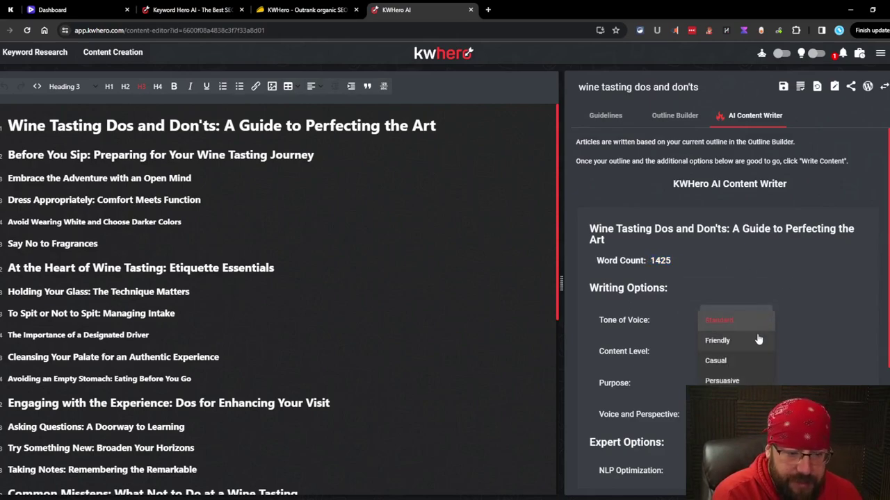
{"action": "left_click", "coordinate": [816, 308]}
{"action": "left_click", "coordinate": [716, 321]}
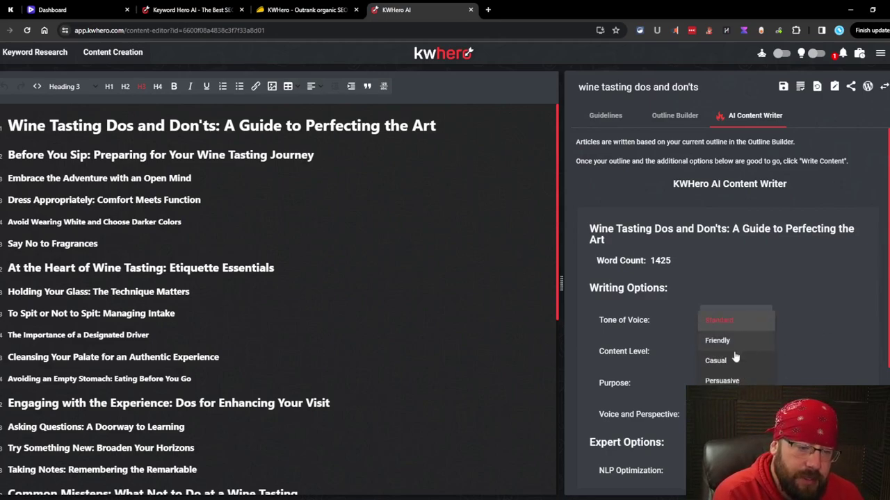
{"action": "left_click", "coordinate": [726, 342]}
{"action": "left_click", "coordinate": [750, 352]}
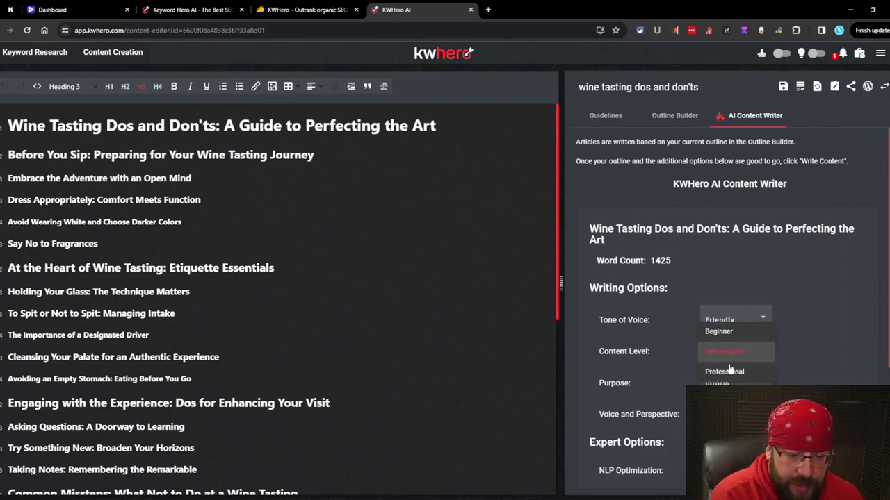
{"action": "left_click", "coordinate": [865, 313]}
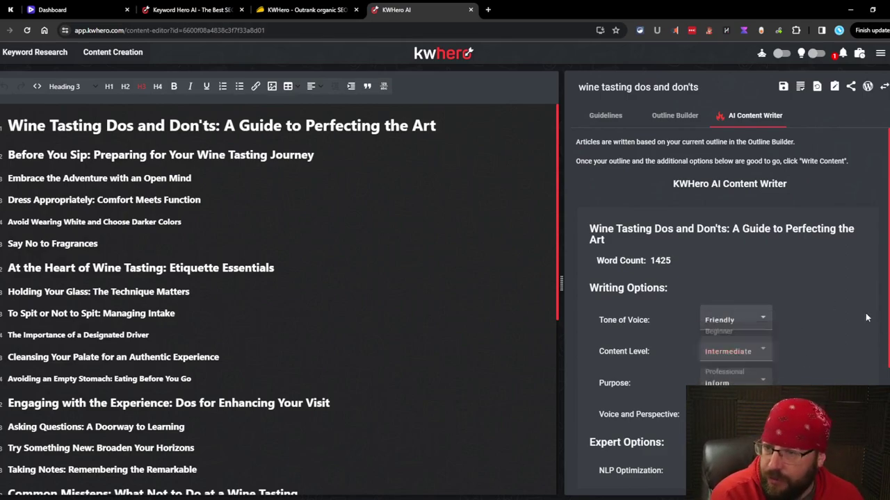
Step: Review the available content levels in the article's writing options, keeping Intermediate
{"action": "left_click", "coordinate": [749, 360]}
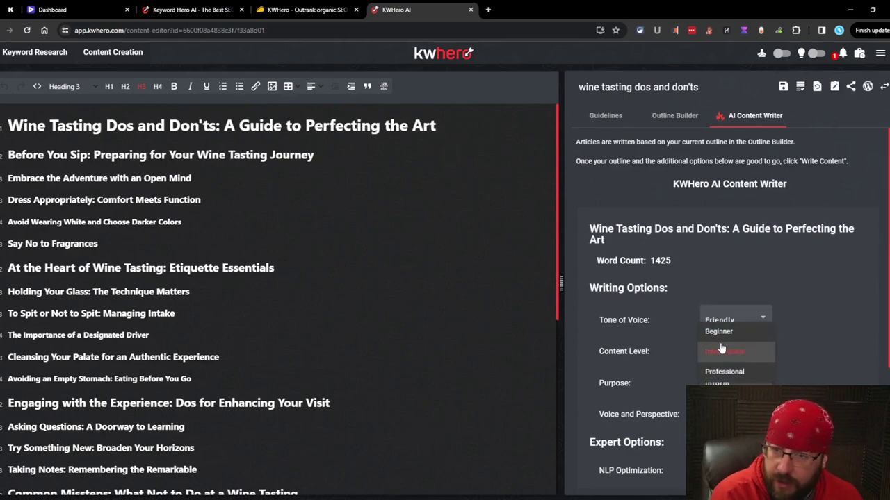
{"action": "left_click", "coordinate": [833, 327]}
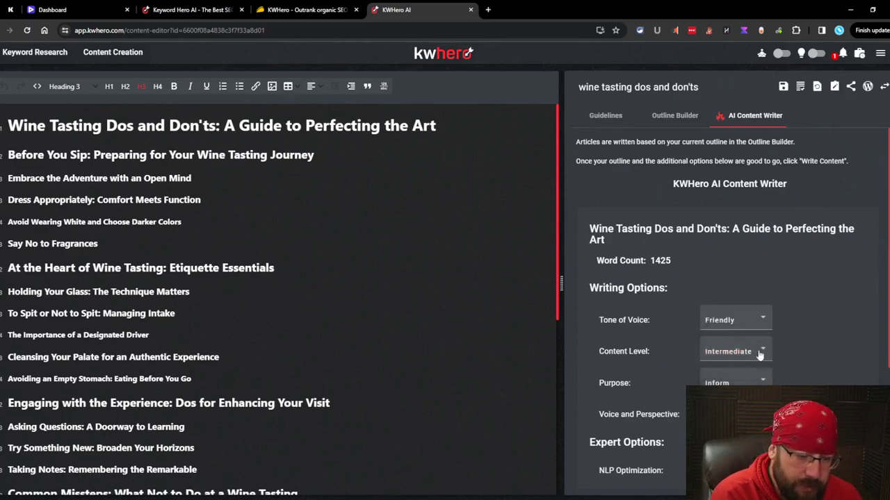
{"action": "left_click", "coordinate": [755, 352]}
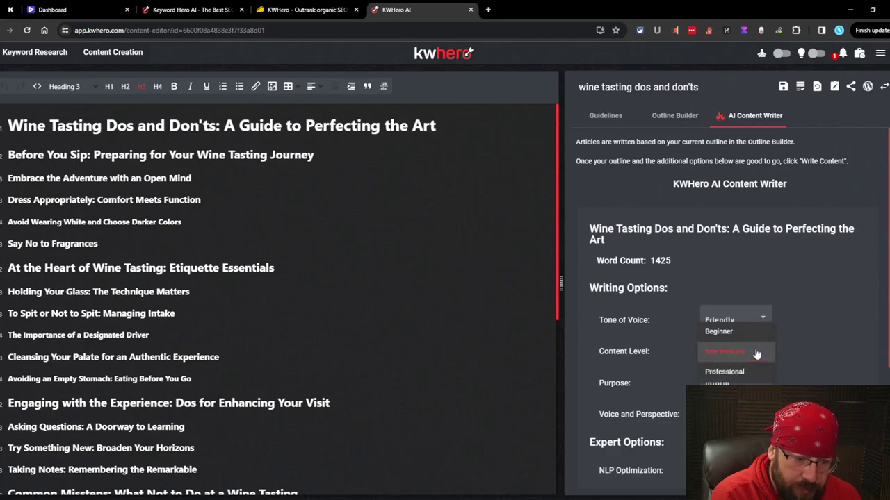
{"action": "left_click", "coordinate": [827, 339]}
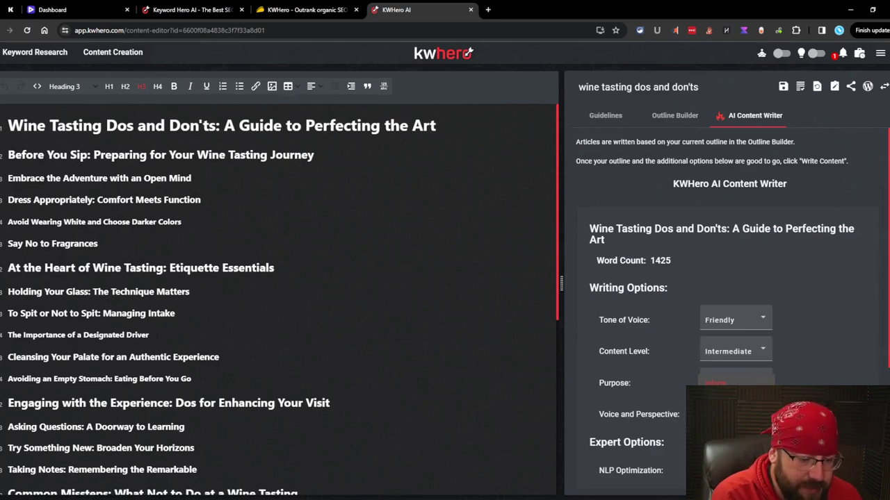
Step: Set the purpose of the wine tasting article to Educate in the writing options
{"action": "left_click", "coordinate": [765, 383]}
{"action": "scroll", "coordinate": [769, 287], "scroll_direction": "down", "scroll_amount": 2}
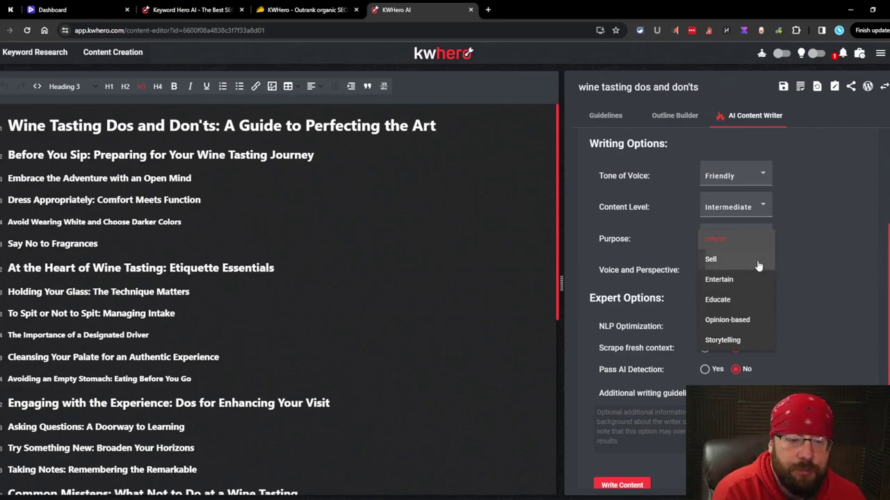
{"action": "left_click", "coordinate": [758, 262]}
{"action": "left_click", "coordinate": [749, 245]}
{"action": "left_click", "coordinate": [744, 219]}
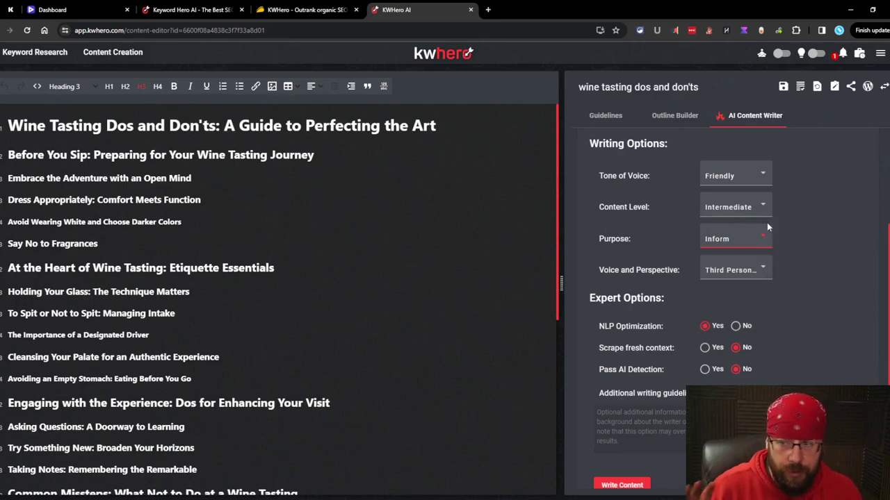
{"action": "left_click", "coordinate": [757, 236]}
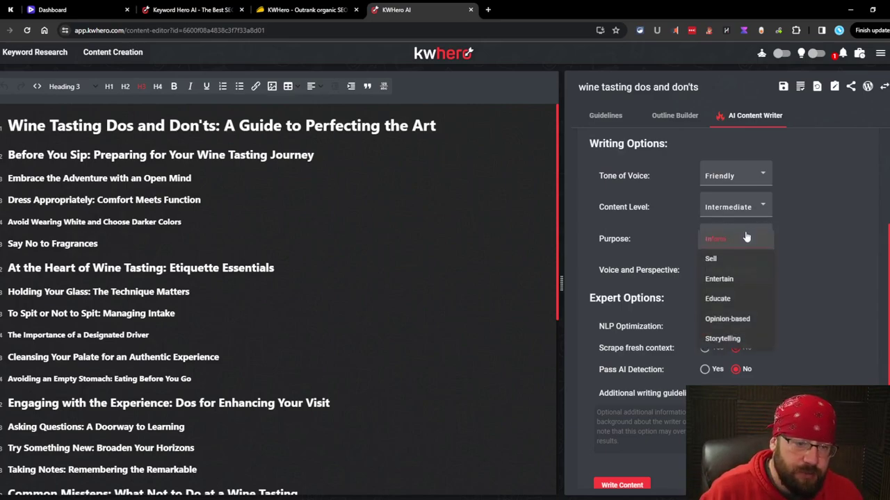
{"action": "left_click", "coordinate": [757, 280]}
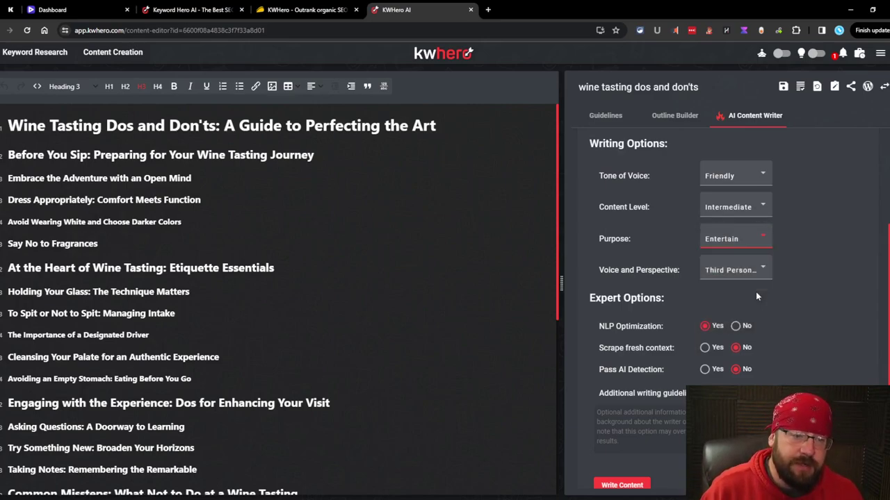
{"action": "left_click", "coordinate": [735, 243]}
{"action": "left_click", "coordinate": [732, 263]}
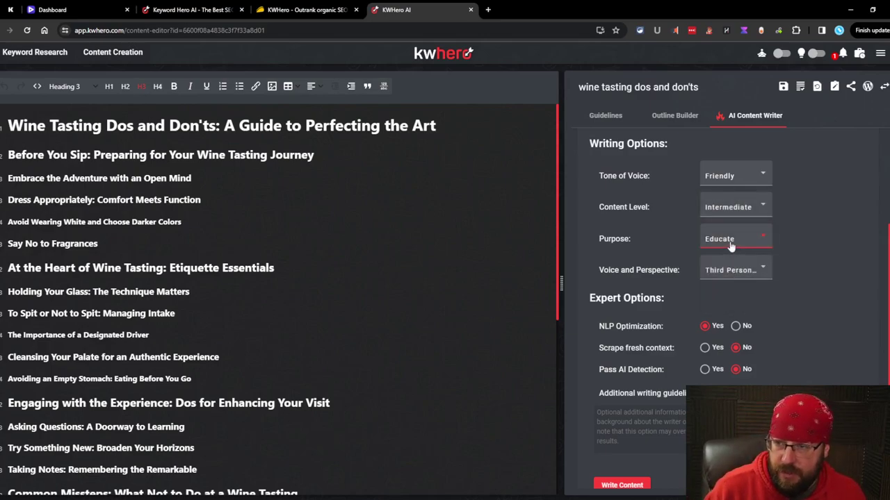
Step: Set the article's voice and perspective to Second person (you, your, yours)
{"action": "left_click", "coordinate": [731, 273]}
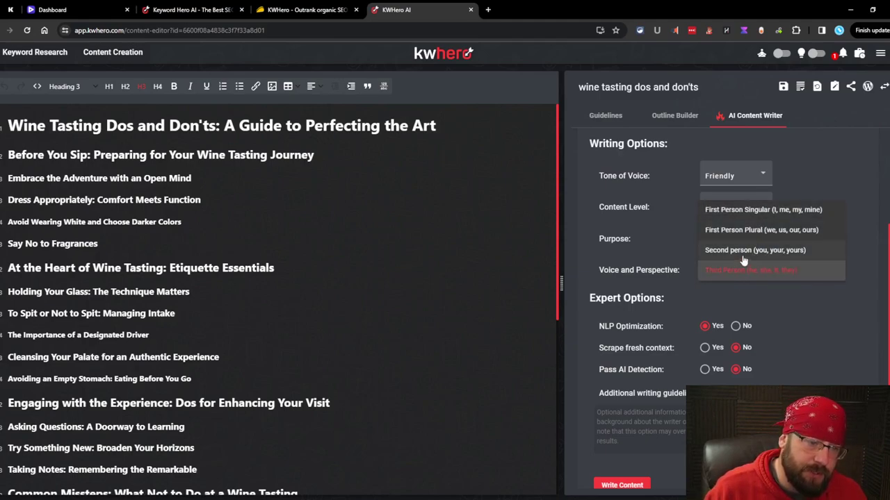
{"action": "left_click", "coordinate": [744, 252]}
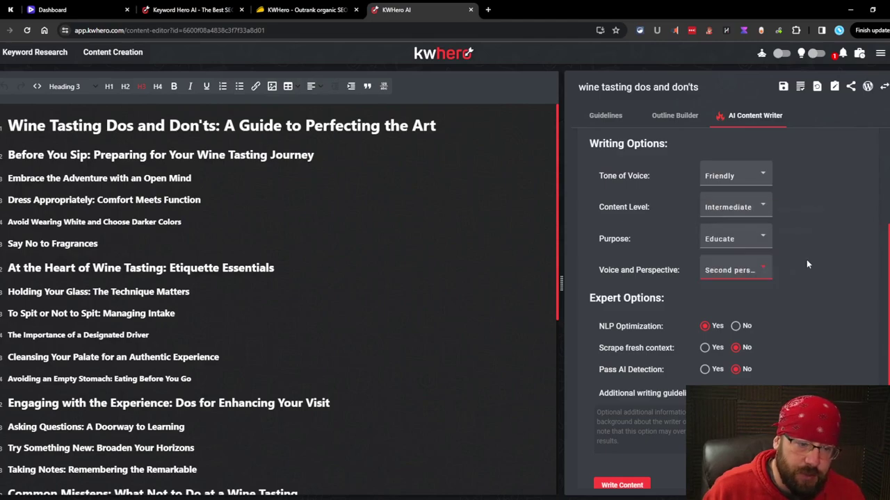
{"action": "left_click", "coordinate": [761, 271]}
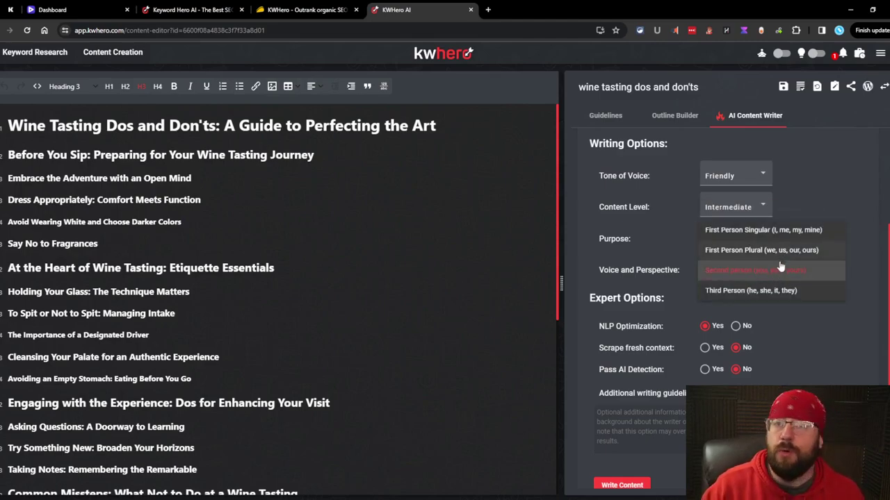
{"action": "left_click", "coordinate": [777, 272]}
Step: Check the expert options and start writing the "wine tasting dos and don'ts" article with AI
{"action": "mouse_move", "coordinate": [675, 327]}
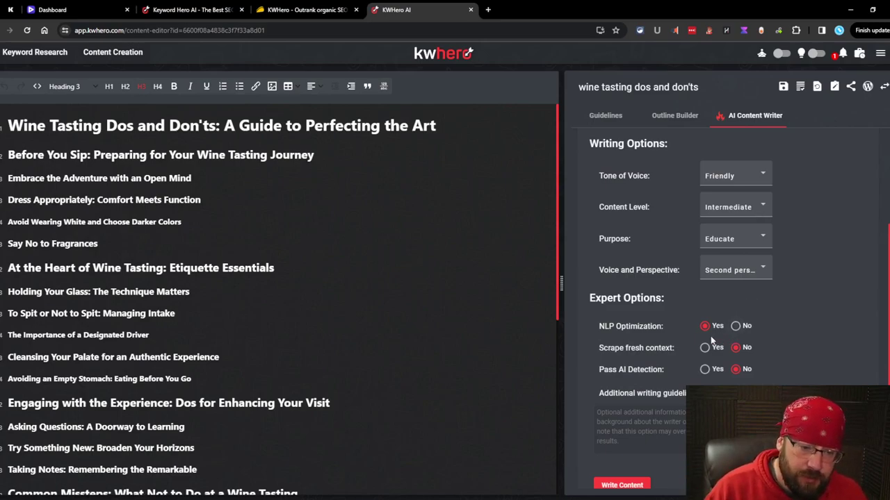
{"action": "mouse_move", "coordinate": [649, 347]}
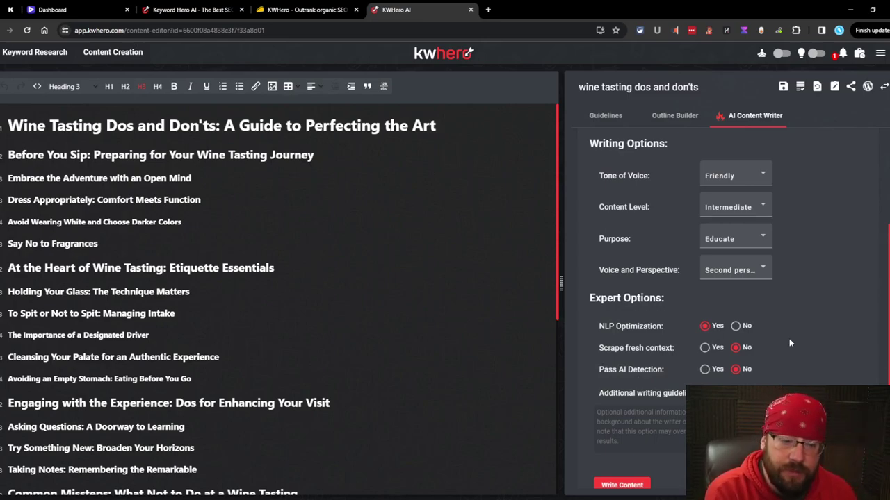
{"action": "mouse_move", "coordinate": [692, 344]}
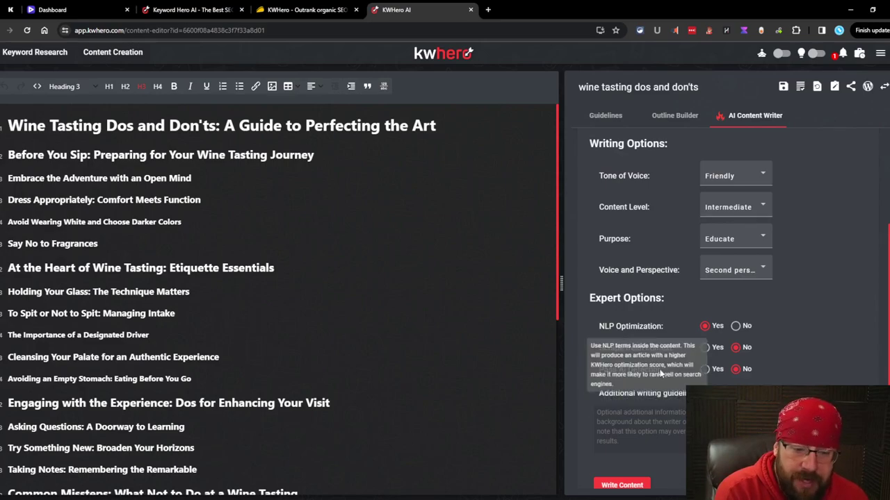
{"action": "mouse_move", "coordinate": [651, 369]}
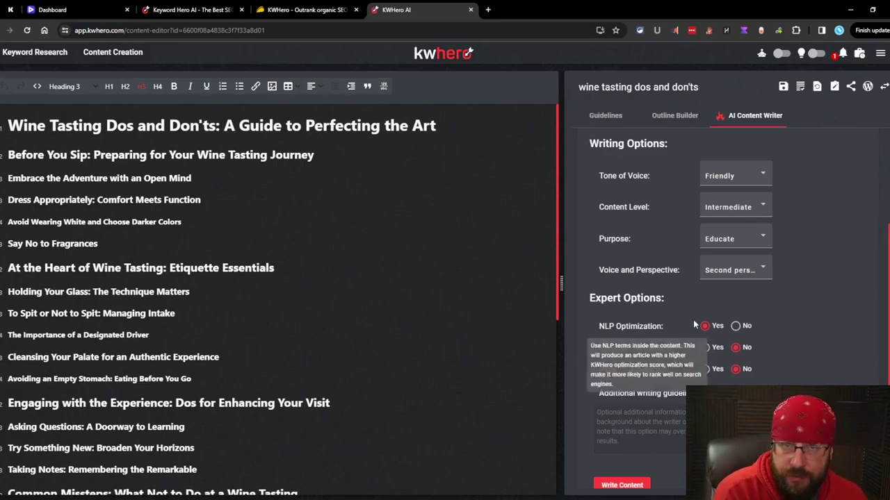
{"action": "left_click", "coordinate": [598, 413]}
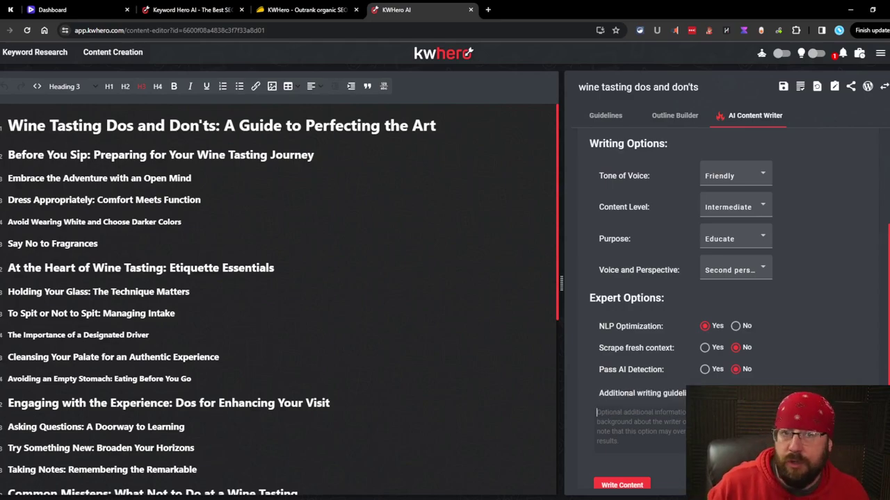
{"action": "scroll", "coordinate": [730, 306], "scroll_direction": "up", "scroll_amount": 3}
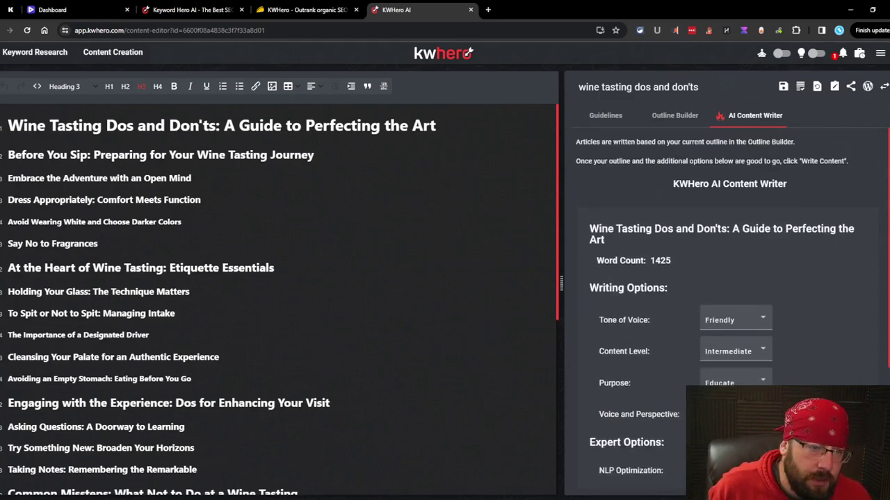
{"action": "scroll", "coordinate": [684, 442], "scroll_direction": "down", "scroll_amount": 4}
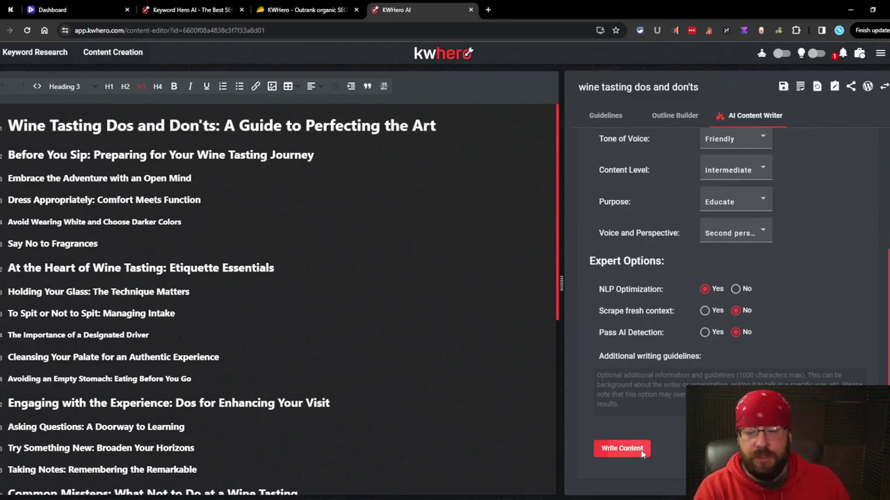
{"action": "left_click", "coordinate": [639, 449]}
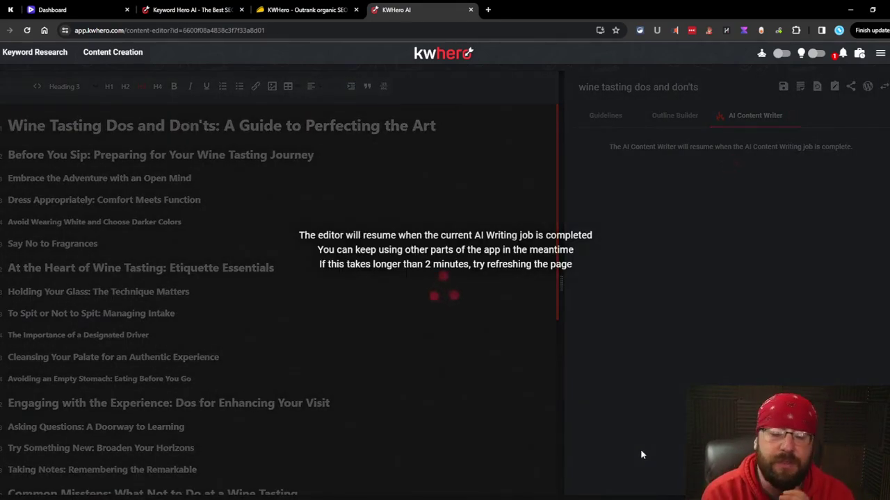
Step: Open the content analysis of the "hyde park wine tasting" keyword from the Wine content plan
{"action": "left_click", "coordinate": [89, 53]}
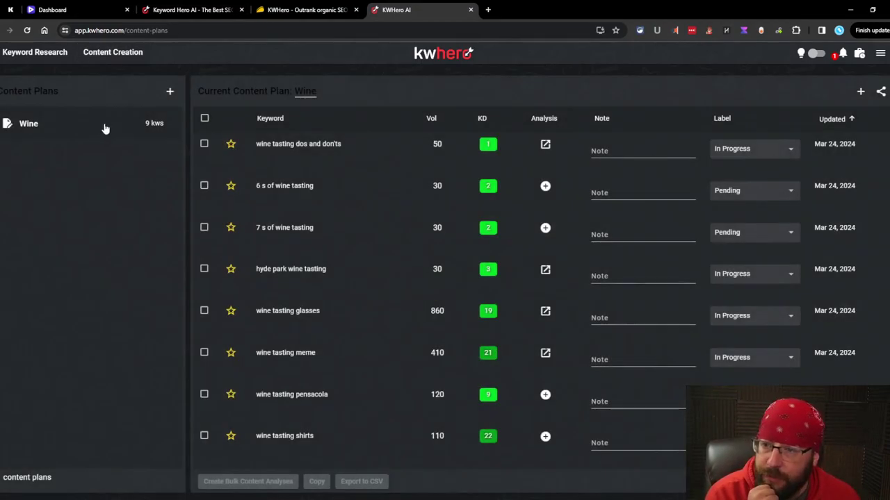
{"action": "left_click", "coordinate": [784, 155]}
{"action": "left_click", "coordinate": [725, 85]}
{"action": "left_click", "coordinate": [544, 269]}
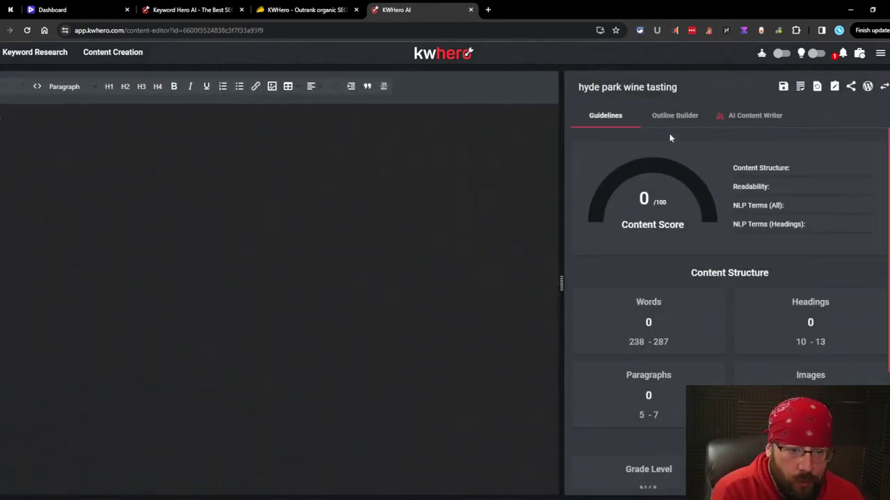
Step: Look over the content guidelines for "hyde park wine tasting" and create an AI outline for it
{"action": "scroll", "coordinate": [777, 300], "scroll_direction": "down", "scroll_amount": 3}
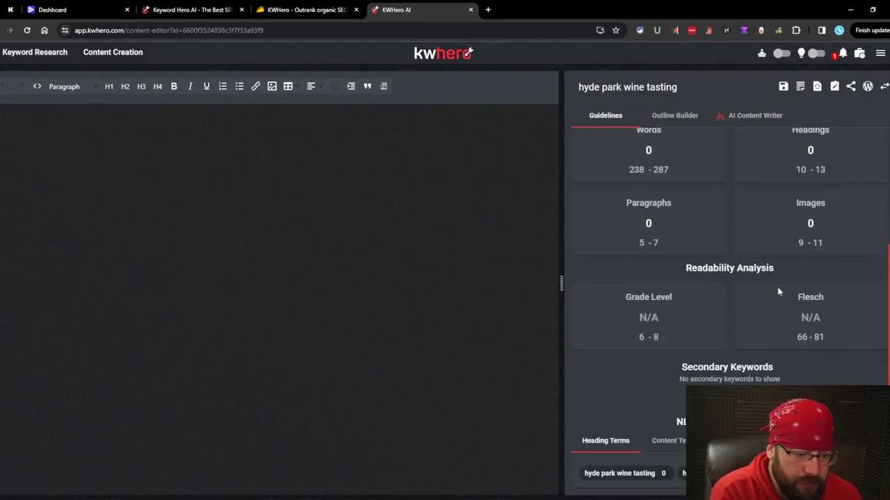
{"action": "scroll", "coordinate": [758, 271], "scroll_direction": "up", "scroll_amount": 3}
{"action": "left_click", "coordinate": [674, 115]}
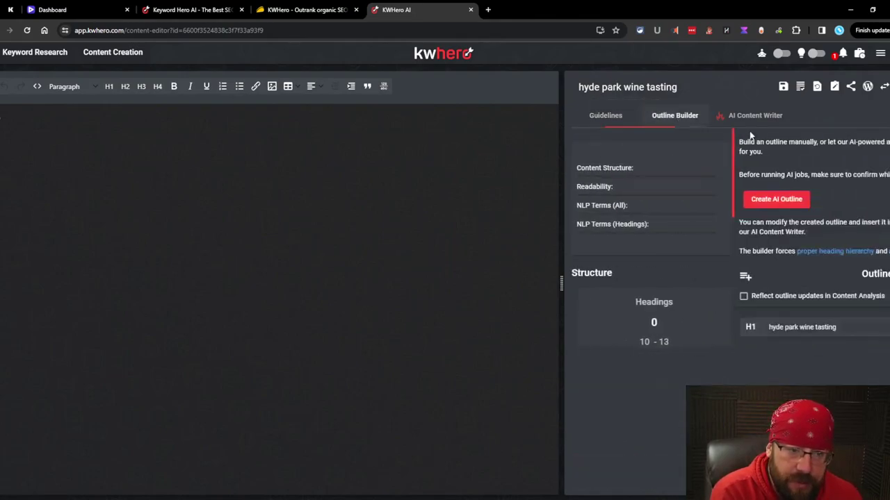
{"action": "left_click", "coordinate": [610, 202]}
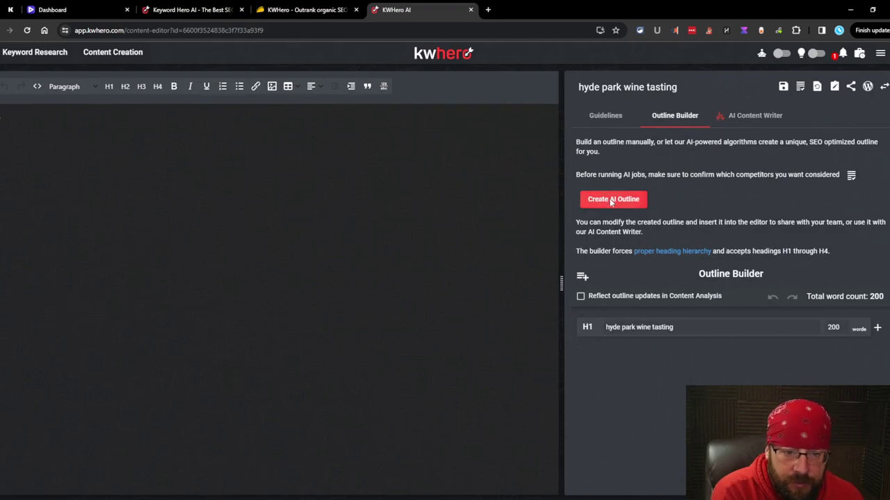
Step: Reopen the generated "wine tasting dos and don'ts" article and review its content structure and readability guidelines
{"action": "left_click", "coordinate": [109, 56]}
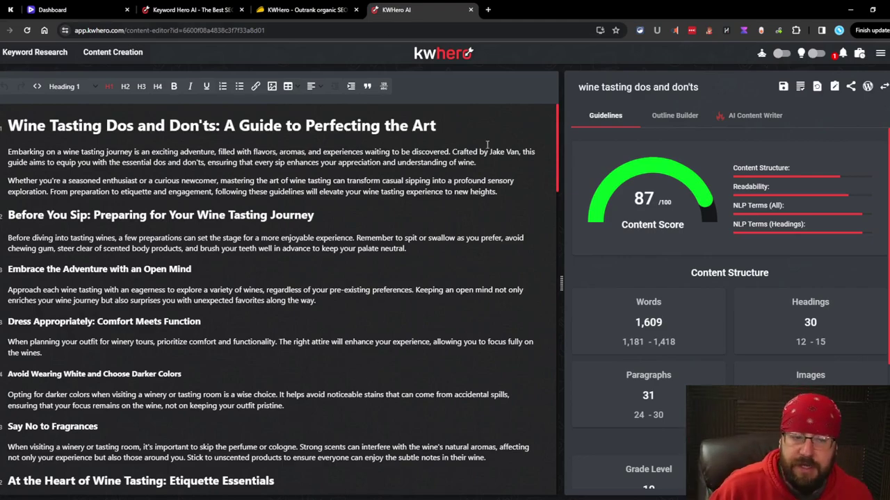
{"action": "scroll", "coordinate": [743, 171], "scroll_direction": "down", "scroll_amount": 3}
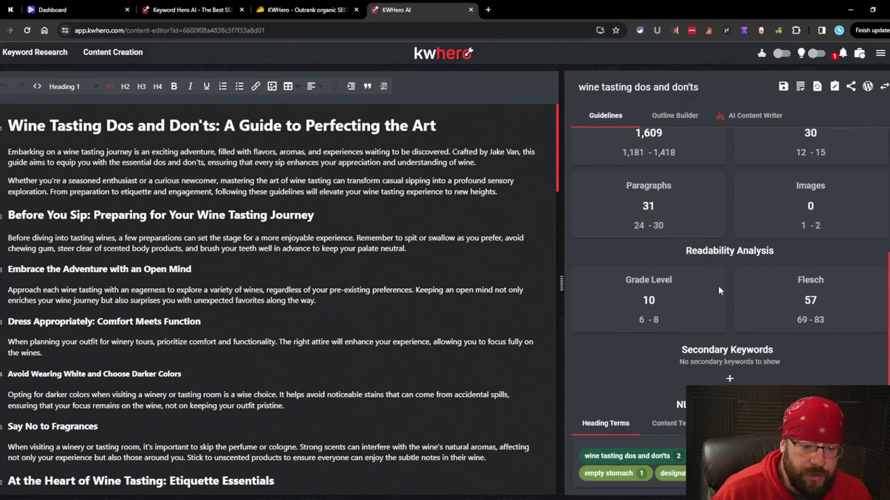
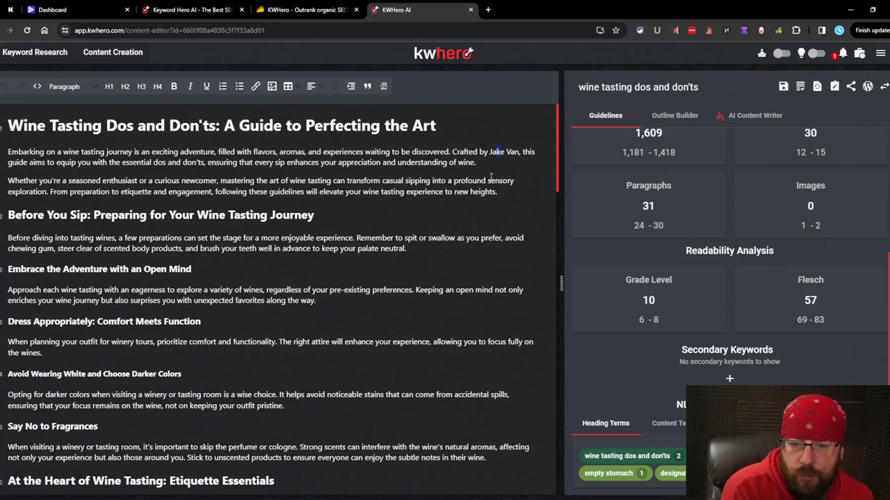
Step: Read the generated article from its introduction through the "Avoid Wearing White and Choose Darker Colors" section
{"action": "left_click_drag", "start_coordinate": [477, 162], "coordinate": [453, 151]}
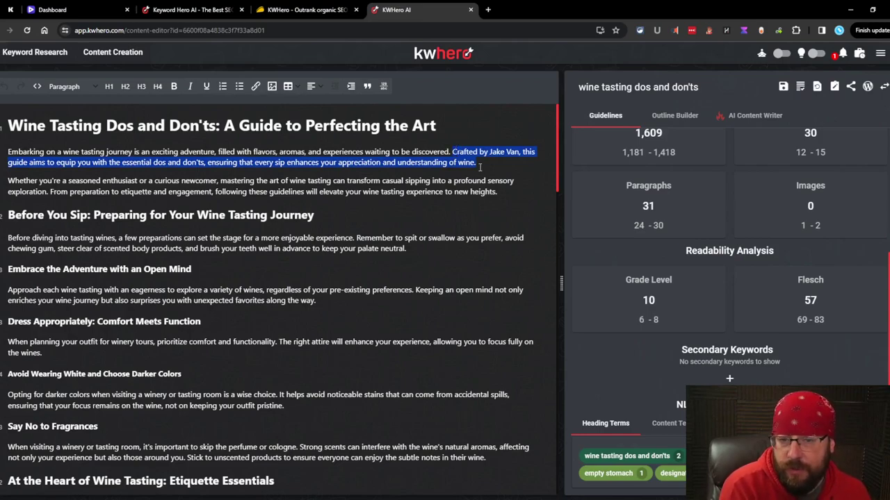
{"action": "left_click", "coordinate": [483, 165]}
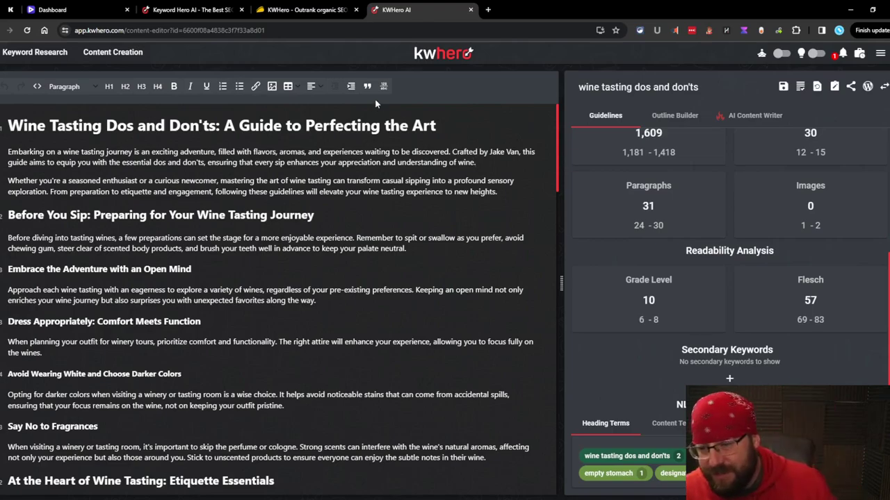
{"action": "scroll", "coordinate": [387, 213], "scroll_direction": "down", "scroll_amount": 8}
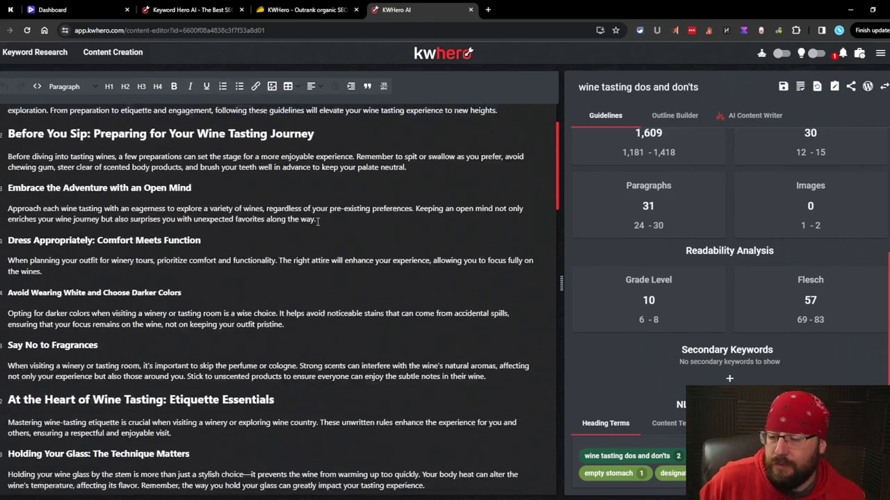
{"action": "scroll", "coordinate": [324, 225], "scroll_direction": "up", "scroll_amount": 4}
{"action": "scroll", "coordinate": [329, 234], "scroll_direction": "up", "scroll_amount": 5}
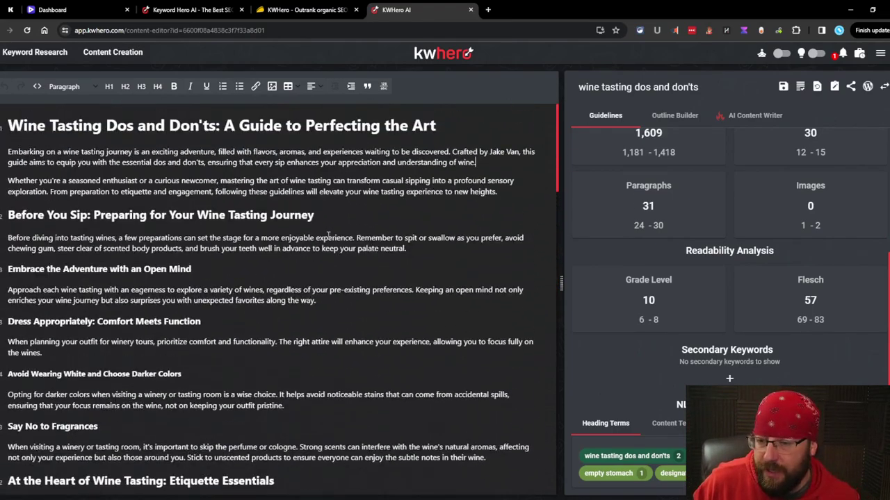
{"action": "left_click_drag", "start_coordinate": [406, 248], "coordinate": [8, 238]}
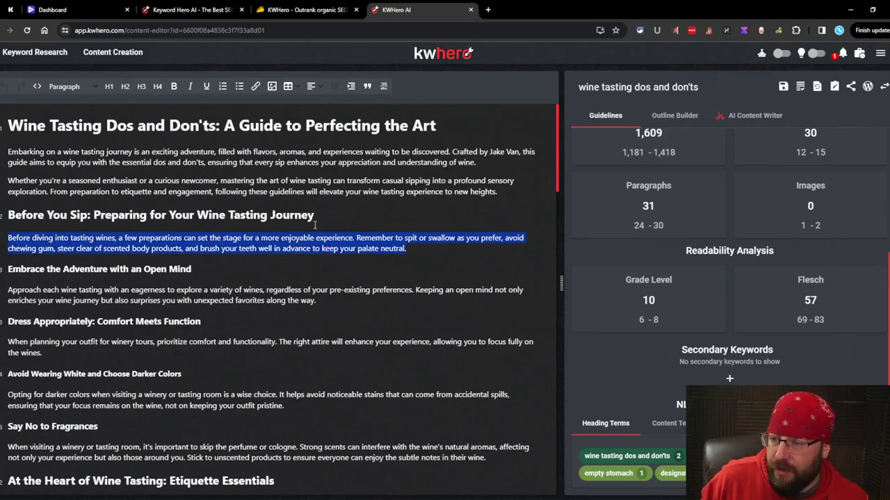
{"action": "left_click_drag", "start_coordinate": [317, 300], "coordinate": [8, 293]}
{"action": "scroll", "coordinate": [278, 292], "scroll_direction": "down", "scroll_amount": 5}
{"action": "scroll", "coordinate": [278, 292], "scroll_direction": "up", "scroll_amount": 4}
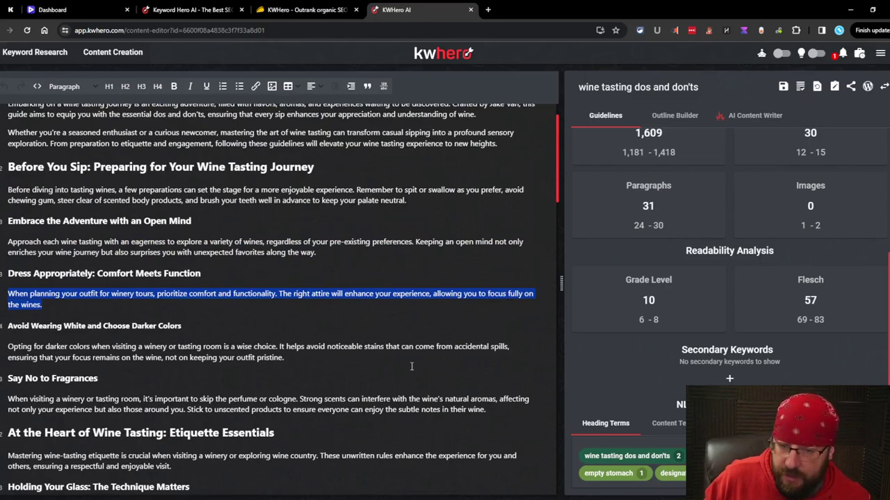
{"action": "left_click_drag", "start_coordinate": [284, 357], "coordinate": [8, 346]}
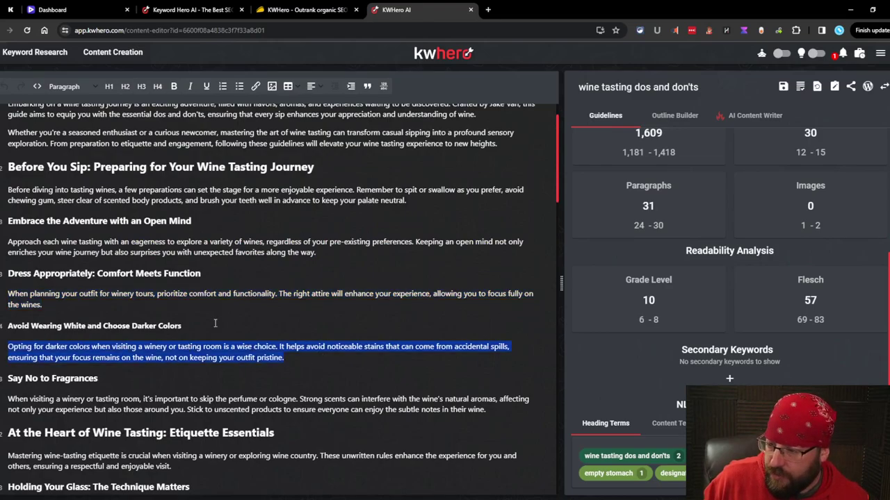
Step: Skim the rest of the article down to its conclusion and check the content score, word, heading and image guidelines
{"action": "scroll", "coordinate": [168, 331], "scroll_direction": "down", "scroll_amount": 15}
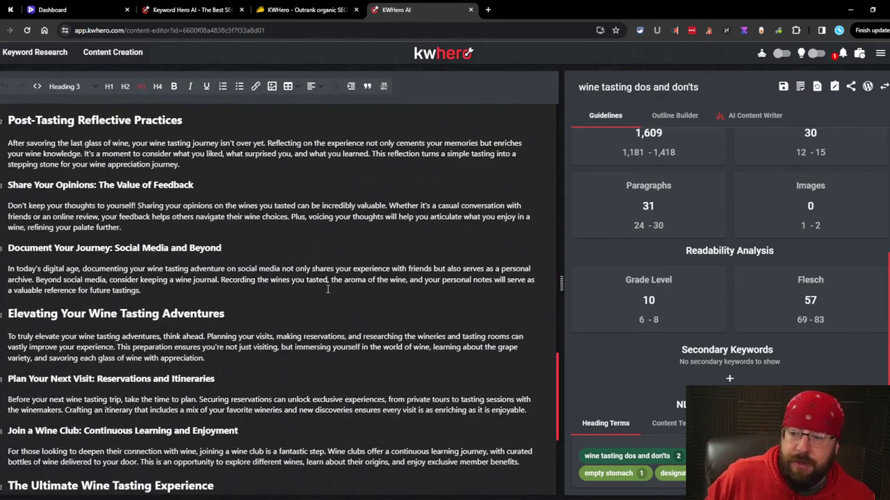
{"action": "scroll", "coordinate": [328, 288], "scroll_direction": "down", "scroll_amount": 4}
{"action": "scroll", "coordinate": [673, 254], "scroll_direction": "up", "scroll_amount": 2}
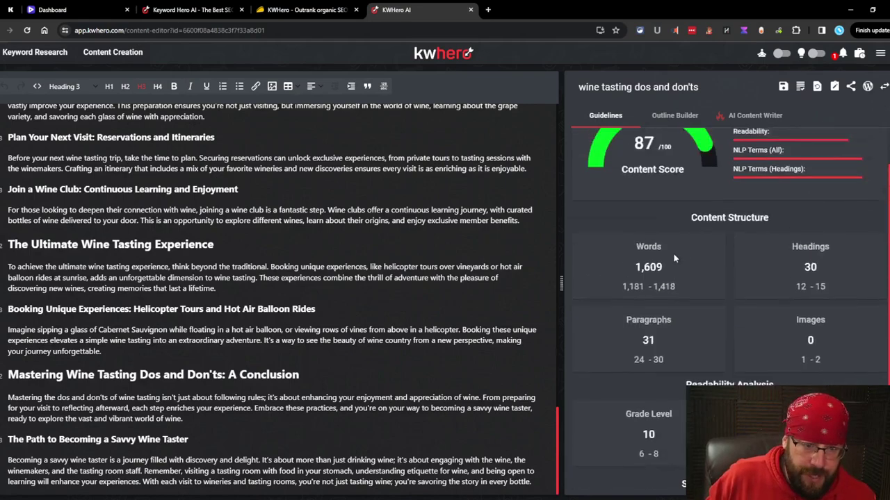
{"action": "scroll", "coordinate": [673, 258], "scroll_direction": "up", "scroll_amount": 1}
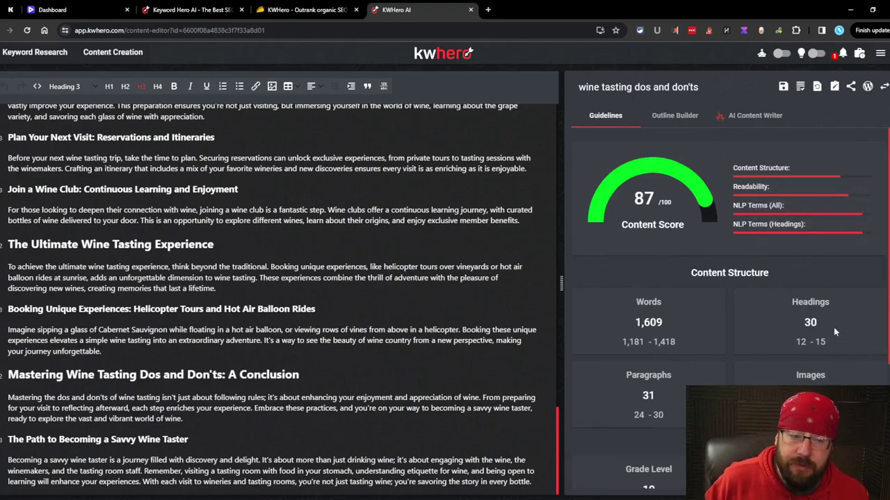
{"action": "scroll", "coordinate": [834, 328], "scroll_direction": "down", "scroll_amount": 2}
{"action": "double_click", "coordinate": [648, 226]}
{"action": "left_click", "coordinate": [774, 301]}
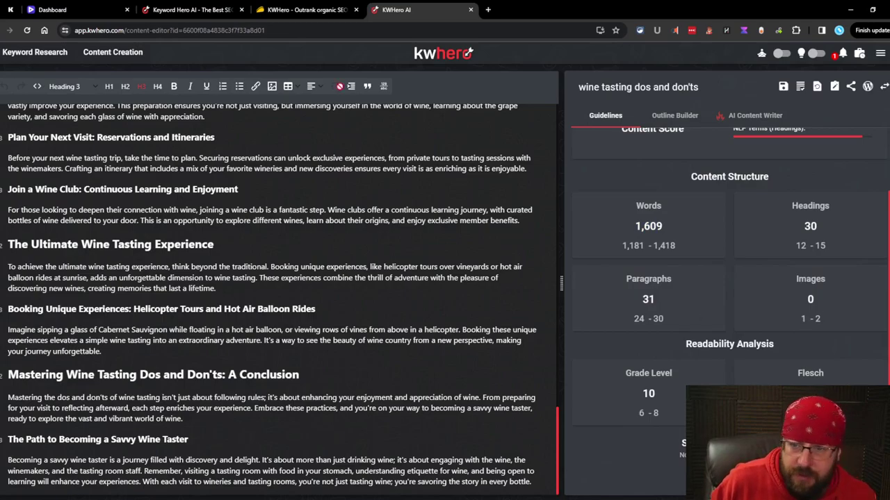
Step: Upload the 1024 × 1024 teacup image and insert it on a new line below the "Before You Sip: Preparing for Your Wine Tasting Journey" heading
{"action": "scroll", "coordinate": [201, 178], "scroll_direction": "up", "scroll_amount": 15}
{"action": "scroll", "coordinate": [202, 178], "scroll_direction": "up", "scroll_amount": 15}
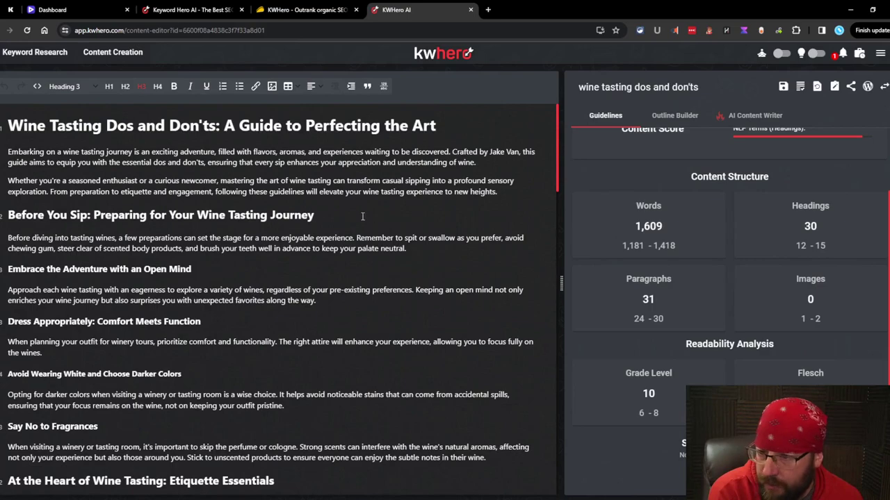
{"action": "left_click", "coordinate": [363, 216]}
{"action": "key", "text": "Return"}
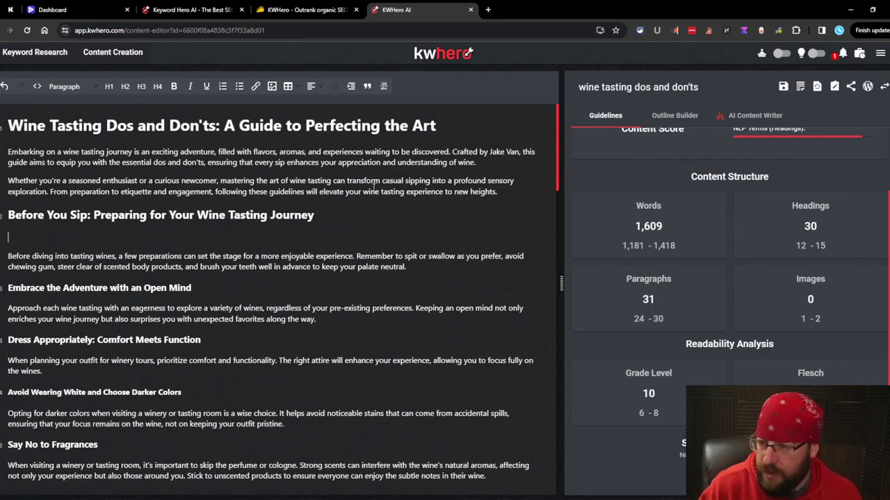
{"action": "left_click", "coordinate": [273, 86]}
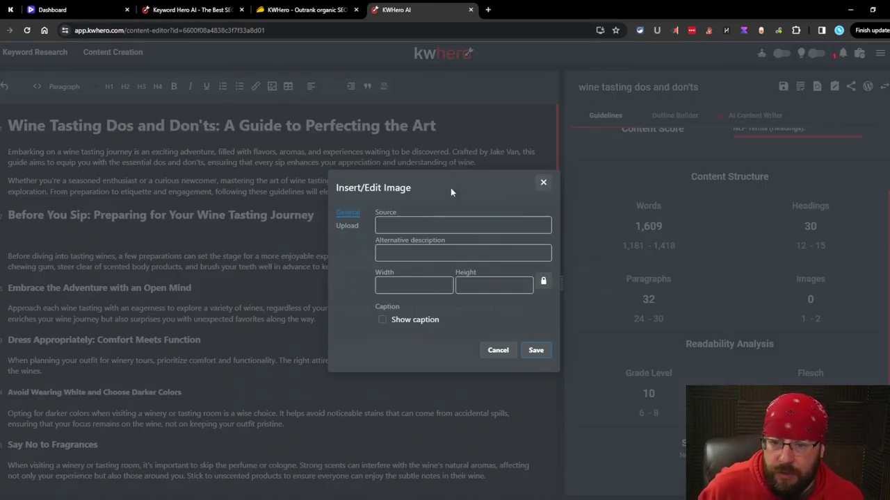
{"action": "left_click", "coordinate": [403, 255]}
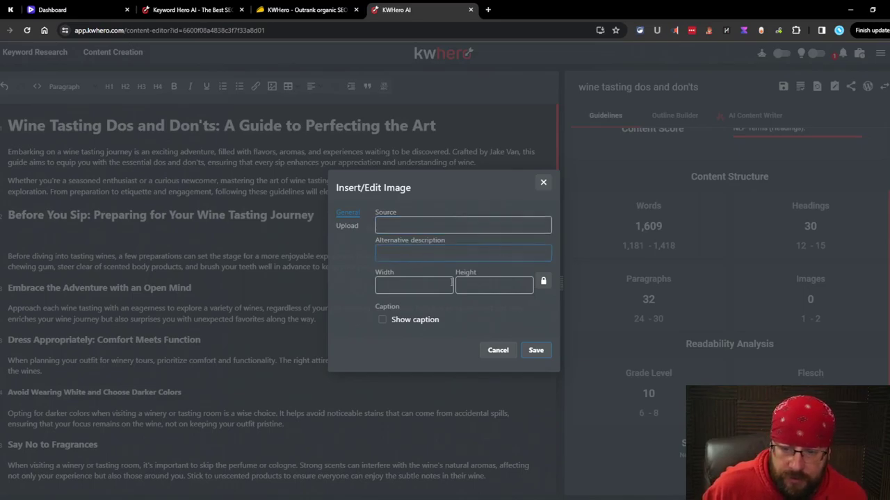
{"action": "left_click", "coordinate": [503, 291]}
{"action": "left_click", "coordinate": [347, 228]}
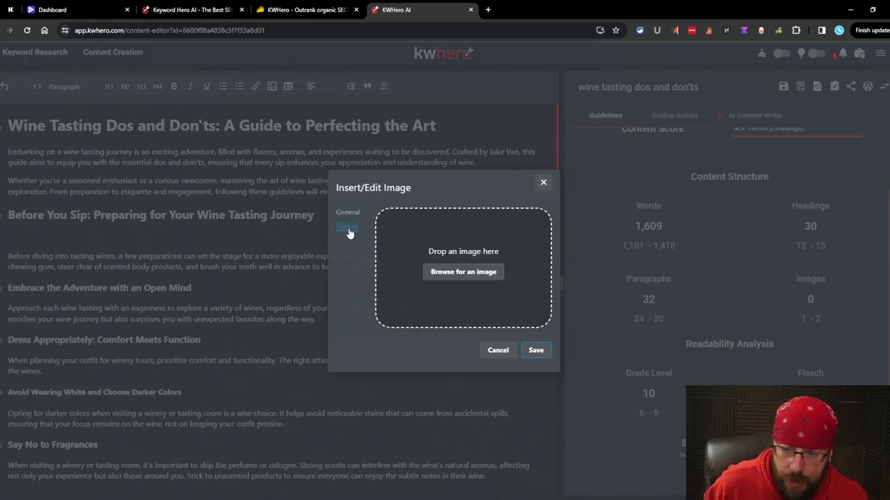
{"action": "left_click", "coordinate": [348, 212]}
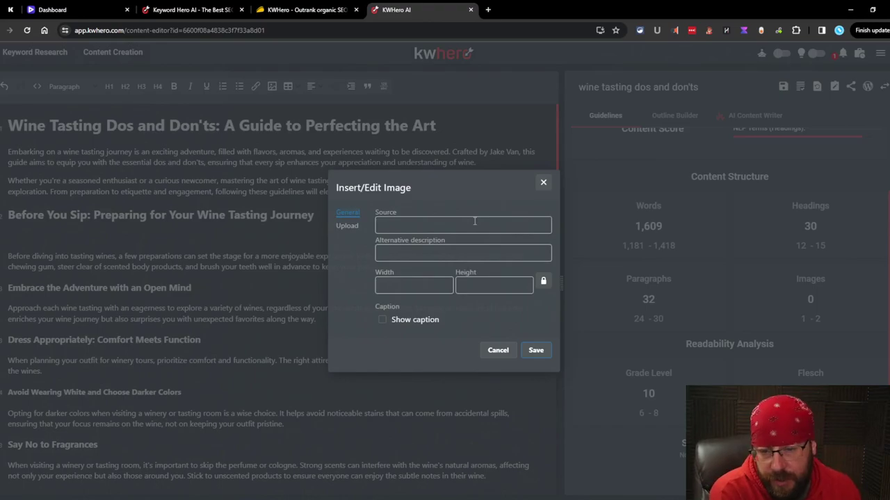
{"action": "left_click", "coordinate": [348, 227]}
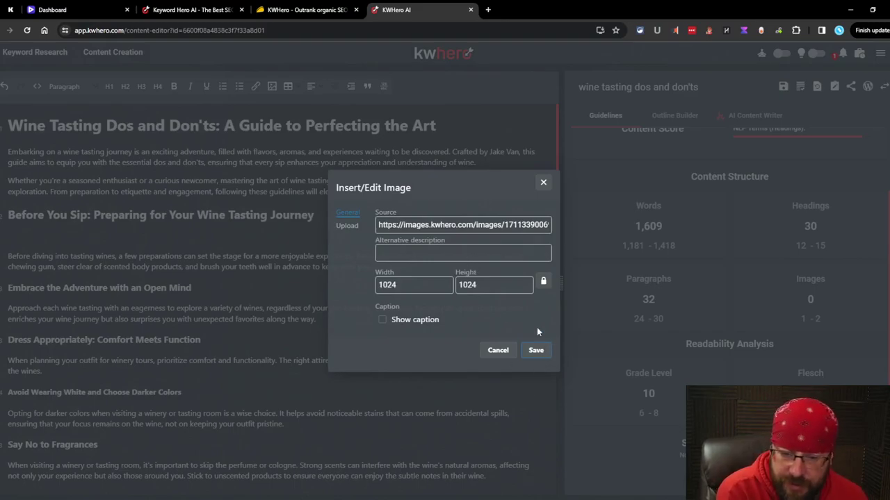
{"action": "left_click", "coordinate": [537, 351]}
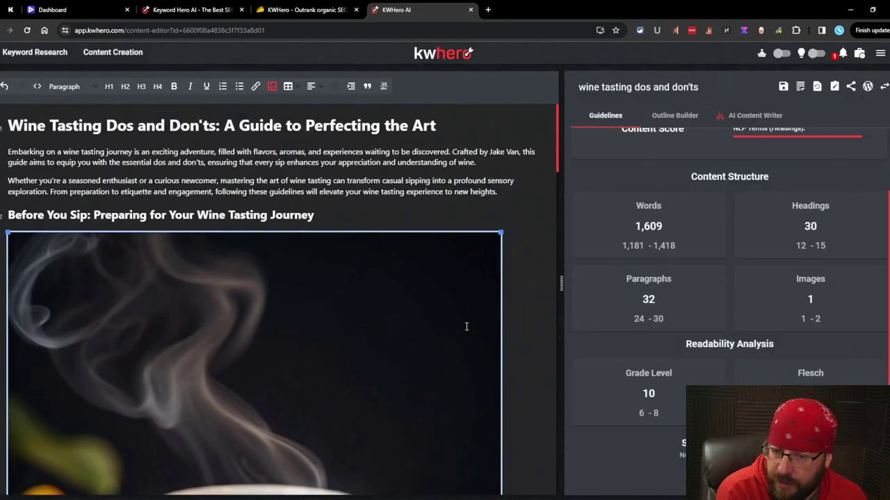
Step: Shrink the inserted teacup image to about three quarters of its displayed width and review the article's updated content score
{"action": "scroll", "coordinate": [465, 324], "scroll_direction": "down", "scroll_amount": 6}
{"action": "scroll", "coordinate": [462, 327], "scroll_direction": "up", "scroll_amount": 10}
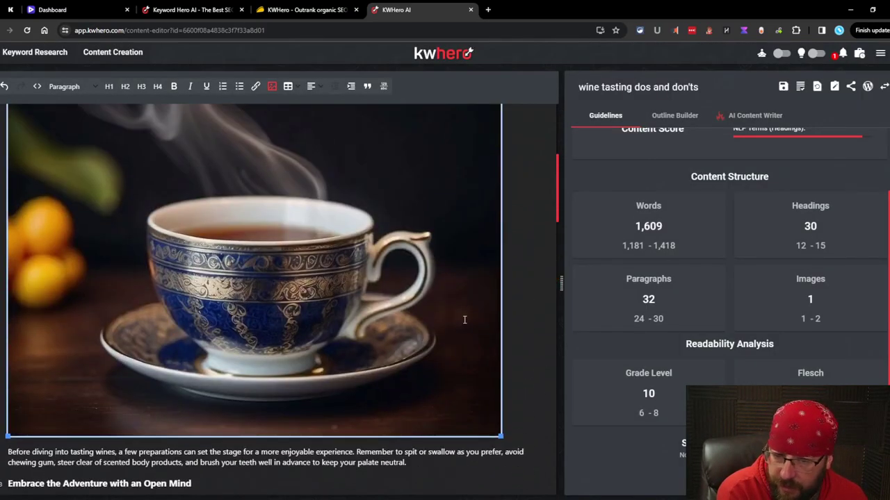
{"action": "left_click_drag", "start_coordinate": [500, 235], "coordinate": [376, 235]}
{"action": "scroll", "coordinate": [410, 317], "scroll_direction": "down", "scroll_amount": 1}
{"action": "scroll", "coordinate": [410, 317], "scroll_direction": "down", "scroll_amount": 2}
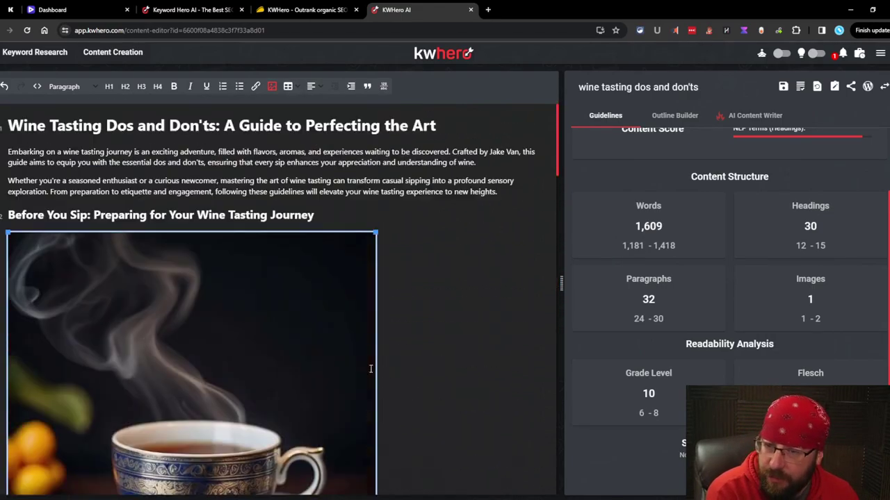
{"action": "scroll", "coordinate": [634, 250], "scroll_direction": "up", "scroll_amount": 2}
{"action": "left_click", "coordinate": [674, 201]}
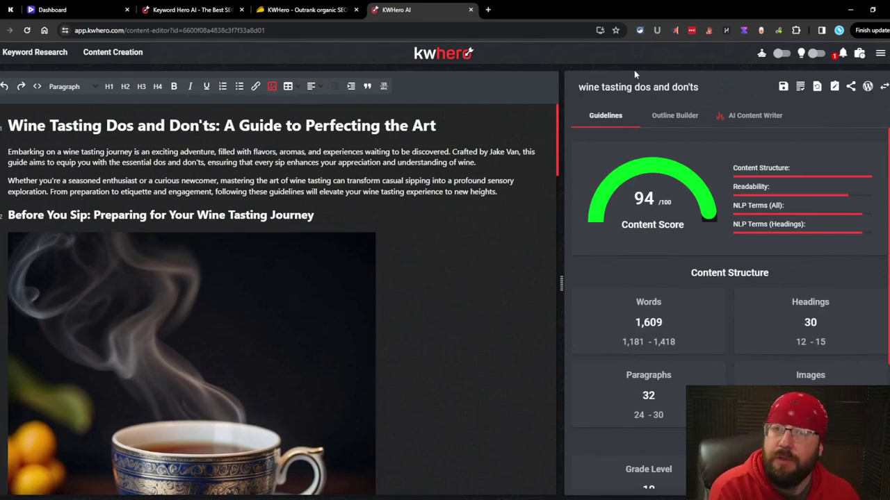
{"action": "scroll", "coordinate": [301, 214], "scroll_direction": "down", "scroll_amount": 3}
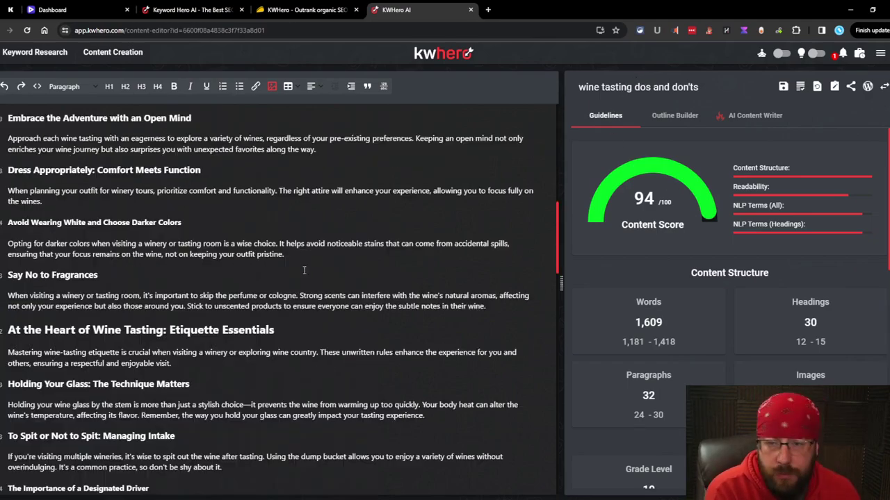
{"action": "scroll", "coordinate": [301, 214], "scroll_direction": "up", "scroll_amount": 2}
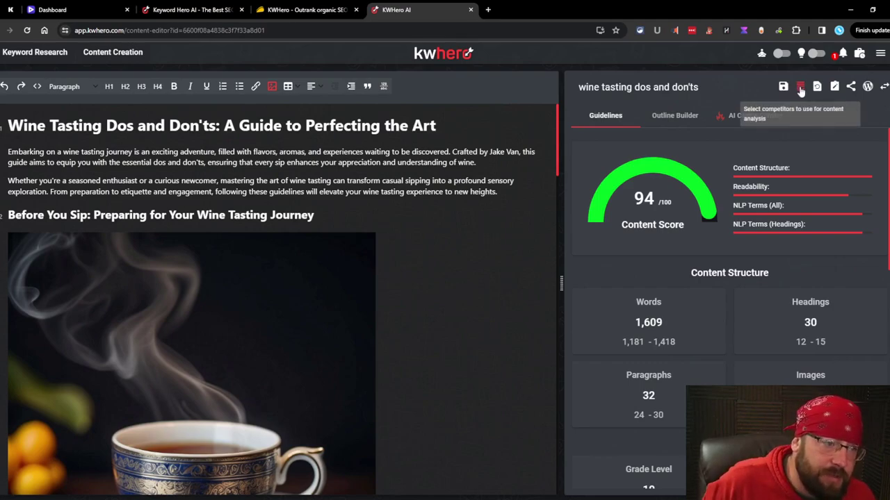
Step: View the article's team note, saving it empty, and look at the share link for the editor
{"action": "left_click", "coordinate": [834, 87]}
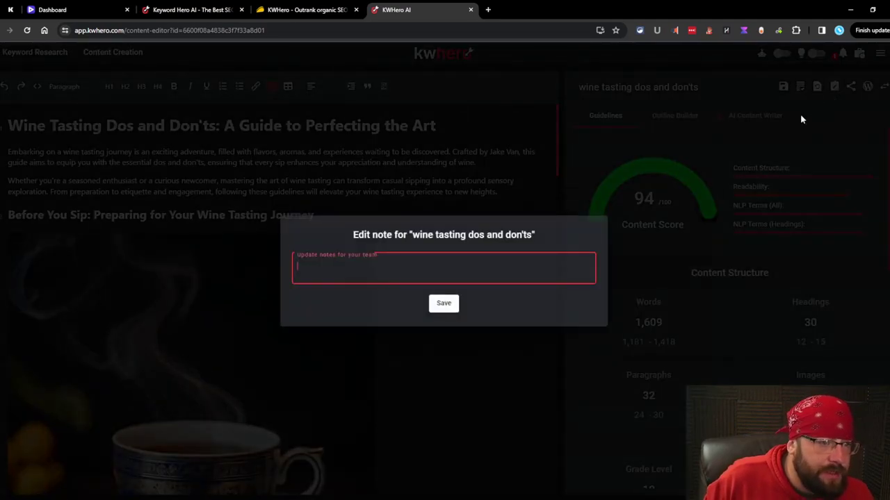
{"action": "left_click", "coordinate": [445, 306]}
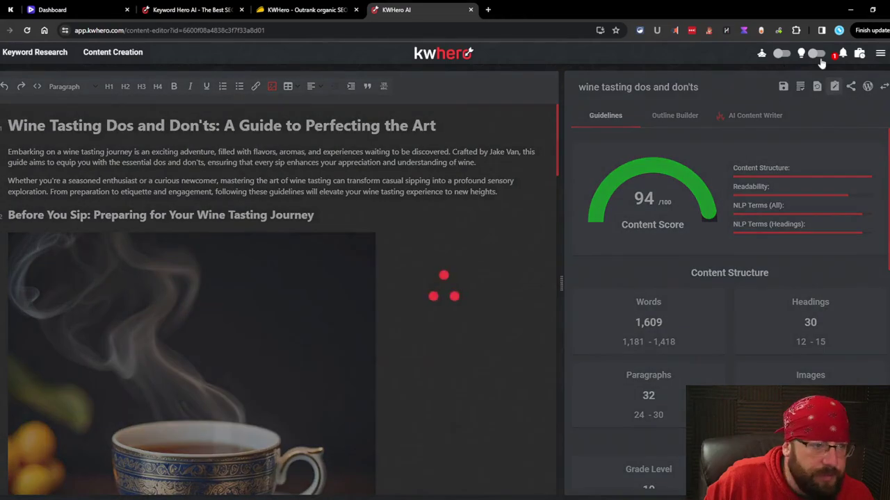
{"action": "left_click", "coordinate": [851, 86]}
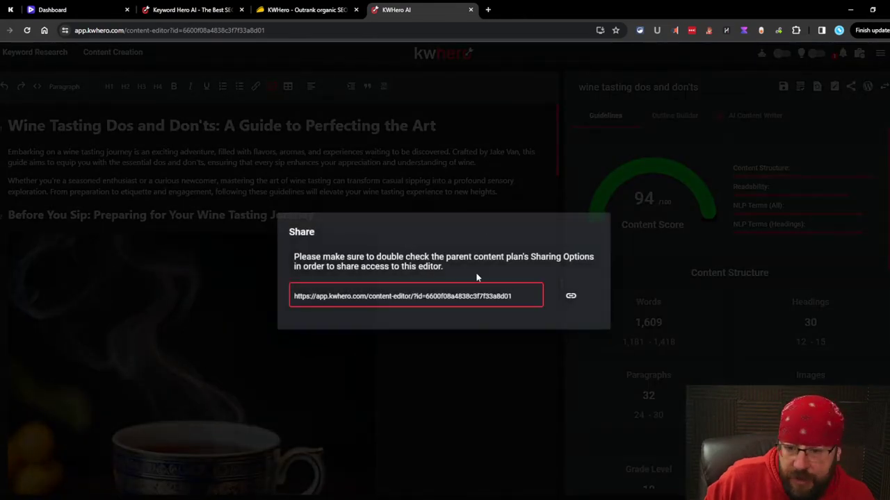
{"action": "left_click", "coordinate": [448, 157]}
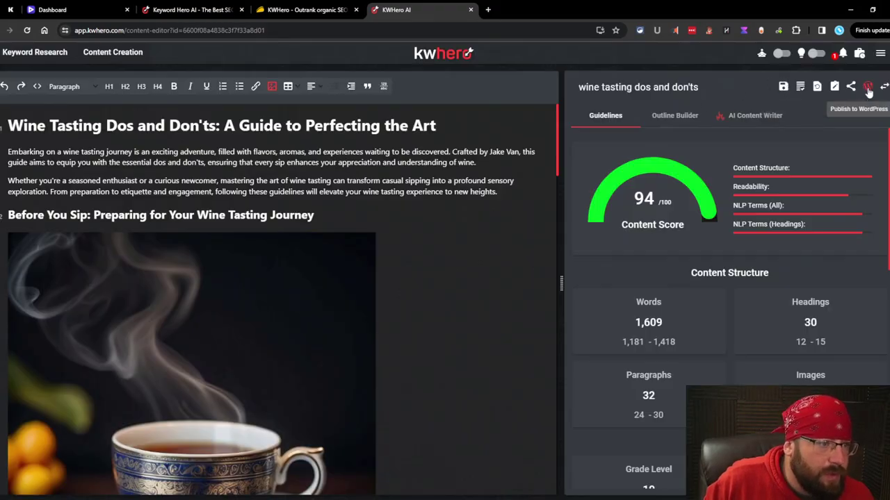
Step: Swap the sides of the text editor and the guidelines, and swap them back
{"action": "left_click", "coordinate": [886, 86]}
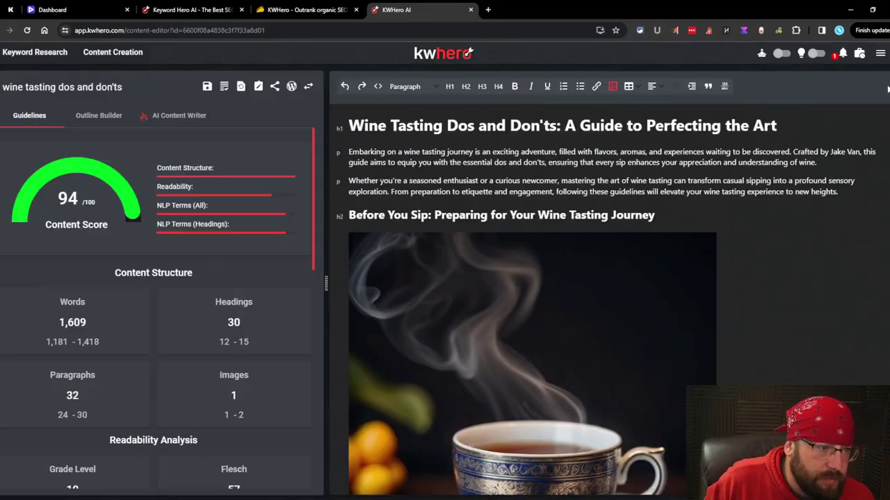
{"action": "left_click", "coordinate": [311, 87]}
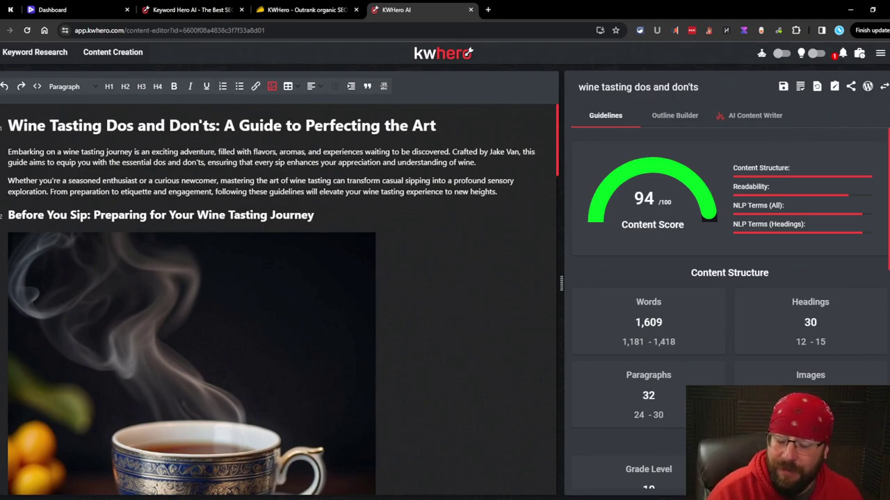
Step: Open the "hyde park wine tasting" content analysis from the Wine content plan and view its outline headings
{"action": "left_click", "coordinate": [92, 54]}
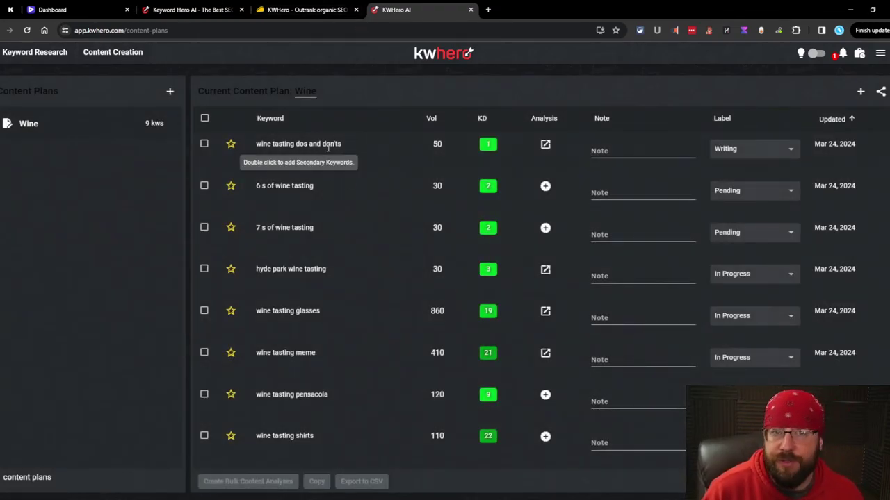
{"action": "left_click", "coordinate": [544, 269]}
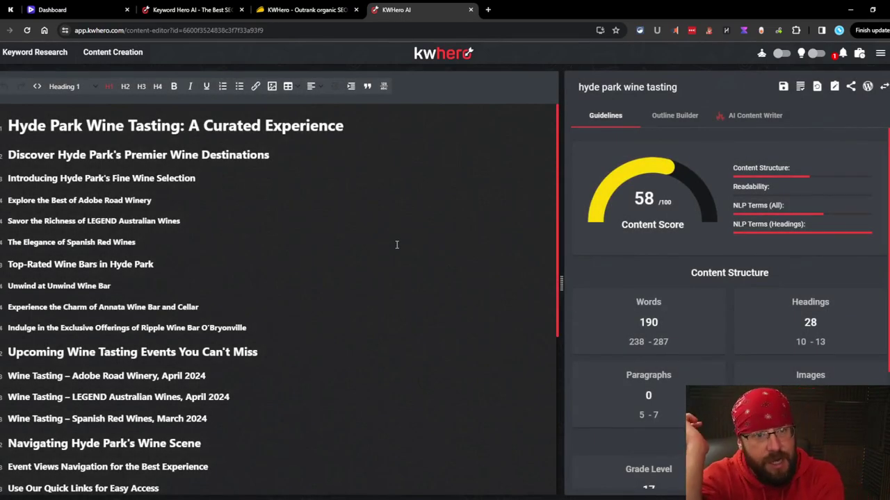
{"action": "scroll", "coordinate": [397, 244], "scroll_direction": "down", "scroll_amount": 2}
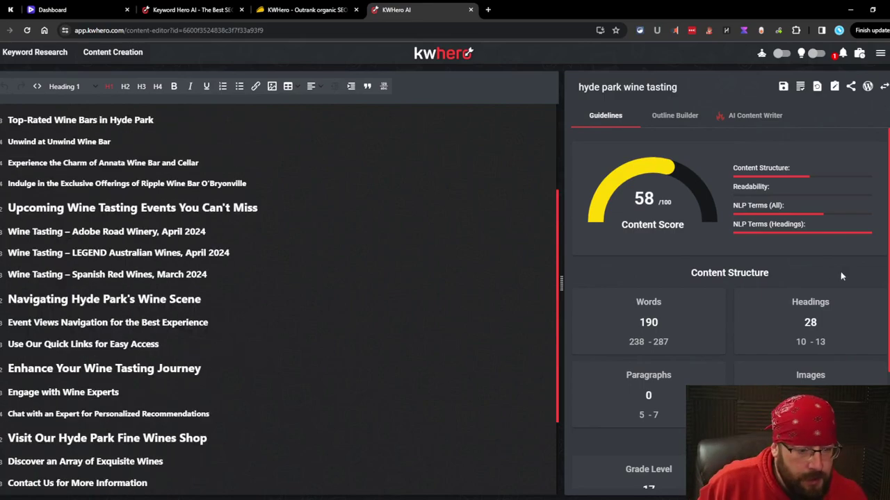
Step: Examine the saved outline's headings and word counts, and compare the total with the AI Content Writer's word count
{"action": "left_click", "coordinate": [687, 119]}
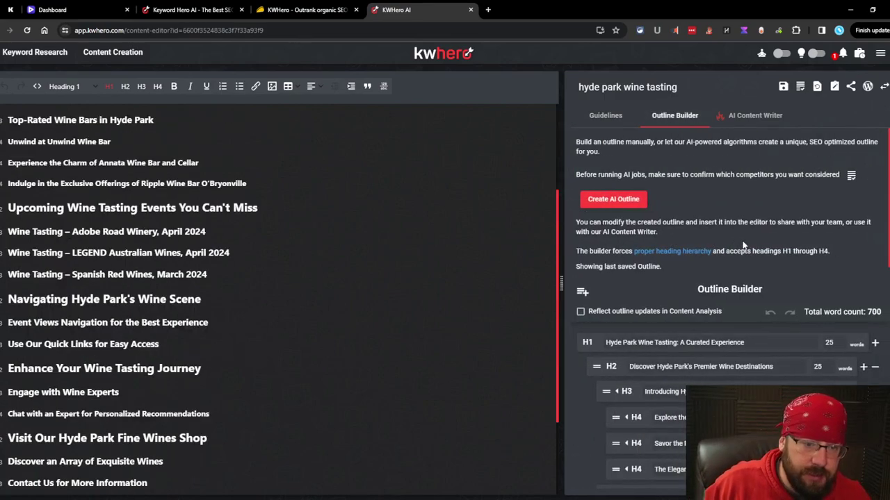
{"action": "left_click", "coordinate": [606, 117]}
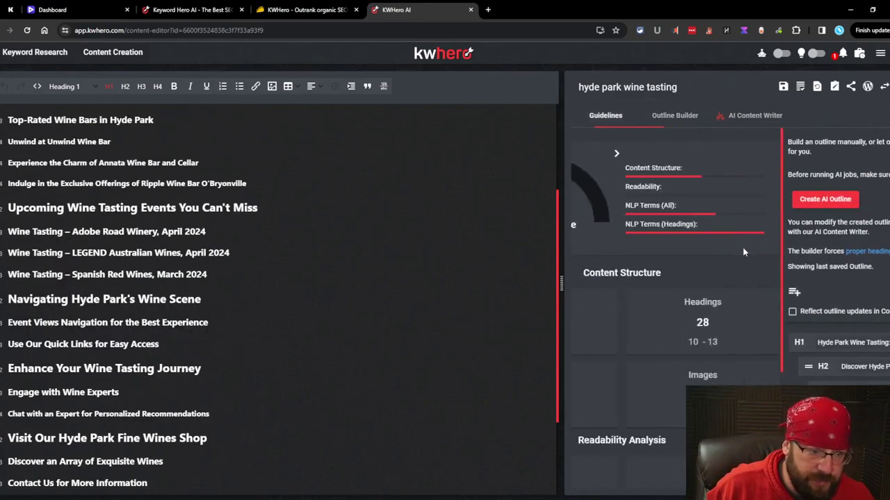
{"action": "left_click", "coordinate": [675, 115]}
{"action": "scroll", "coordinate": [707, 182], "scroll_direction": "down", "scroll_amount": 4}
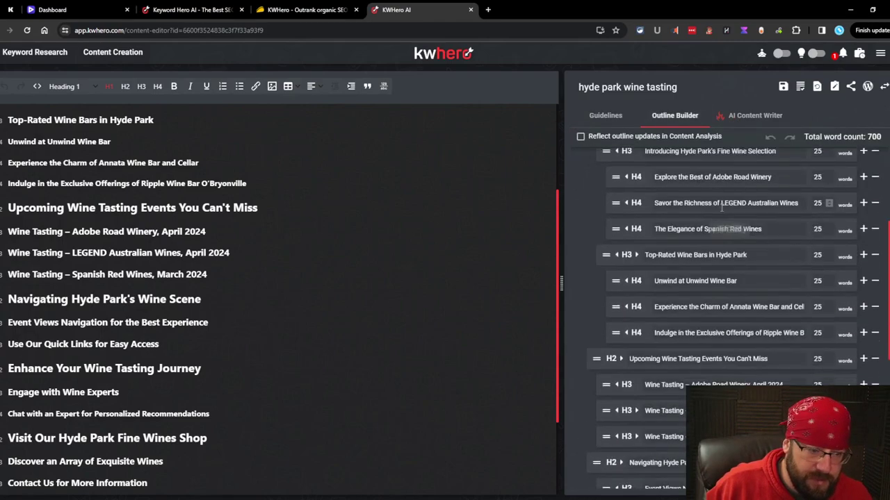
{"action": "scroll", "coordinate": [708, 182], "scroll_direction": "up", "scroll_amount": 2}
{"action": "left_click", "coordinate": [755, 115]}
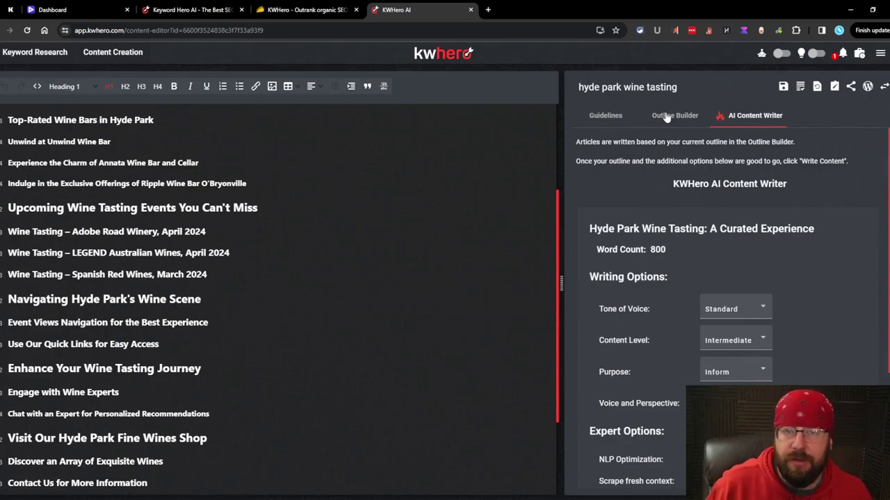
{"action": "left_click", "coordinate": [668, 117]}
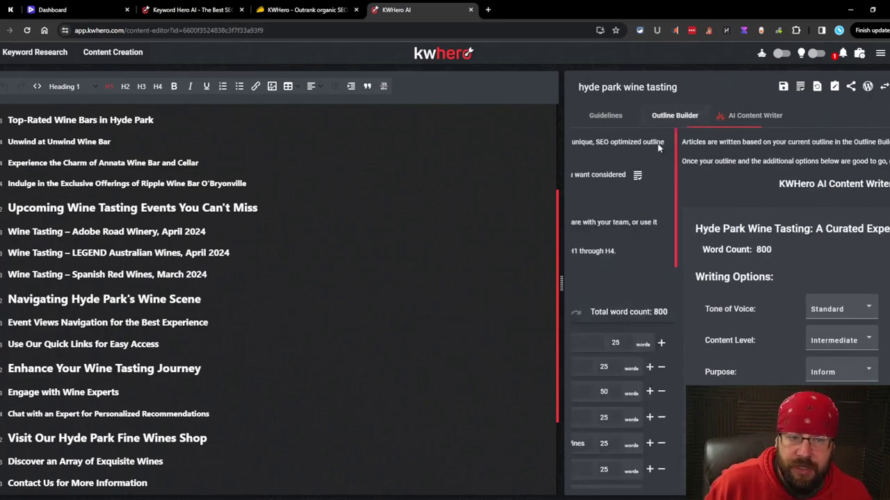
Step: Look over the AI Content Writer's options, try Sell as the purpose, and set the purpose to Entertain
{"action": "left_click", "coordinate": [756, 116]}
{"action": "scroll", "coordinate": [723, 270], "scroll_direction": "down", "scroll_amount": 3}
{"action": "scroll", "coordinate": [749, 332], "scroll_direction": "up", "scroll_amount": 3}
{"action": "left_click", "coordinate": [737, 372]}
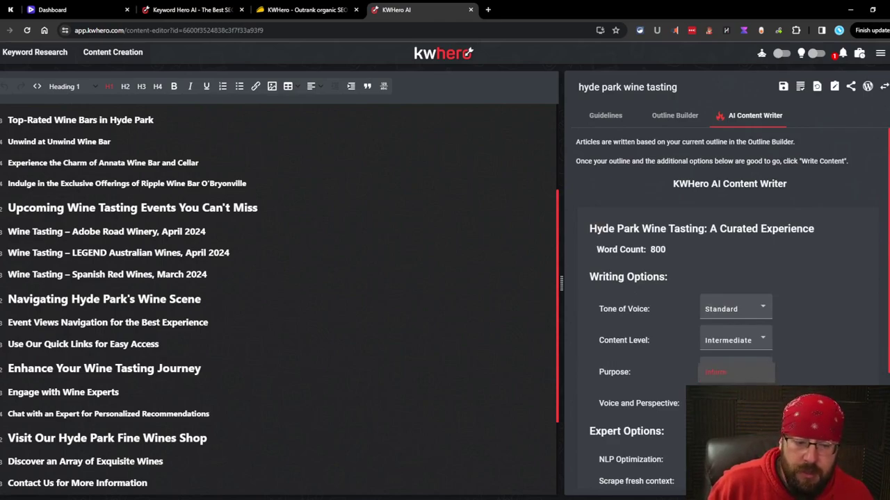
{"action": "left_click", "coordinate": [723, 386]}
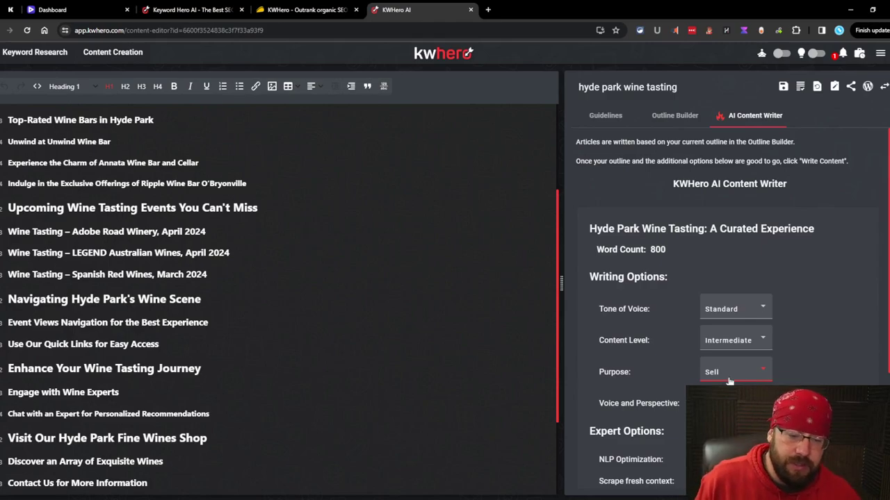
{"action": "left_click", "coordinate": [726, 378]}
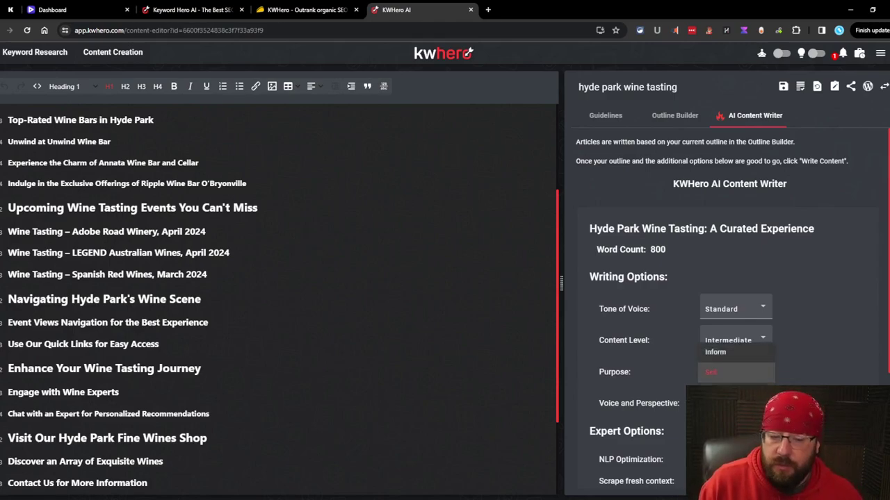
{"action": "left_click", "coordinate": [730, 392]}
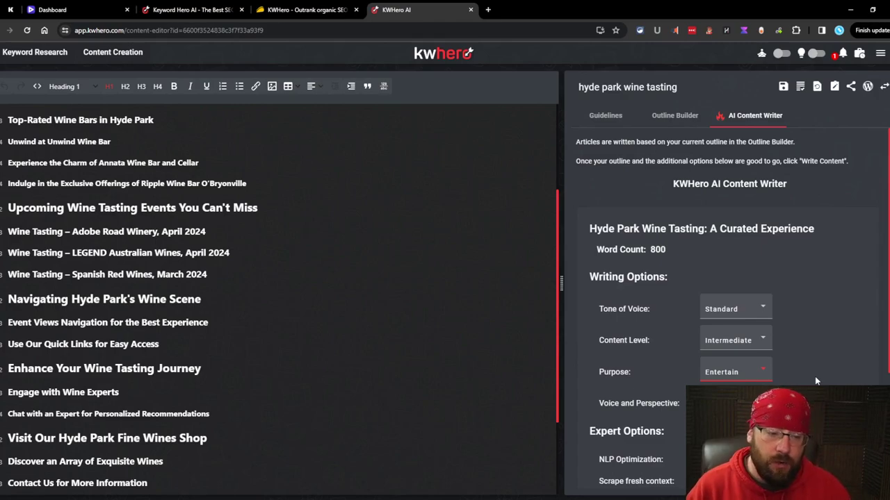
Step: Set the AI Content Writer's purpose to Inform for the "hyde park wine tasting" article
{"action": "left_click", "coordinate": [755, 373]}
{"action": "left_click", "coordinate": [838, 337]}
{"action": "scroll", "coordinate": [823, 326], "scroll_direction": "down", "scroll_amount": 3}
{"action": "scroll", "coordinate": [809, 322], "scroll_direction": "up", "scroll_amount": 3}
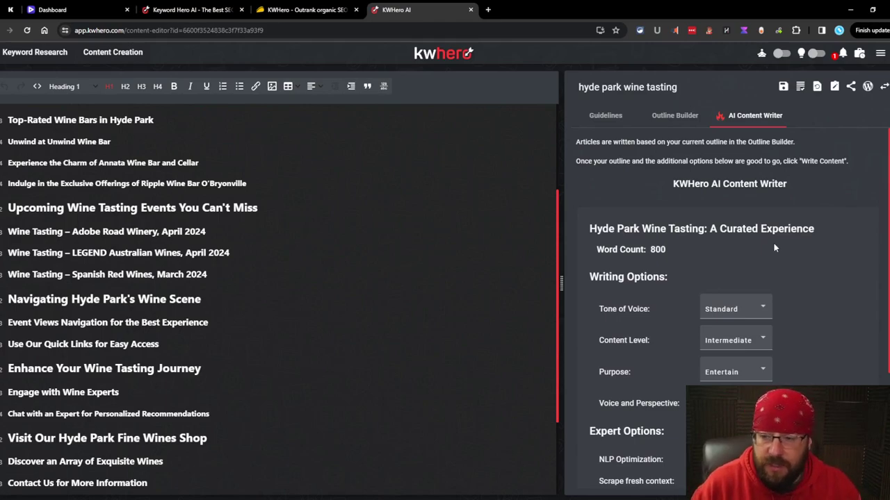
{"action": "left_click", "coordinate": [737, 379]}
{"action": "left_click", "coordinate": [716, 332]}
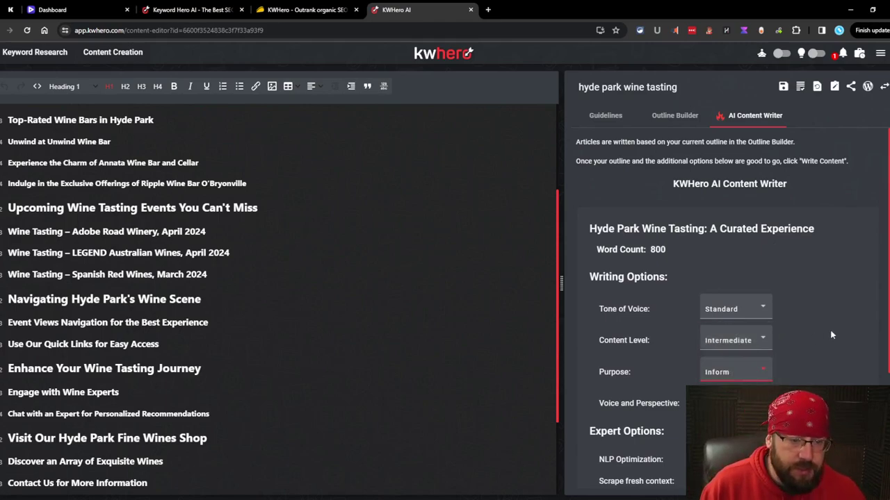
Step: Set the tone of voice to Friendly and the content level to Beginner, and start writing the article
{"action": "left_click", "coordinate": [744, 309]}
{"action": "left_click", "coordinate": [719, 330]}
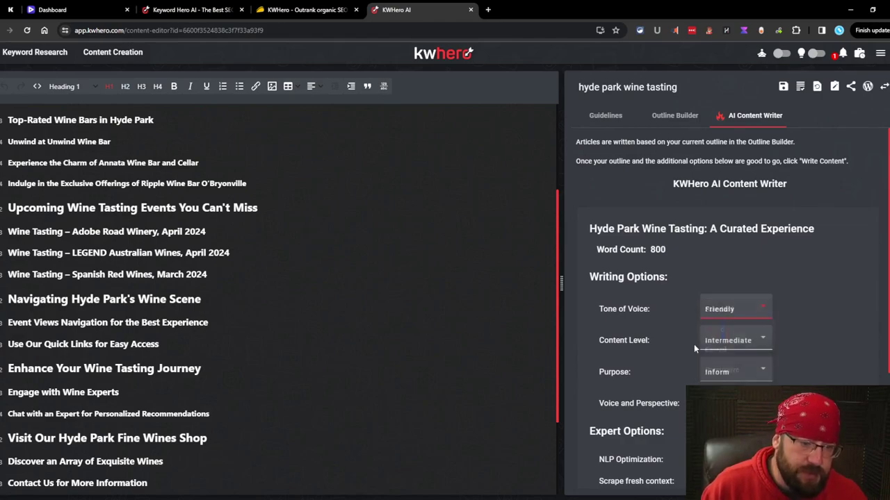
{"action": "left_click", "coordinate": [742, 339]}
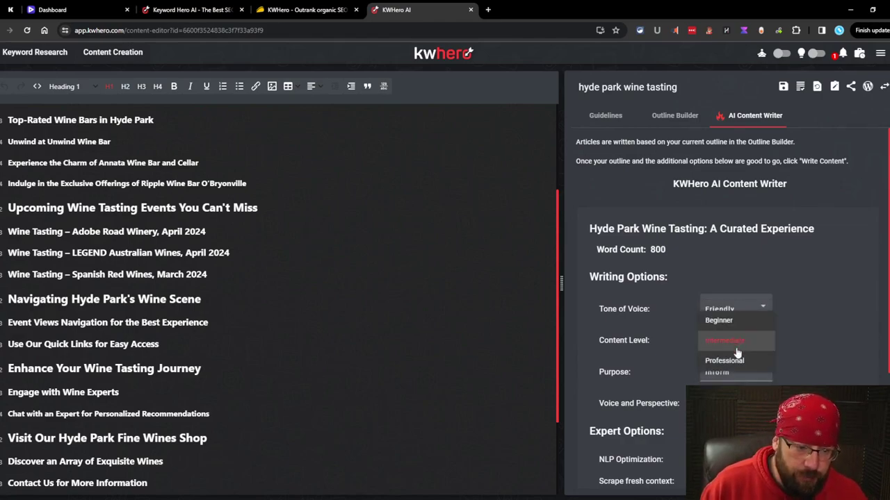
{"action": "left_click", "coordinate": [732, 321]}
{"action": "scroll", "coordinate": [829, 310], "scroll_direction": "down", "scroll_amount": 3}
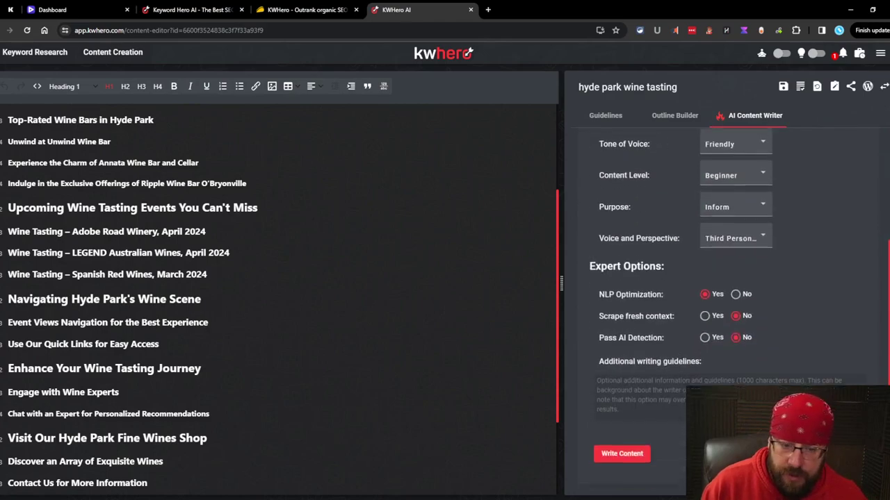
{"action": "left_click", "coordinate": [622, 448]}
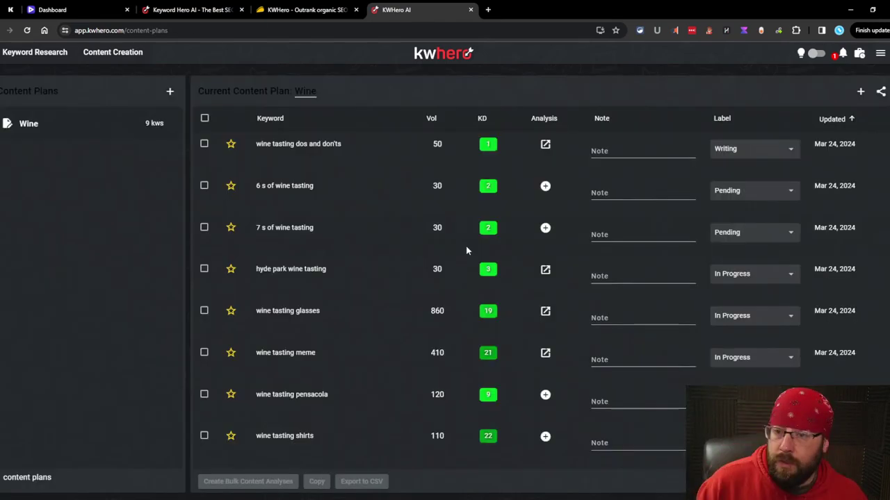
Step: Open the "wine tasting glasses" analysis from the Wine content plan, check its outline, and bring up its AI Content Writer options
{"action": "scroll", "coordinate": [466, 252], "scroll_direction": "down", "scroll_amount": 1}
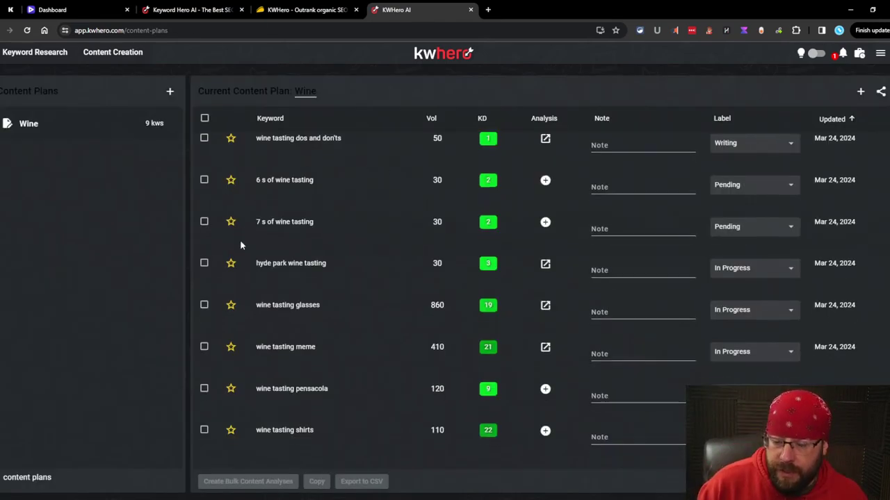
{"action": "left_click", "coordinate": [545, 259]}
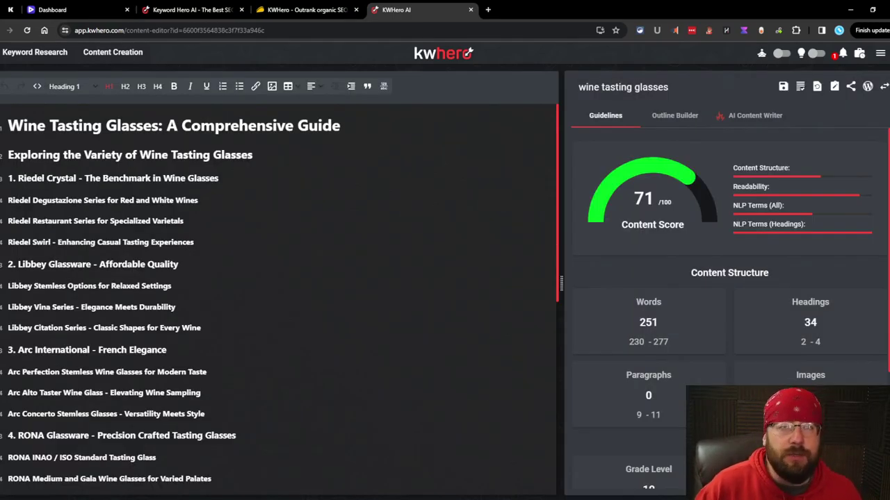
{"action": "left_click", "coordinate": [685, 117]}
{"action": "left_click", "coordinate": [754, 115]}
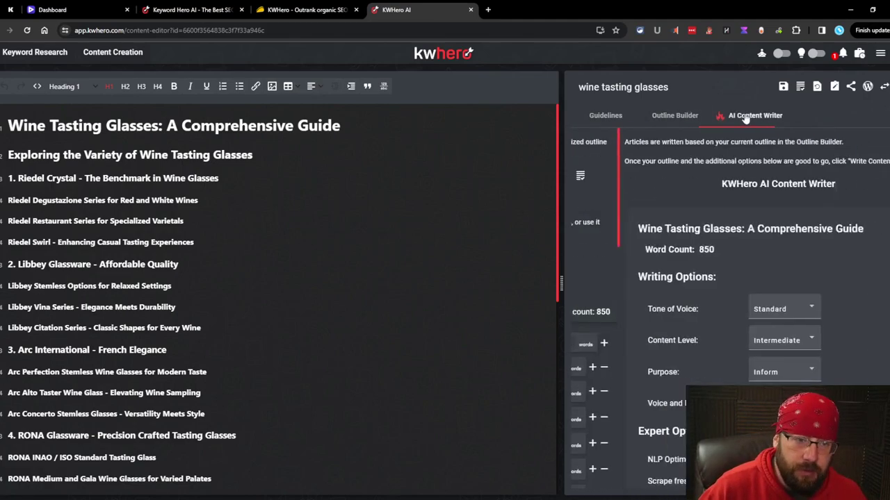
{"action": "left_click", "coordinate": [650, 117]}
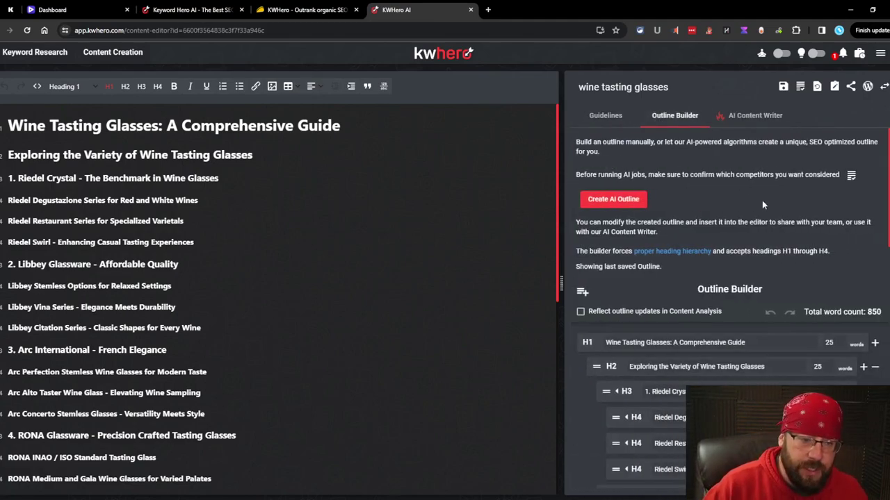
{"action": "left_click", "coordinate": [755, 115]}
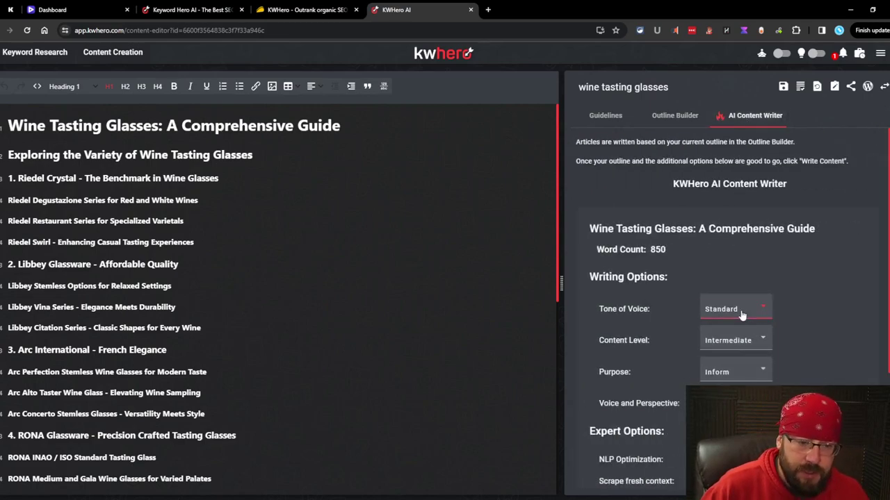
Step: Set the tone of voice to Friendly, try Beginner as the content level, and settle on Intermediate
{"action": "left_click", "coordinate": [741, 313]}
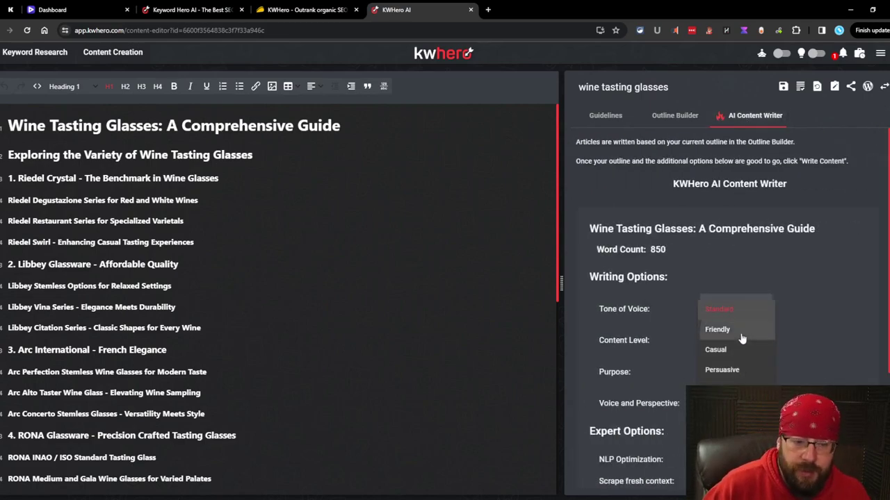
{"action": "left_click", "coordinate": [736, 329]}
{"action": "left_click", "coordinate": [756, 343]}
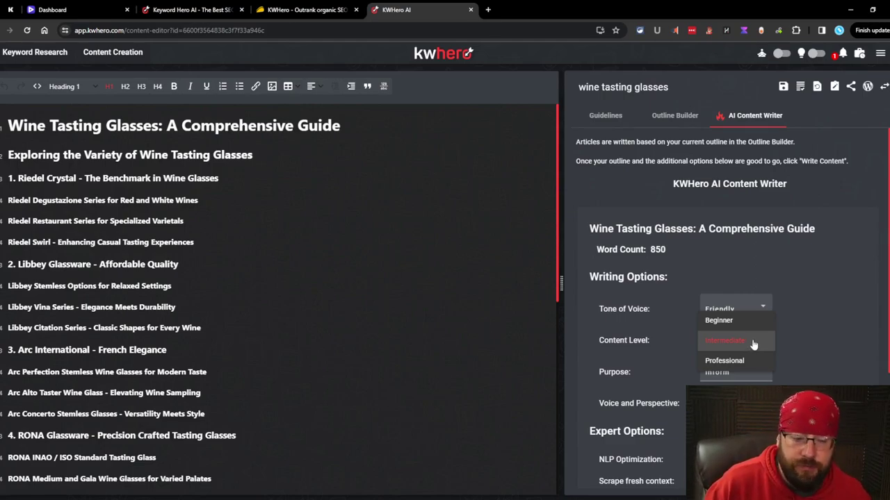
{"action": "left_click", "coordinate": [771, 356]}
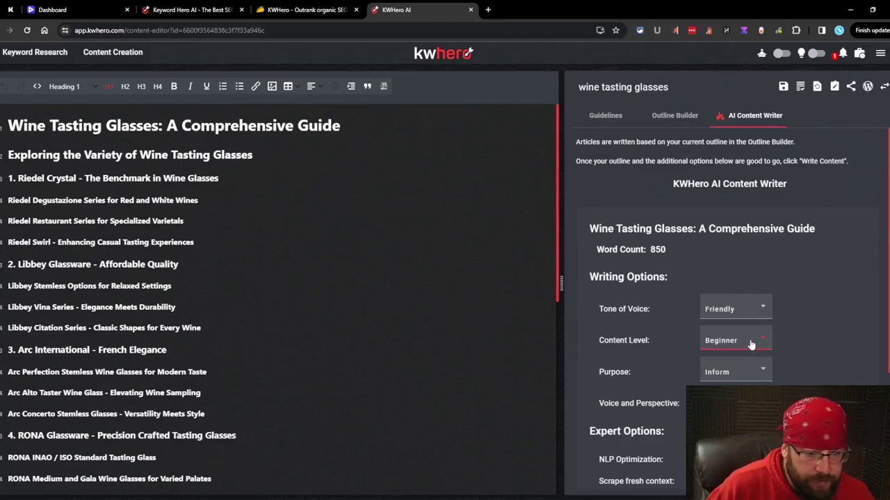
{"action": "left_click", "coordinate": [751, 344]}
{"action": "left_click", "coordinate": [737, 354]}
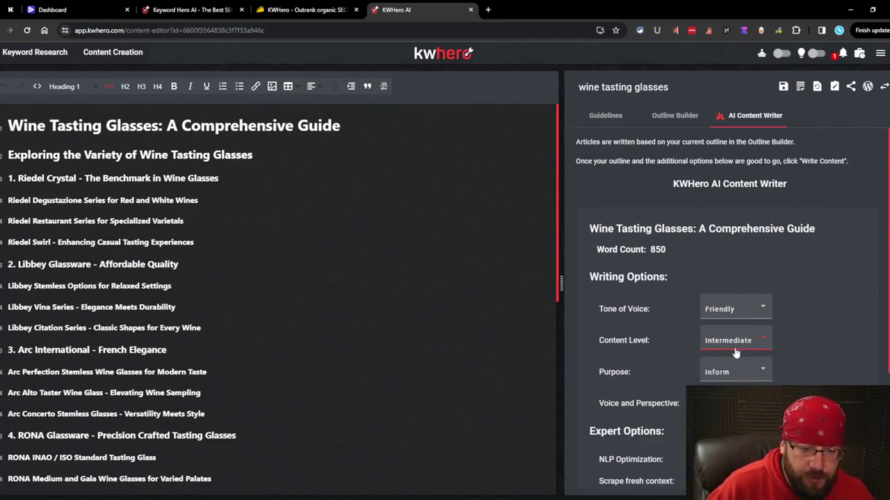
{"action": "left_click", "coordinate": [736, 352]}
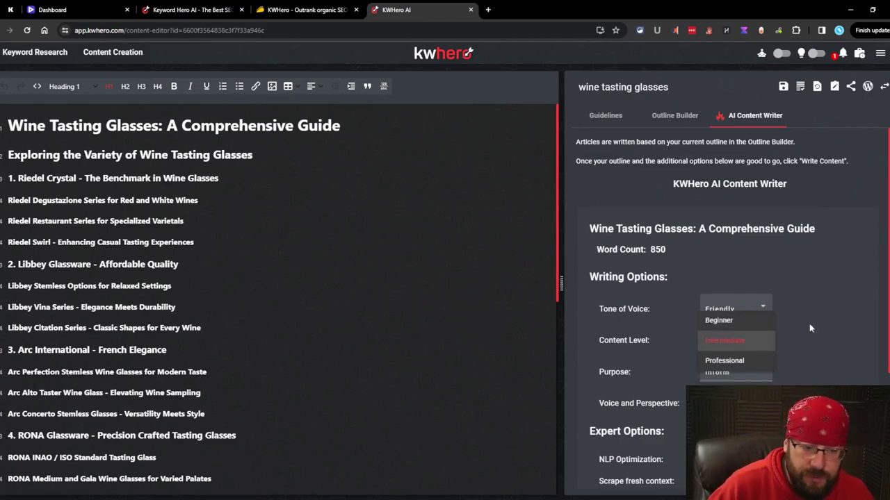
{"action": "left_click", "coordinate": [809, 323]}
Step: Set the purpose to Sell and the perspective to second person, and start writing the "wine tasting glasses" article
{"action": "left_click", "coordinate": [750, 369]}
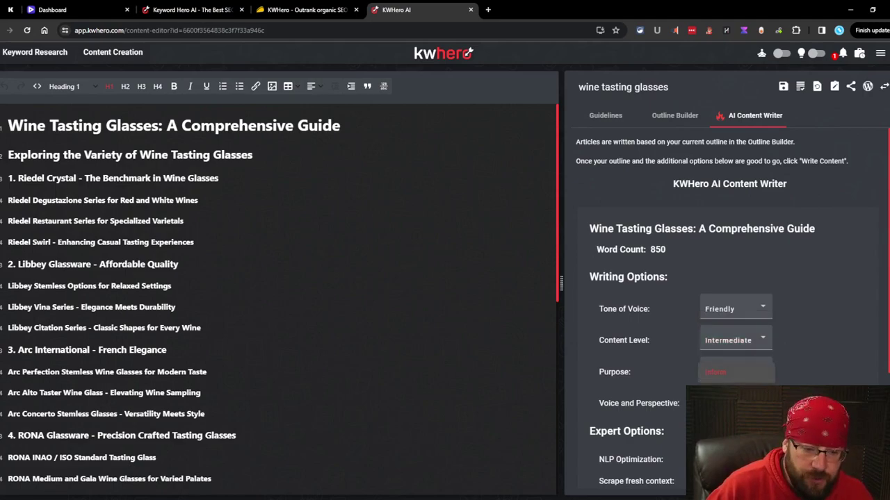
{"action": "left_click", "coordinate": [758, 394]}
{"action": "left_click", "coordinate": [735, 403]}
{"action": "left_click", "coordinate": [730, 378]}
{"action": "scroll", "coordinate": [738, 284], "scroll_direction": "down", "scroll_amount": 2}
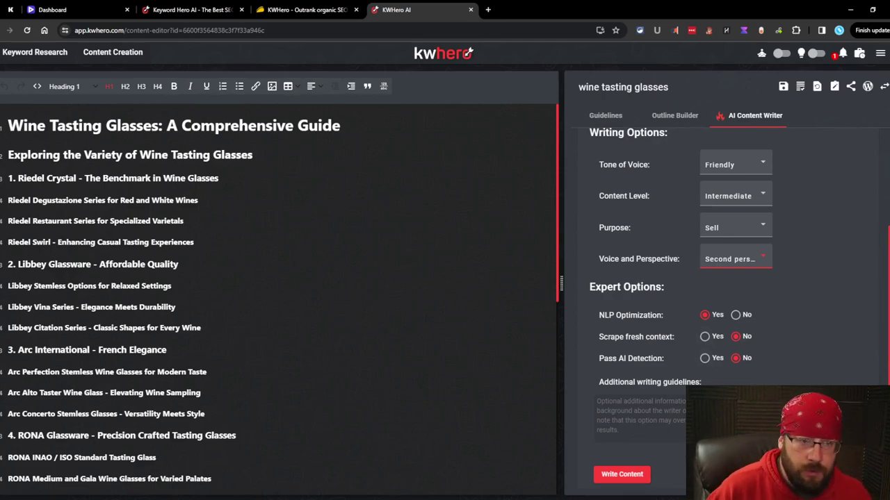
{"action": "scroll", "coordinate": [727, 313], "scroll_direction": "up", "scroll_amount": 2}
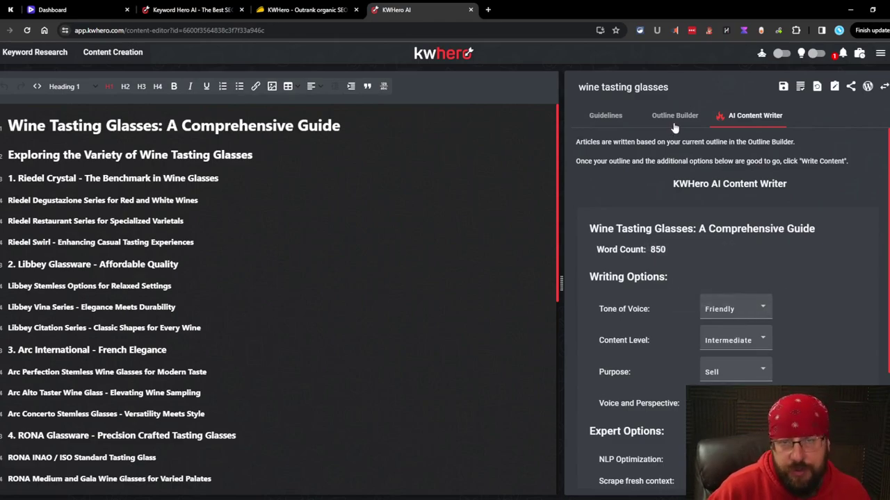
{"action": "scroll", "coordinate": [590, 390], "scroll_direction": "down", "scroll_amount": 2}
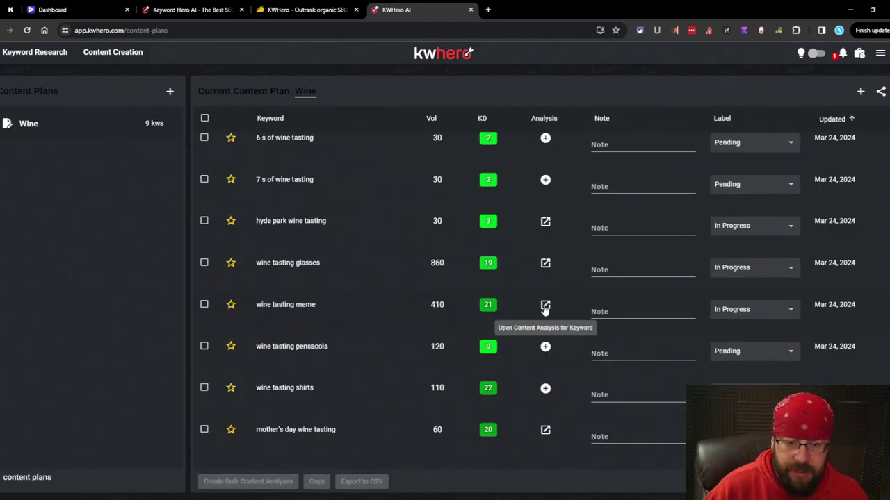
Step: Open the "wine tasting meme" analysis from the content plan and bring up its AI Content Writer options
{"action": "left_click", "coordinate": [545, 307]}
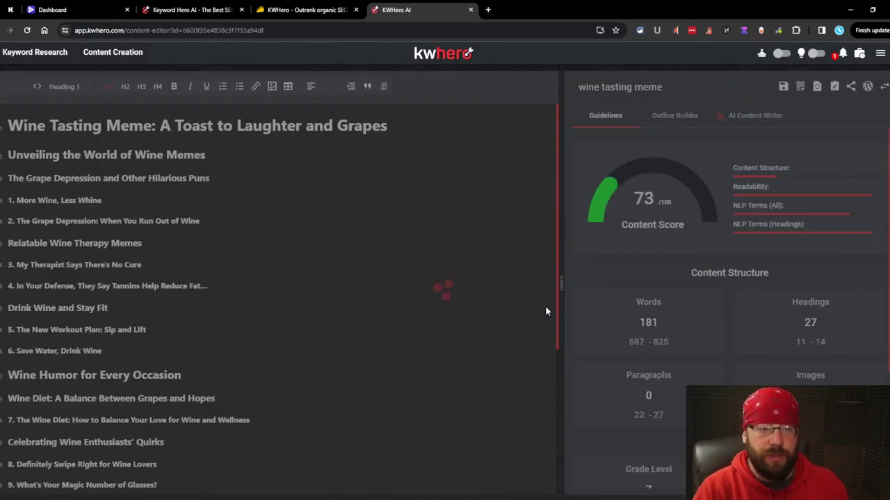
{"action": "left_click", "coordinate": [675, 116]}
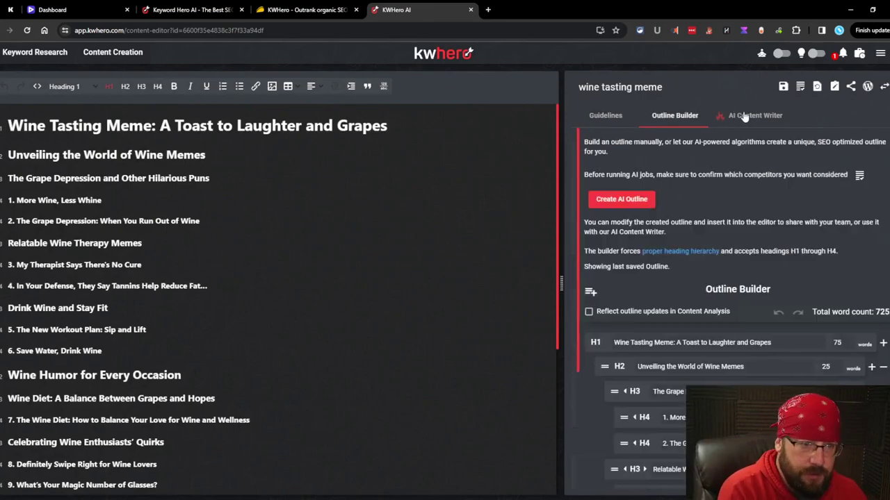
{"action": "left_click", "coordinate": [744, 115]}
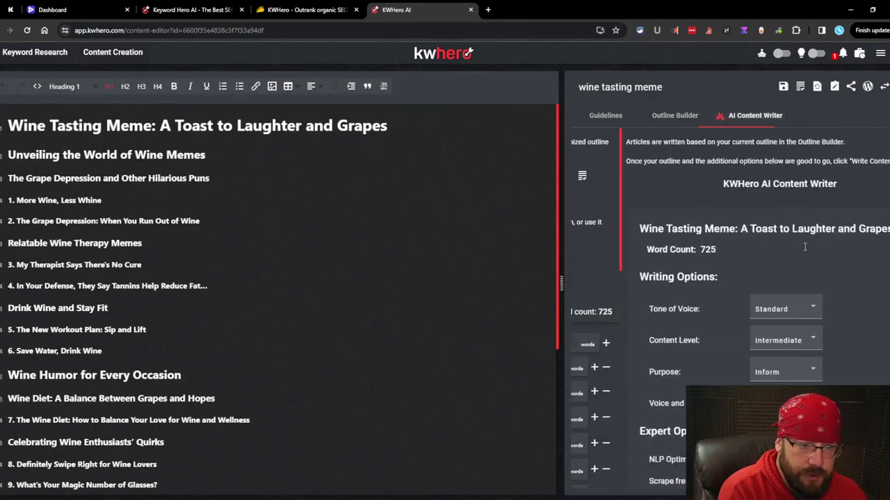
Step: Set the tone to Casual, the content level to Beginner, the purpose to Entertain and the perspective to second person
{"action": "left_click", "coordinate": [749, 310]}
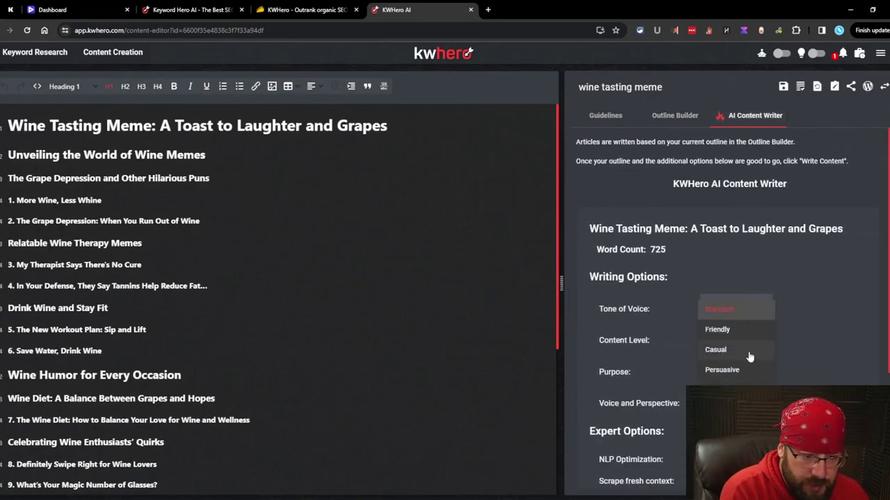
{"action": "left_click", "coordinate": [749, 357]}
{"action": "left_click", "coordinate": [754, 339]}
{"action": "left_click", "coordinate": [753, 376]}
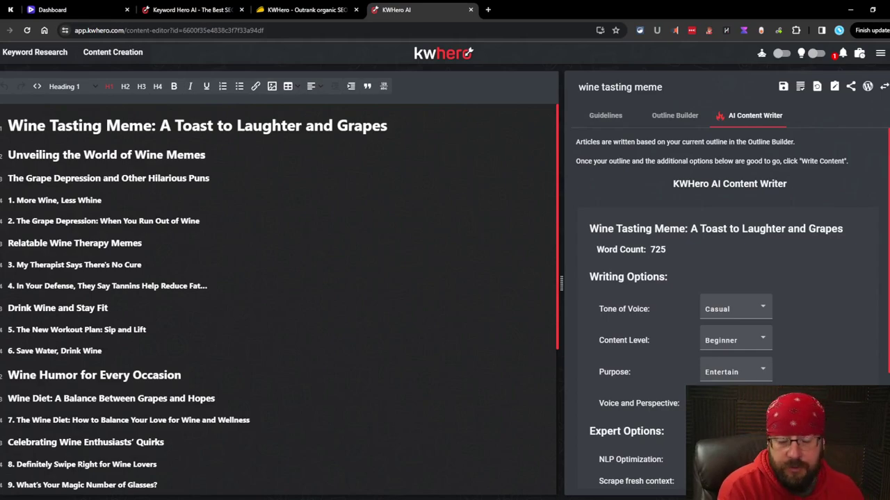
{"action": "left_click", "coordinate": [735, 404]}
{"action": "left_click", "coordinate": [755, 383]}
Step: Enable Pass AI Detection and Scrape fresh context, and start writing the "wine tasting meme" article
{"action": "scroll", "coordinate": [707, 337], "scroll_direction": "down", "scroll_amount": 2}
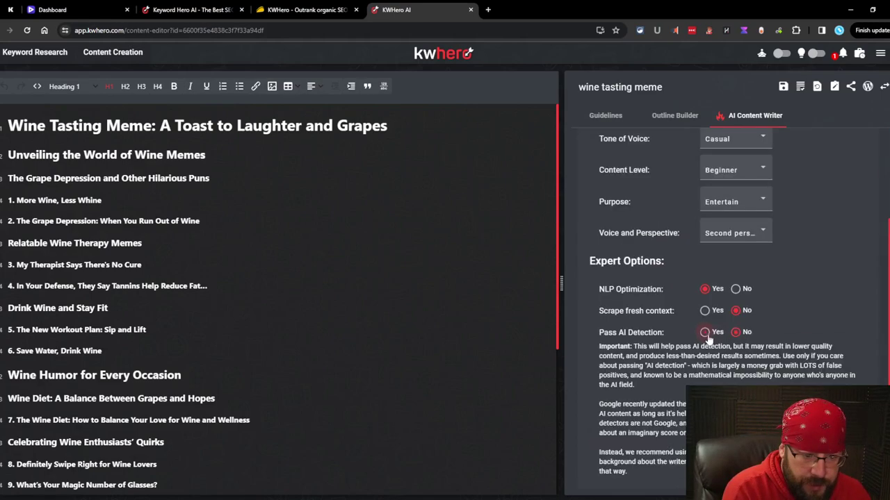
{"action": "scroll", "coordinate": [770, 259], "scroll_direction": "down", "scroll_amount": 2}
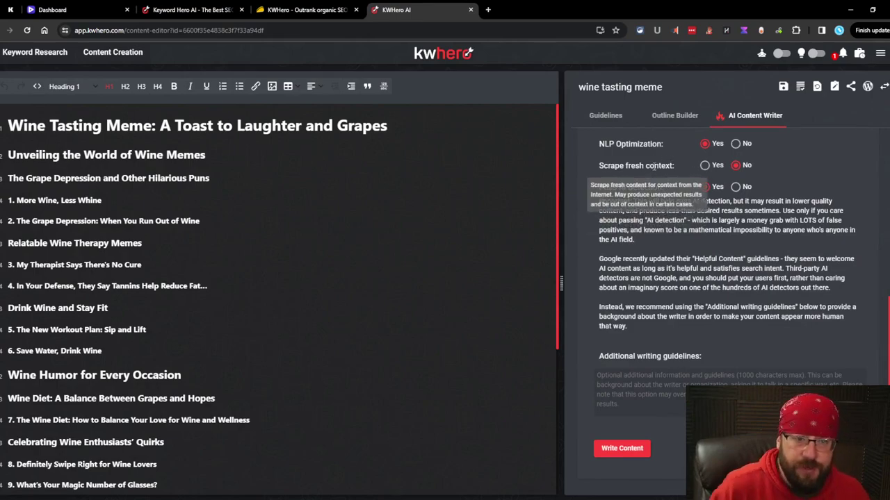
{"action": "left_click", "coordinate": [706, 166]}
{"action": "left_click", "coordinate": [626, 448]}
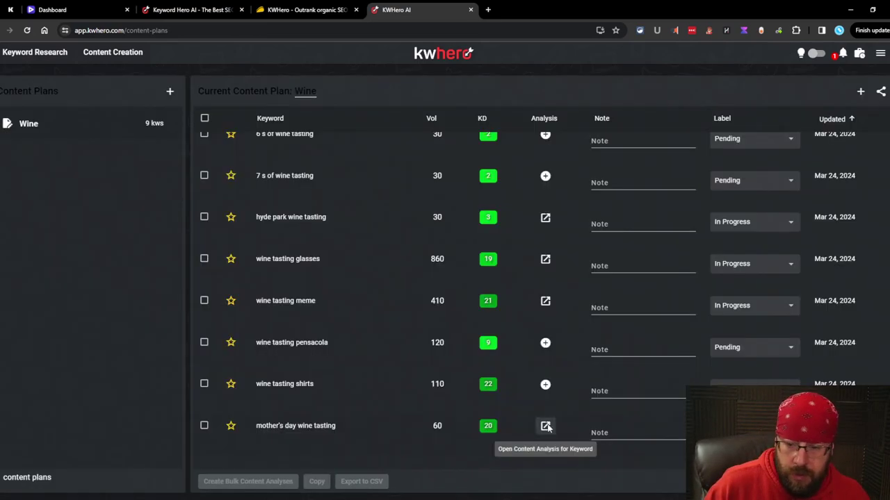
Step: In the "mother's day wine tasting" analysis's AI Content Writer, set the content level to Professional, try a Friendly tone, and settle on Formal
{"action": "left_click", "coordinate": [544, 425]}
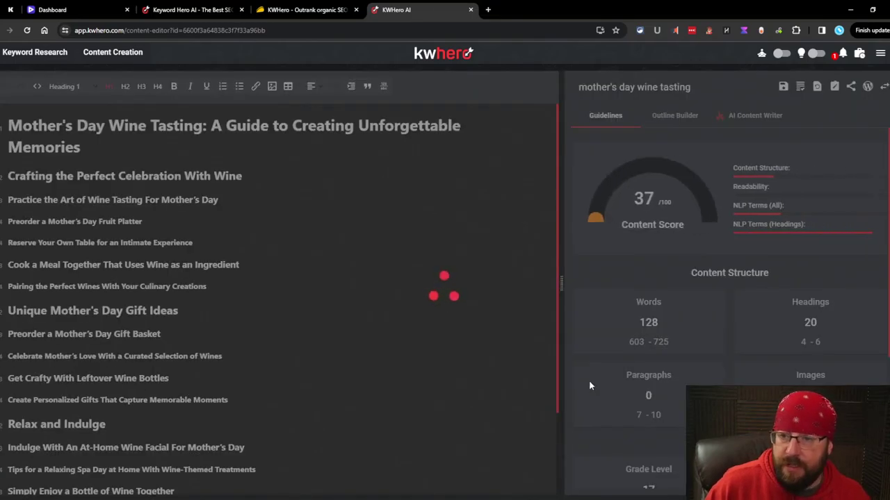
{"action": "left_click", "coordinate": [755, 115]}
{"action": "left_click", "coordinate": [735, 320]}
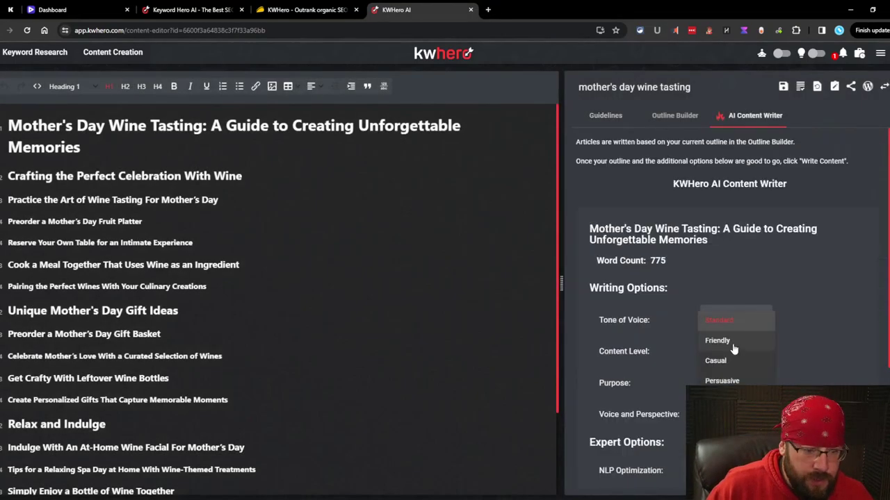
{"action": "left_click", "coordinate": [731, 340]}
{"action": "left_click", "coordinate": [736, 351]}
{"action": "left_click", "coordinate": [763, 372]}
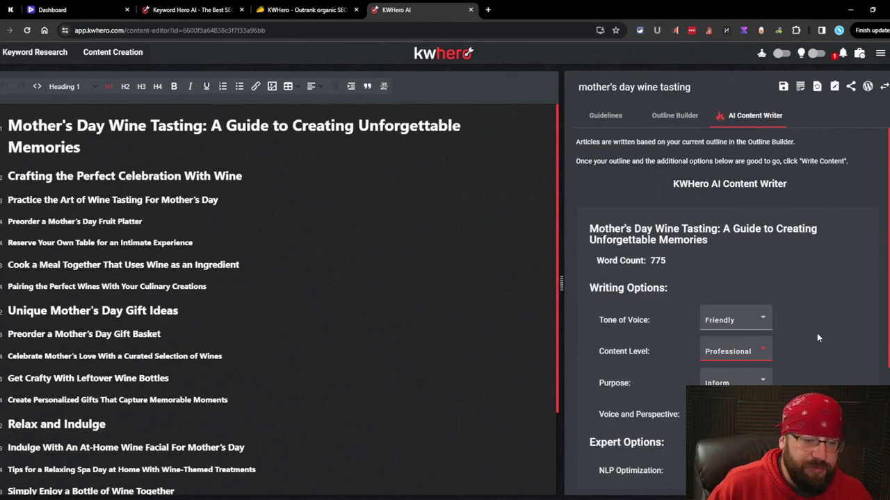
{"action": "left_click", "coordinate": [749, 319]}
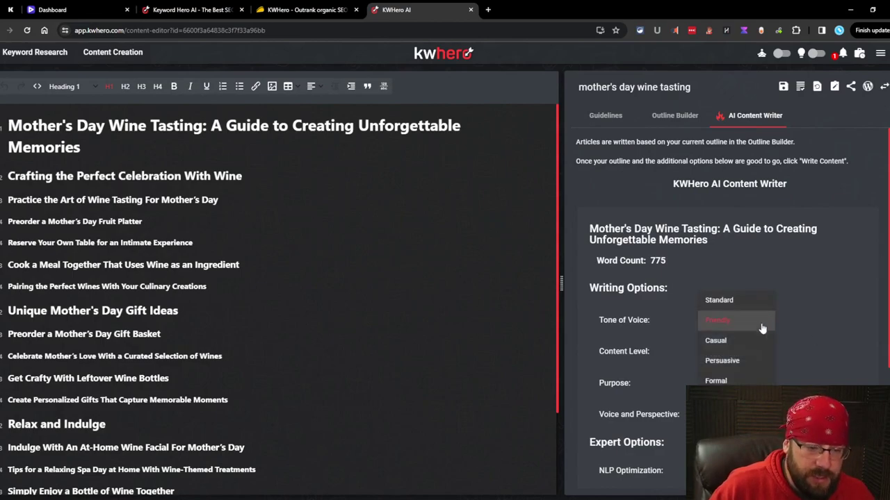
{"action": "left_click", "coordinate": [759, 365]}
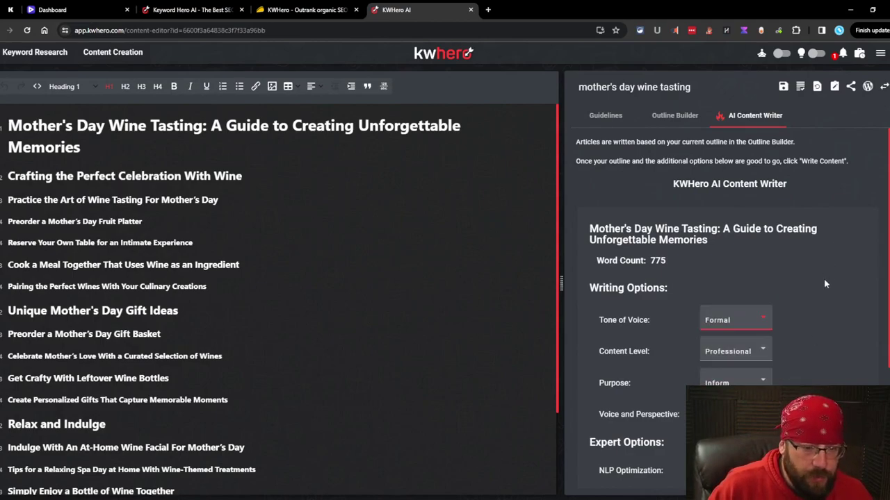
Step: Set the purpose of the "mother's day wine tasting" article to Opinion-based
{"action": "scroll", "coordinate": [800, 333], "scroll_direction": "down", "scroll_amount": 2}
{"action": "left_click", "coordinate": [735, 202]}
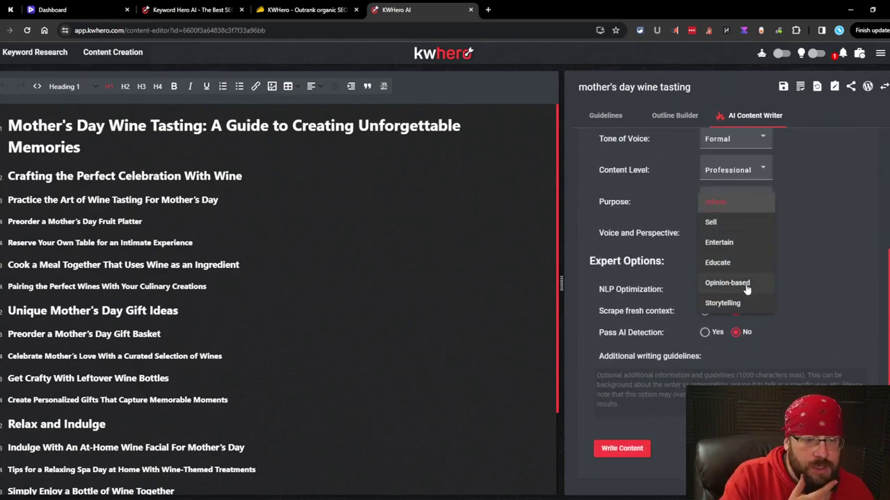
{"action": "left_click", "coordinate": [746, 284]}
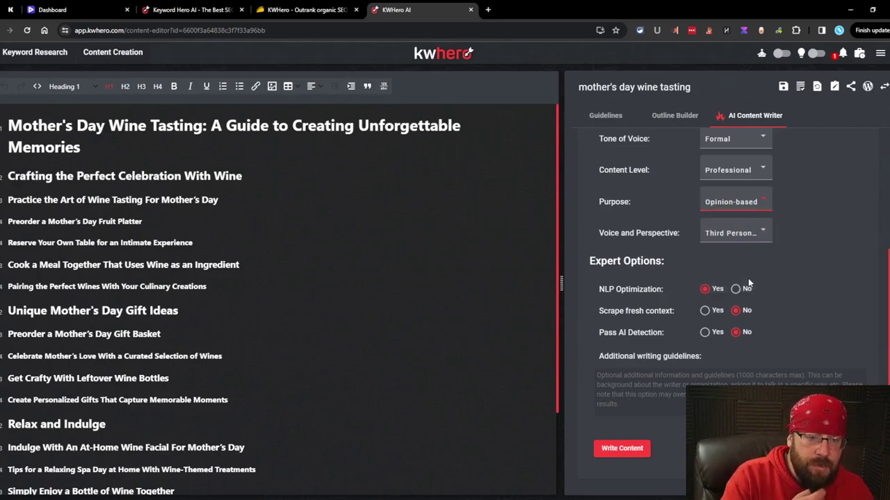
Step: Set the perspective to second person, enable Pass AI Detection, and start writing the "mother's day wine tasting" article
{"action": "left_click", "coordinate": [758, 237]}
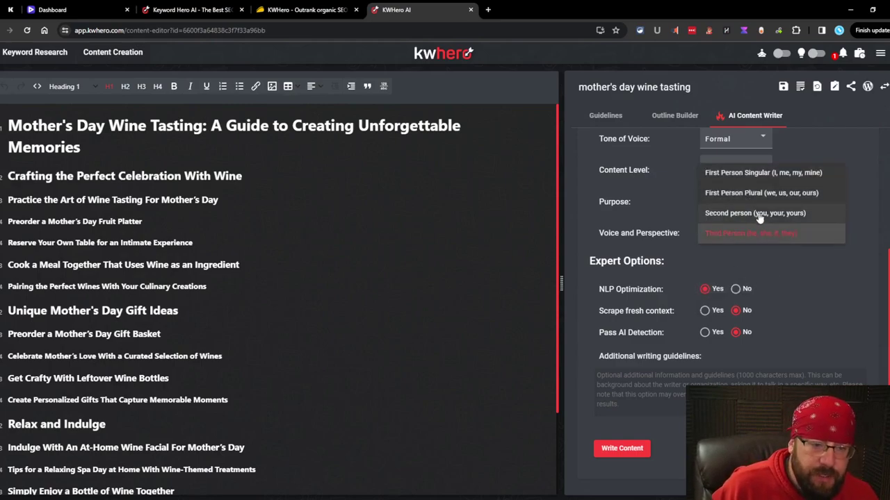
{"action": "left_click", "coordinate": [737, 213]}
{"action": "left_click", "coordinate": [705, 332]}
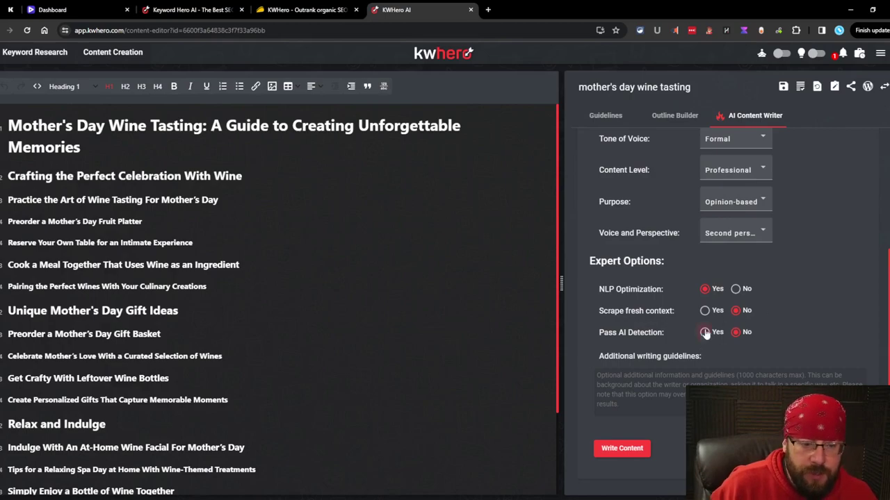
{"action": "scroll", "coordinate": [721, 376], "scroll_direction": "down", "scroll_amount": 2}
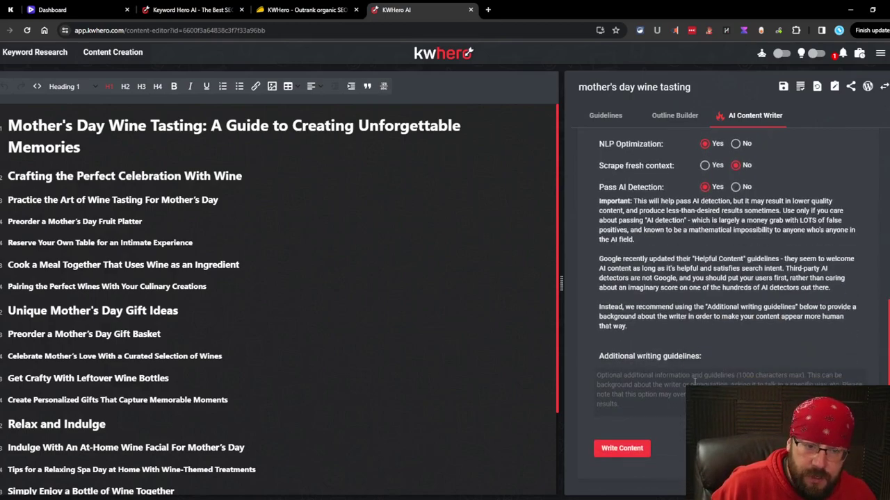
{"action": "left_click", "coordinate": [622, 449]}
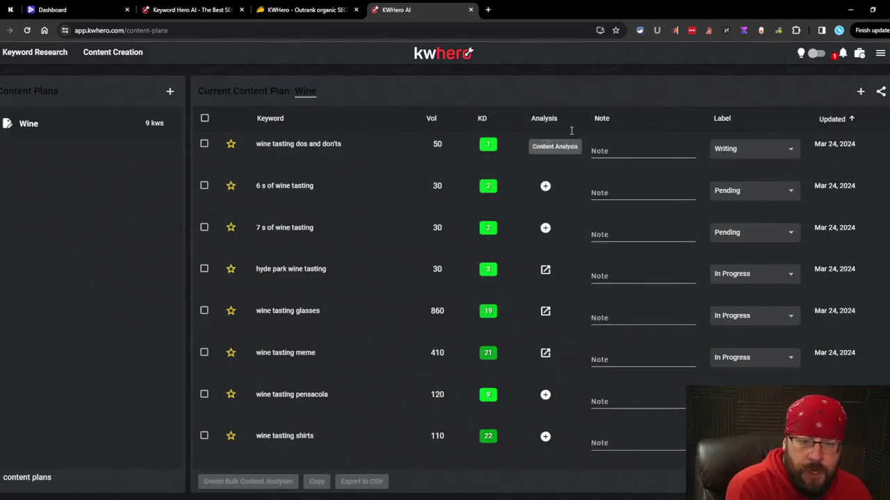
Step: Check the account's usage stats and label the hyde park, glasses, meme and mother's day wine tasting keywords as Writing
{"action": "left_click", "coordinate": [880, 54]}
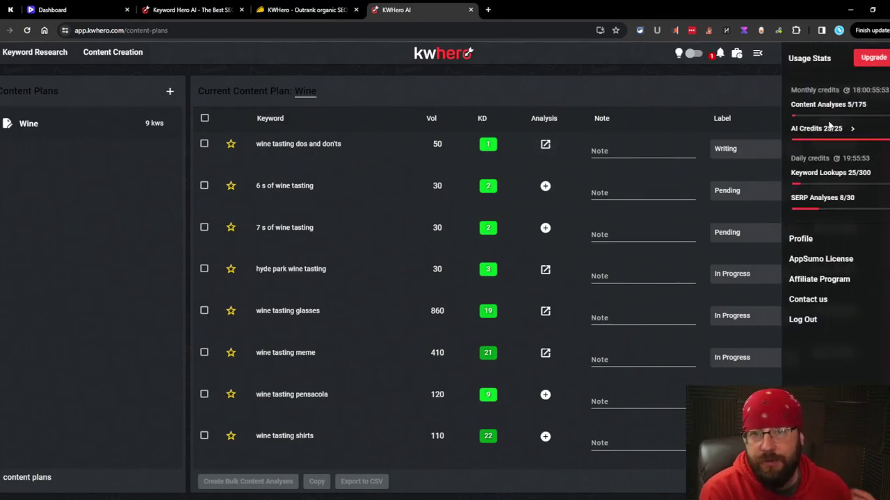
{"action": "left_click", "coordinate": [773, 335]}
{"action": "left_click", "coordinate": [760, 319]}
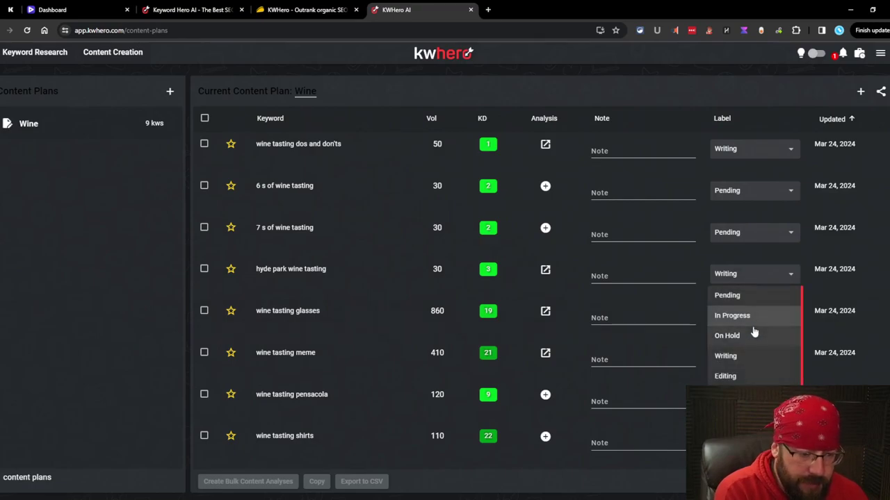
{"action": "left_click", "coordinate": [742, 356]}
{"action": "left_click", "coordinate": [741, 357]}
{"action": "left_click", "coordinate": [742, 397]}
{"action": "scroll", "coordinate": [739, 357], "scroll_direction": "down", "scroll_amount": 1}
{"action": "left_click", "coordinate": [742, 304]}
{"action": "left_click", "coordinate": [727, 381]}
{"action": "scroll", "coordinate": [531, 271], "scroll_direction": "up", "scroll_amount": 1}
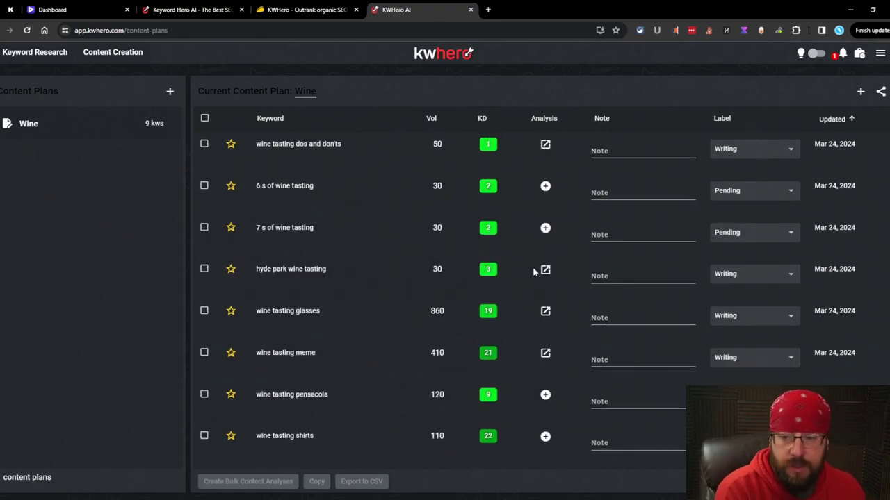
Step: Review the generated "hyde park wine tasting" article with its outline and content score, and return to the content plan
{"action": "left_click", "coordinate": [545, 272]}
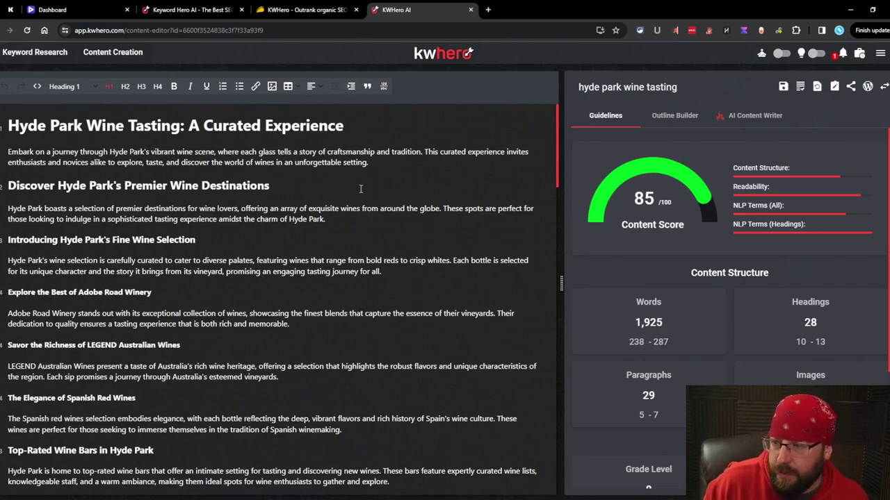
{"action": "scroll", "coordinate": [361, 188], "scroll_direction": "down", "scroll_amount": 10}
{"action": "left_click", "coordinate": [674, 115]}
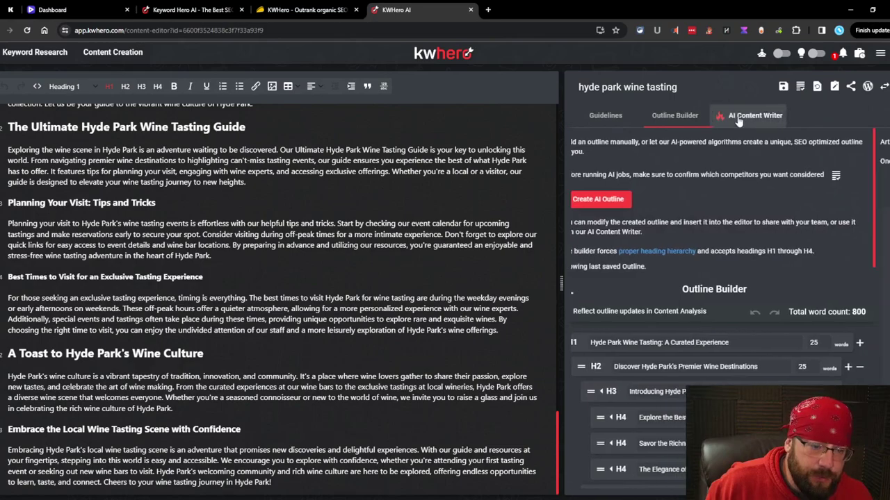
{"action": "left_click", "coordinate": [605, 115]}
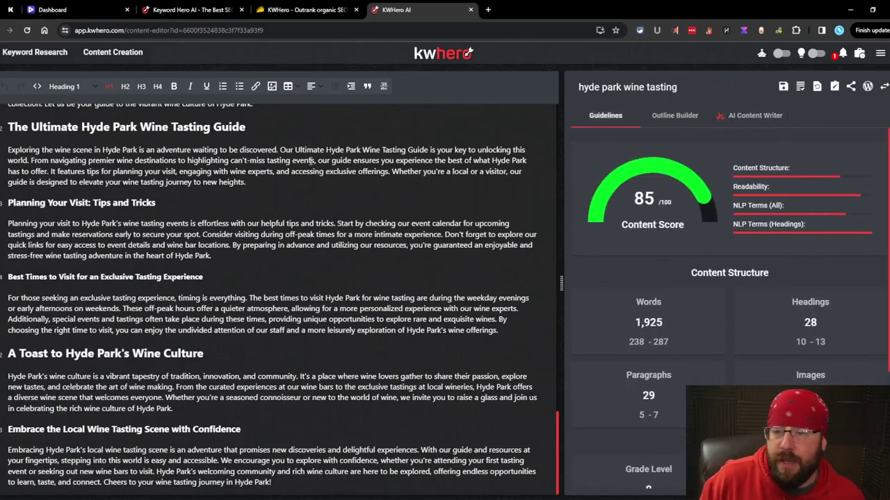
{"action": "scroll", "coordinate": [311, 161], "scroll_direction": "up", "scroll_amount": 10}
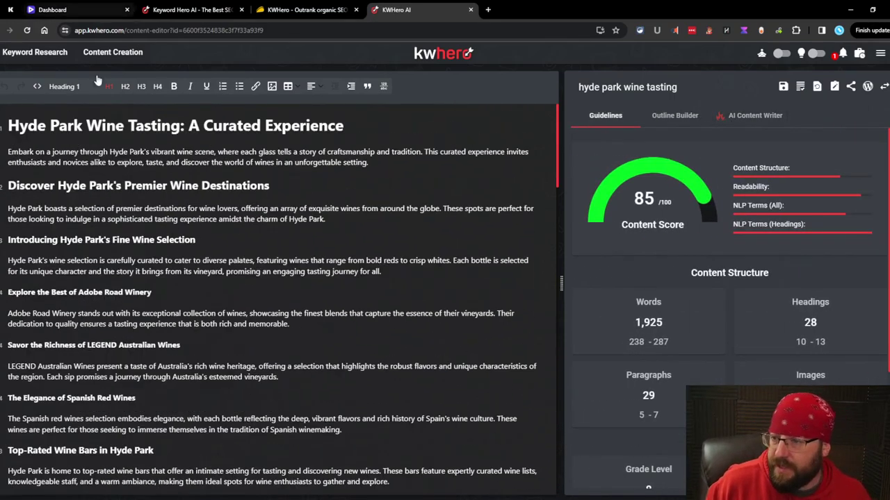
{"action": "left_click", "coordinate": [443, 53]}
{"action": "left_click", "coordinate": [125, 62]}
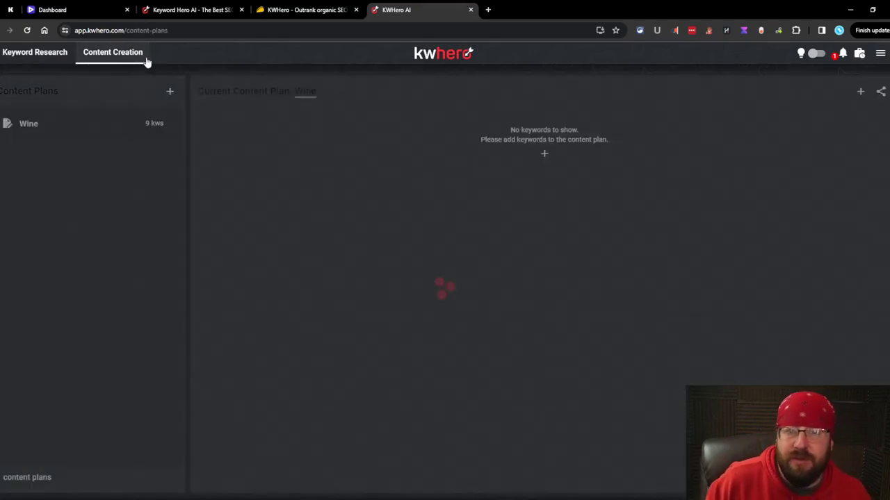
Step: Review the generated "wine tasting glasses" article alongside its content score and outline, and return to the content plan
{"action": "scroll", "coordinate": [547, 273], "scroll_direction": "down", "scroll_amount": 1}
{"action": "left_click", "coordinate": [545, 260]}
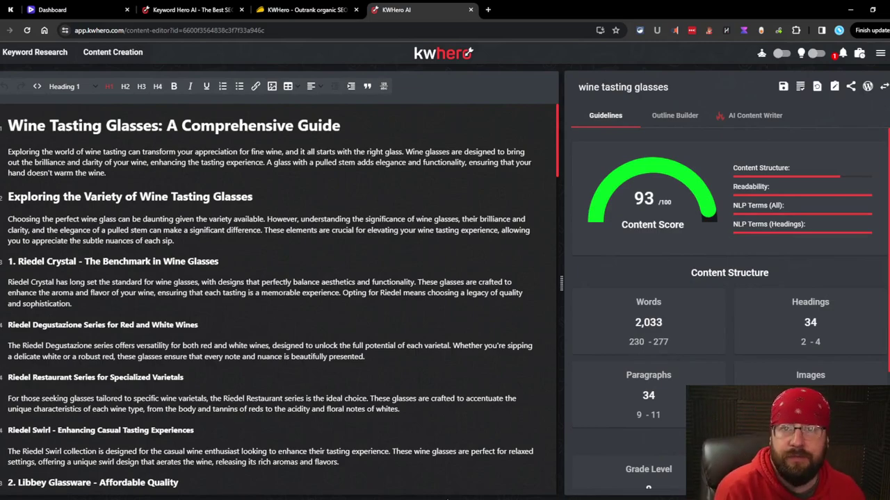
{"action": "scroll", "coordinate": [166, 424], "scroll_direction": "down", "scroll_amount": 1}
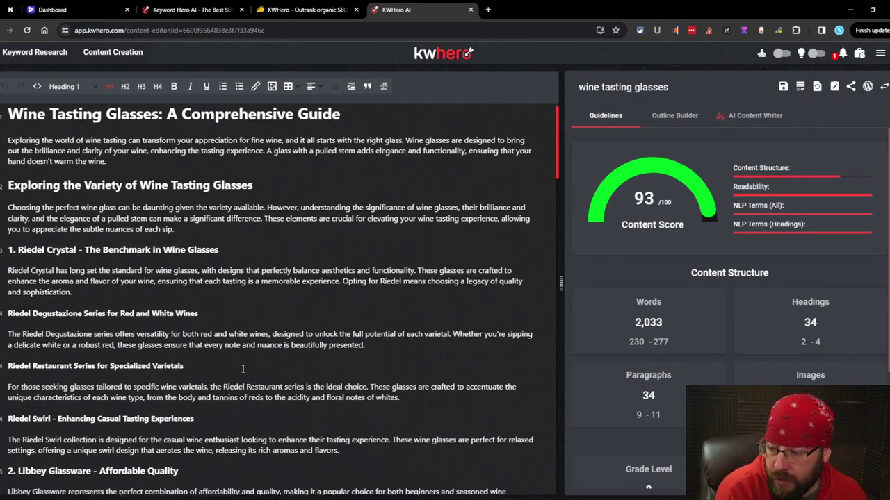
{"action": "scroll", "coordinate": [275, 366], "scroll_direction": "up", "scroll_amount": 1}
{"action": "left_click", "coordinate": [674, 115]}
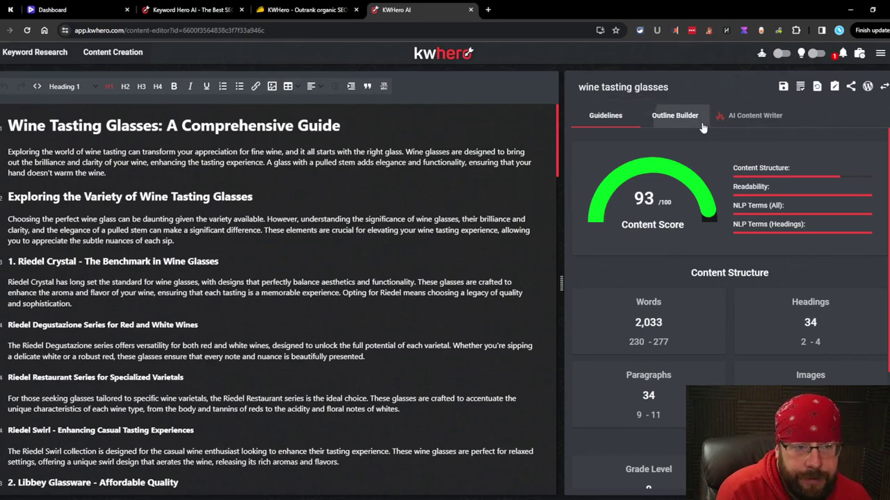
{"action": "scroll", "coordinate": [348, 371], "scroll_direction": "down", "scroll_amount": 4}
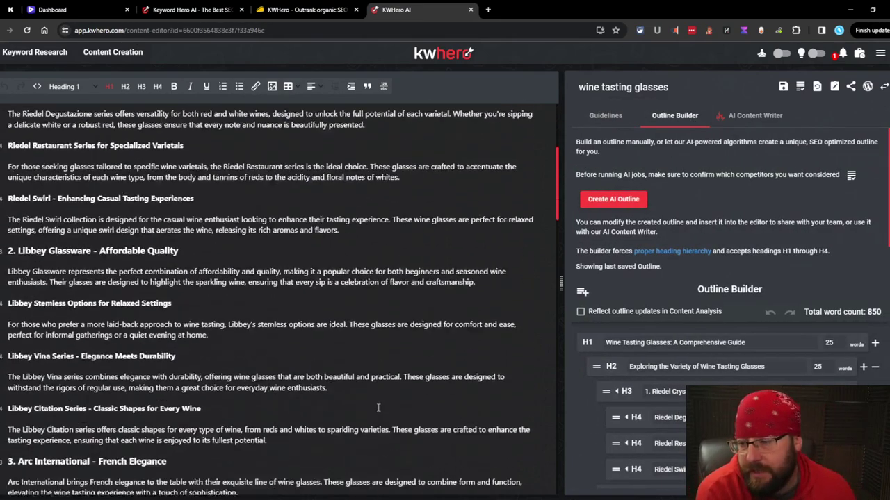
{"action": "scroll", "coordinate": [348, 371], "scroll_direction": "up", "scroll_amount": 3}
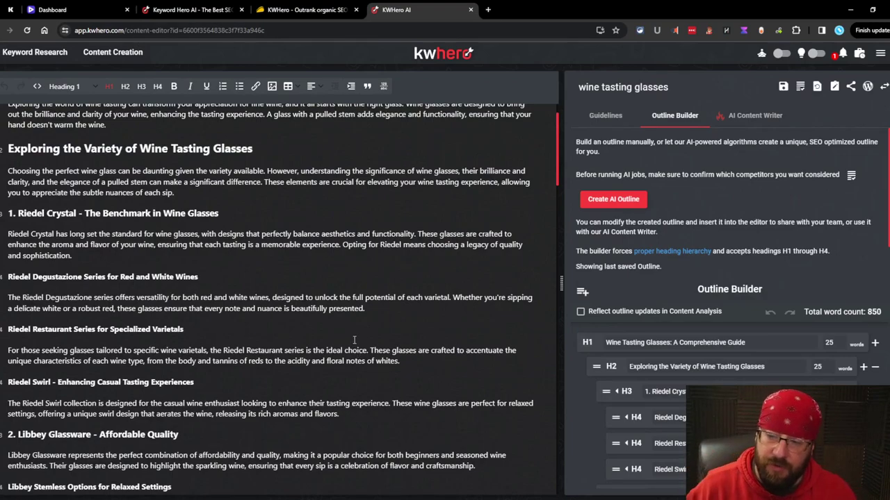
{"action": "scroll", "coordinate": [385, 360], "scroll_direction": "up", "scroll_amount": 1}
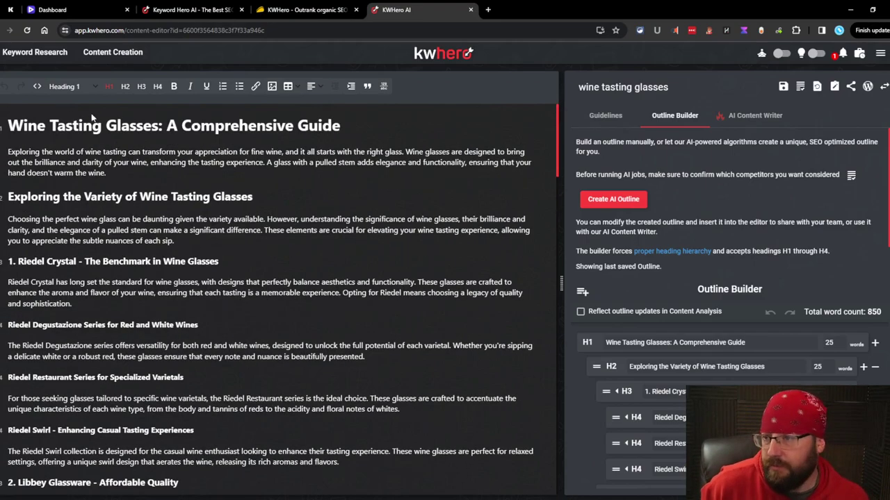
{"action": "left_click", "coordinate": [113, 52]}
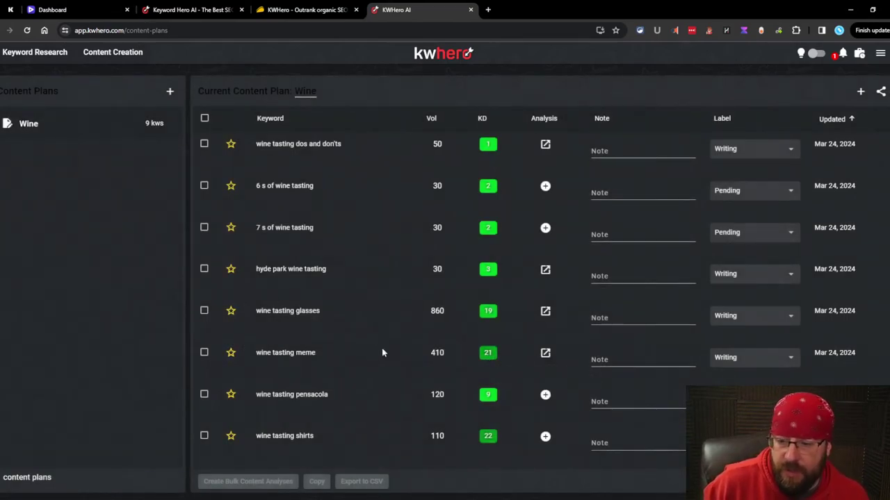
Step: Open the generated "wine tasting meme" article and compare its introduction with the writing options and content guidelines
{"action": "left_click", "coordinate": [545, 355]}
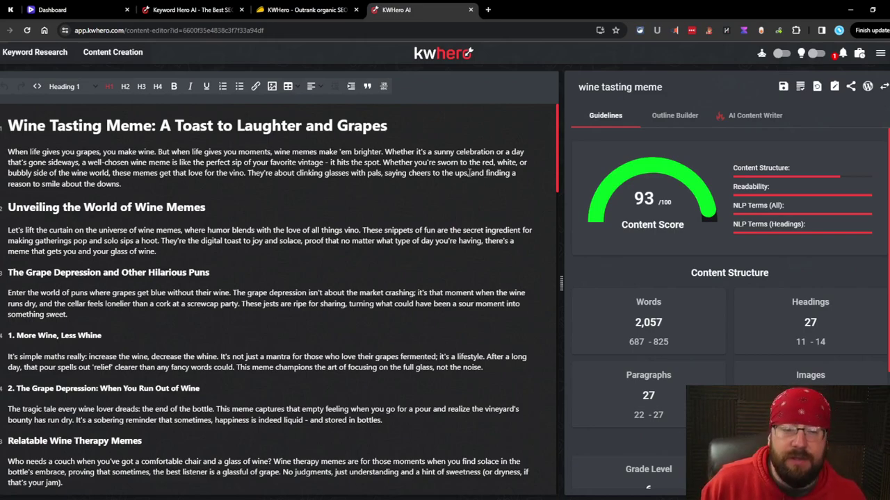
{"action": "triple_click", "coordinate": [236, 165]}
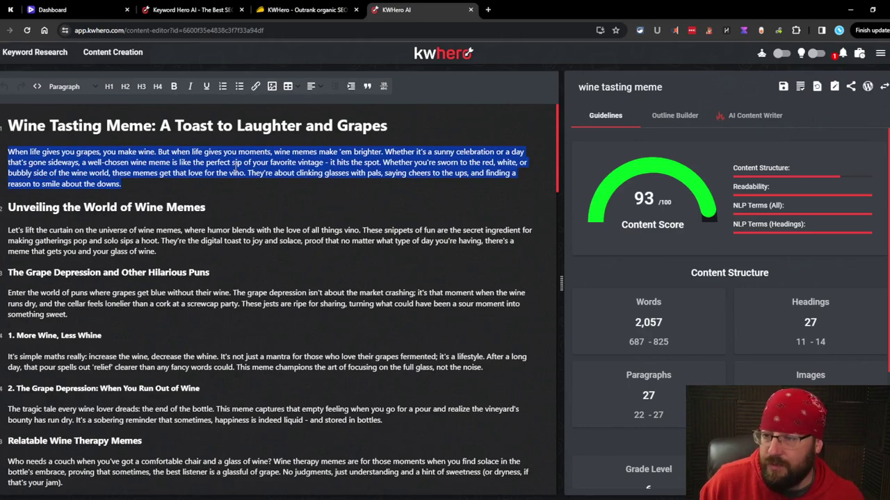
{"action": "left_click", "coordinate": [262, 186]}
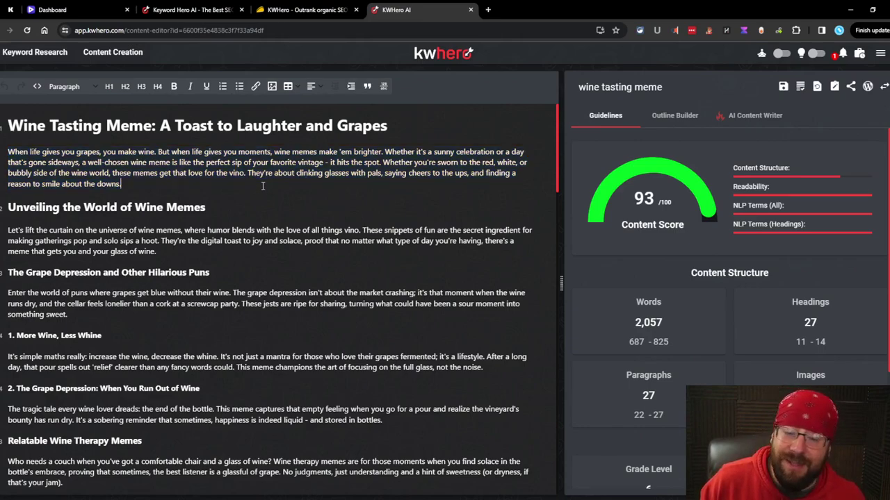
{"action": "left_click", "coordinate": [755, 115]}
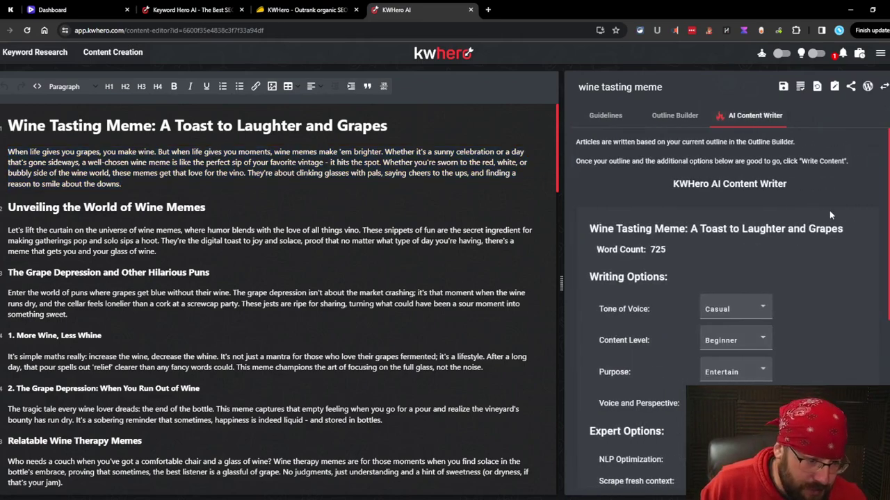
{"action": "scroll", "coordinate": [829, 211], "scroll_direction": "down", "scroll_amount": 1}
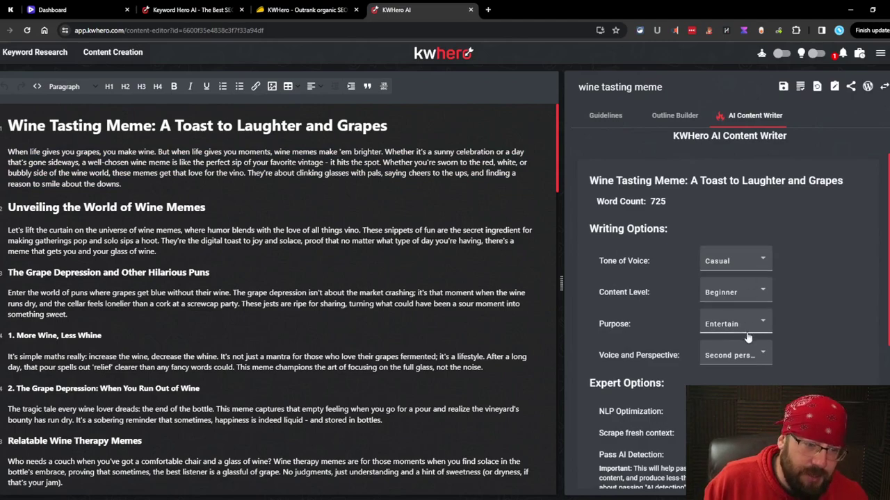
{"action": "left_click", "coordinate": [396, 202]}
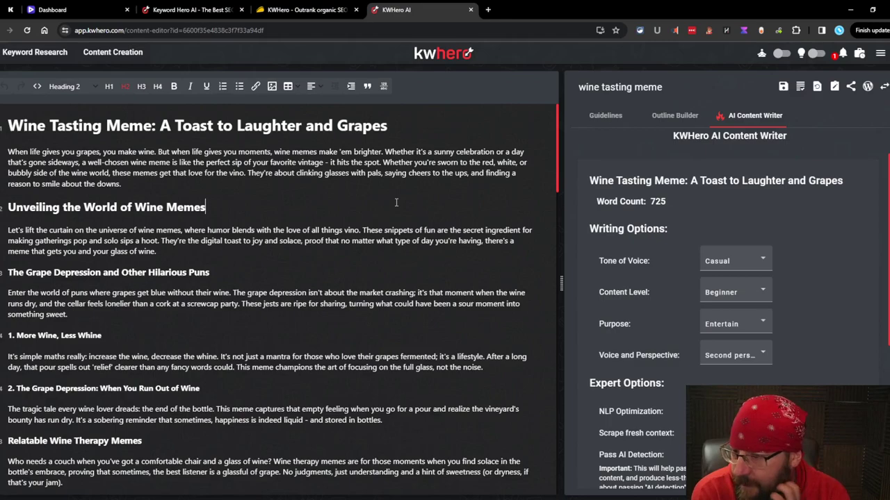
{"action": "scroll", "coordinate": [295, 167], "scroll_direction": "down", "scroll_amount": 2}
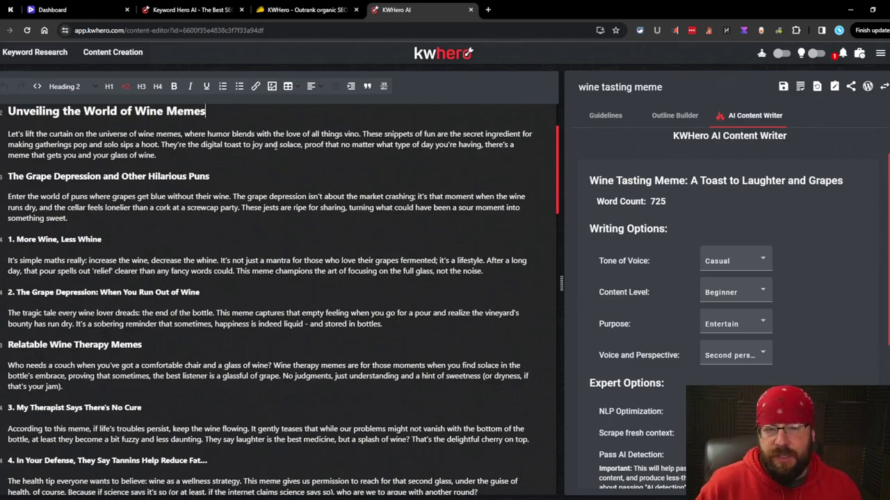
{"action": "left_click", "coordinate": [607, 115]}
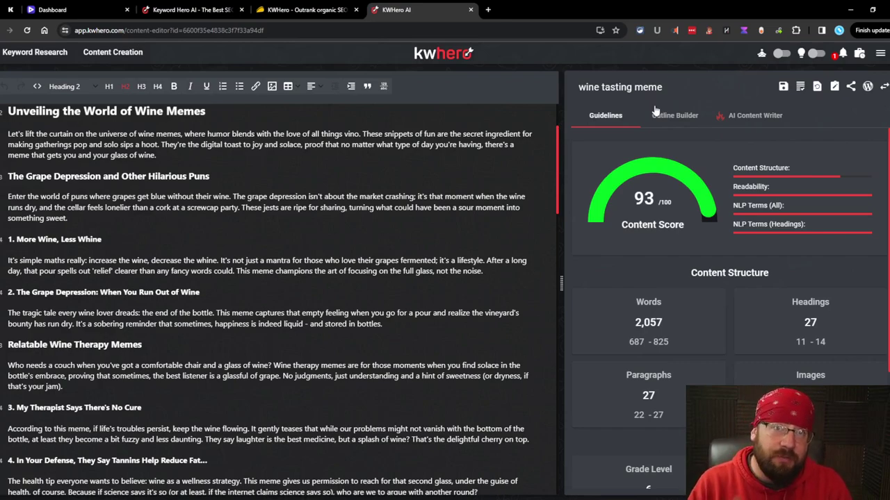
Step: Read through the numbered meme sections of the "wine tasting meme" article
{"action": "left_click", "coordinate": [177, 242]}
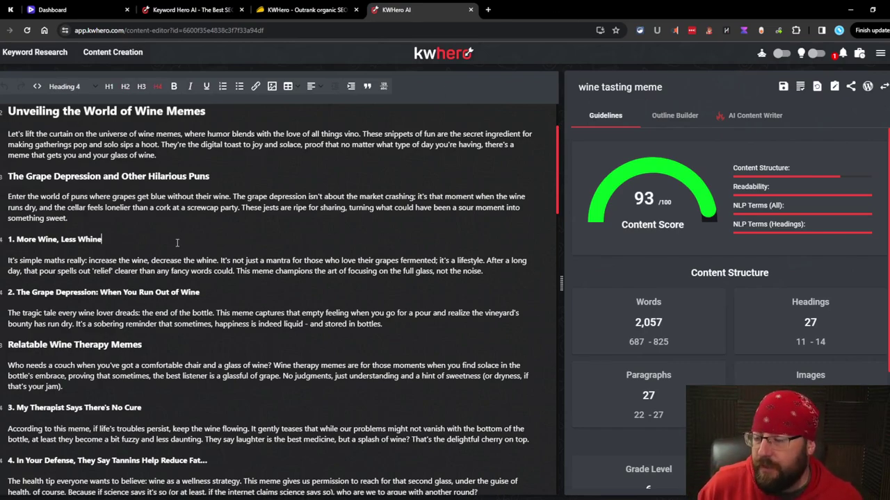
{"action": "scroll", "coordinate": [174, 257], "scroll_direction": "down", "scroll_amount": 1}
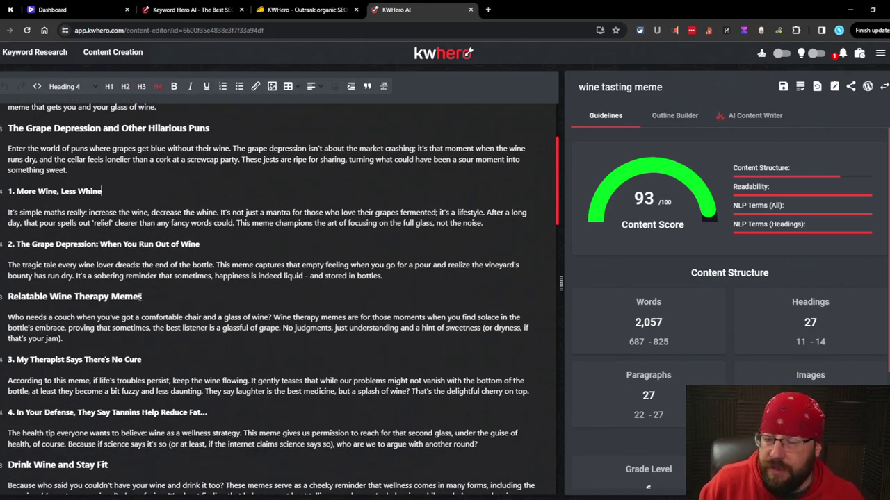
{"action": "scroll", "coordinate": [153, 294], "scroll_direction": "down", "scroll_amount": 4}
{"action": "scroll", "coordinate": [140, 312], "scroll_direction": "down", "scroll_amount": 3}
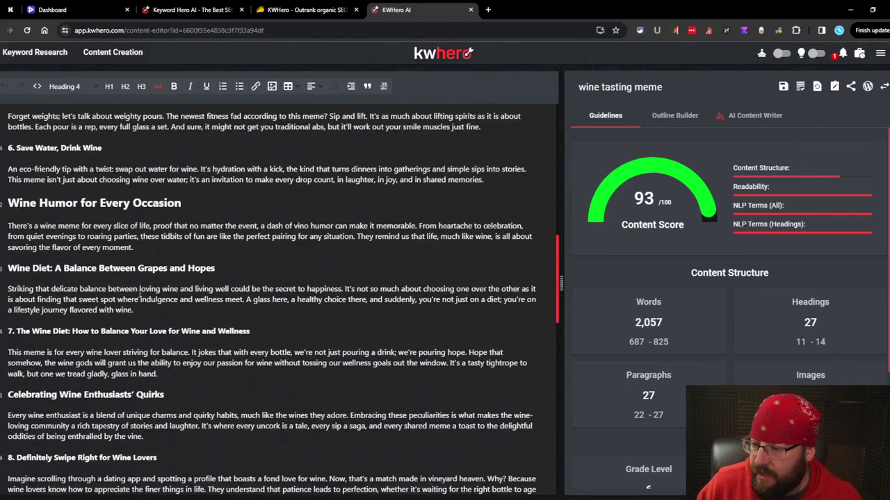
{"action": "scroll", "coordinate": [132, 280], "scroll_direction": "down", "scroll_amount": 3}
{"action": "scroll", "coordinate": [169, 244], "scroll_direction": "up", "scroll_amount": 11}
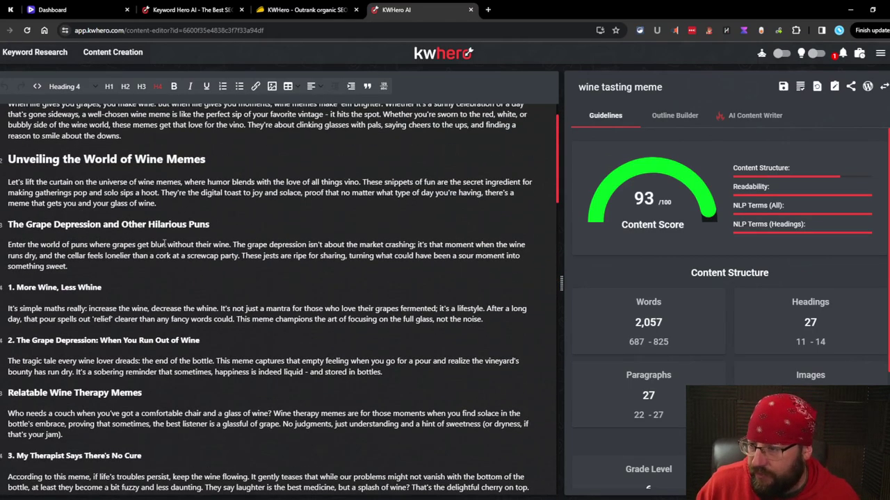
Step: Copy the "More Wine, Less Whine" heading text and search Google in a new tab for "More Wine, Less Whine meme"
{"action": "left_click_drag", "start_coordinate": [123, 287], "coordinate": [13, 288]}
{"action": "key", "text": "ctrl+c"}
{"action": "key", "text": "ctrl+t"}
{"action": "key", "text": "ctrl+v"}
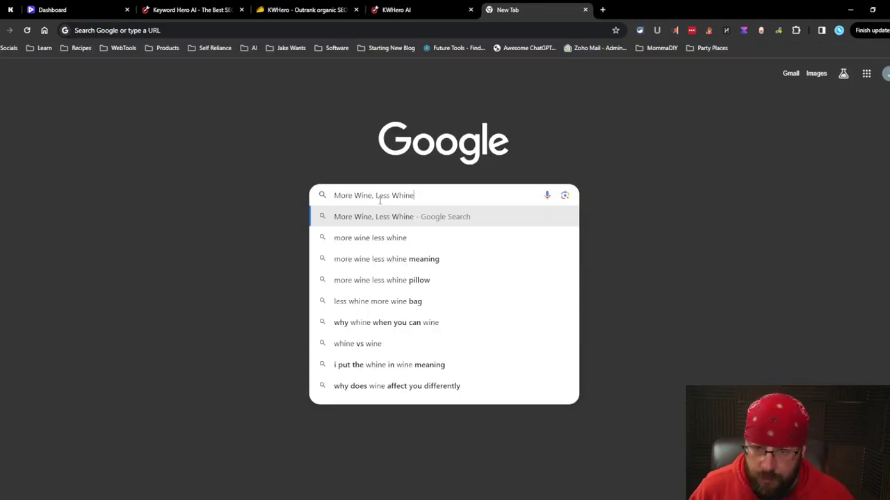
{"action": "type", "text": "meme"}
{"action": "key", "text": "Return"}
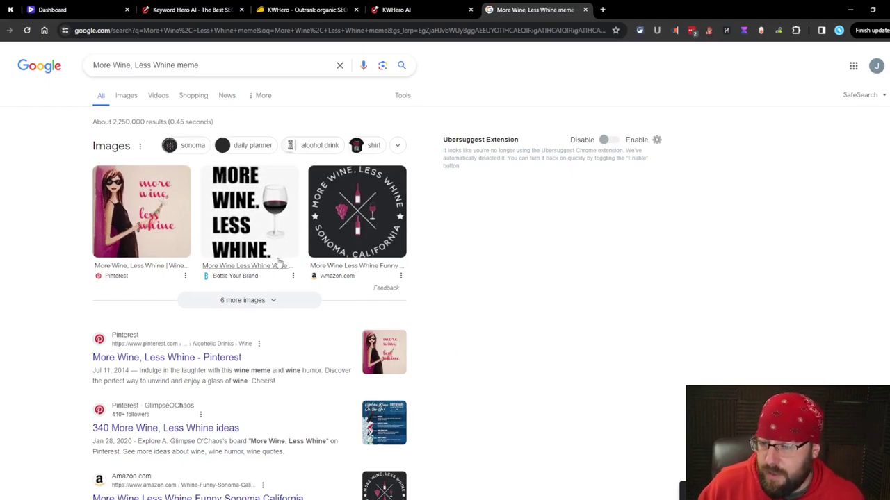
Step: Open the Pinterest result for "More Wine, Less Whine", display the pin's Medium embed code, and return to the article editor
{"action": "left_click", "coordinate": [166, 358]}
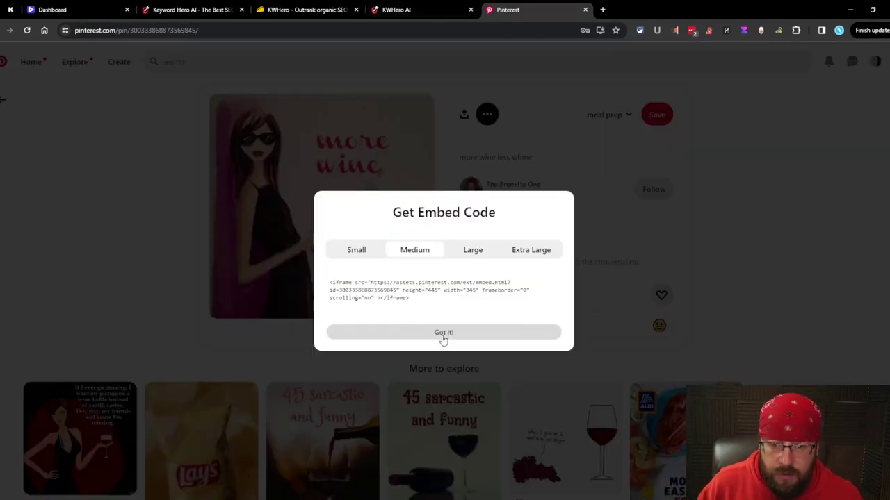
{"action": "left_click", "coordinate": [441, 336]}
{"action": "left_click", "coordinate": [410, 9]}
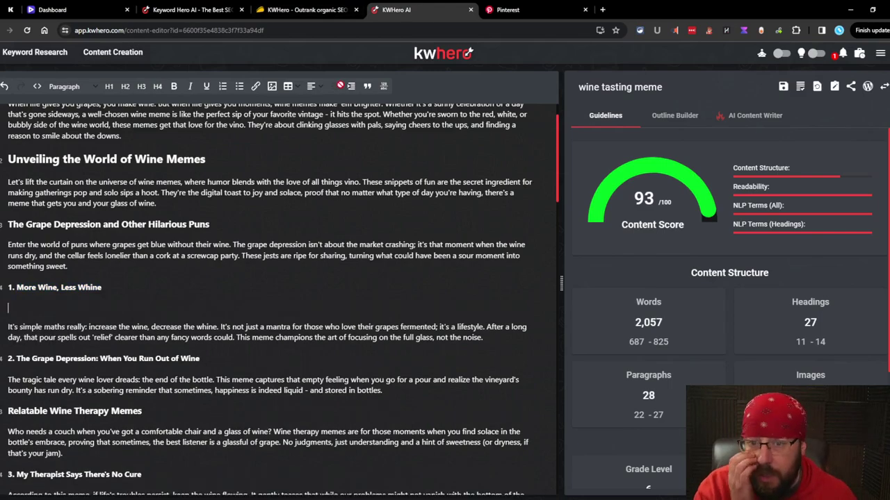
Step: Remove the empty line beneath the "1. More Wine, Less Whine" heading and close the Pinterest page
{"action": "key", "text": "BackSpace"}
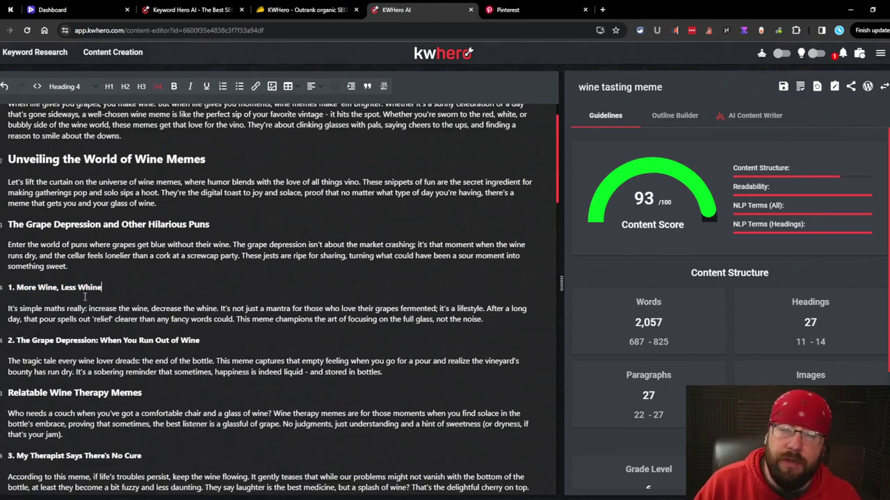
{"action": "left_click", "coordinate": [528, 10]}
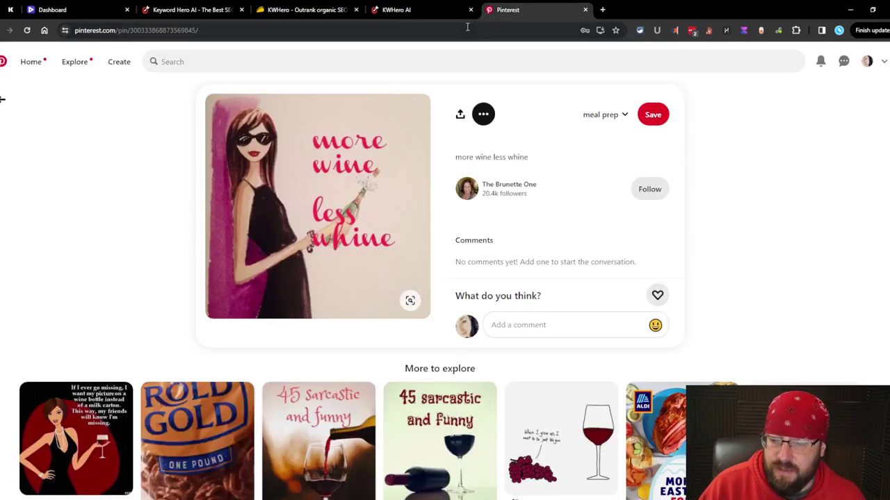
{"action": "left_click", "coordinate": [583, 9]}
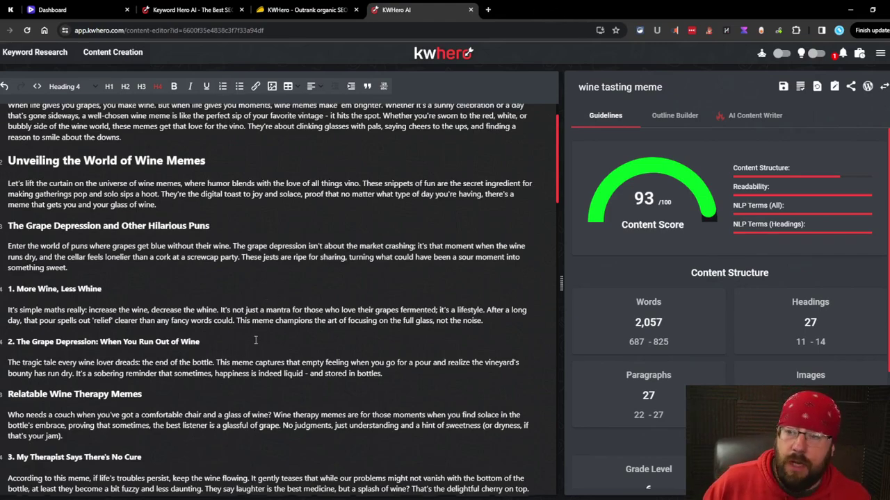
Step: Compare the meme article's text with its AI Content Writer writing and expert options
{"action": "scroll", "coordinate": [264, 339], "scroll_direction": "up", "scroll_amount": 2}
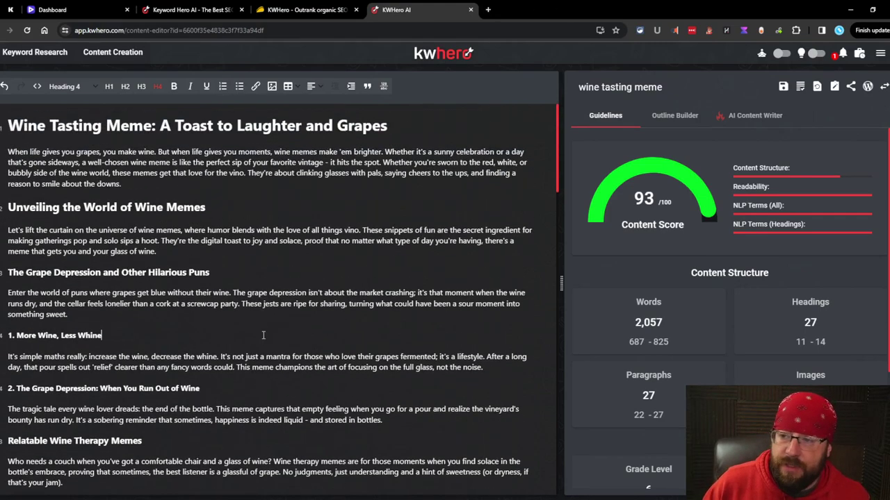
{"action": "left_click", "coordinate": [755, 115]}
{"action": "scroll", "coordinate": [721, 254], "scroll_direction": "up", "scroll_amount": 4}
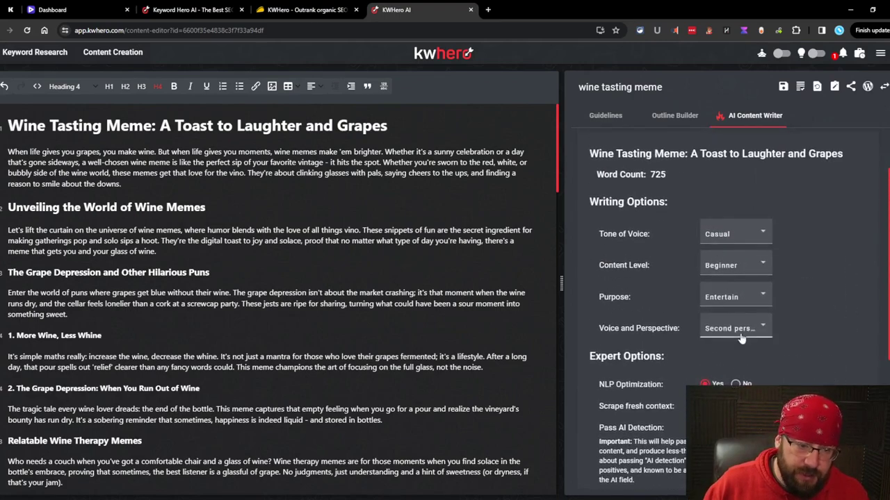
{"action": "scroll", "coordinate": [578, 300], "scroll_direction": "down", "scroll_amount": 1}
{"action": "mouse_move", "coordinate": [638, 378]}
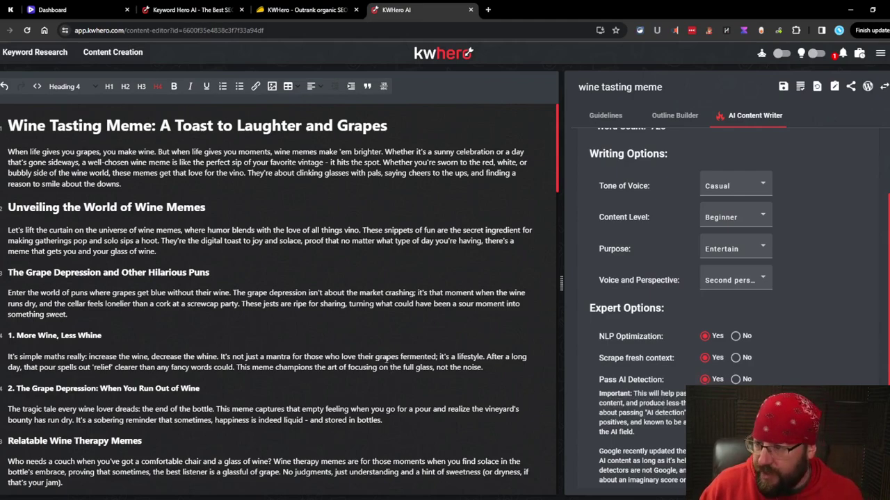
{"action": "scroll", "coordinate": [386, 359], "scroll_direction": "down", "scroll_amount": 5}
{"action": "scroll", "coordinate": [382, 349], "scroll_direction": "down", "scroll_amount": 2}
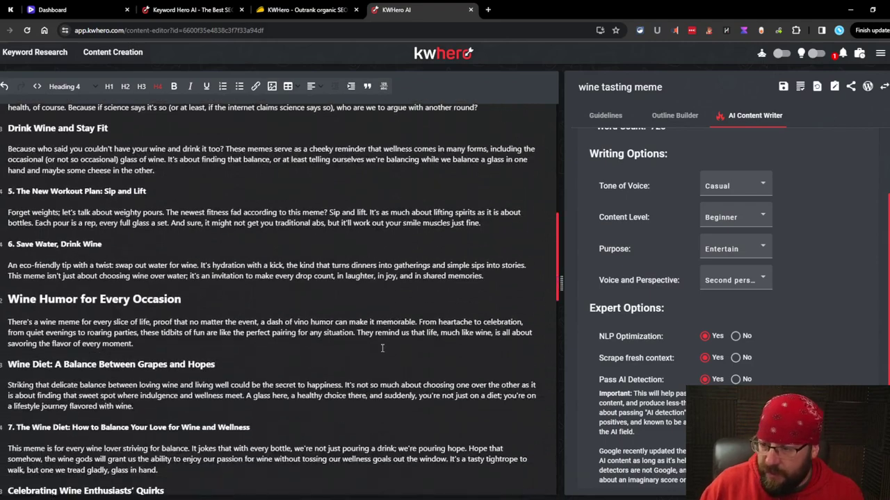
{"action": "scroll", "coordinate": [381, 349], "scroll_direction": "up", "scroll_amount": 7}
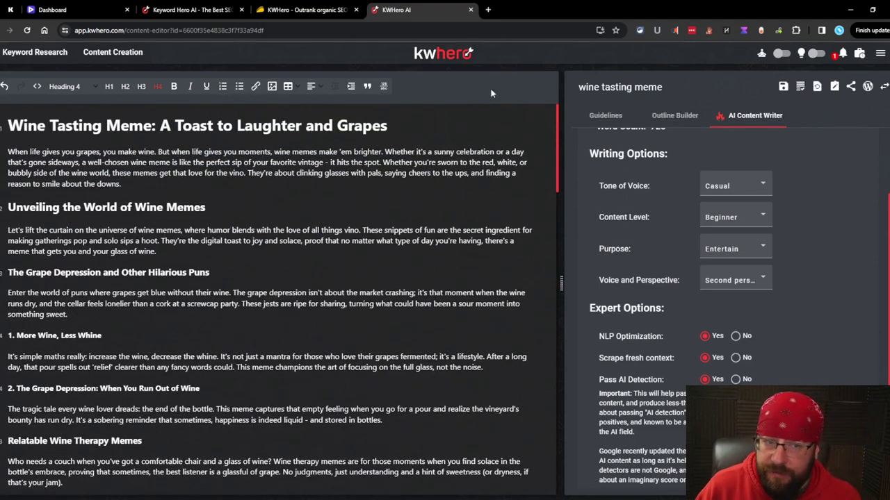
Step: Examine the meme article's content score and its content structure guidelines
{"action": "left_click", "coordinate": [606, 115]}
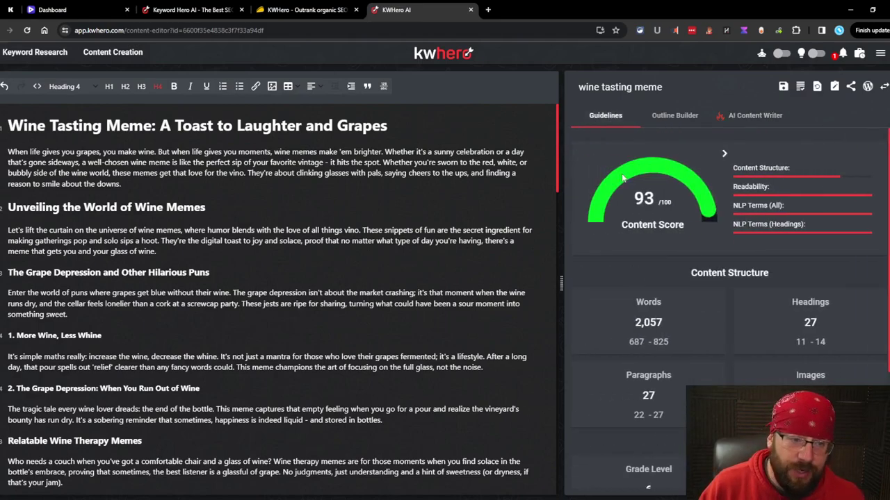
{"action": "scroll", "coordinate": [757, 270], "scroll_direction": "down", "scroll_amount": 2}
{"action": "scroll", "coordinate": [757, 270], "scroll_direction": "down", "scroll_amount": 1}
{"action": "scroll", "coordinate": [756, 270], "scroll_direction": "up", "scroll_amount": 2}
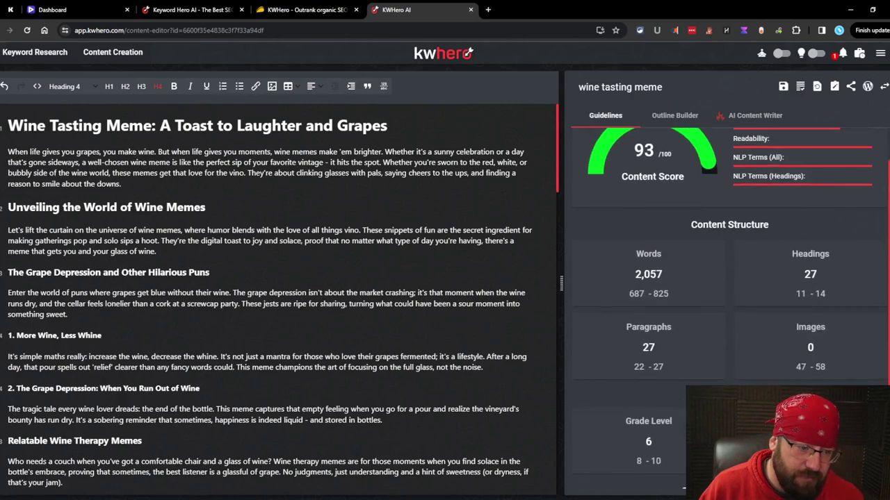
{"action": "scroll", "coordinate": [688, 312], "scroll_direction": "up", "scroll_amount": 1}
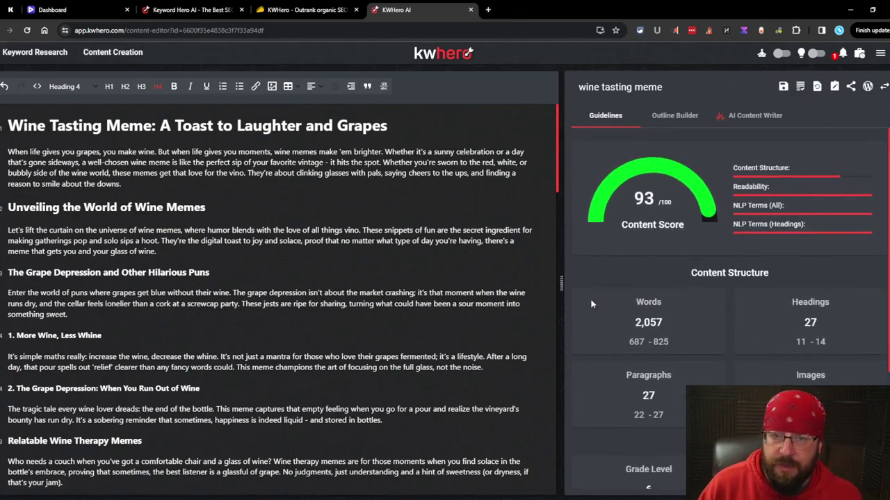
Step: Open the "mother's day wine tasting" article from the Wine content plan and review its text, outline and content score
{"action": "left_click", "coordinate": [113, 52]}
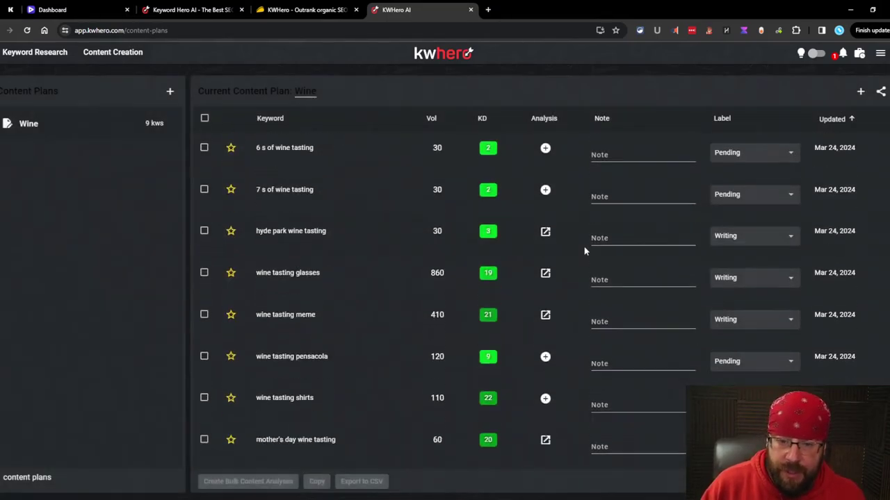
{"action": "left_click", "coordinate": [545, 426]}
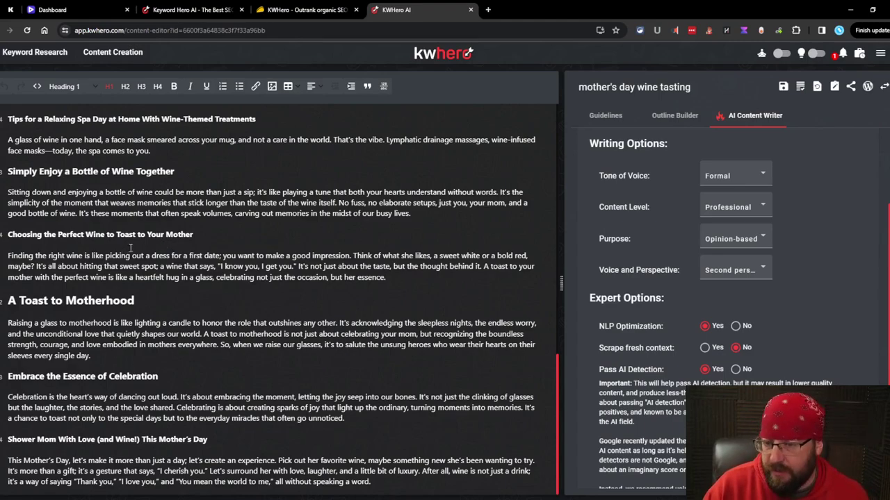
{"action": "scroll", "coordinate": [128, 248], "scroll_direction": "up", "scroll_amount": 10}
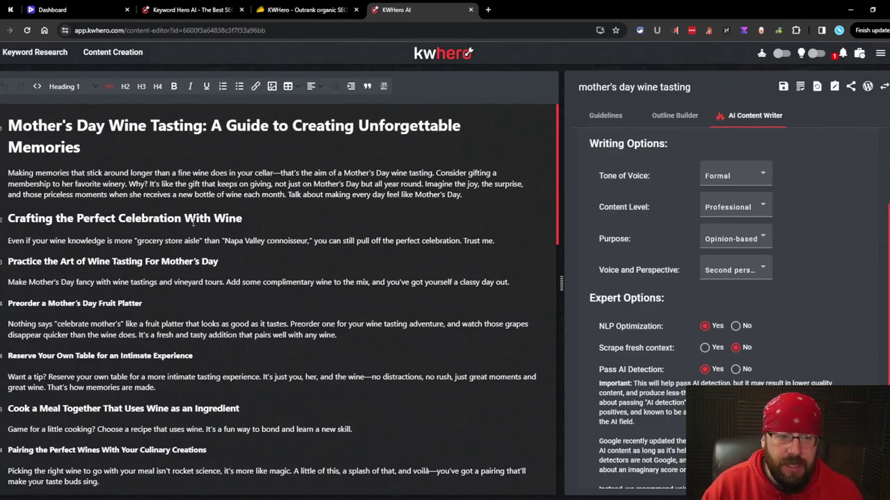
{"action": "left_click", "coordinate": [674, 115]}
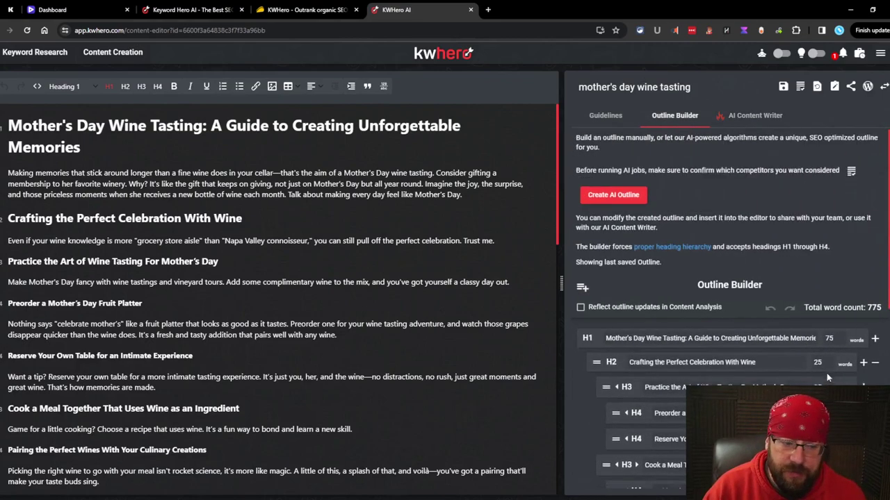
{"action": "scroll", "coordinate": [589, 318], "scroll_direction": "down", "scroll_amount": 3}
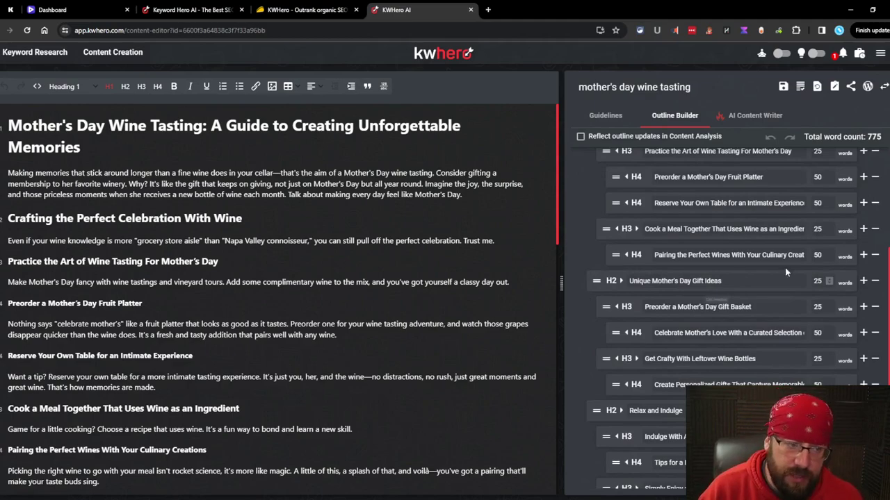
{"action": "scroll", "coordinate": [786, 274], "scroll_direction": "up", "scroll_amount": 3}
{"action": "left_click", "coordinate": [615, 117]}
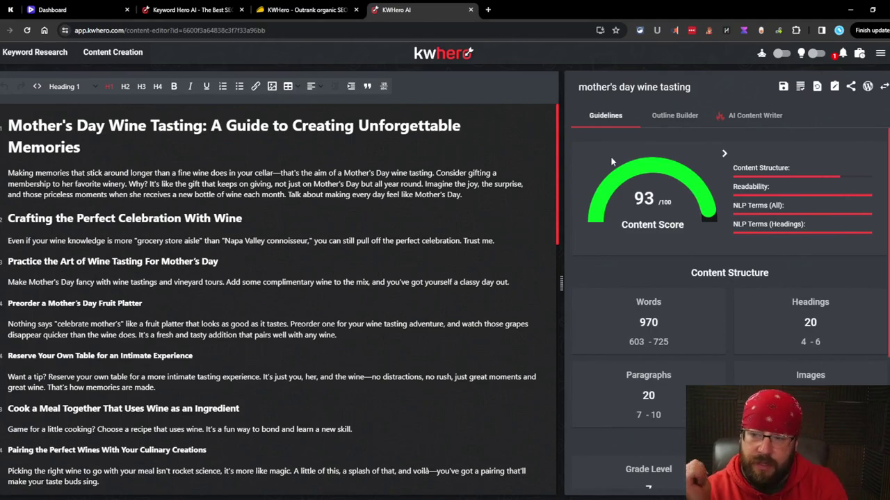
Step: Run keyword research for "coffee maker" in the United States
{"action": "left_click", "coordinate": [40, 55]}
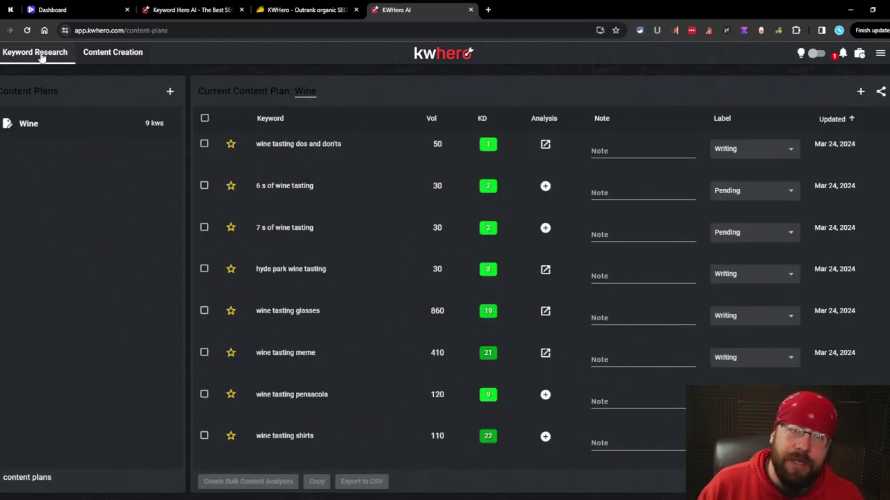
{"action": "left_click", "coordinate": [42, 58]}
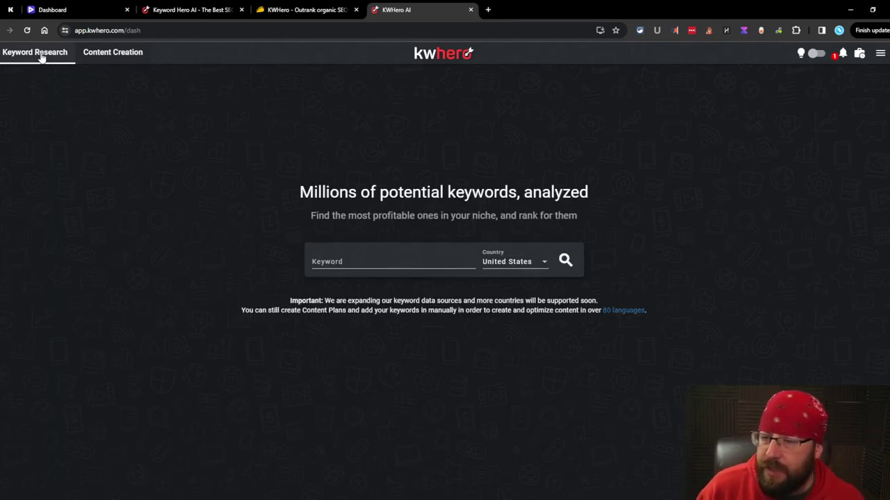
{"action": "left_click", "coordinate": [348, 261]}
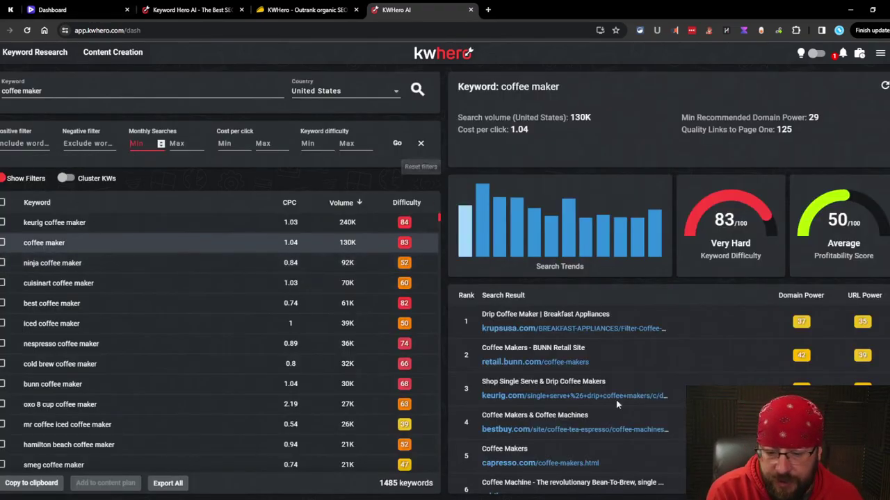
{"action": "left_click", "coordinate": [139, 144]}
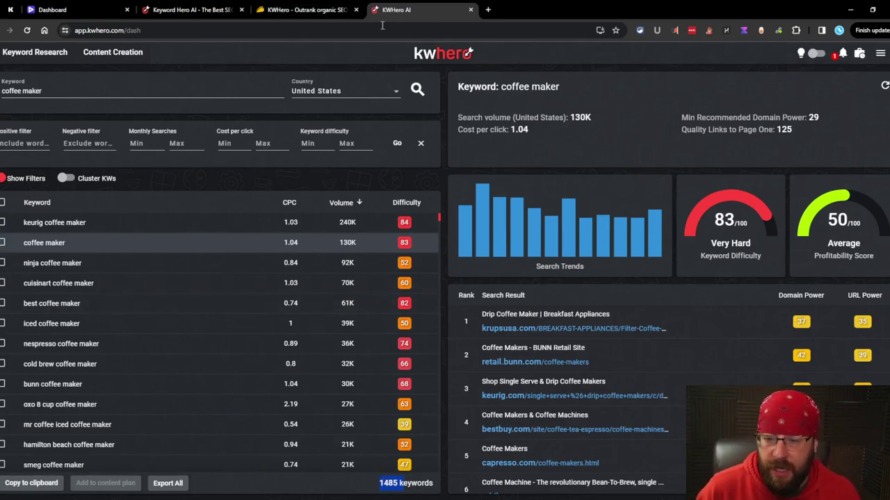
Step: Switch to the AppSumo deal page and compare the higher license tiers, finishing on License Tier 5
{"action": "left_click", "coordinate": [306, 10]}
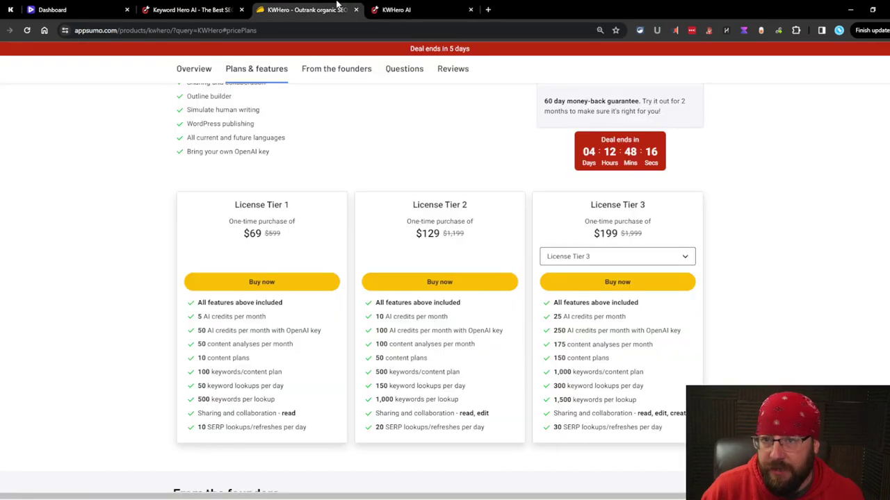
{"action": "left_click", "coordinate": [624, 262]}
{"action": "left_click", "coordinate": [584, 312]}
{"action": "left_click", "coordinate": [596, 258]}
{"action": "left_click", "coordinate": [584, 276]}
{"action": "left_click", "coordinate": [595, 258]}
{"action": "left_click", "coordinate": [581, 312]}
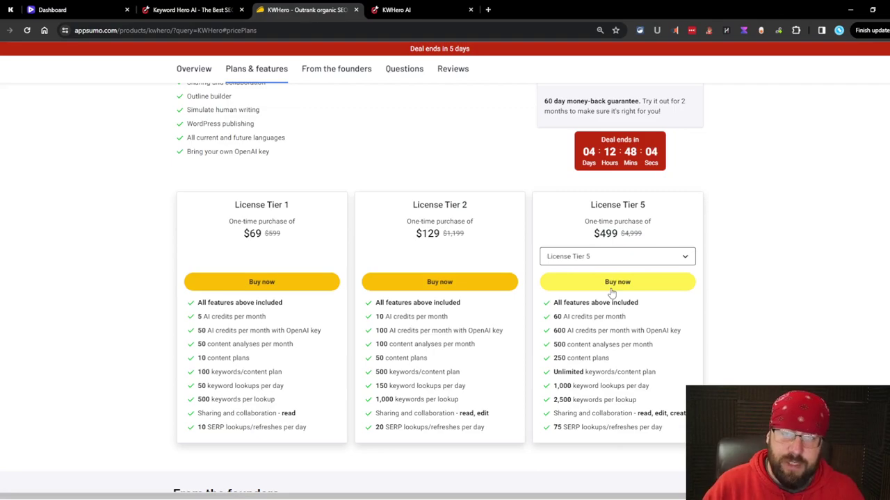
Step: Return to KWHero's "coffee maker" keyword list and sort it by difficulty, lowest first
{"action": "left_click", "coordinate": [453, 9]}
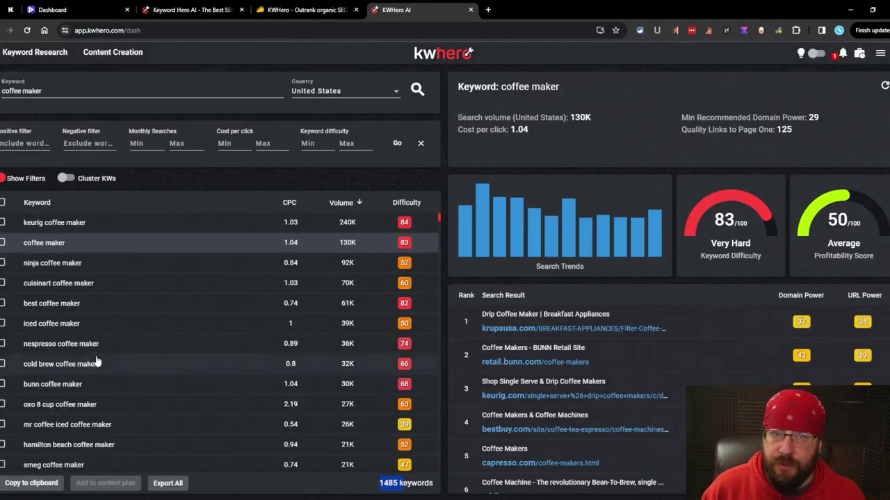
{"action": "left_click", "coordinate": [407, 202]}
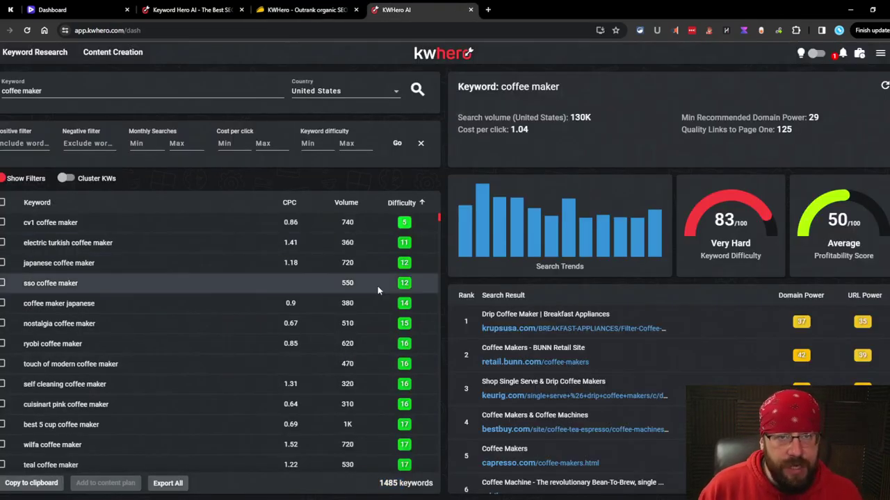
Step: Switch back to the AppSumo plans and display License Tier 3
{"action": "left_click", "coordinate": [306, 10]}
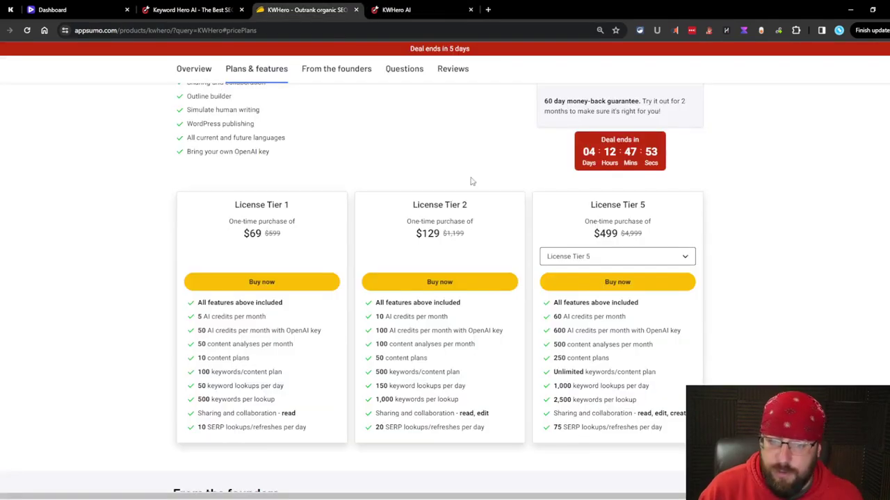
{"action": "left_click", "coordinate": [622, 259]}
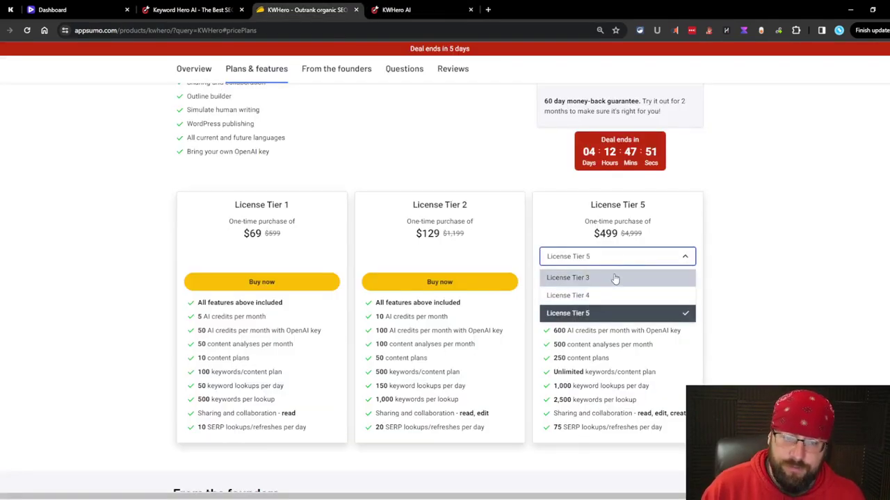
Step: Open the "wine tasting dos and don'ts" article from KWHero's Wine content plan and skim through it
{"action": "left_click", "coordinate": [415, 8]}
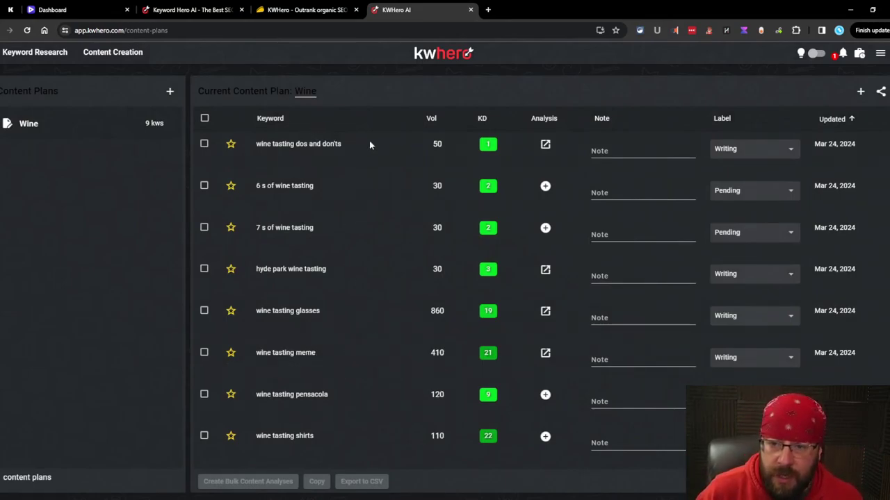
{"action": "left_click", "coordinate": [546, 144]}
{"action": "scroll", "coordinate": [518, 353], "scroll_direction": "down", "scroll_amount": 10}
Step: Check the KWHero homepage, and switch to the AppSumo plans to examine the License Tier 3 price
{"action": "left_click", "coordinate": [189, 9]}
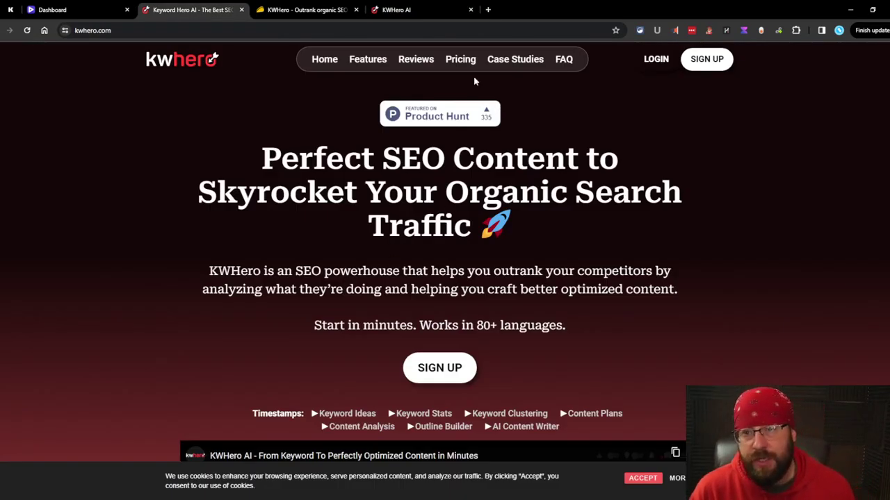
{"action": "left_click", "coordinate": [327, 10]}
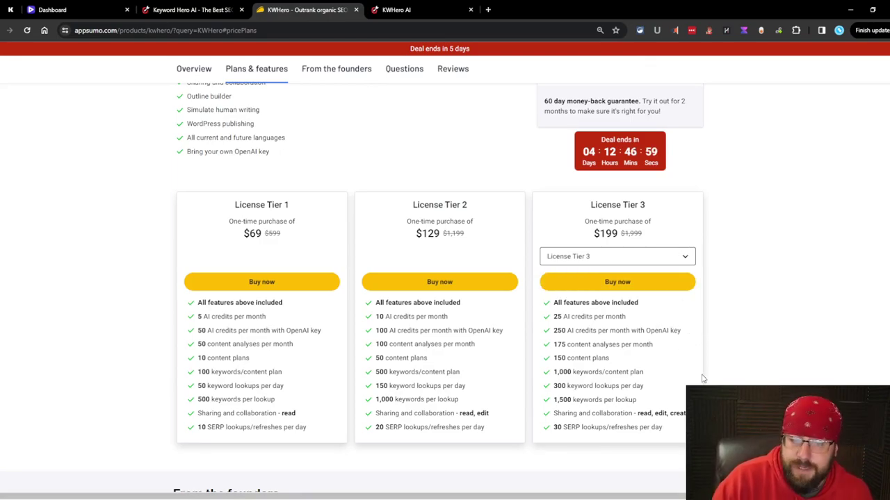
{"action": "triple_click", "coordinate": [612, 233]}
{"action": "left_click", "coordinate": [798, 271]}
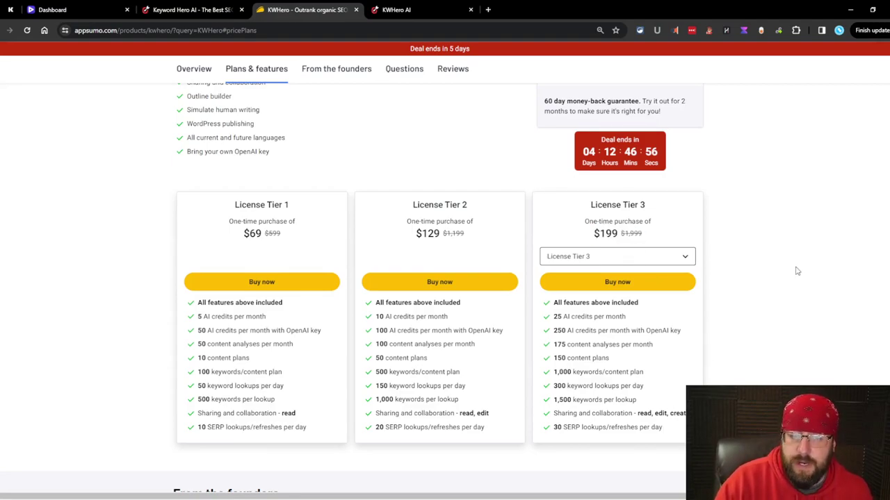
Step: Display License Tier 5 and highlight its daily SERP lookups/refreshes allowance
{"action": "left_click", "coordinate": [625, 257]}
{"action": "left_click", "coordinate": [620, 312]}
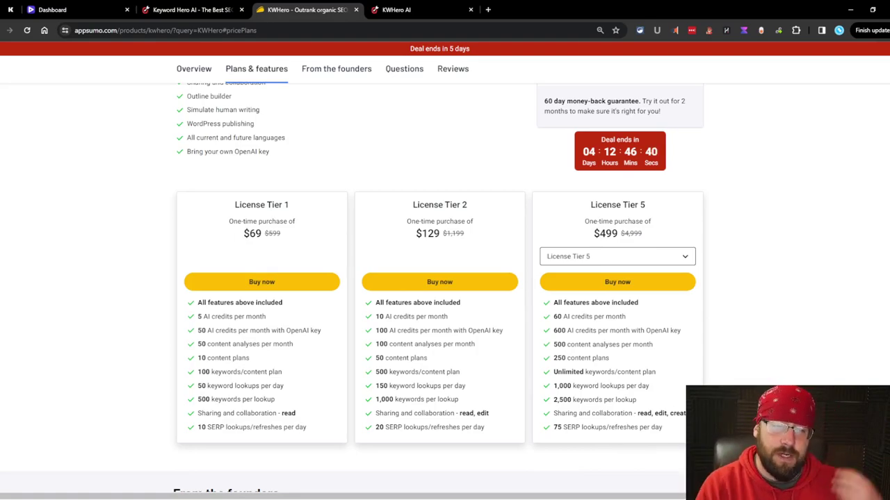
{"action": "left_click_drag", "start_coordinate": [673, 434], "coordinate": [553, 429]}
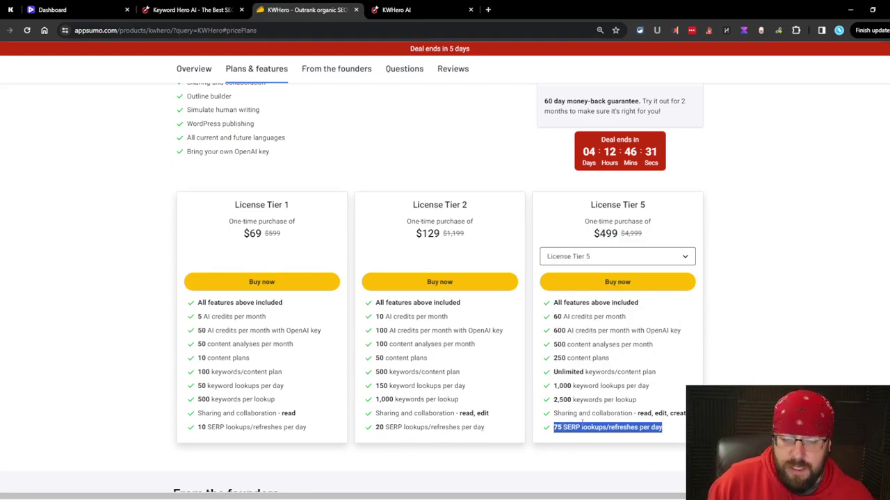
Step: Display License Tier 3 and highlight its monthly AI credits allowance with an OpenAI key
{"action": "left_click", "coordinate": [580, 426]}
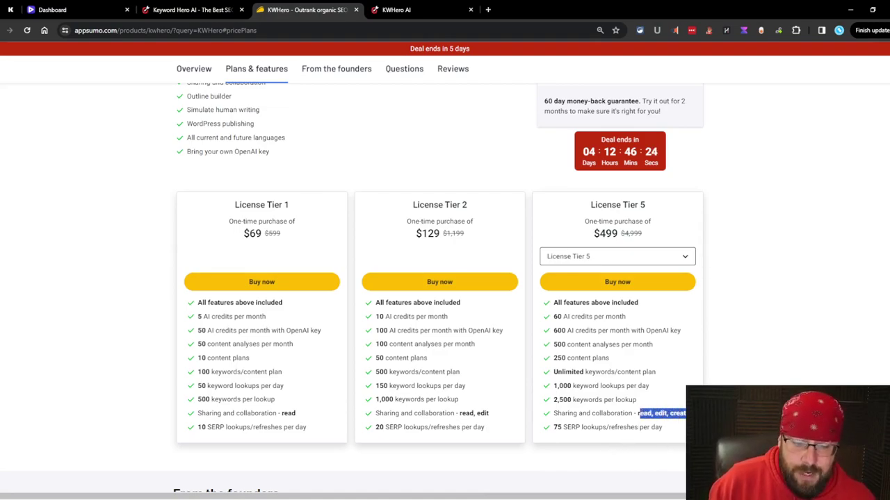
{"action": "left_click_drag", "start_coordinate": [650, 386], "coordinate": [553, 387]}
{"action": "left_click", "coordinate": [621, 256]}
{"action": "left_click", "coordinate": [580, 278]}
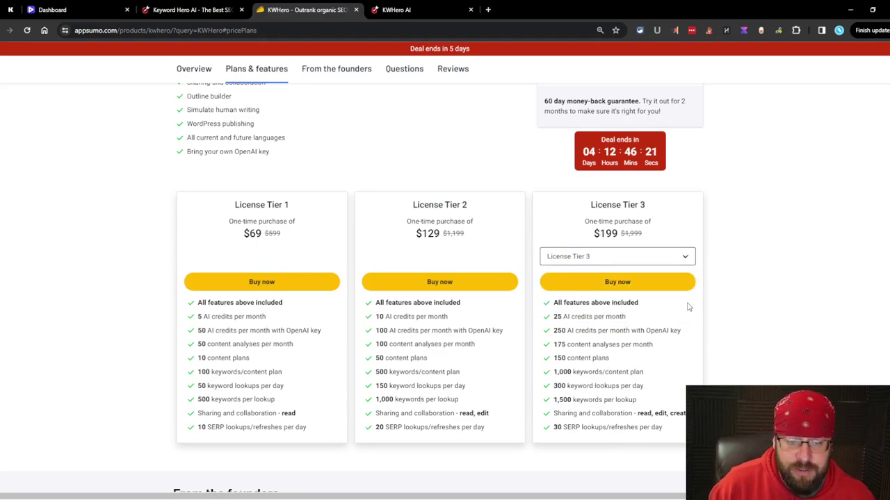
{"action": "left_click_drag", "start_coordinate": [680, 331], "coordinate": [554, 331]}
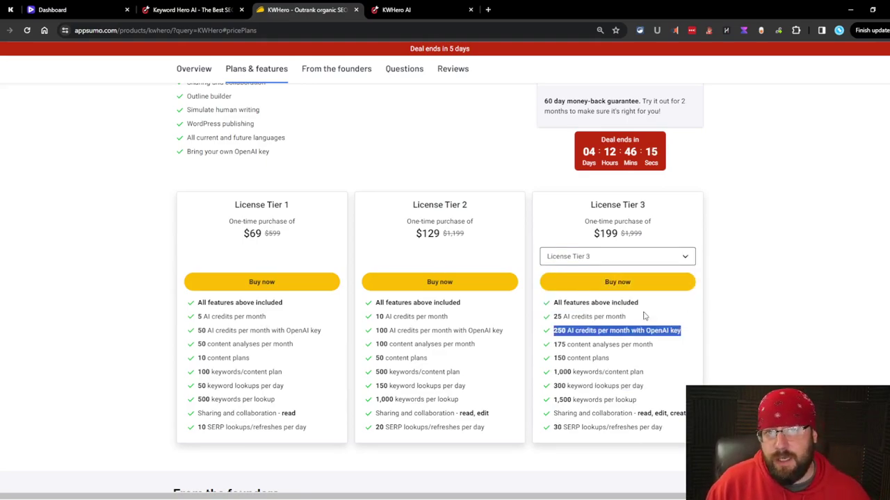
{"action": "left_click", "coordinate": [628, 321]}
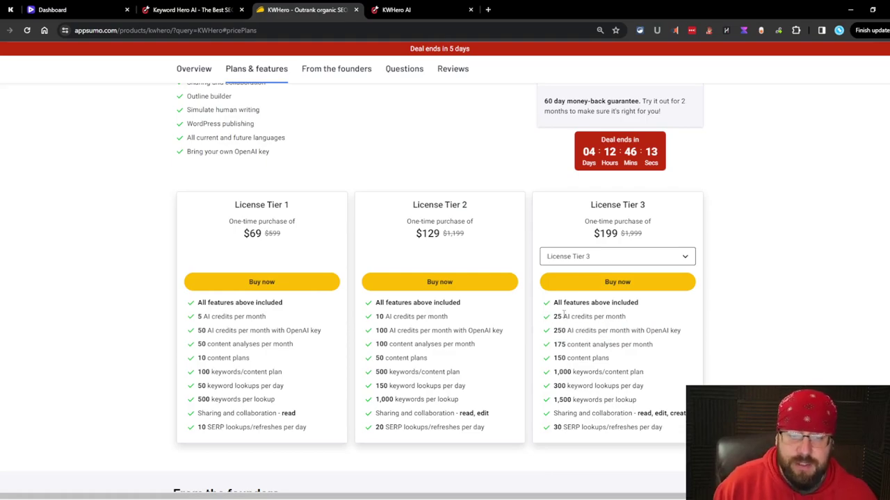
Step: Check the Wine content plan in KWHero, and switch back to the AppSumo plans to display License Tier 5
{"action": "left_click", "coordinate": [415, 7]}
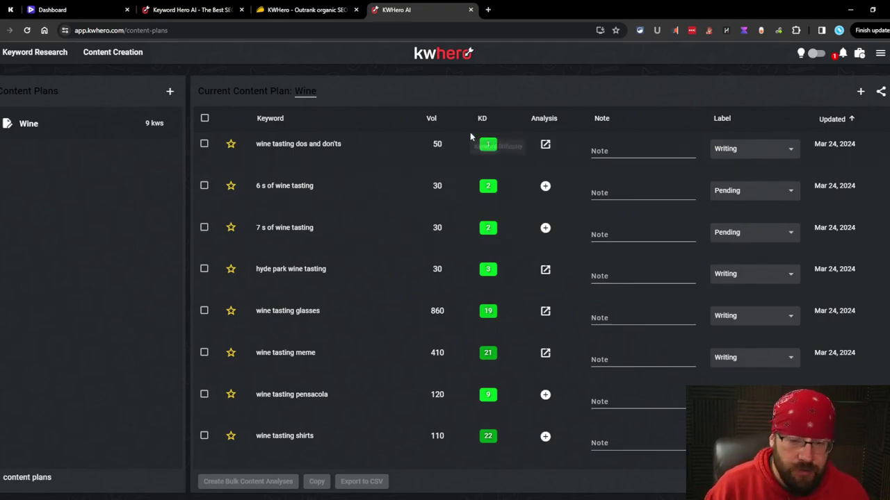
{"action": "left_click", "coordinate": [328, 4]}
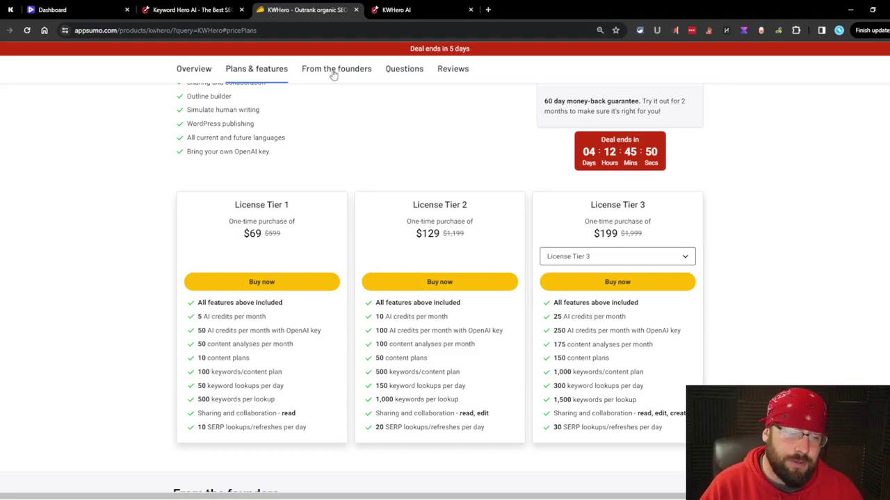
{"action": "left_click", "coordinate": [627, 256]}
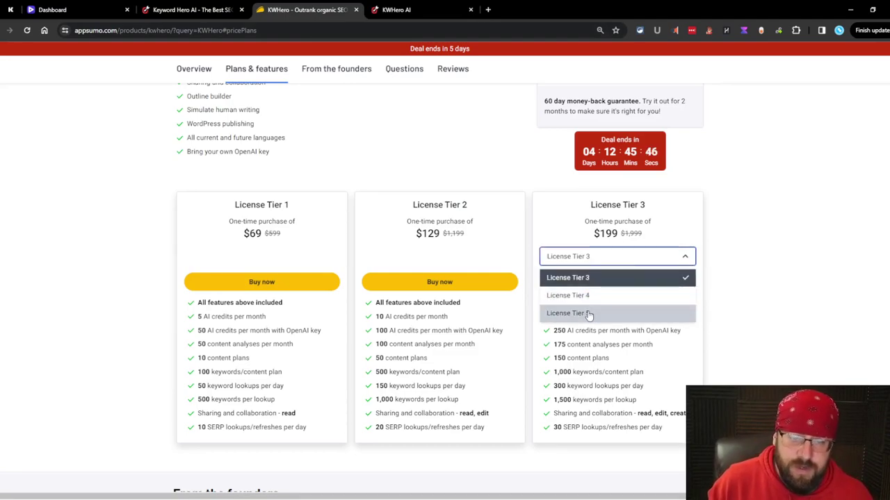
{"action": "left_click", "coordinate": [583, 313]}
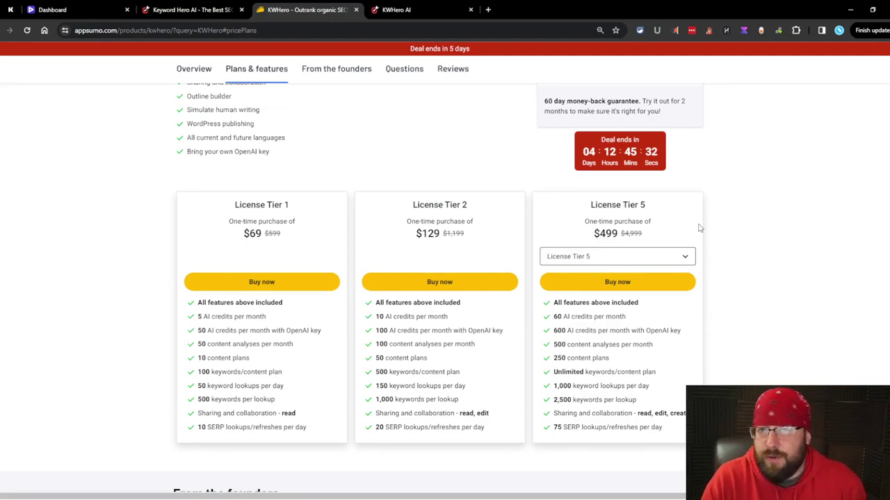
{"action": "left_click_drag", "start_coordinate": [734, 331], "coordinate": [549, 320]}
Step: Review the KWHero deal overview at the start of the AppSumo product page, including the License Tier 5 price and the TL;DR
{"action": "scroll", "coordinate": [792, 285], "scroll_direction": "up", "scroll_amount": 20}
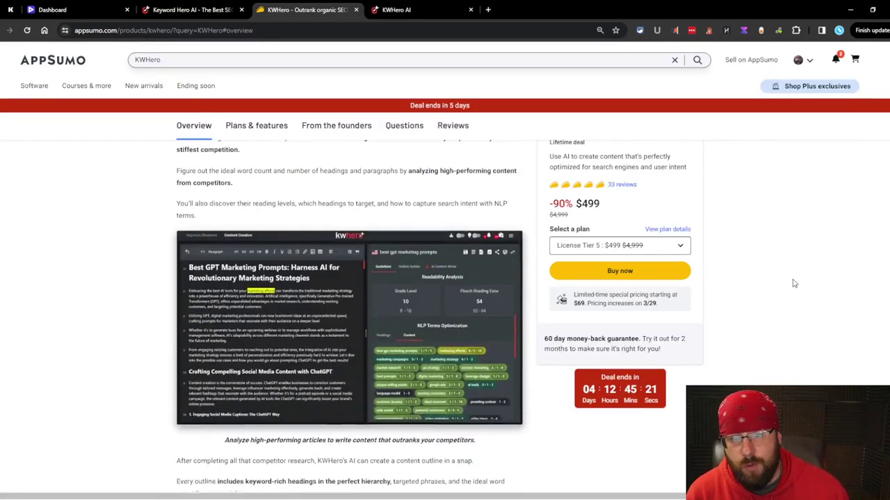
{"action": "scroll", "coordinate": [732, 278], "scroll_direction": "up", "scroll_amount": 3}
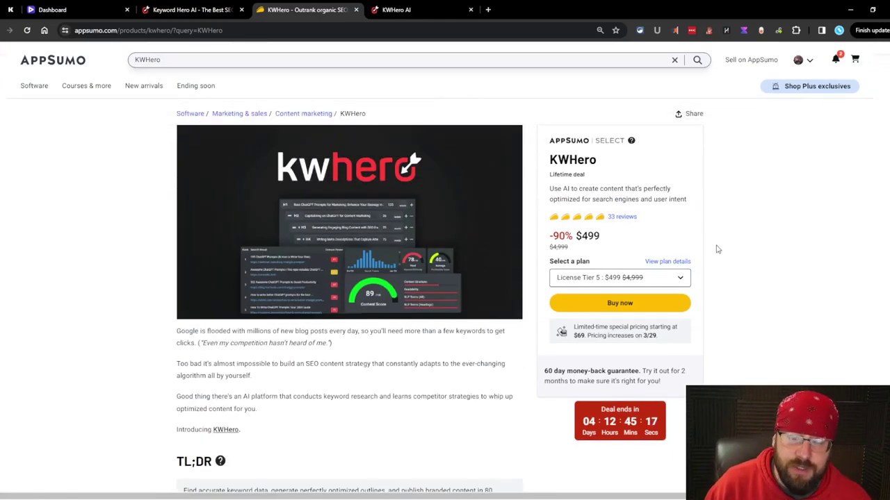
{"action": "scroll", "coordinate": [781, 199], "scroll_direction": "down", "scroll_amount": 5}
{"action": "scroll", "coordinate": [764, 212], "scroll_direction": "up", "scroll_amount": 5}
{"action": "scroll", "coordinate": [761, 222], "scroll_direction": "down", "scroll_amount": 10}
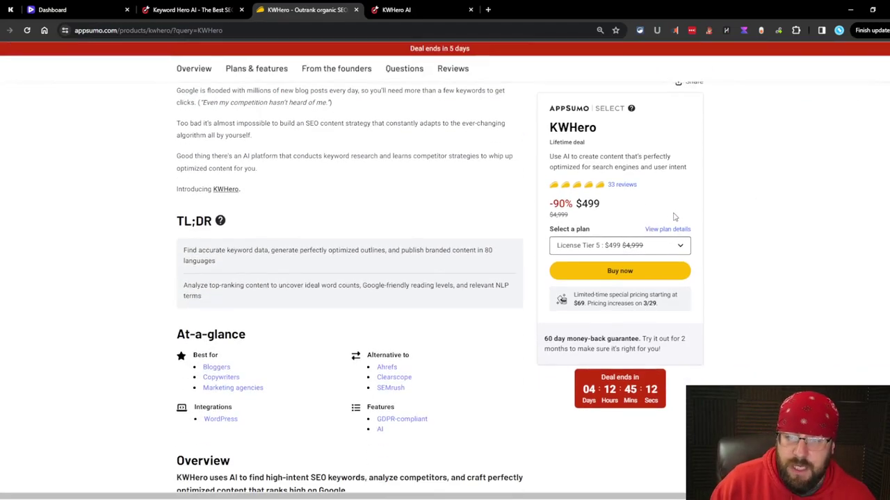
Step: Display License Tier 3 among the plans and highlight License Tier 1's keywords per lookup allowance
{"action": "scroll", "coordinate": [677, 213], "scroll_direction": "down", "scroll_amount": 10}
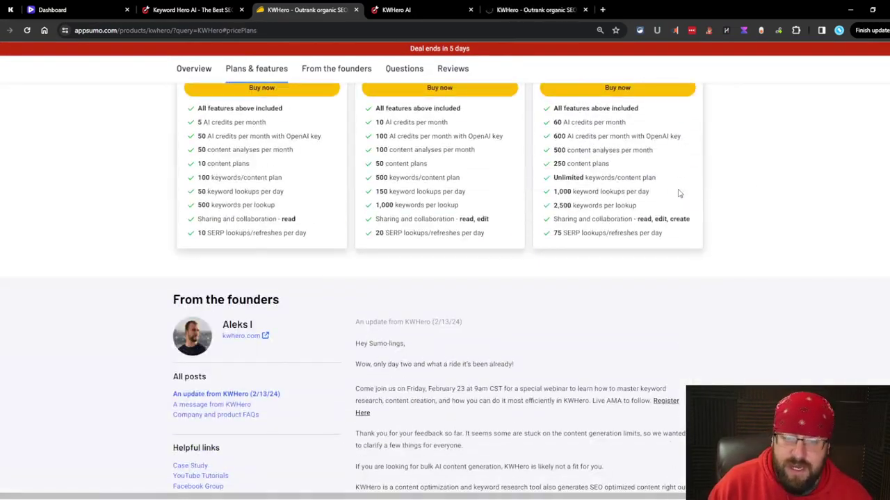
{"action": "scroll", "coordinate": [677, 198], "scroll_direction": "up", "scroll_amount": 4}
{"action": "left_click", "coordinate": [678, 255]}
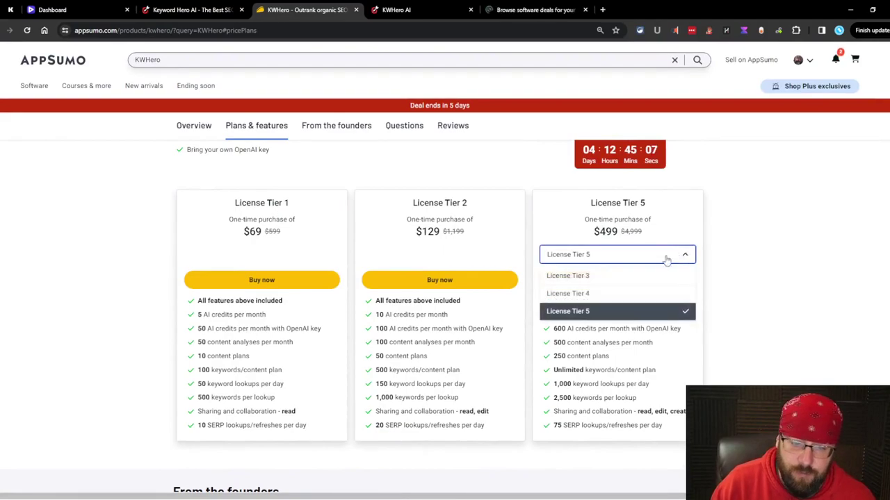
{"action": "left_click", "coordinate": [604, 278]}
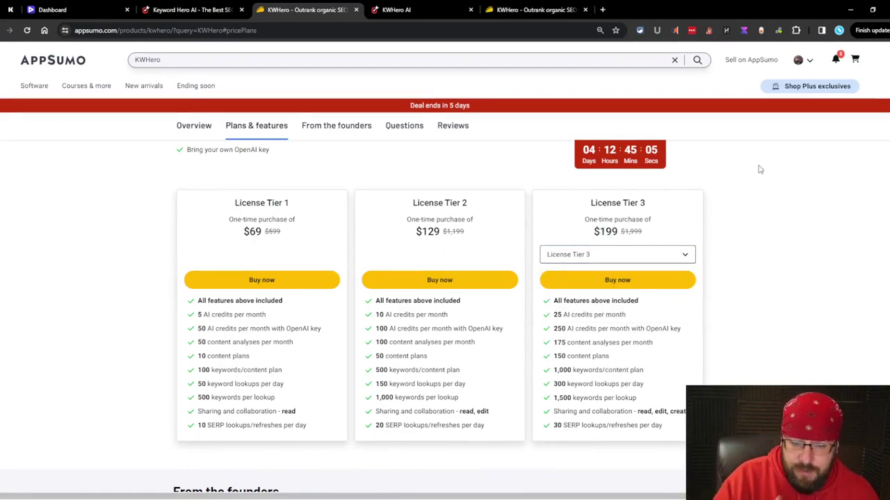
{"action": "scroll", "coordinate": [744, 160], "scroll_direction": "down", "scroll_amount": 3}
{"action": "left_click_drag", "start_coordinate": [657, 214], "coordinate": [706, 199]}
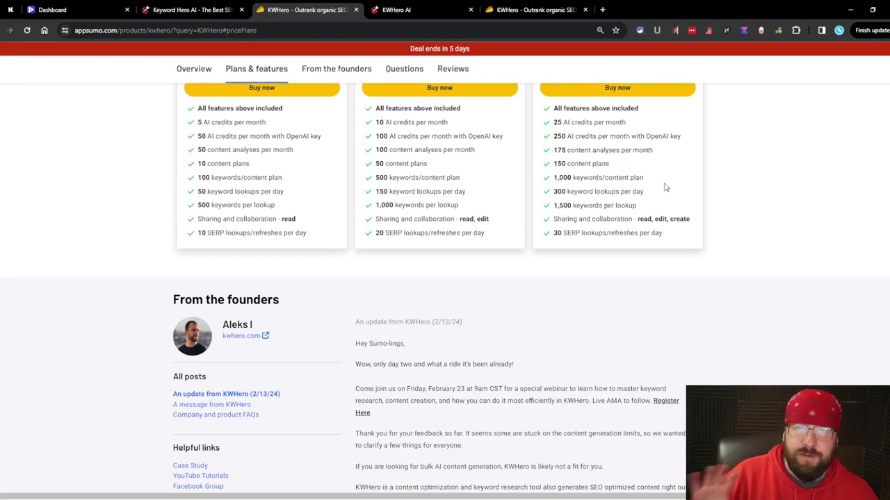
{"action": "left_click_drag", "start_coordinate": [277, 207], "coordinate": [218, 200]}
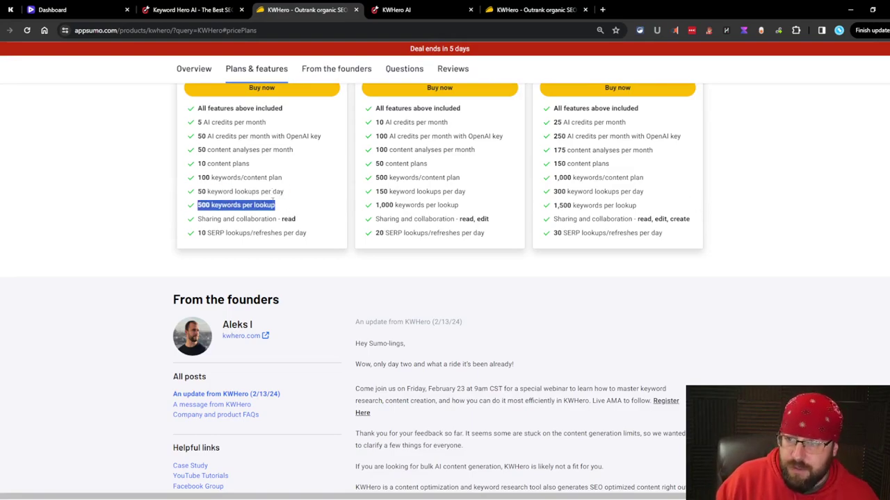
{"action": "scroll", "coordinate": [361, 231], "scroll_direction": "up", "scroll_amount": 5}
{"action": "scroll", "coordinate": [487, 243], "scroll_direction": "down", "scroll_amount": 4}
{"action": "scroll", "coordinate": [649, 260], "scroll_direction": "up", "scroll_amount": 3}
{"action": "scroll", "coordinate": [657, 267], "scroll_direction": "down", "scroll_amount": 2}
{"action": "scroll", "coordinate": [657, 268], "scroll_direction": "down", "scroll_amount": 2}
{"action": "scroll", "coordinate": [695, 271], "scroll_direction": "up", "scroll_amount": 3}
{"action": "scroll", "coordinate": [730, 273], "scroll_direction": "down", "scroll_amount": 3}
{"action": "left_click", "coordinate": [782, 275]}
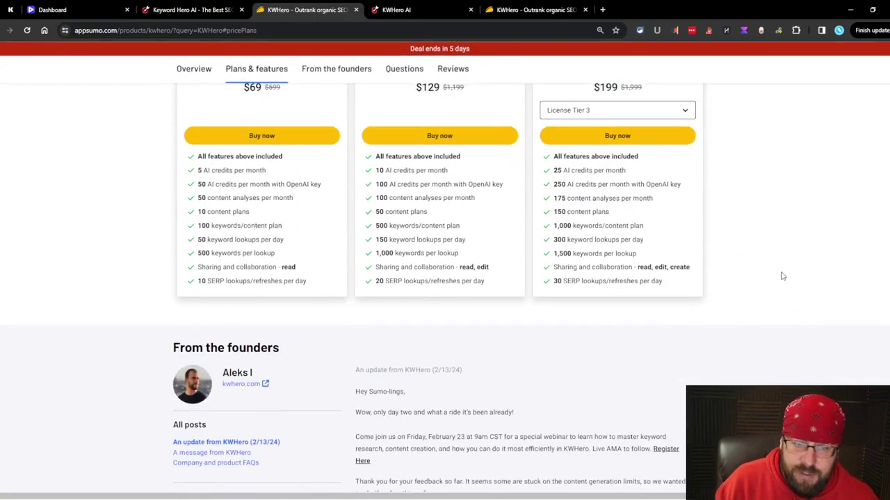
Step: Examine the founders' update and the customer reviews of KWHero, and return to the license tier plans
{"action": "scroll", "coordinate": [771, 272], "scroll_direction": "down", "scroll_amount": 10}
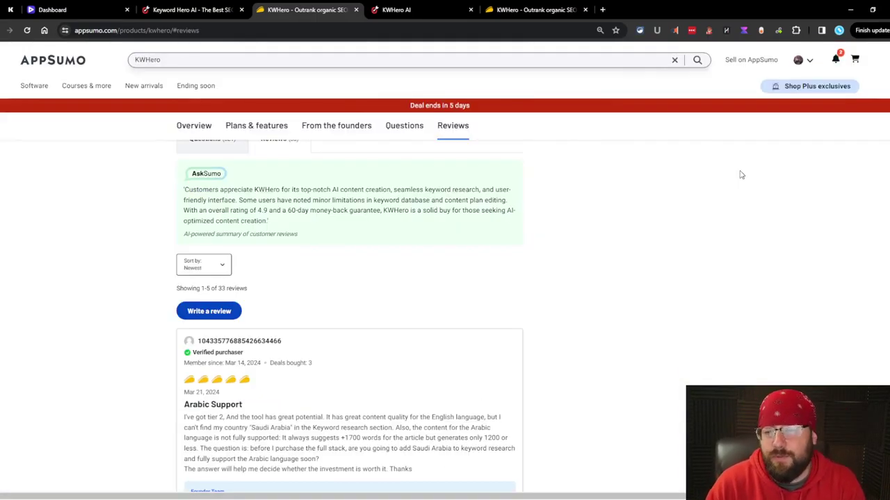
{"action": "scroll", "coordinate": [443, 459], "scroll_direction": "up", "scroll_amount": 7}
{"action": "scroll", "coordinate": [528, 470], "scroll_direction": "down", "scroll_amount": 4}
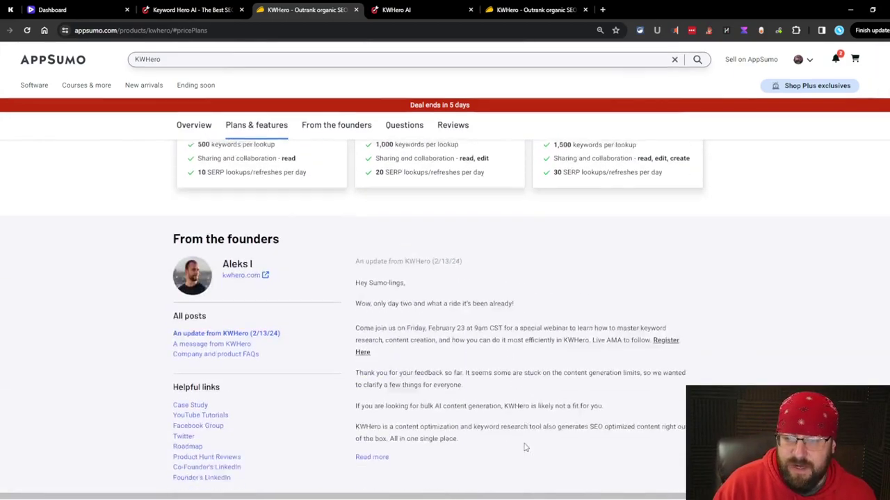
{"action": "scroll", "coordinate": [549, 445], "scroll_direction": "down", "scroll_amount": 7}
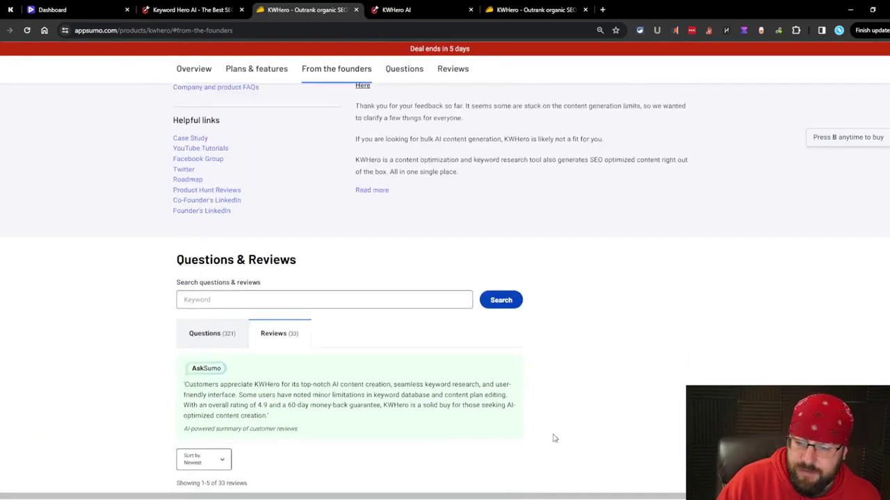
{"action": "scroll", "coordinate": [549, 445], "scroll_direction": "up", "scroll_amount": 4}
{"action": "scroll", "coordinate": [350, 320], "scroll_direction": "up", "scroll_amount": 1}
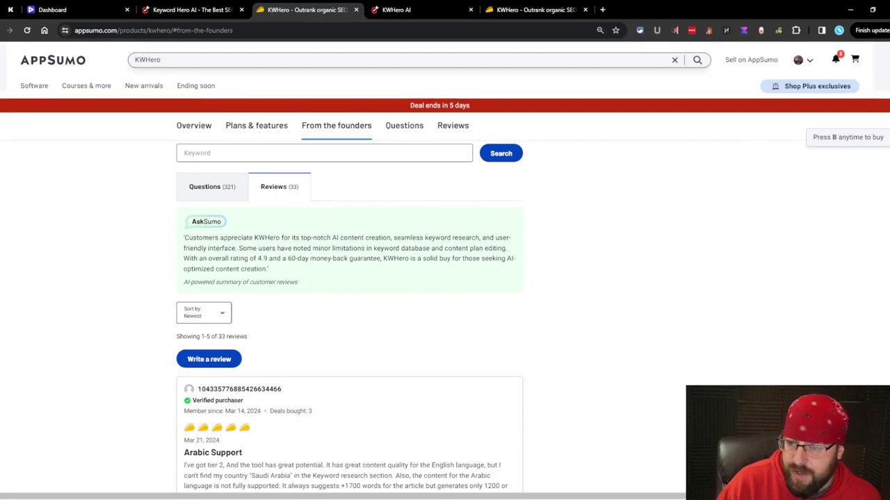
{"action": "scroll", "coordinate": [675, 443], "scroll_direction": "down", "scroll_amount": 8}
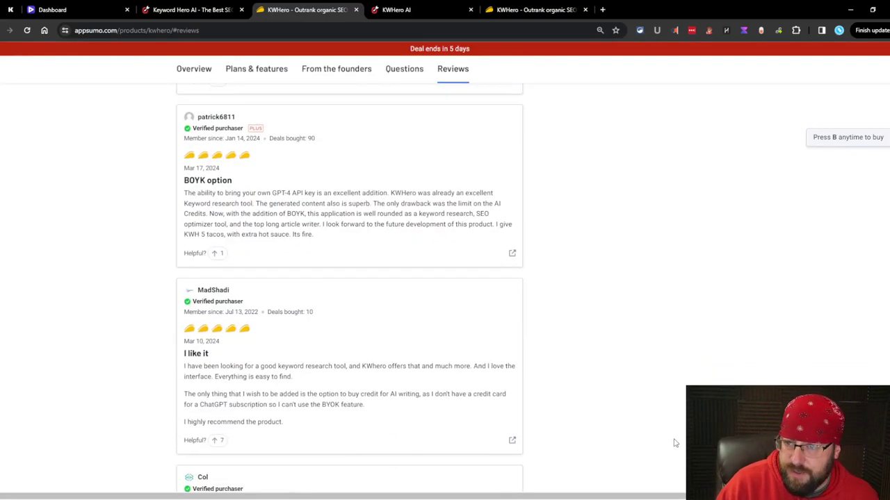
{"action": "scroll", "coordinate": [626, 422], "scroll_direction": "down", "scroll_amount": 3}
{"action": "scroll", "coordinate": [626, 422], "scroll_direction": "up", "scroll_amount": 2}
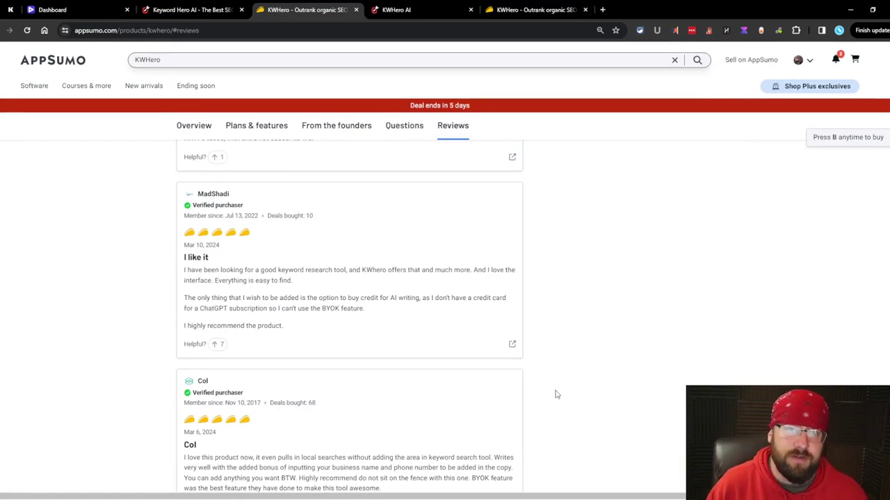
{"action": "scroll", "coordinate": [554, 397], "scroll_direction": "up", "scroll_amount": 10}
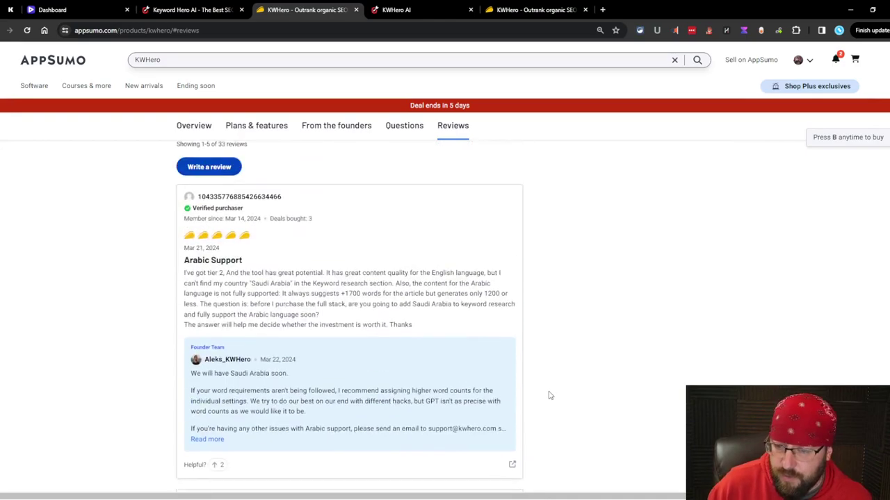
{"action": "scroll", "coordinate": [553, 398], "scroll_direction": "up", "scroll_amount": 10}
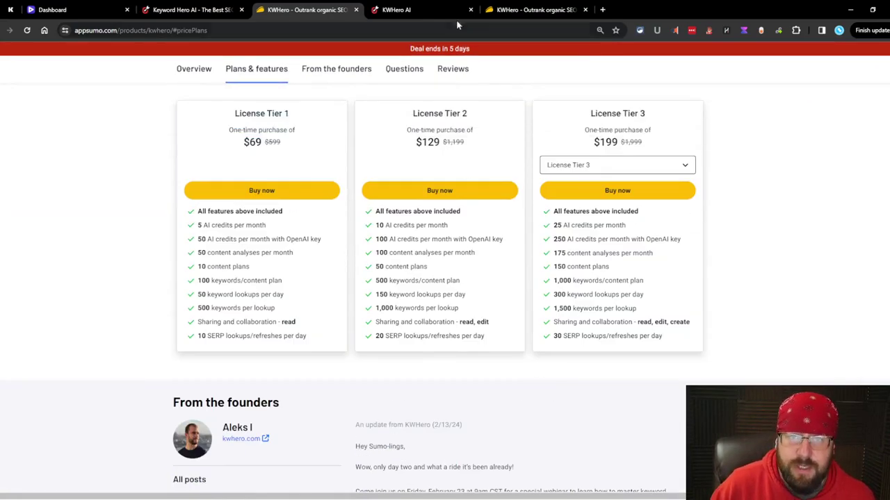
Step: Switch to the KWHero app and open its keyword research search with the keyword field ready for entry
{"action": "left_click", "coordinate": [424, 9]}
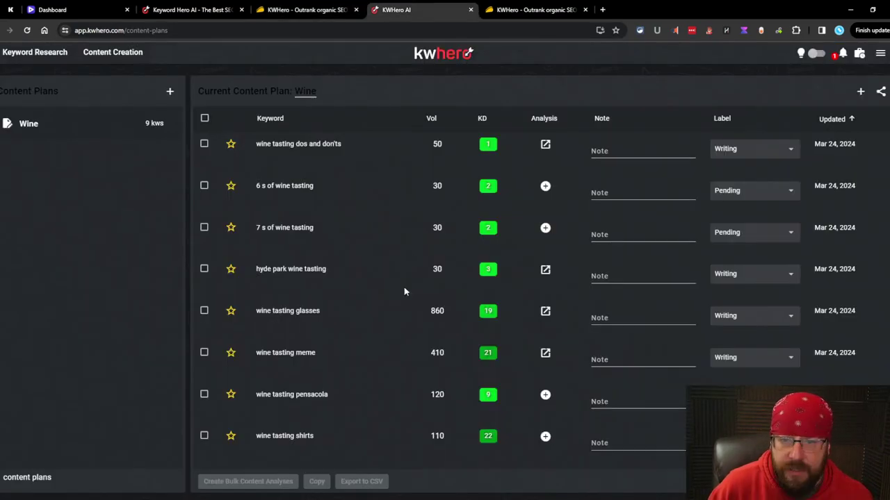
{"action": "left_click", "coordinate": [36, 51]}
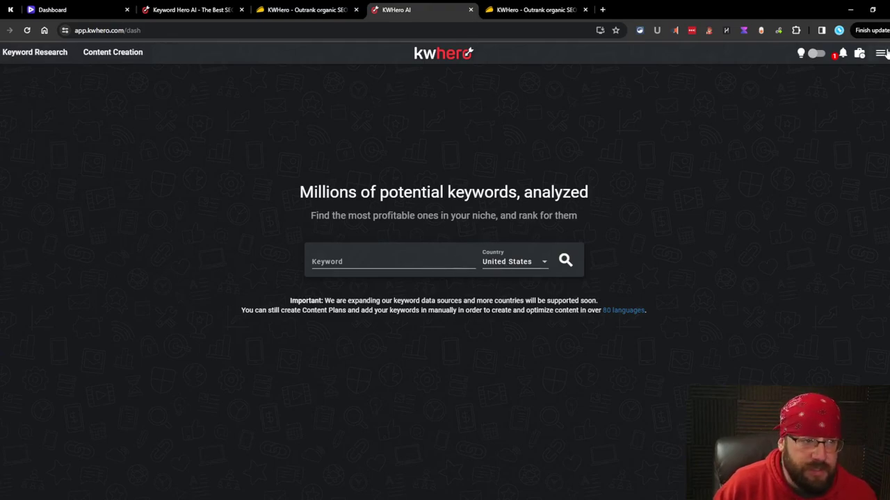
{"action": "left_click", "coordinate": [413, 261]}
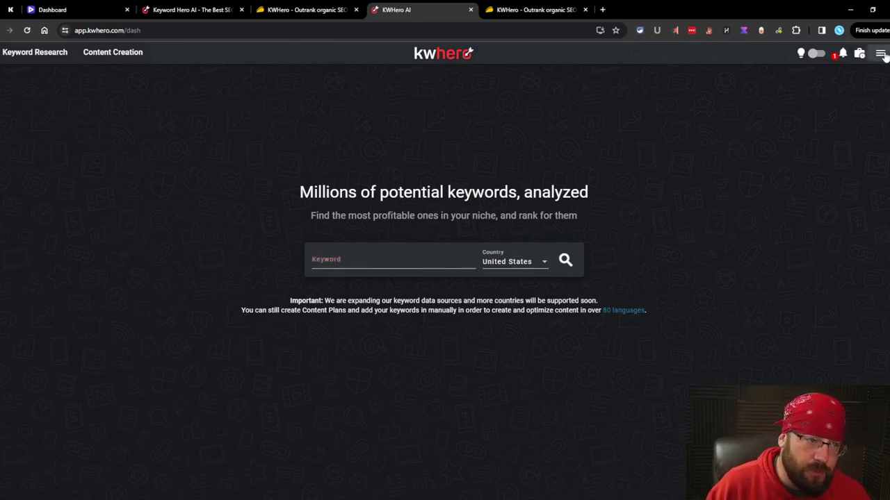
Step: Return to the AppSumo KWHero deal page and view its overview with the License Tier 3 price
{"action": "left_click", "coordinate": [535, 10]}
{"action": "left_click", "coordinate": [306, 9]}
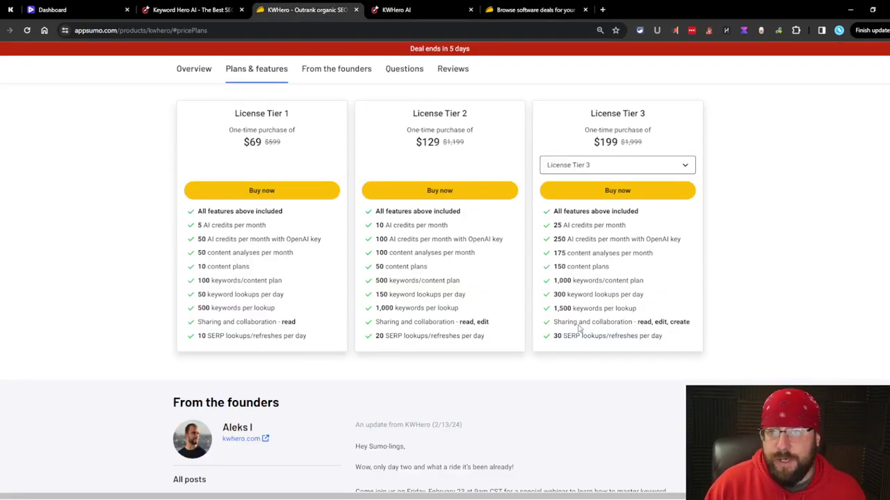
{"action": "scroll", "coordinate": [583, 335], "scroll_direction": "up", "scroll_amount": 10}
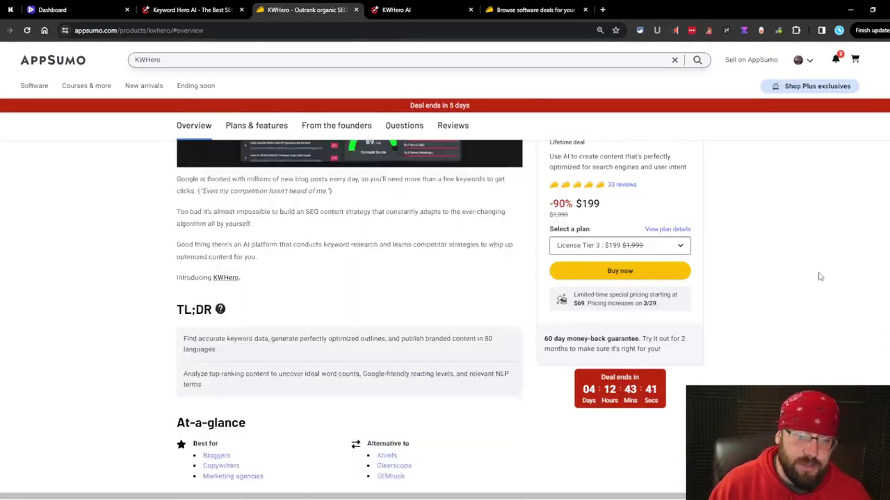
{"action": "scroll", "coordinate": [819, 271], "scroll_direction": "up", "scroll_amount": 3}
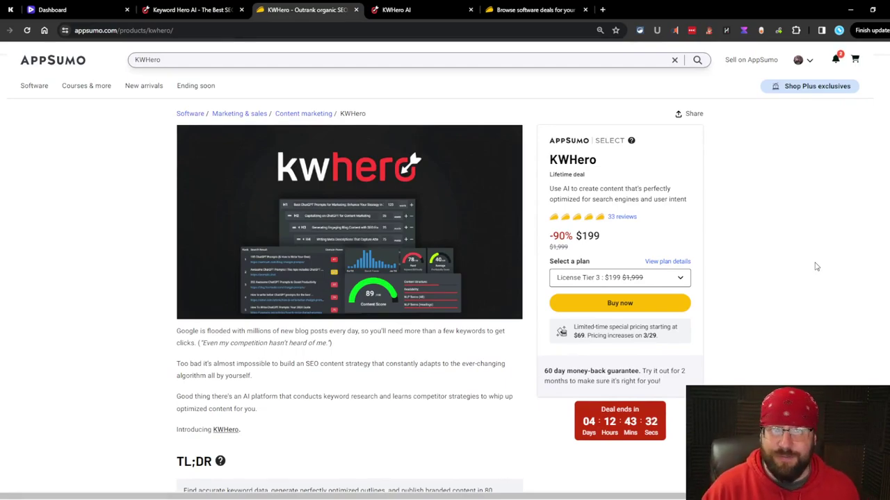
Step: Alternate between the KWHero homepage and the AppSumo deal page, finishing on the KWHero homepage
{"action": "left_click", "coordinate": [191, 10]}
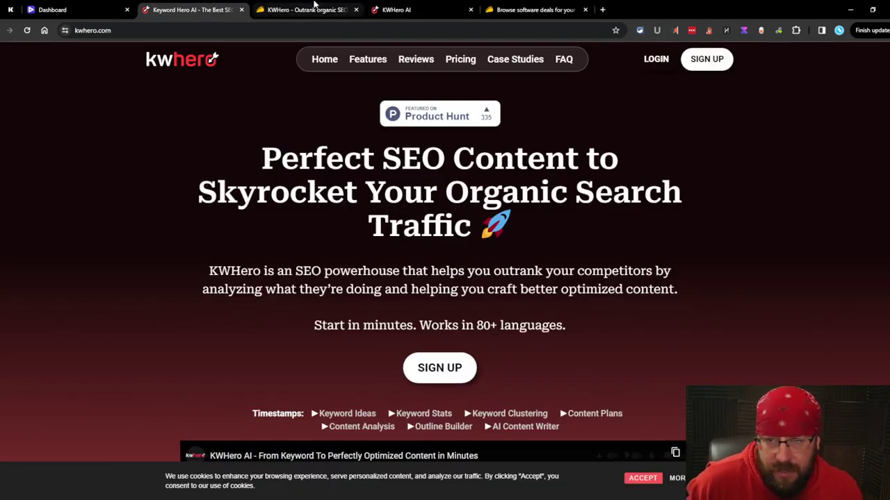
{"action": "left_click", "coordinate": [315, 8]}
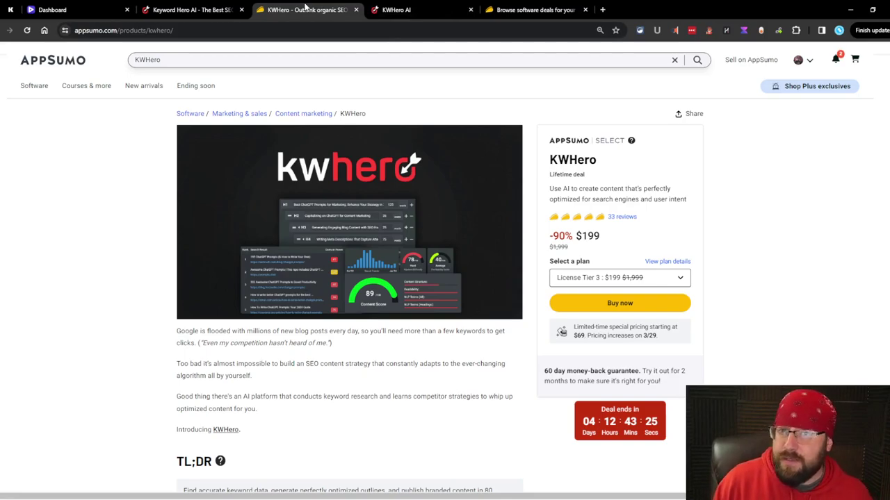
{"action": "left_click", "coordinate": [202, 9]}
{"action": "left_click", "coordinate": [296, 9]}
{"action": "left_click", "coordinate": [203, 9]}
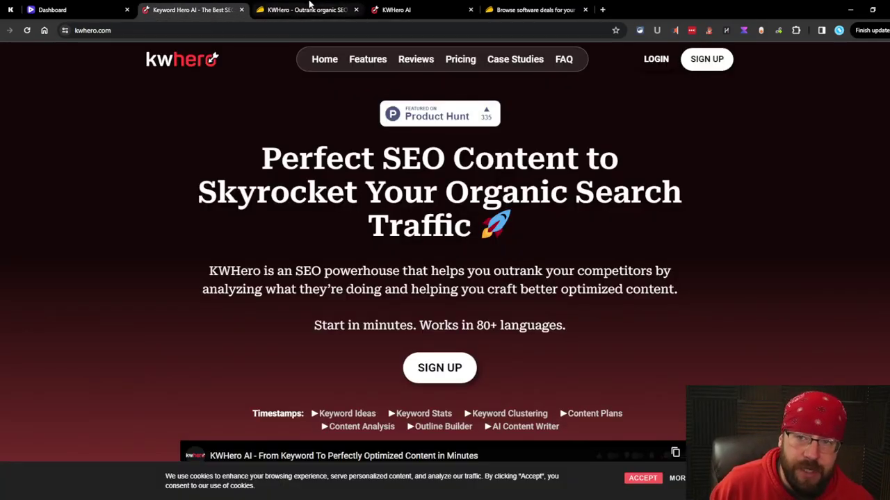
{"action": "left_click", "coordinate": [296, 10]}
{"action": "key", "text": "ctrl+shift+Tab"}
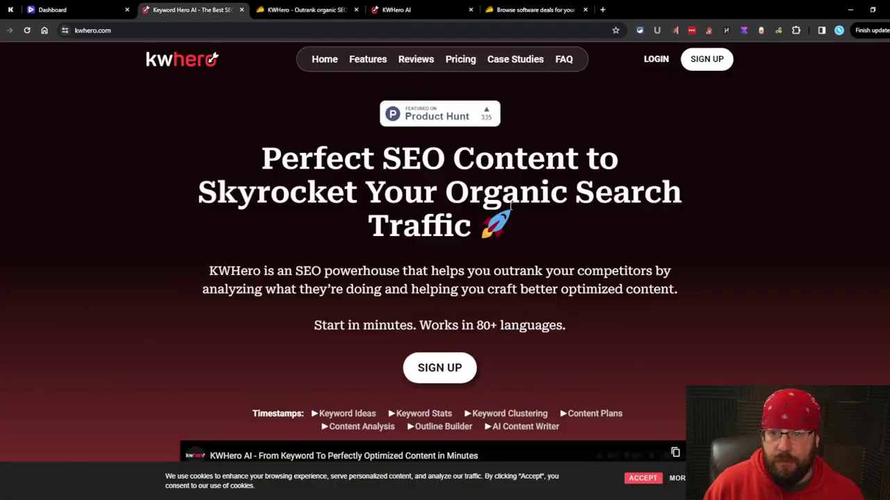
Step: Check the AppSumo deal terms and bring up the monthly Plans & Pricing table on the KWHero homepage
{"action": "left_click", "coordinate": [463, 74]}
{"action": "key", "text": "ctrl+Tab"}
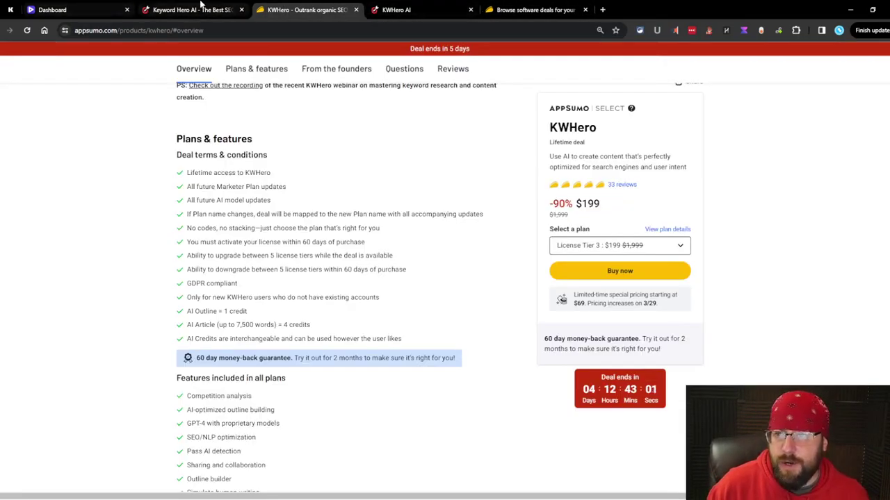
{"action": "left_click", "coordinate": [201, 9]}
{"action": "scroll", "coordinate": [810, 260], "scroll_direction": "down", "scroll_amount": 2}
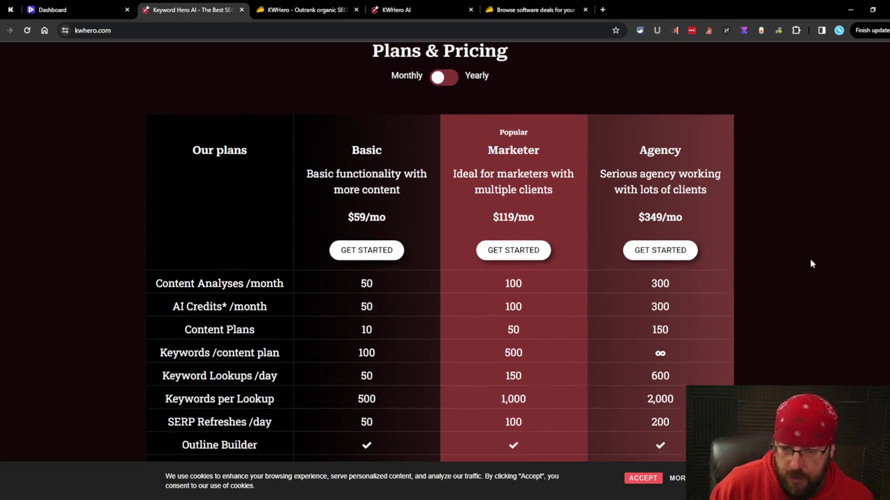
{"action": "left_click", "coordinate": [453, 230]}
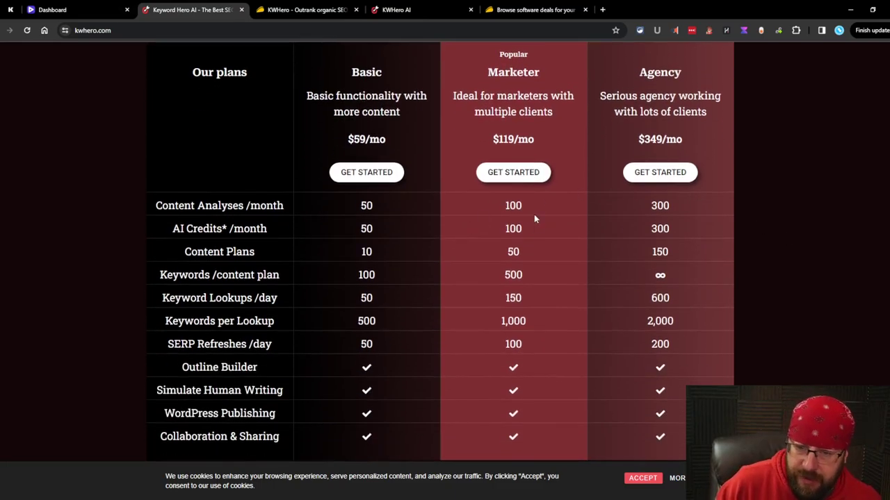
Step: Return to the AppSumo license plans and choose License Tier 4 in the third plan's tier selector
{"action": "key", "text": "ctrl+Tab"}
{"action": "left_click", "coordinate": [616, 206]}
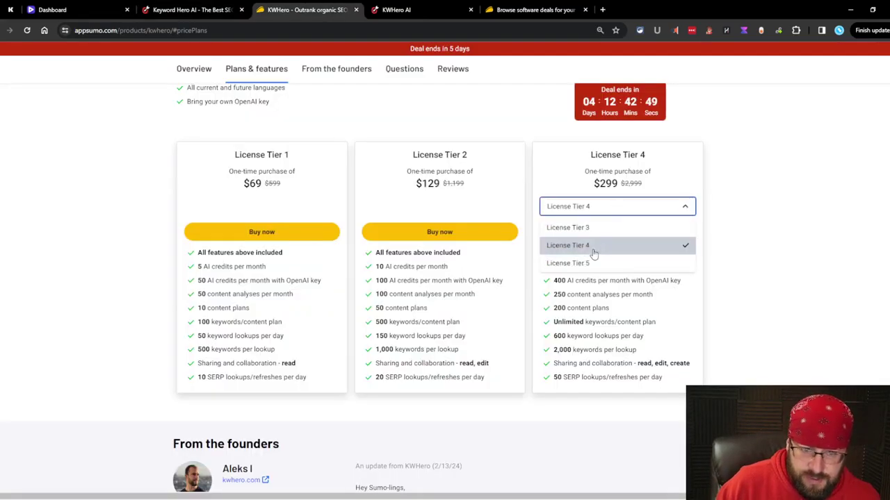
{"action": "left_click", "coordinate": [591, 256]}
Step: Look at the KWHero app dashboard, and examine the Basic, Marketer and Agency plan prices and limits on the KWHero homepage
{"action": "left_click", "coordinate": [423, 7]}
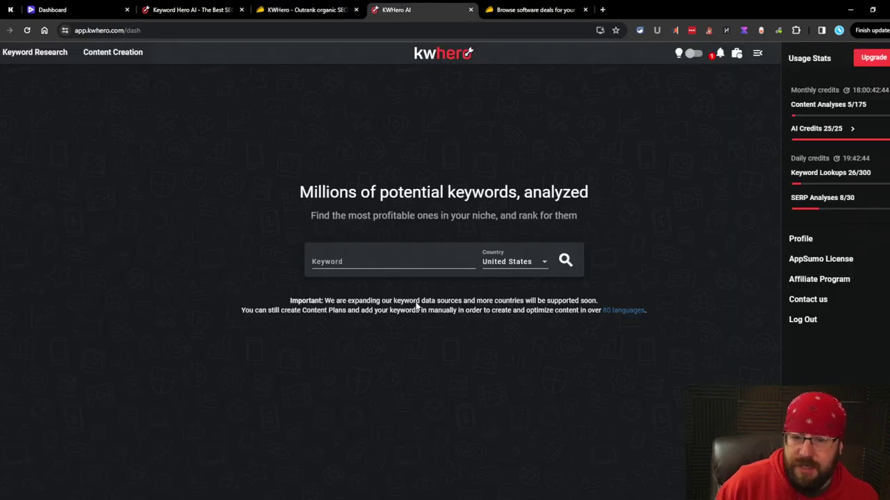
{"action": "left_click", "coordinate": [205, 10]}
{"action": "left_click", "coordinate": [555, 237]}
{"action": "scroll", "coordinate": [464, 340], "scroll_direction": "up", "scroll_amount": 1}
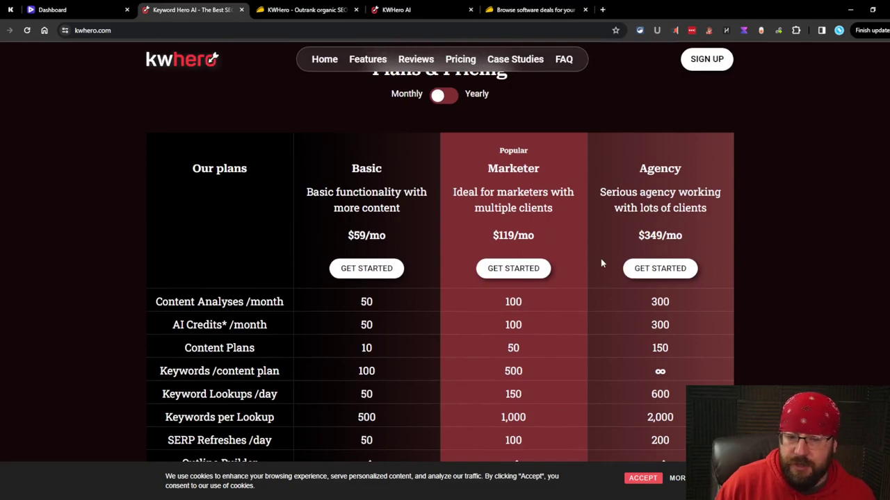
{"action": "scroll", "coordinate": [530, 235], "scroll_direction": "down", "scroll_amount": 1}
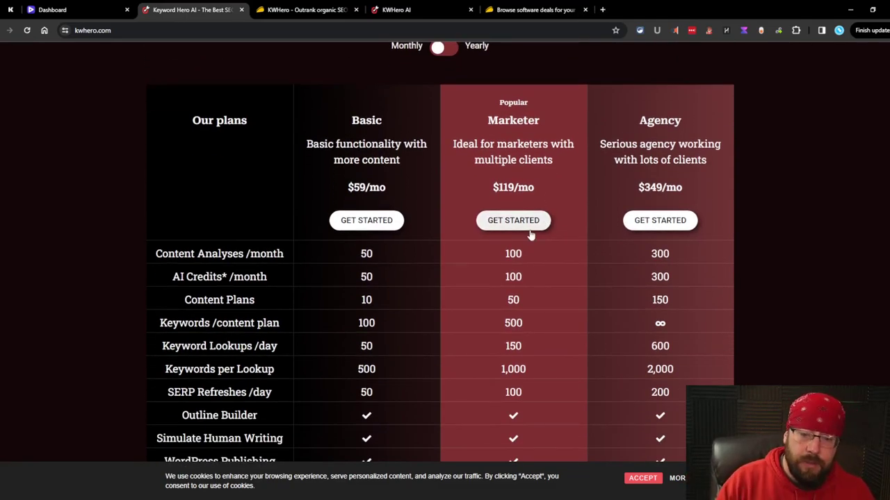
{"action": "scroll", "coordinate": [532, 278], "scroll_direction": "down", "scroll_amount": 3}
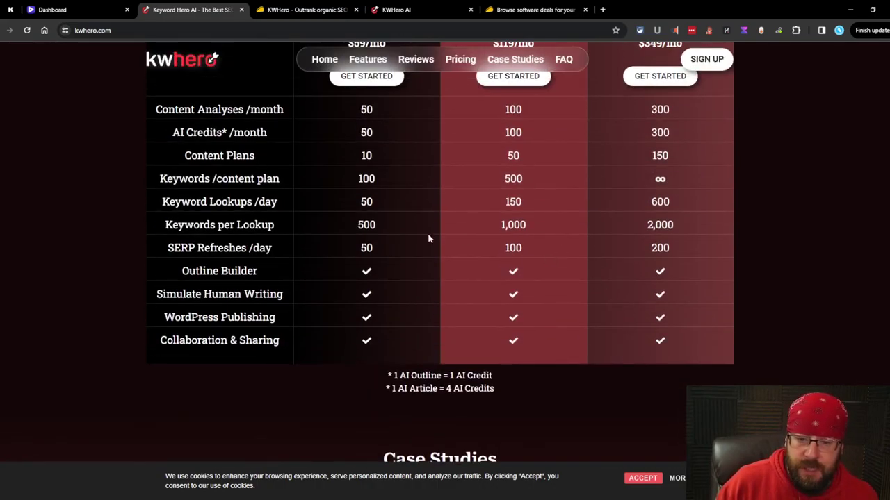
{"action": "scroll", "coordinate": [452, 292], "scroll_direction": "up", "scroll_amount": 4}
{"action": "scroll", "coordinate": [476, 293], "scroll_direction": "down", "scroll_amount": 2}
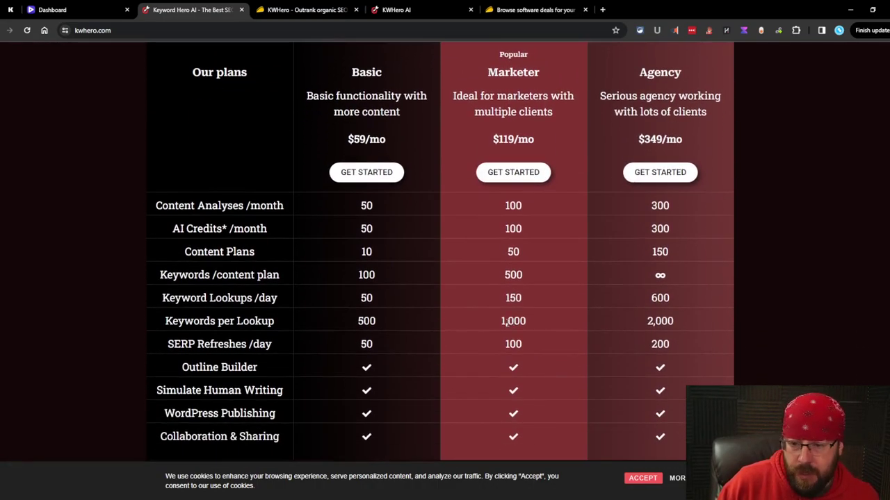